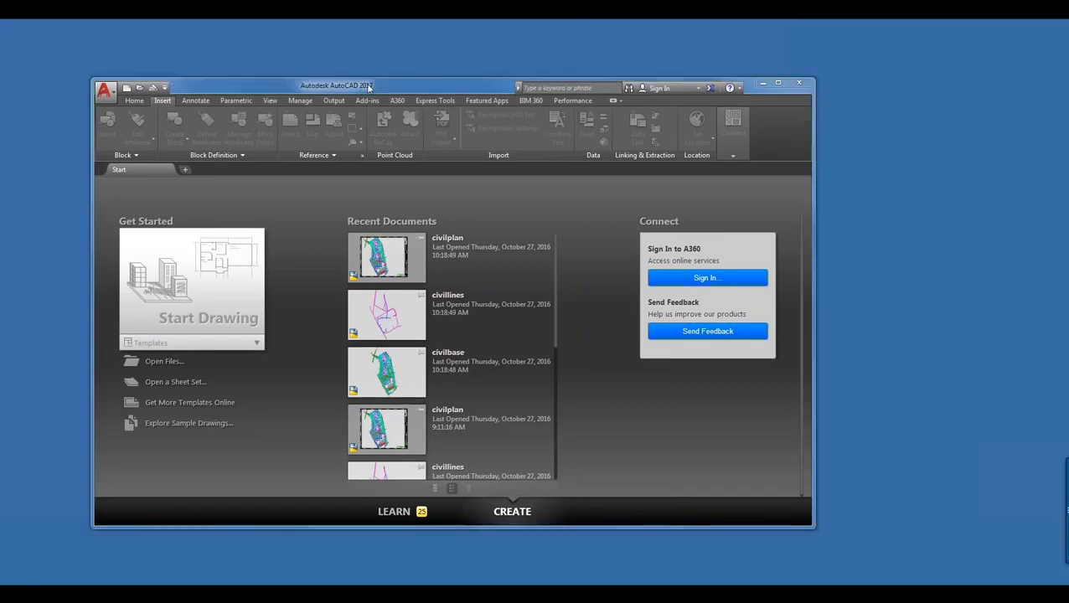
Maximize the AutoCAD window and start a new blank drawing
double_click(369, 86)
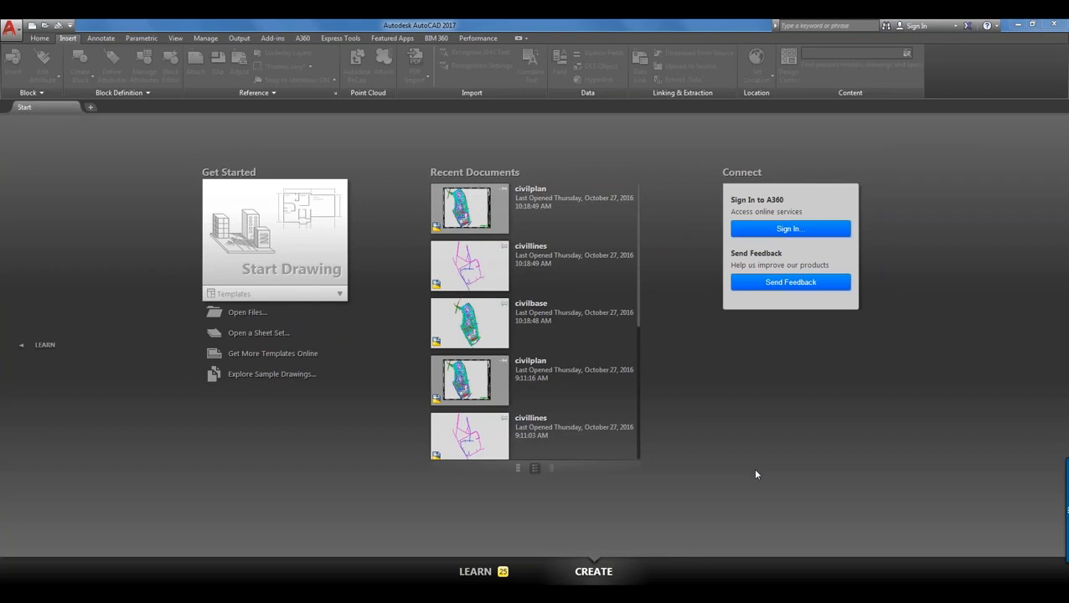
click(323, 243)
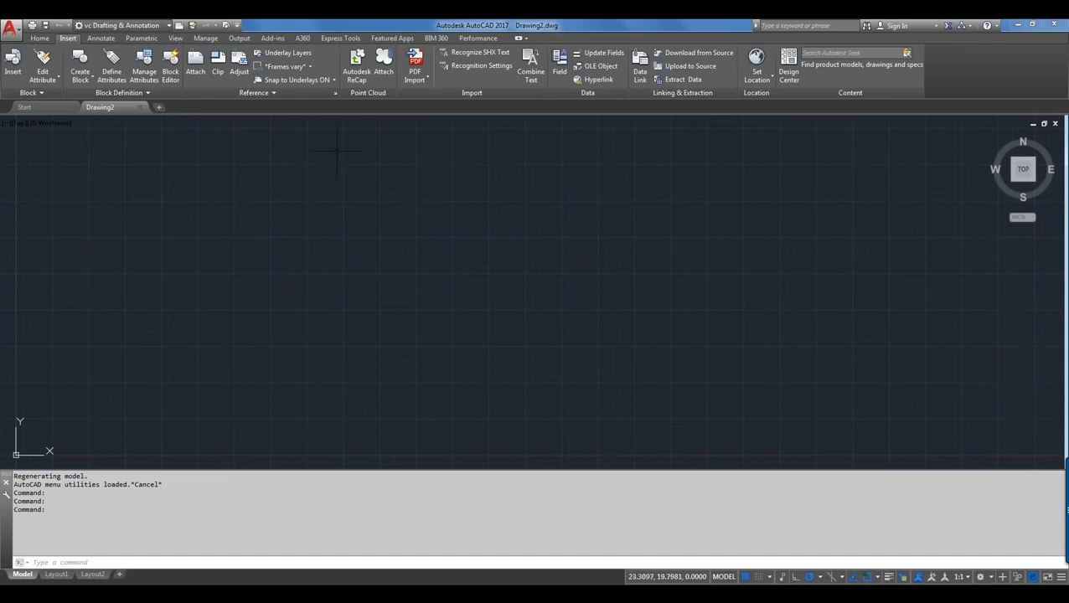
click(248, 38)
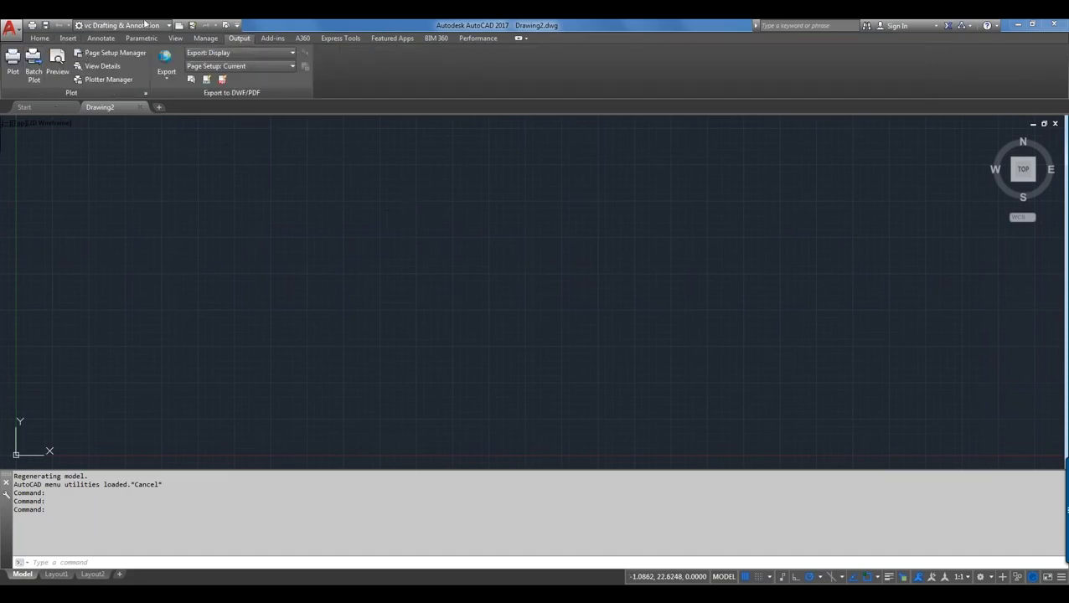
click(41, 38)
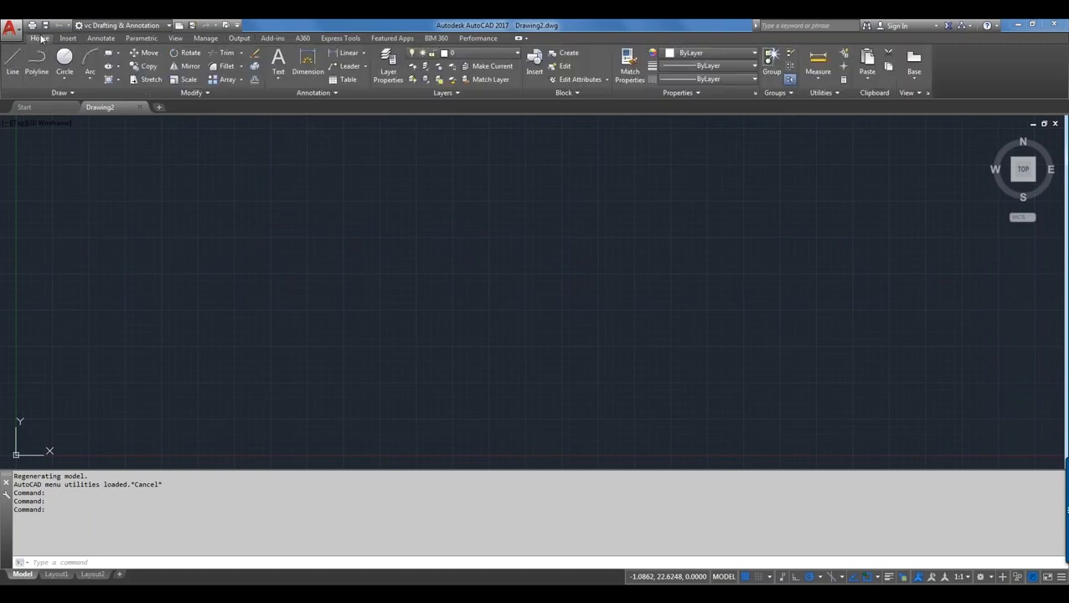
Open civilplan.dwg from the Demo Files folder
click(40, 109)
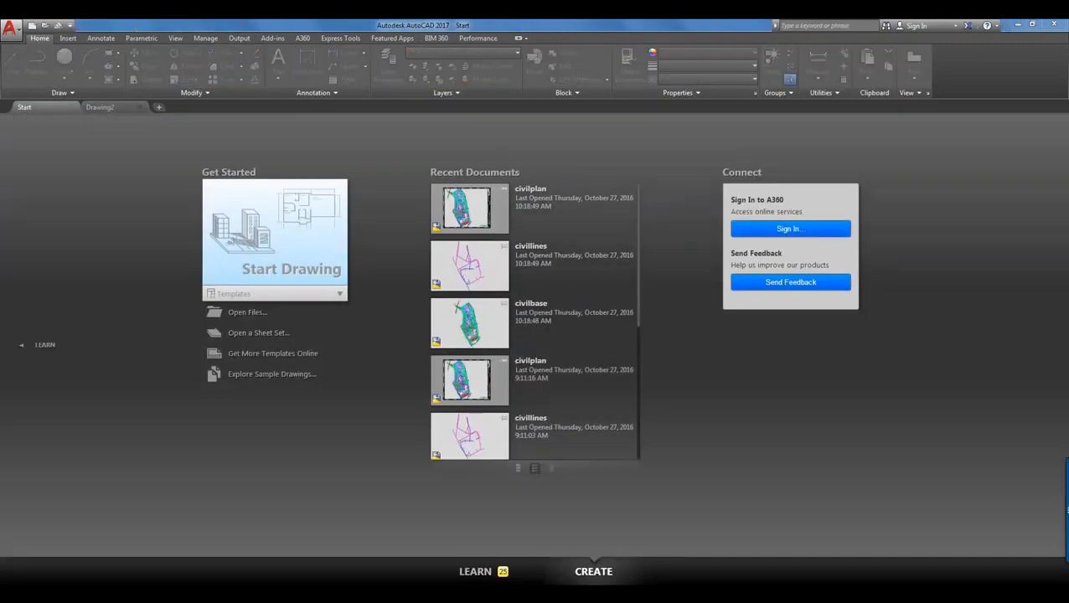
click(247, 312)
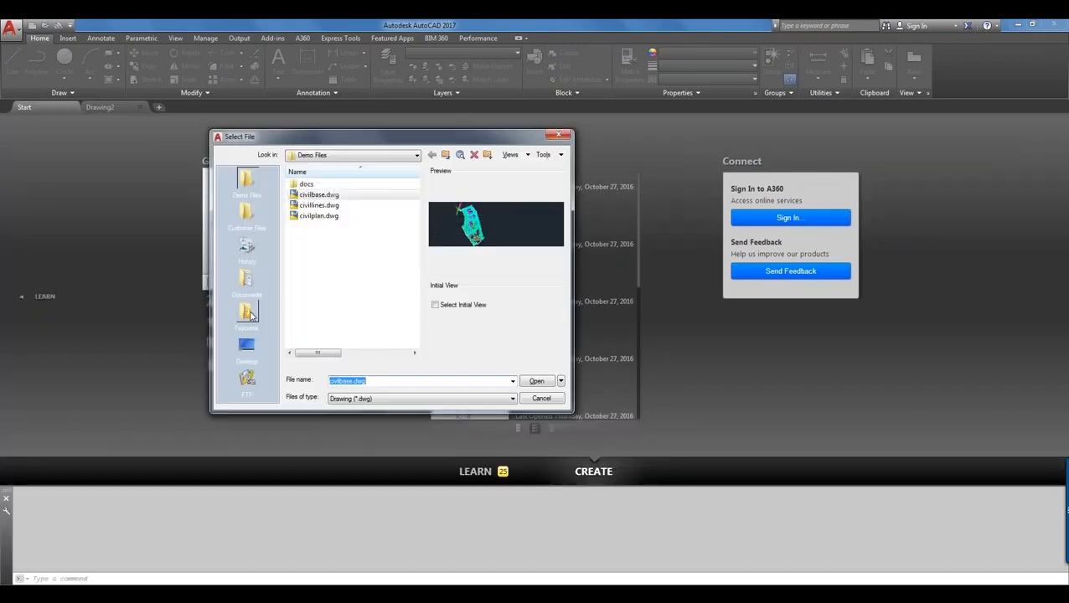
click(336, 216)
double_click(336, 216)
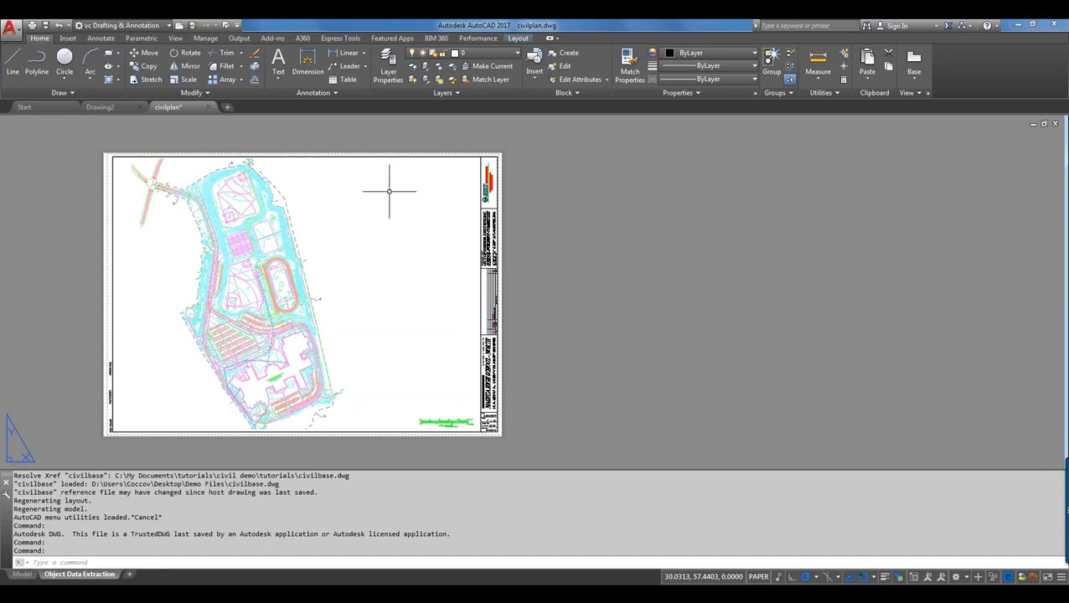
Switch to the file manager, open cost_estimate.xls in Excel, and examine the piping systems and their costs
click(248, 579)
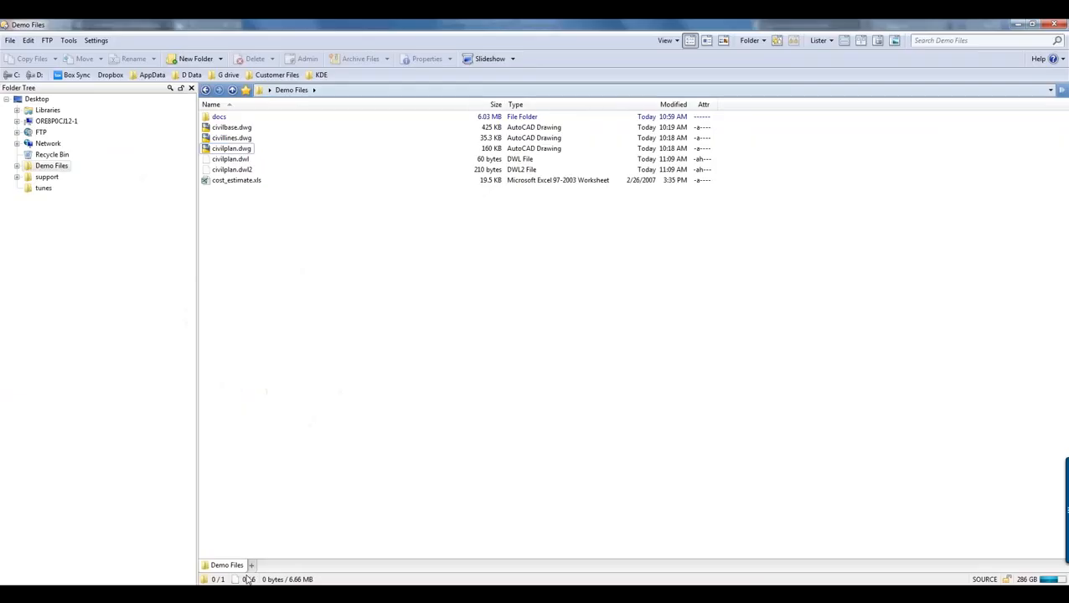
click(237, 182)
double_click(237, 182)
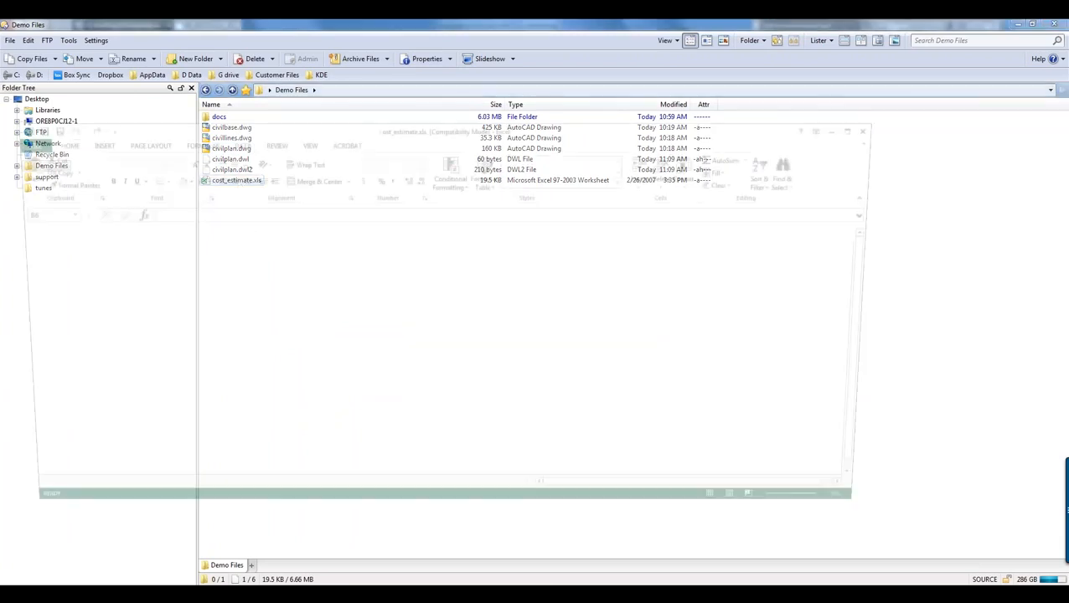
drag(163, 129, 321, 130)
ctrl+scroll(297, 290, up, 2)
ctrl+scroll(297, 290, up, 5)
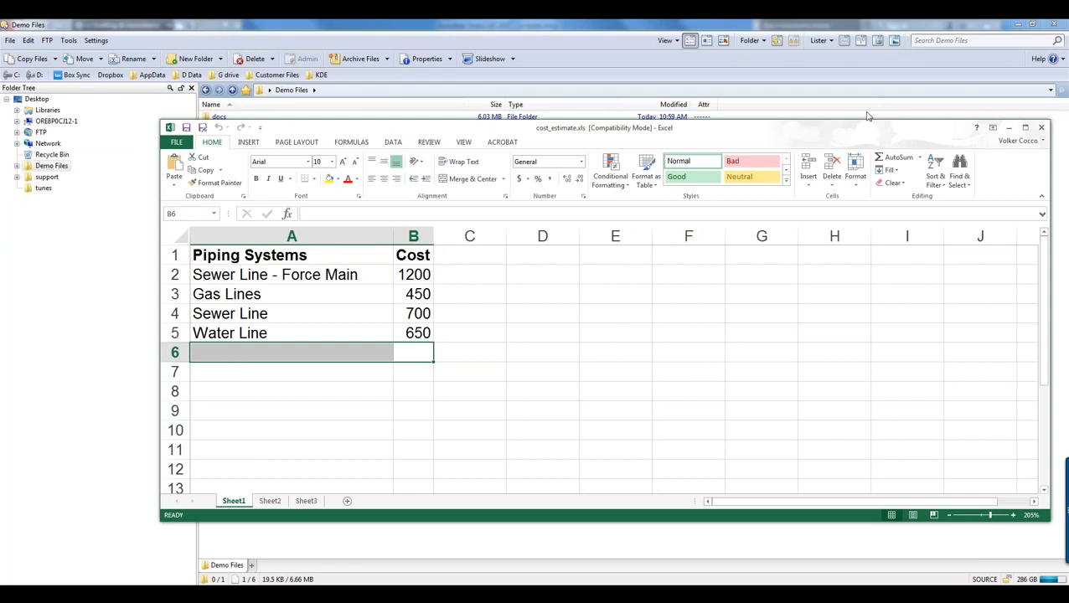
drag(864, 131, 820, 135)
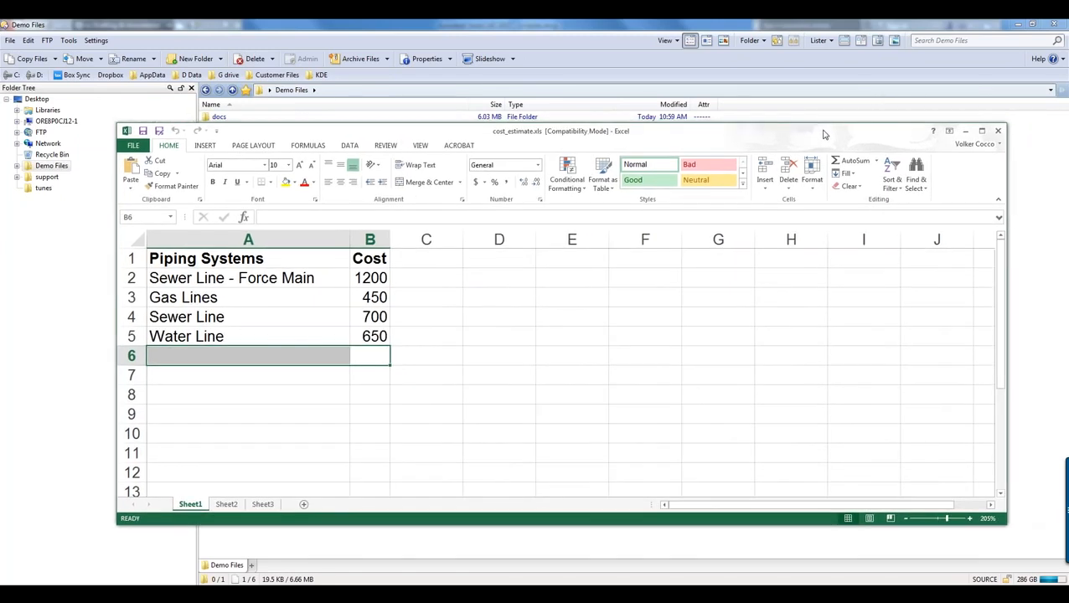
Close the cost_estimate.xls workbook and return to the civilplan drawing in AutoCAD
click(969, 134)
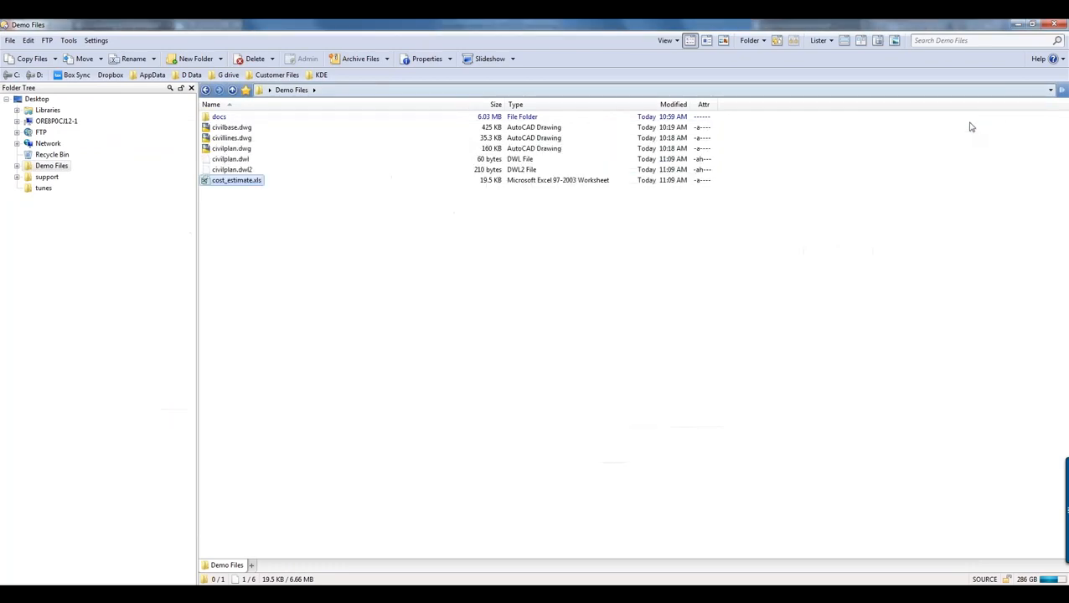
click(1018, 25)
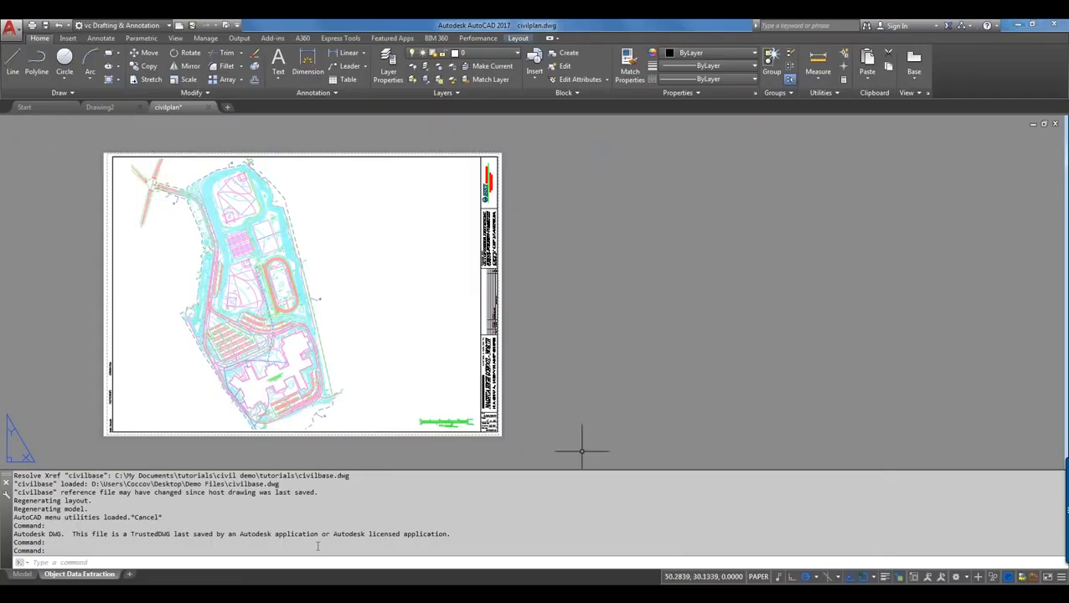
right_click(273, 582)
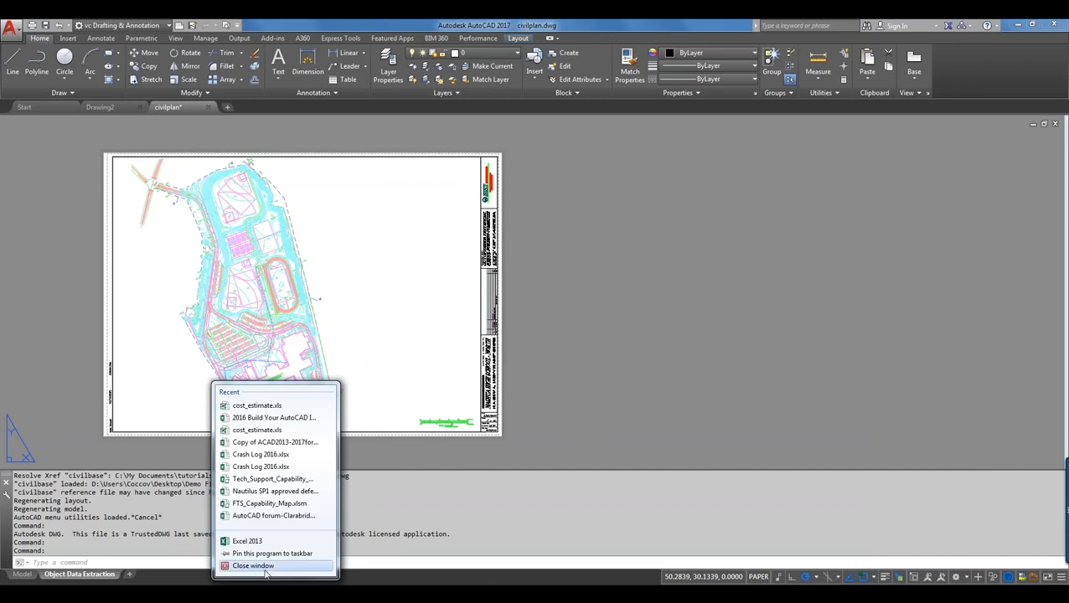
click(265, 566)
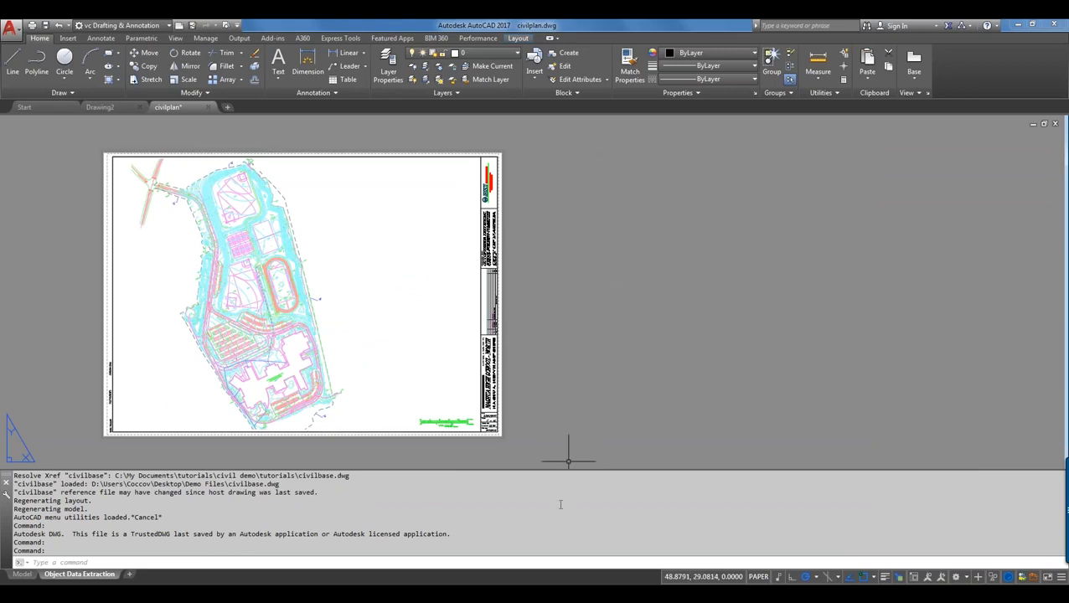
Create a new Excel data link named cost_data with the DATALINK command
text(datal)
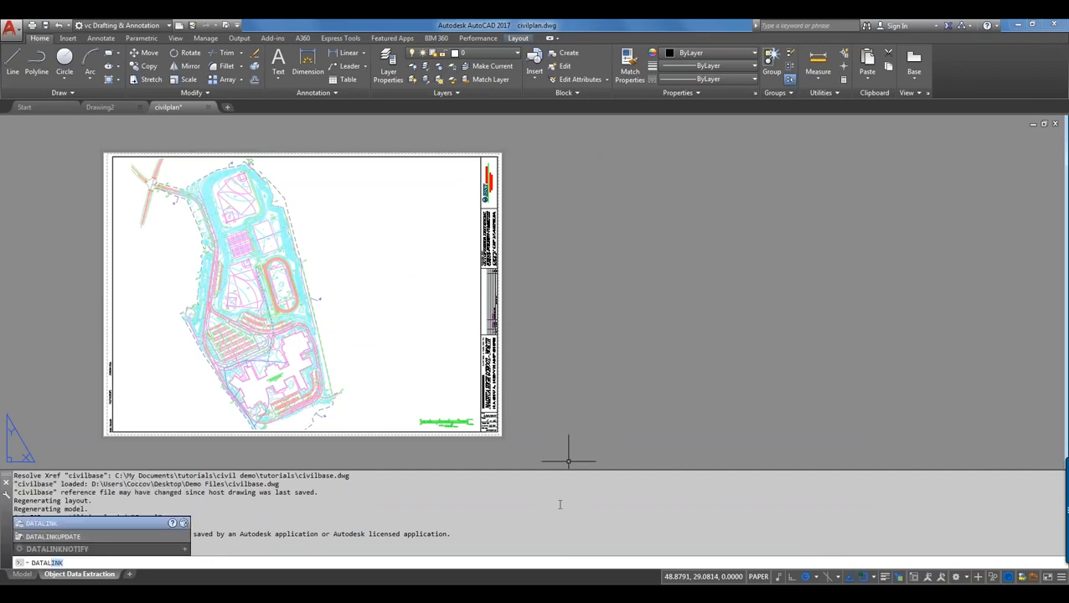
key(Return)
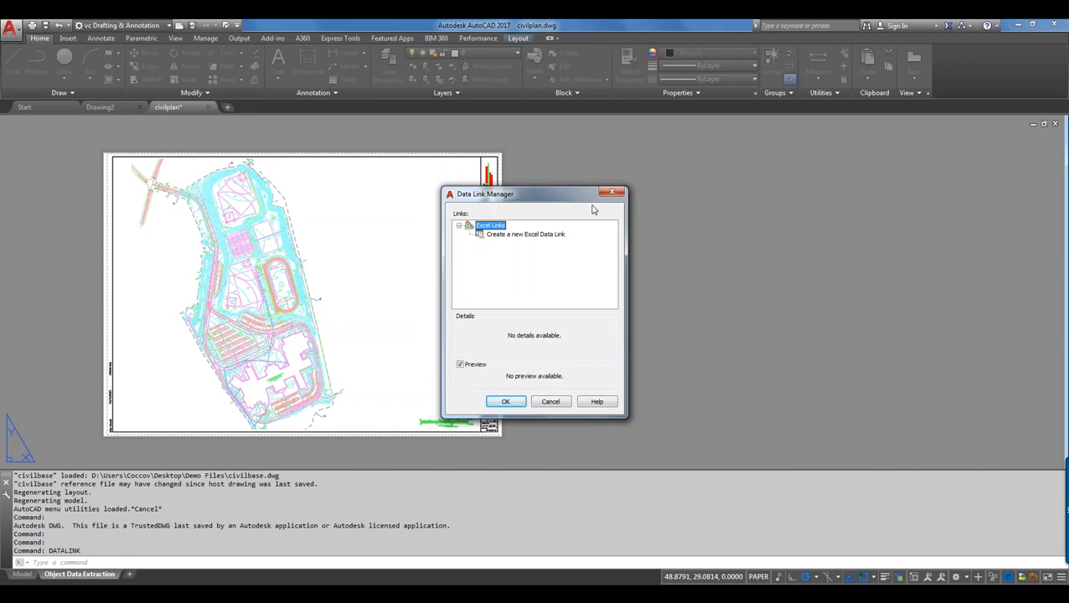
click(521, 236)
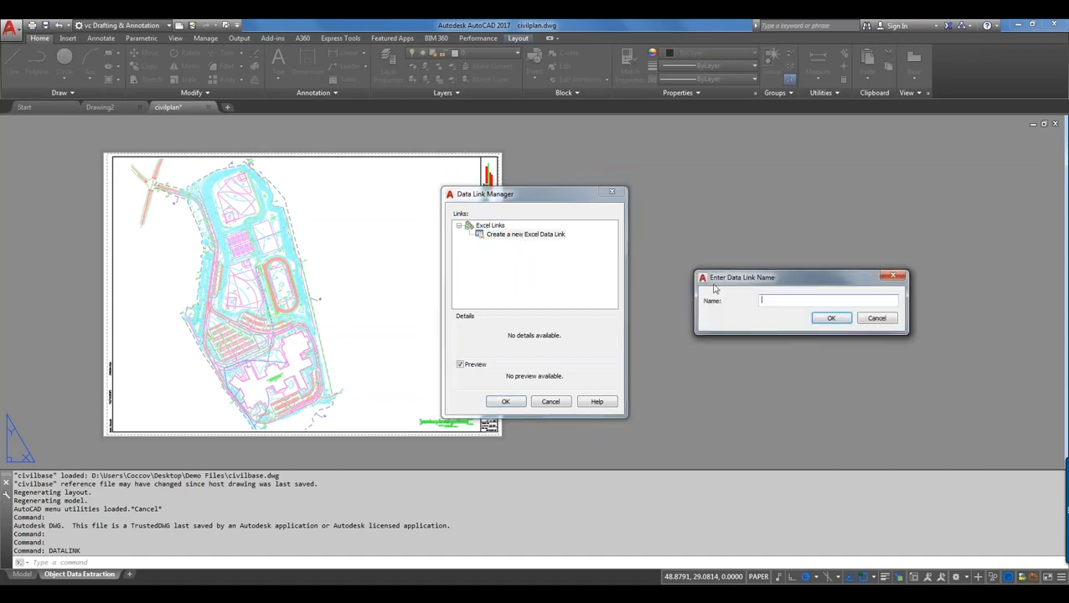
drag(728, 282, 509, 301)
click(577, 318)
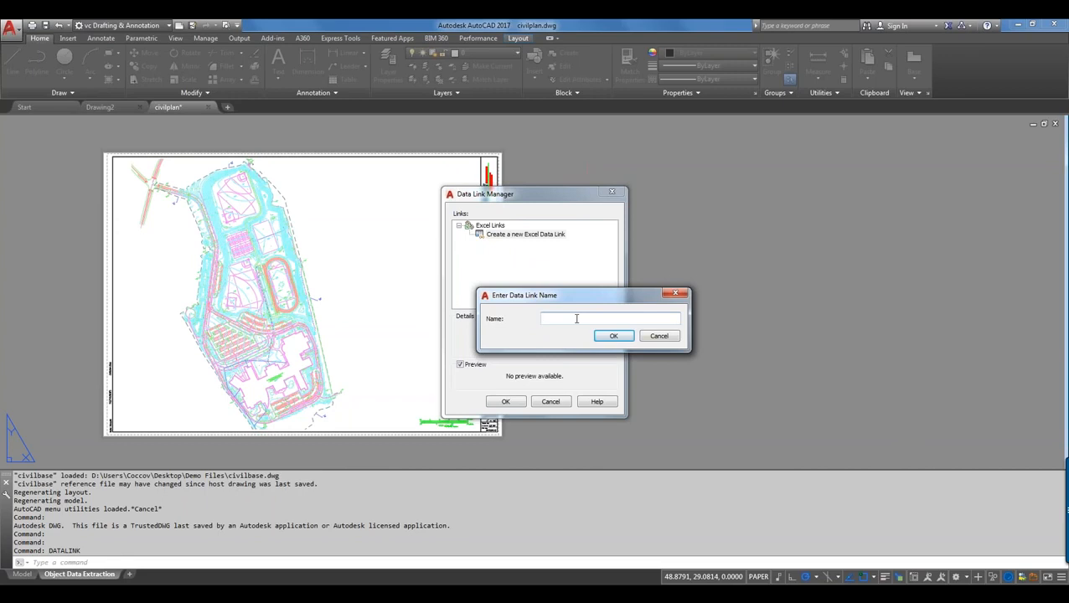
text(cost_data)
click(613, 335)
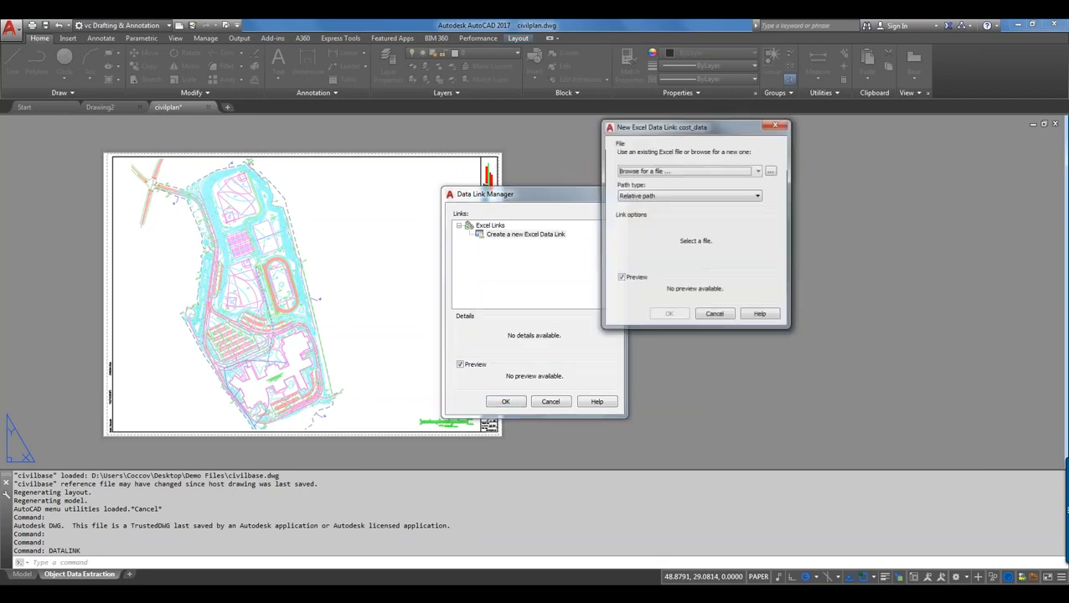
Choose cost_estimate.xls from the Demo Files folder as the source file of the cost_data link
drag(656, 132, 530, 202)
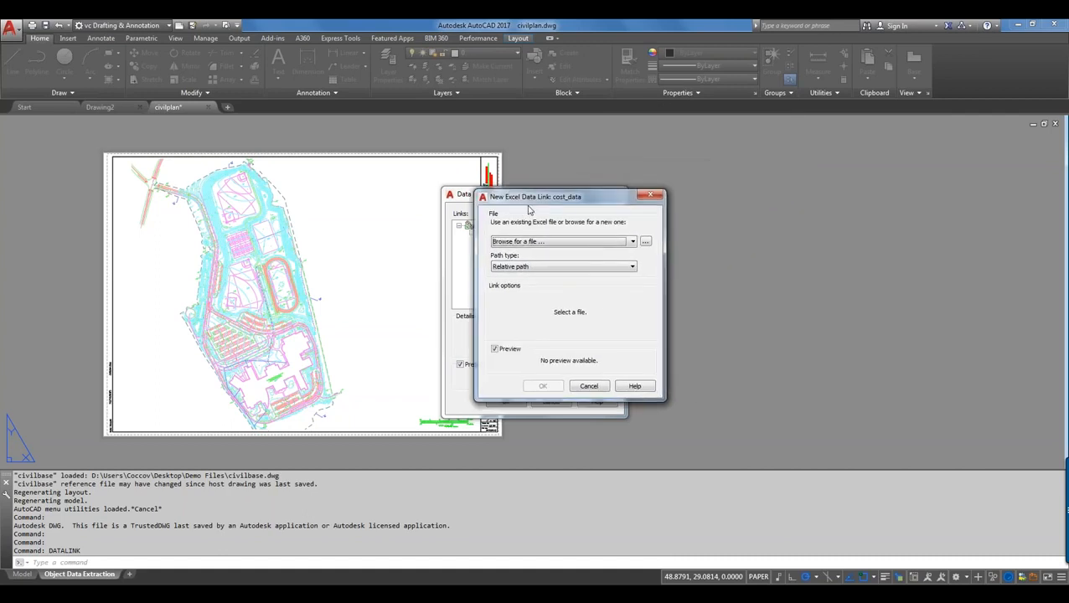
click(634, 242)
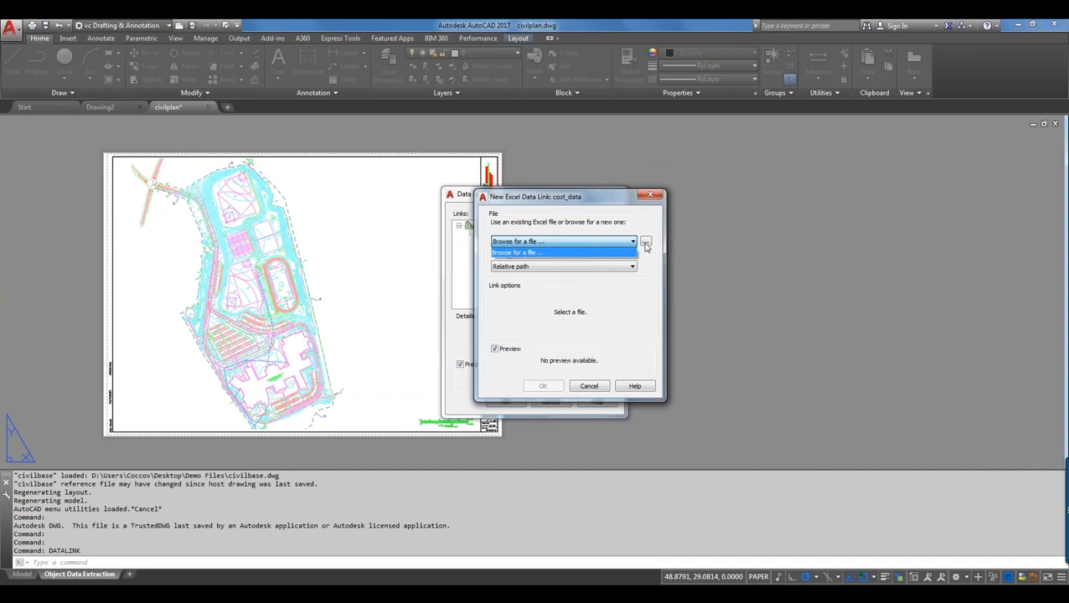
click(647, 242)
click(648, 242)
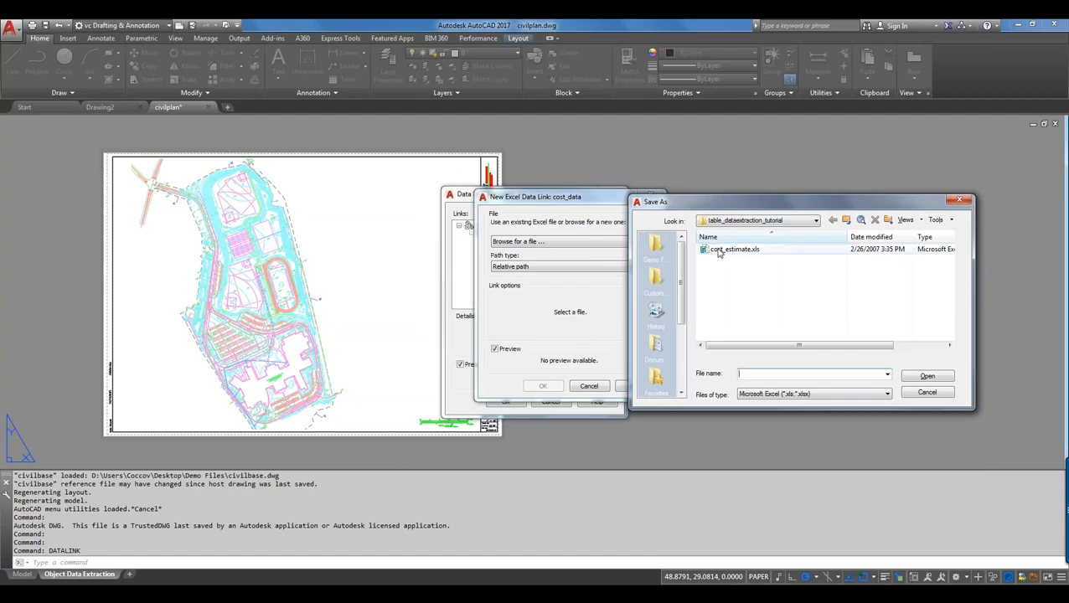
click(664, 248)
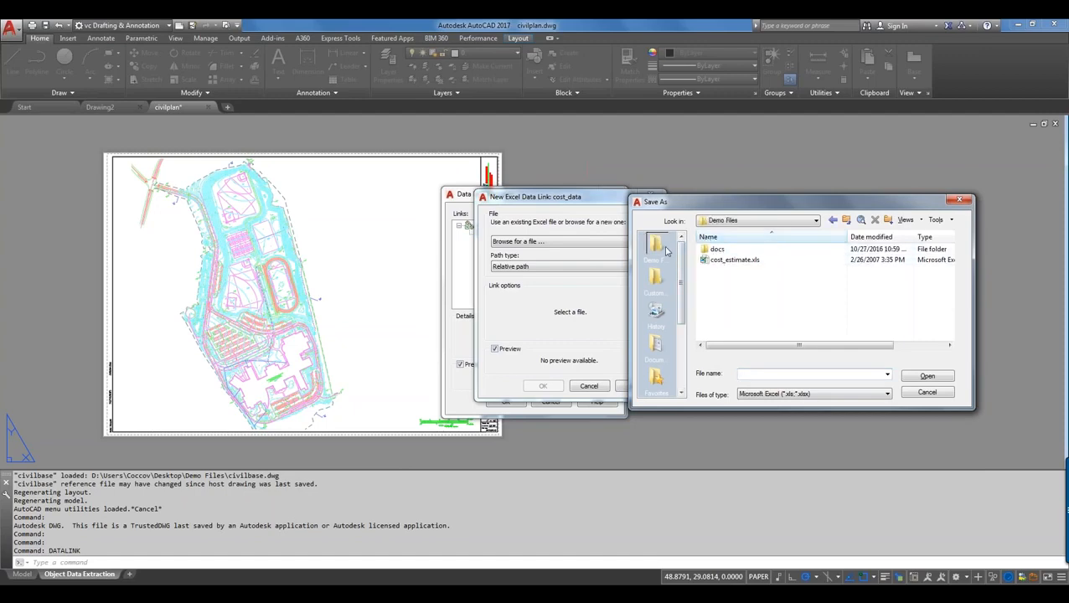
double_click(717, 260)
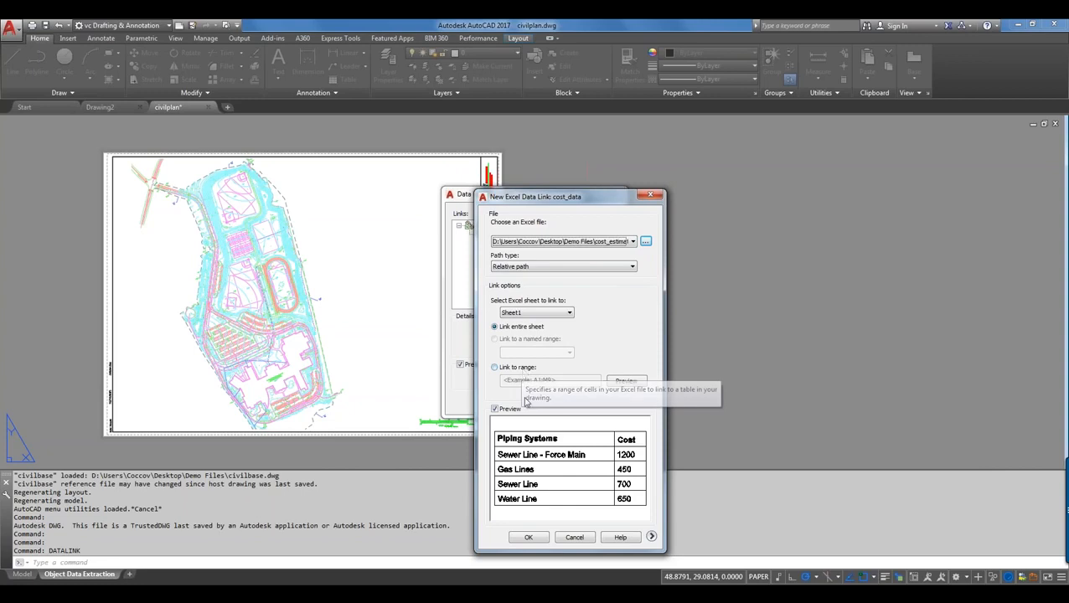
Review the link's cell content and formatting options, accept the link to the entire Sheet1, and close the Data Link Manager
click(651, 536)
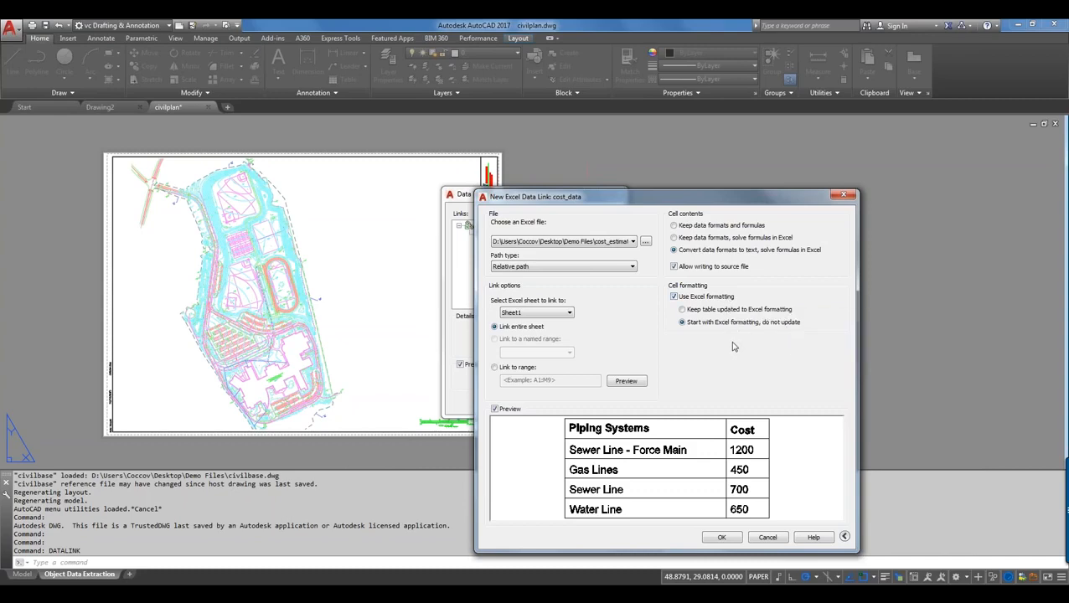
click(723, 540)
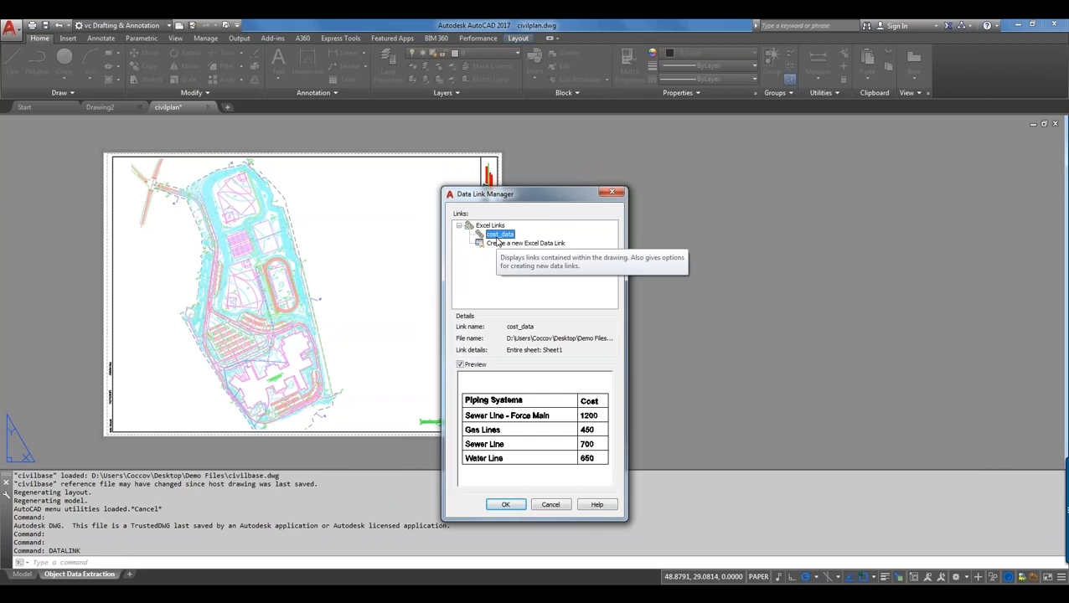
click(495, 505)
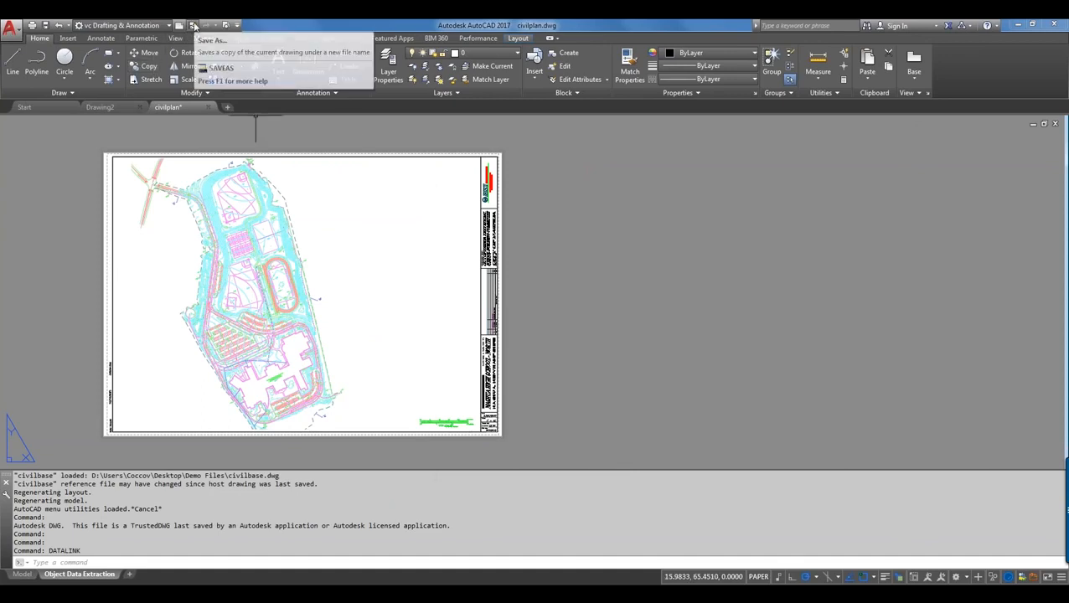
Save the civilplan drawing under its existing name
click(193, 26)
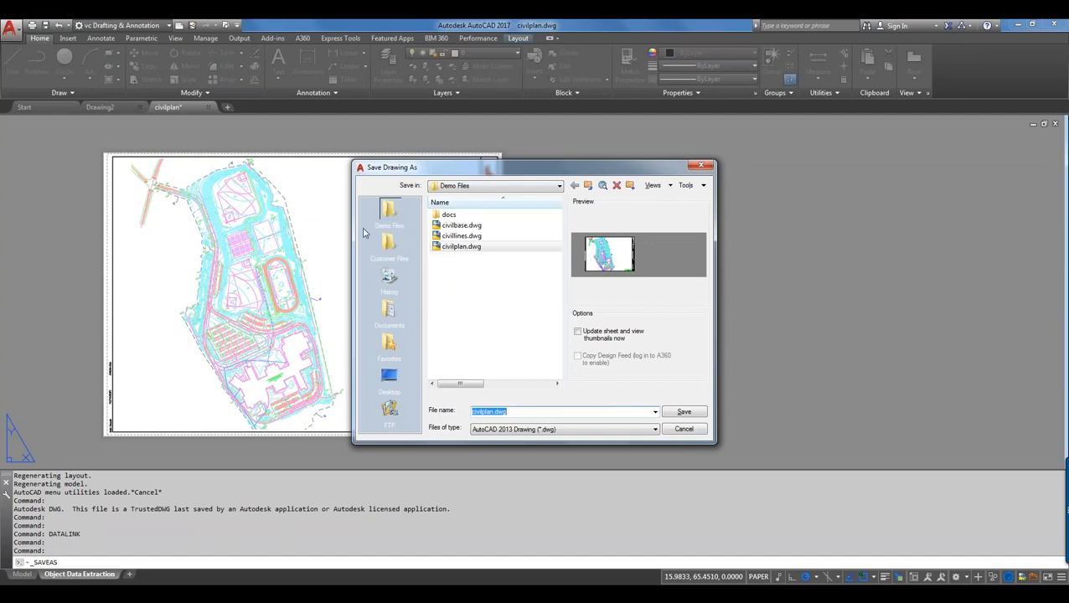
click(684, 430)
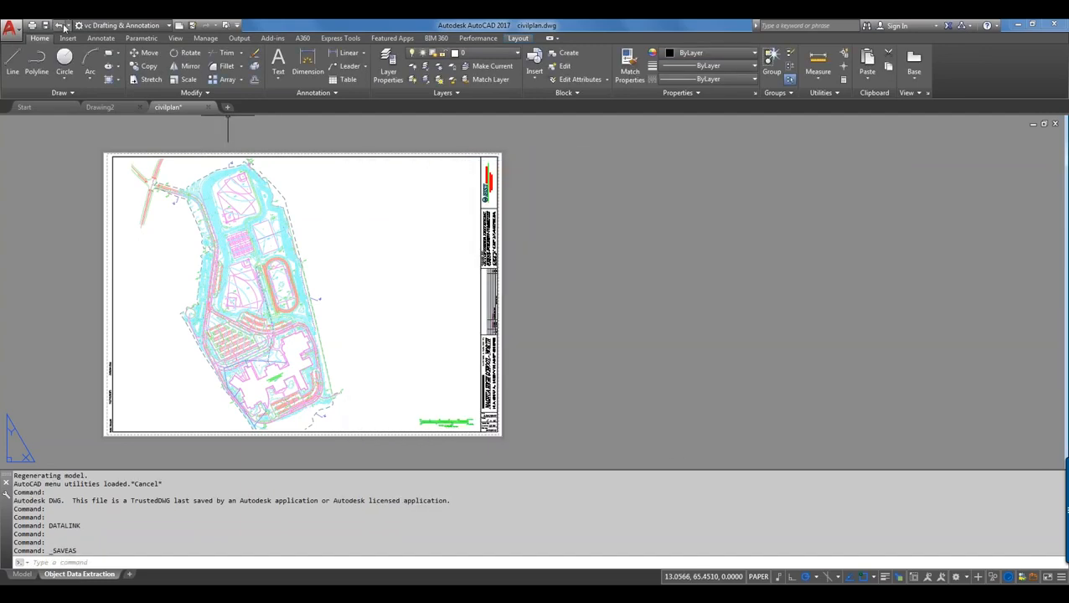
click(45, 26)
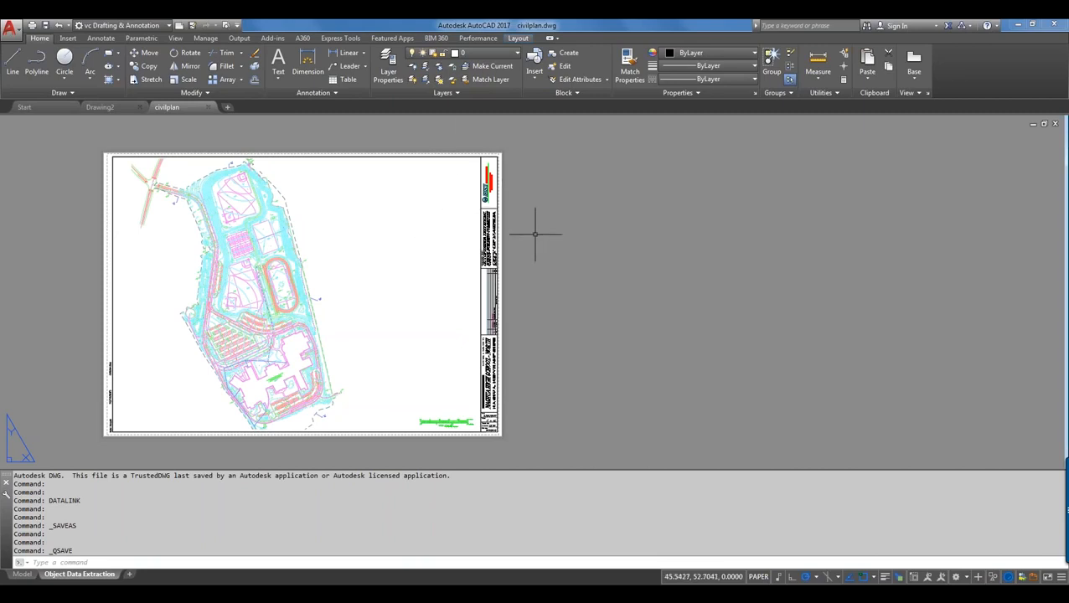
click(239, 39)
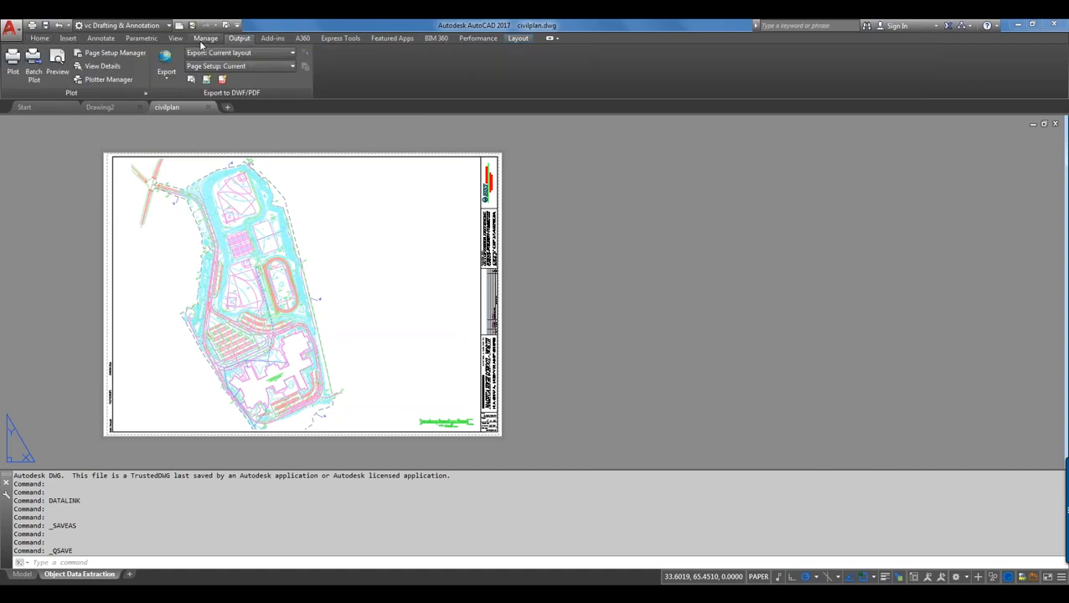
click(203, 39)
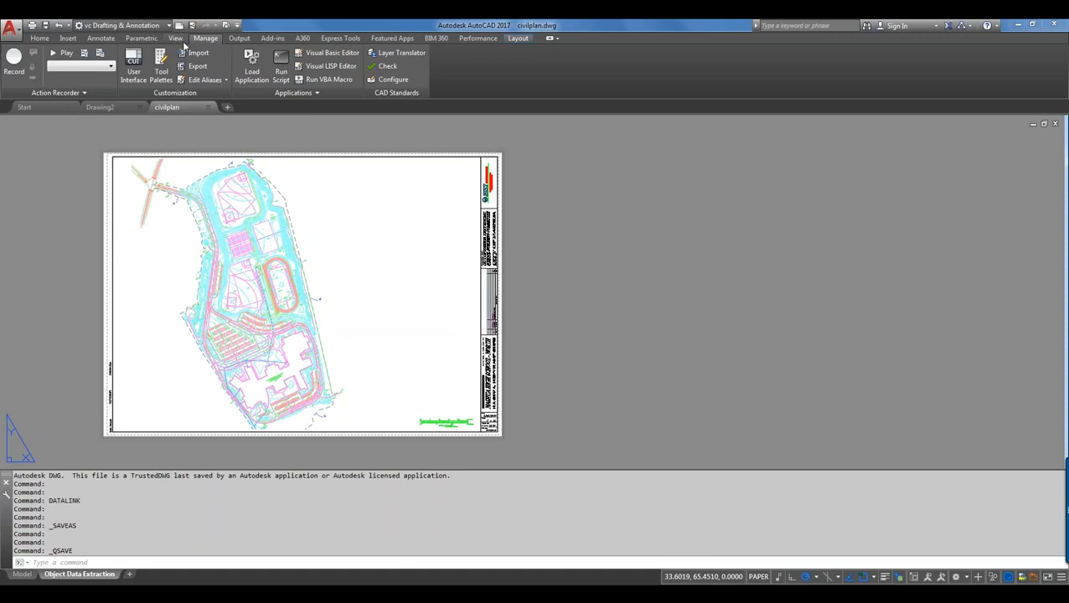
click(238, 39)
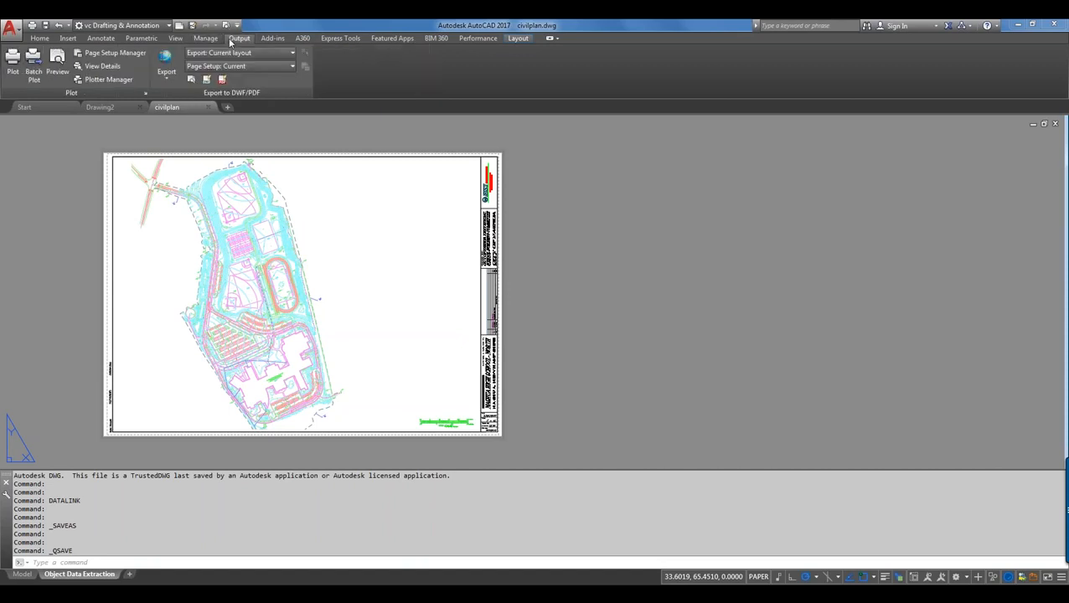
click(143, 39)
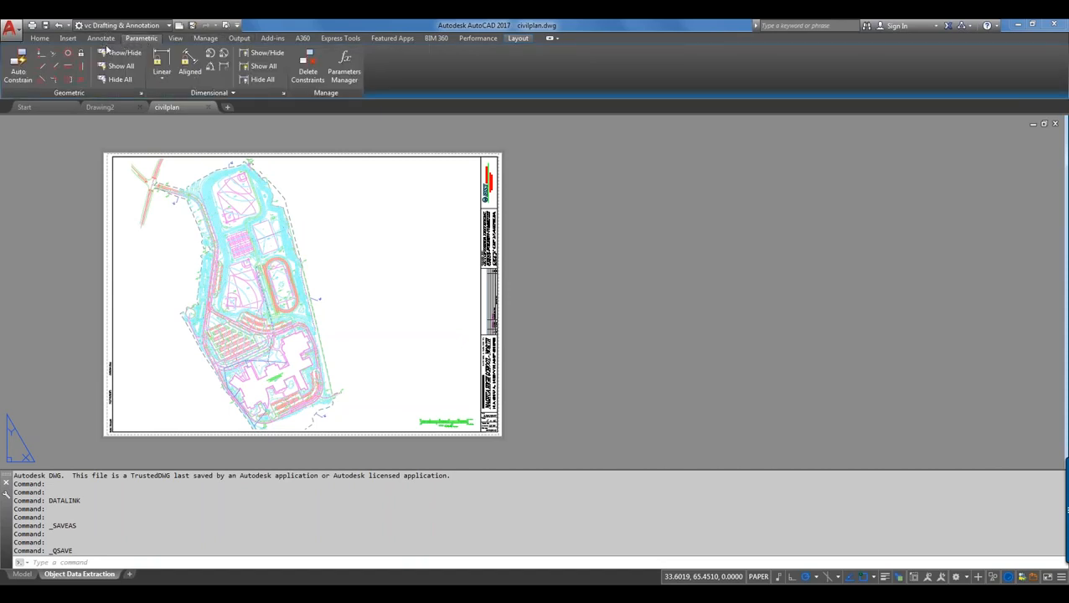
Start a new data extraction and save it as cost_data in the Demo Files folder
click(101, 38)
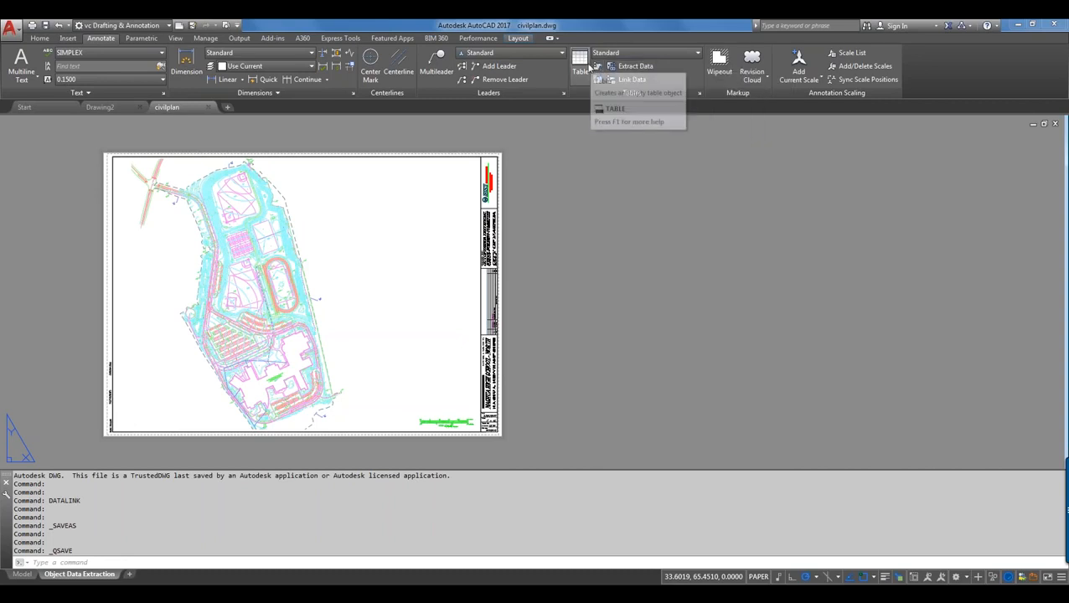
click(636, 67)
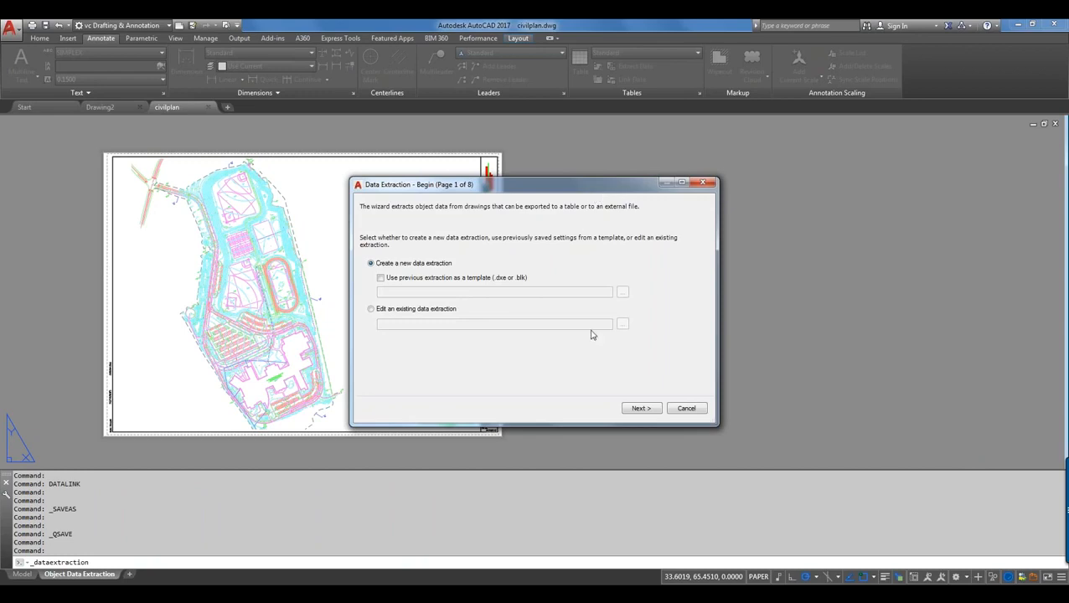
click(639, 409)
click(656, 211)
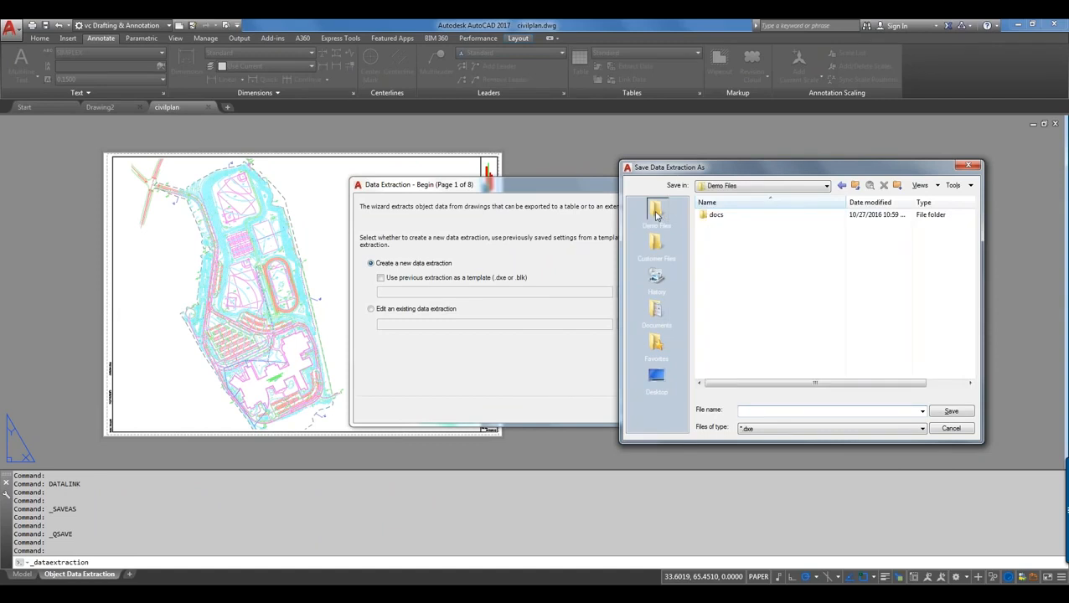
click(753, 409)
text(cost_data)
click(961, 418)
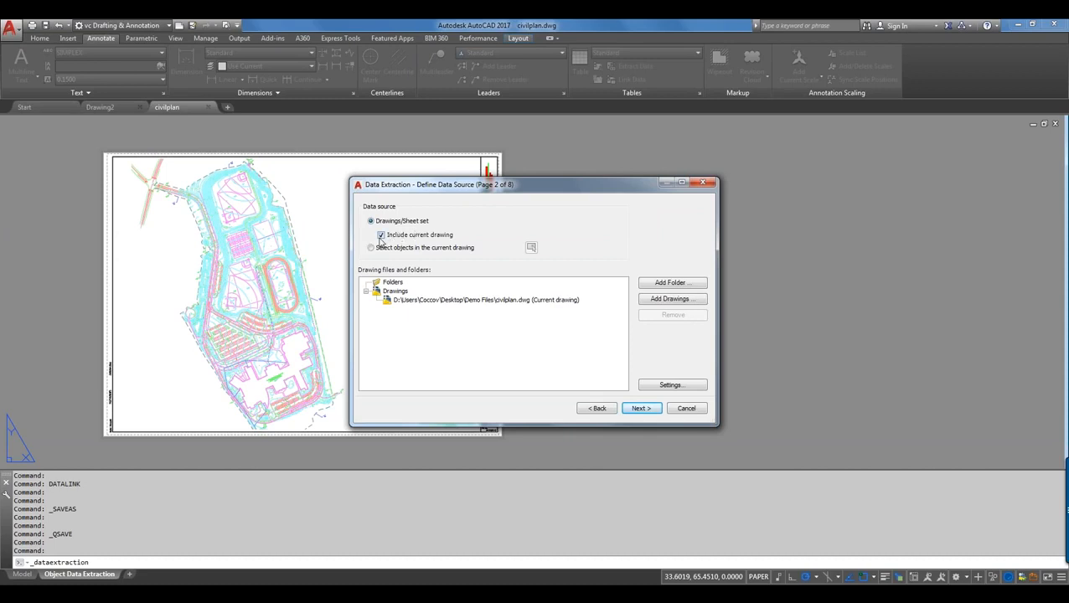
Exclude the current drawing from the data source and add civillines.dwg from the table_dataextraction_tutorial folder instead
click(382, 235)
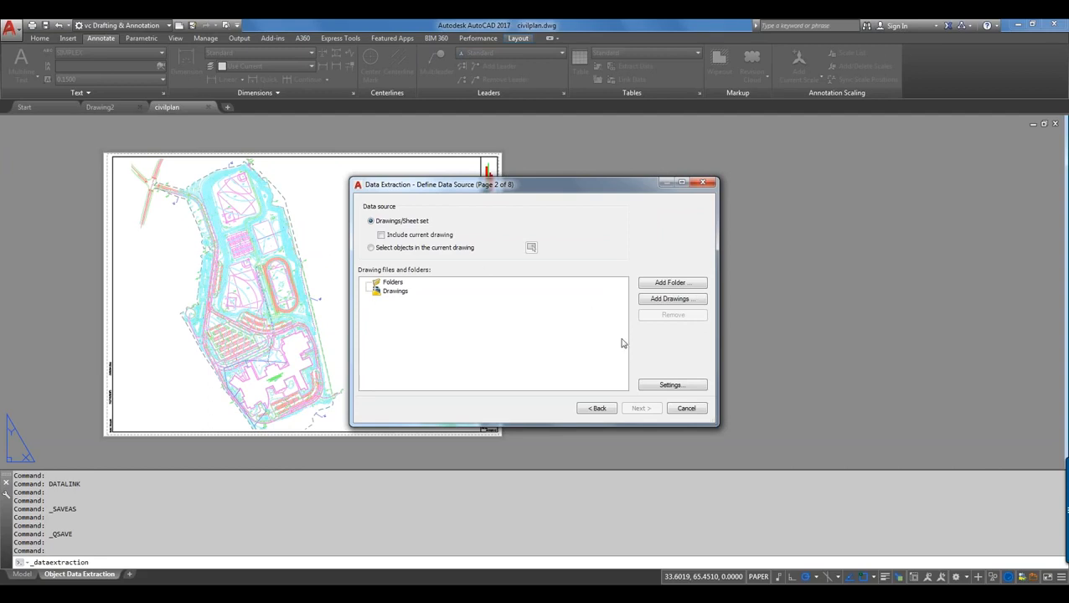
key(alt+Tab)
click(685, 300)
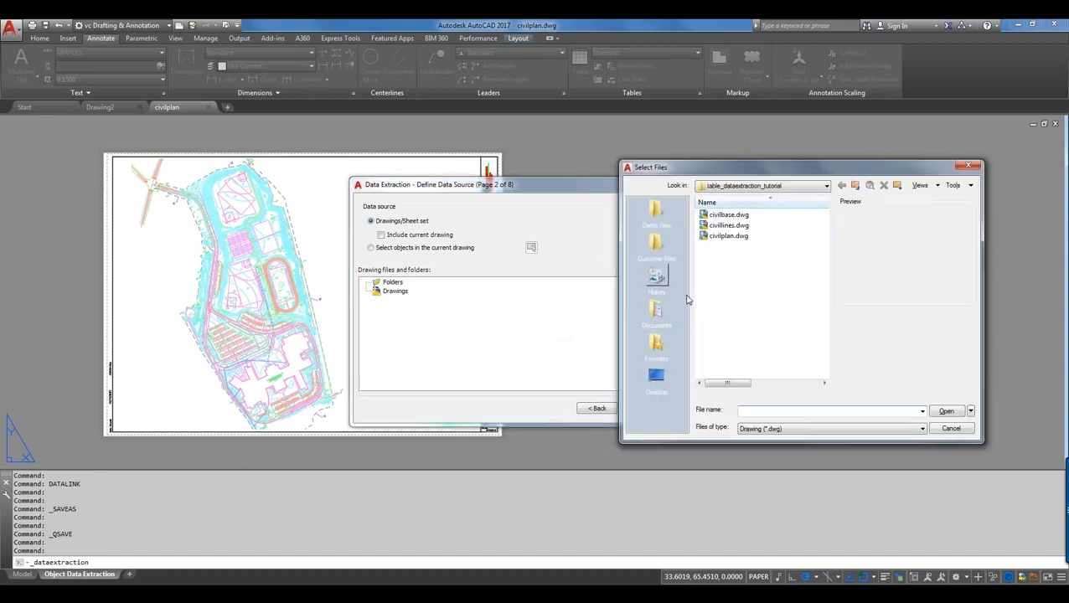
double_click(718, 225)
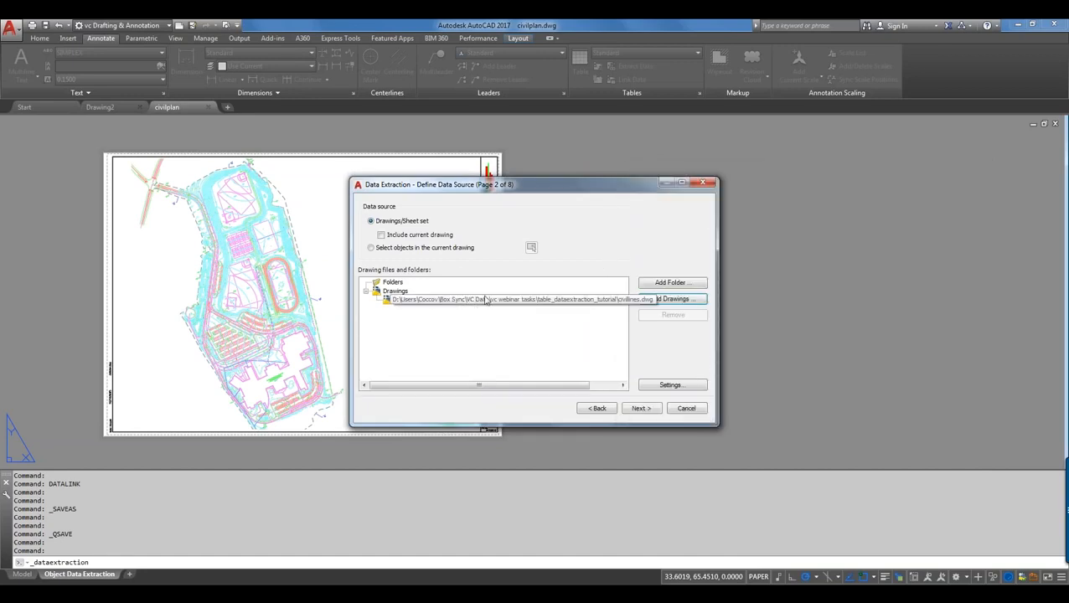
Review the additional extraction settings for blocks and xrefs without changing them, and accept the data source
click(647, 389)
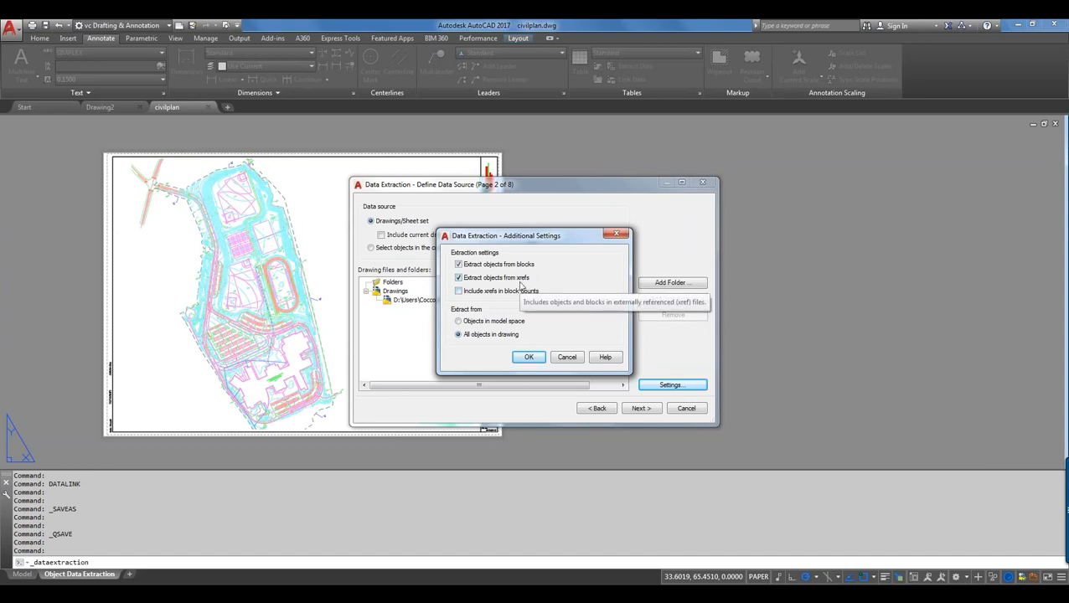
click(567, 358)
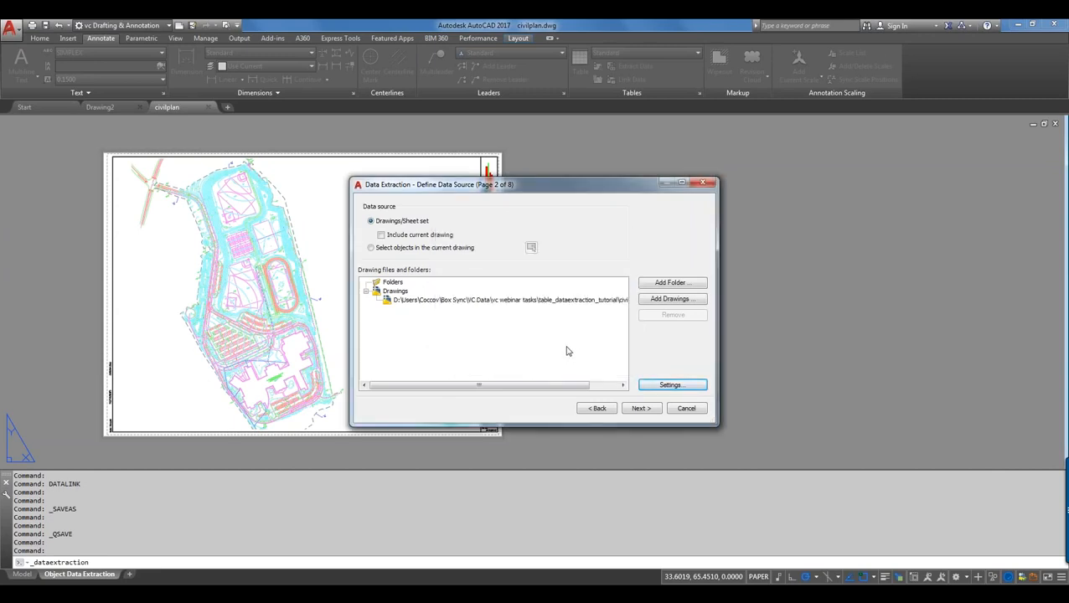
click(641, 408)
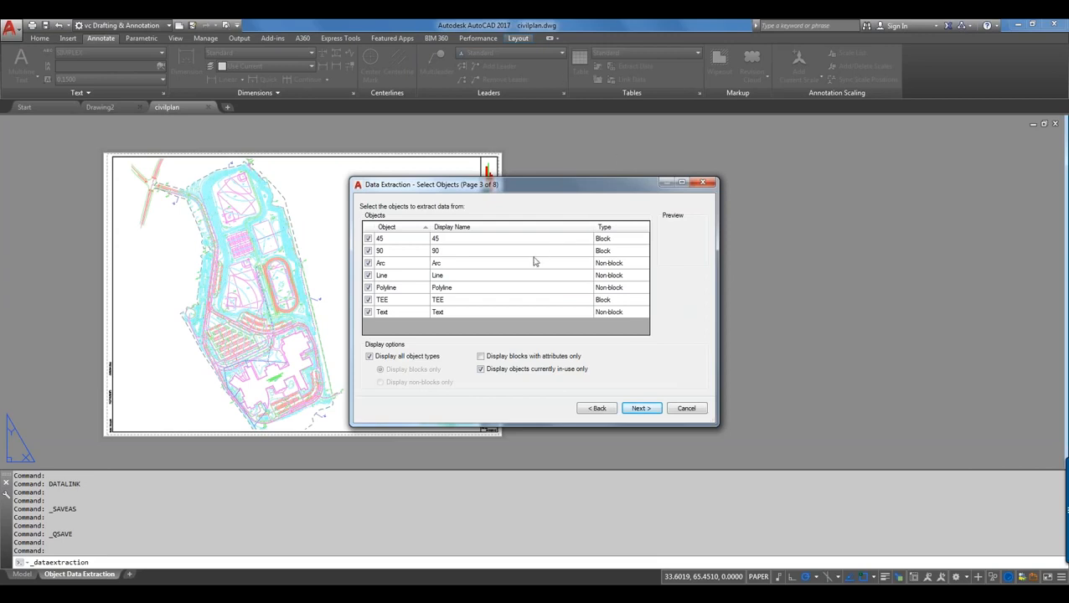
Limit the objects to extract to Arc, Line and Polyline, and accept the selection
right_click(470, 265)
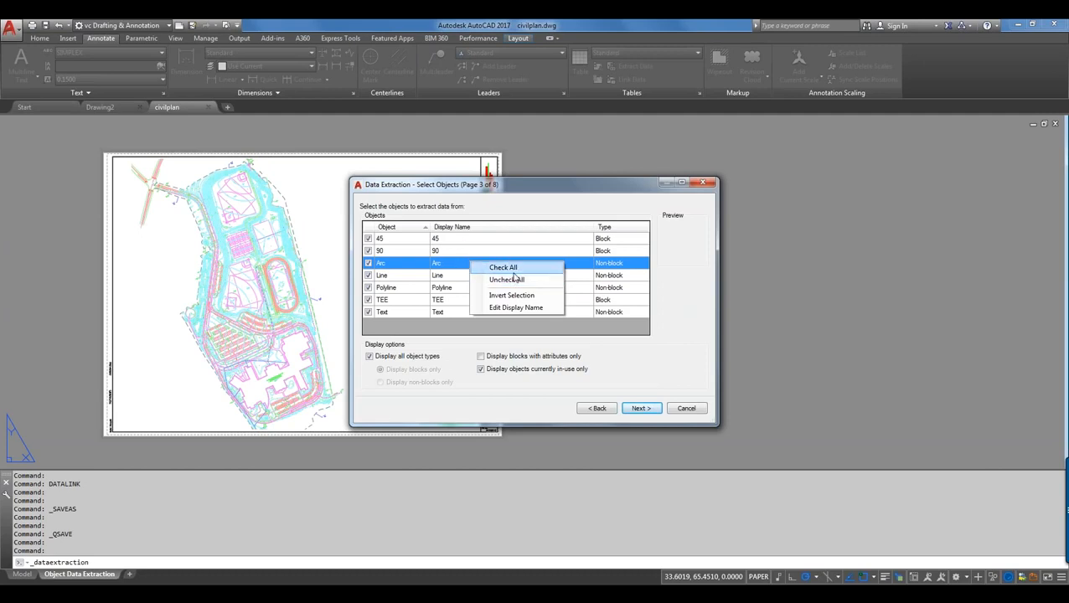
click(515, 281)
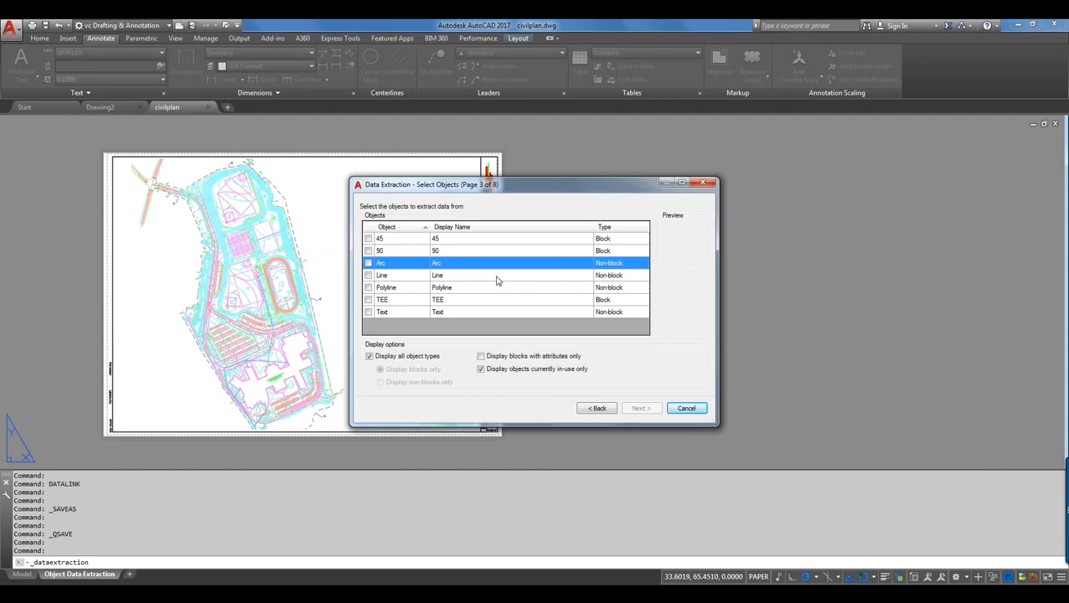
click(369, 263)
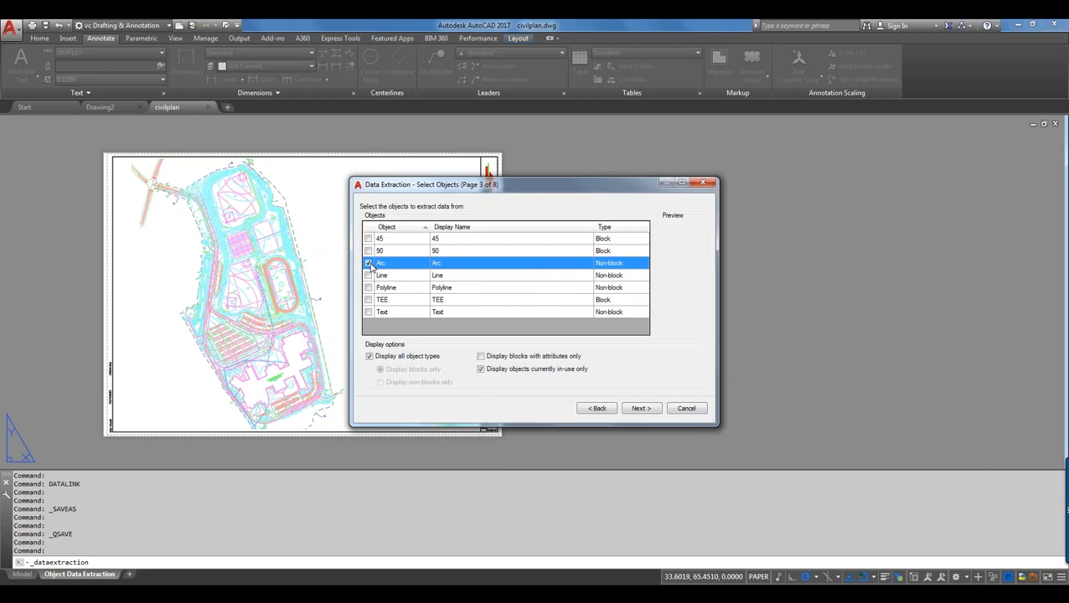
click(368, 274)
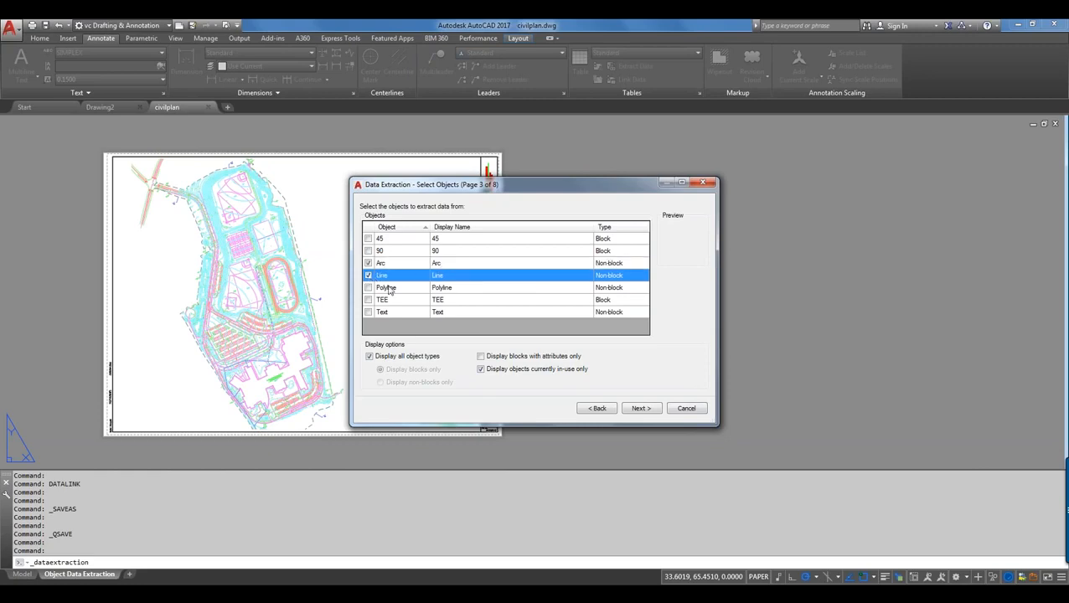
click(368, 288)
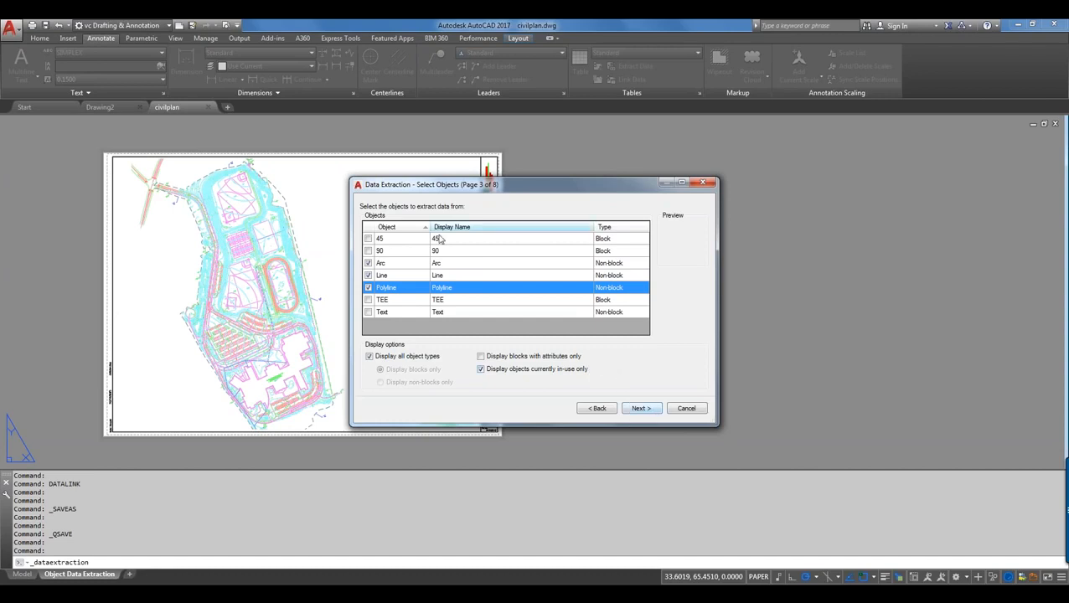
click(641, 408)
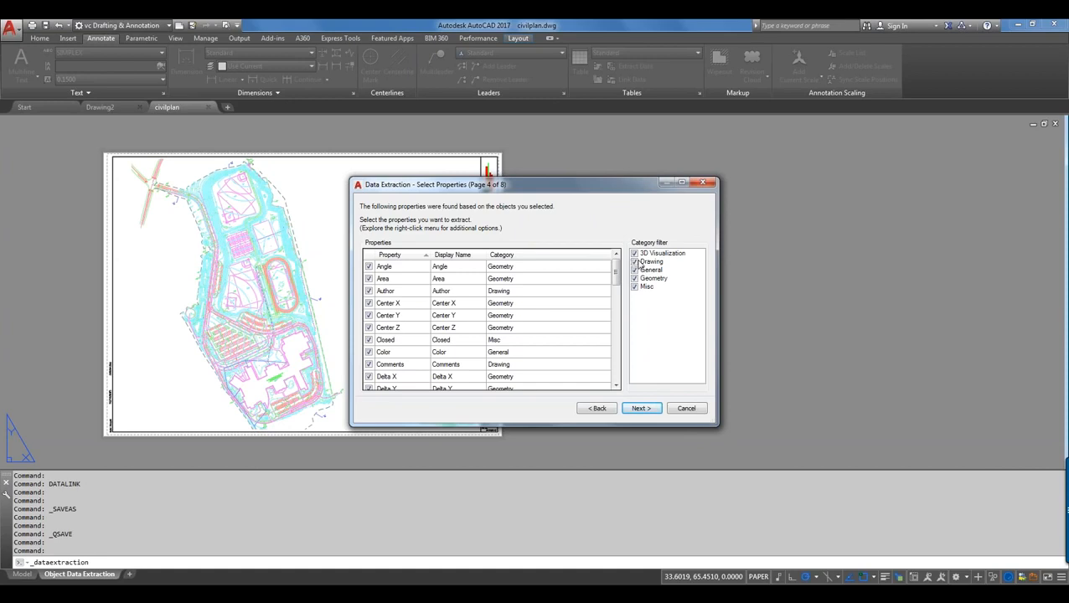
right_click(641, 263)
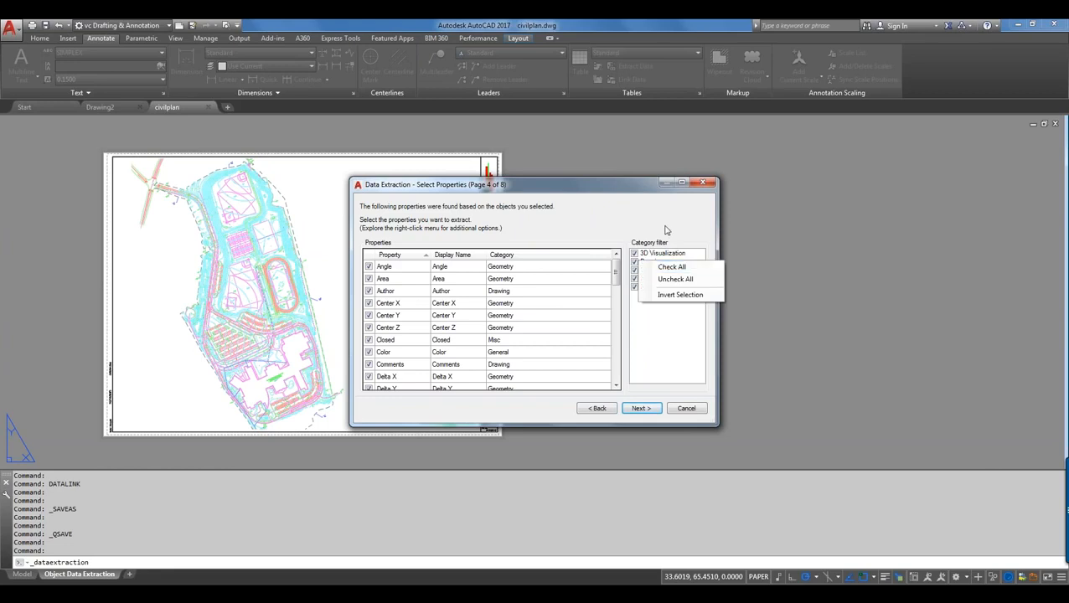
click(666, 233)
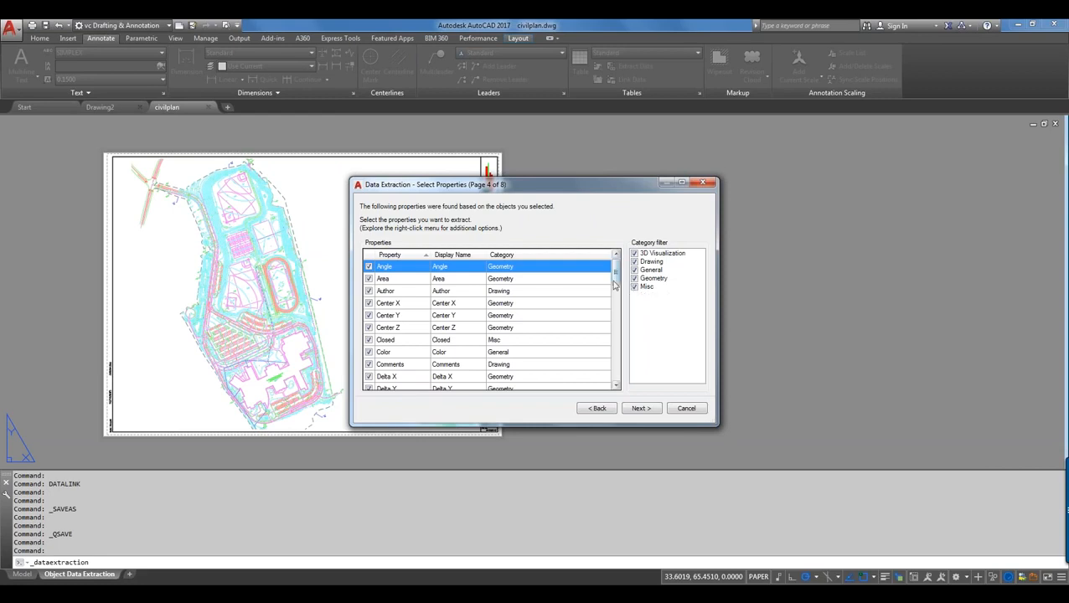
mouse_move(616, 284)
mouse_down()
mouse_move(623, 381)
mouse_move(624, 276)
mouse_up()
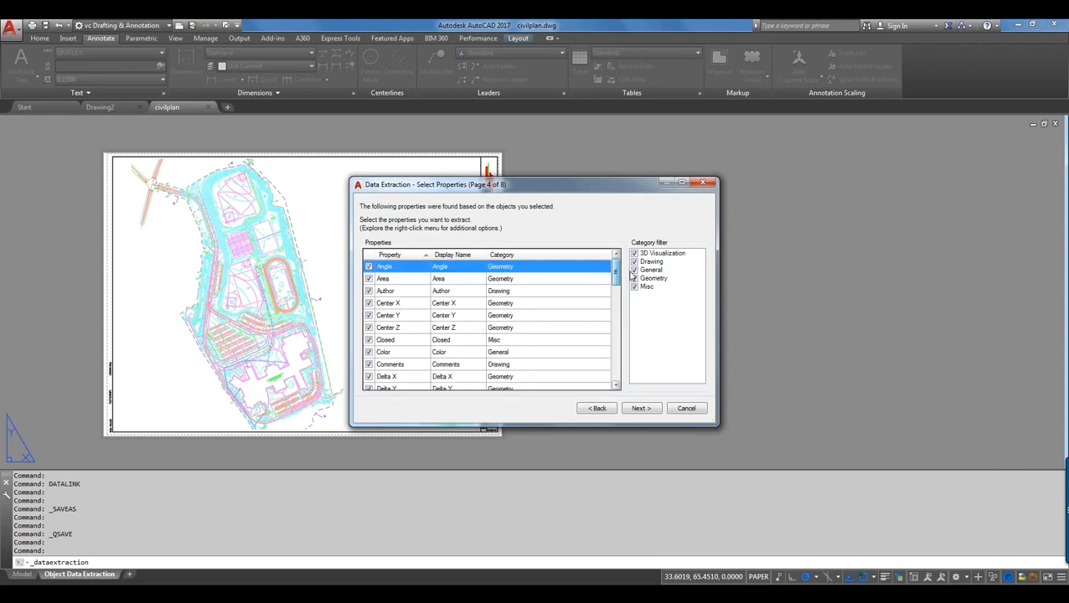
Exclude all properties except Layer and Length from the extraction, and continue to refining the data
right_click(443, 302)
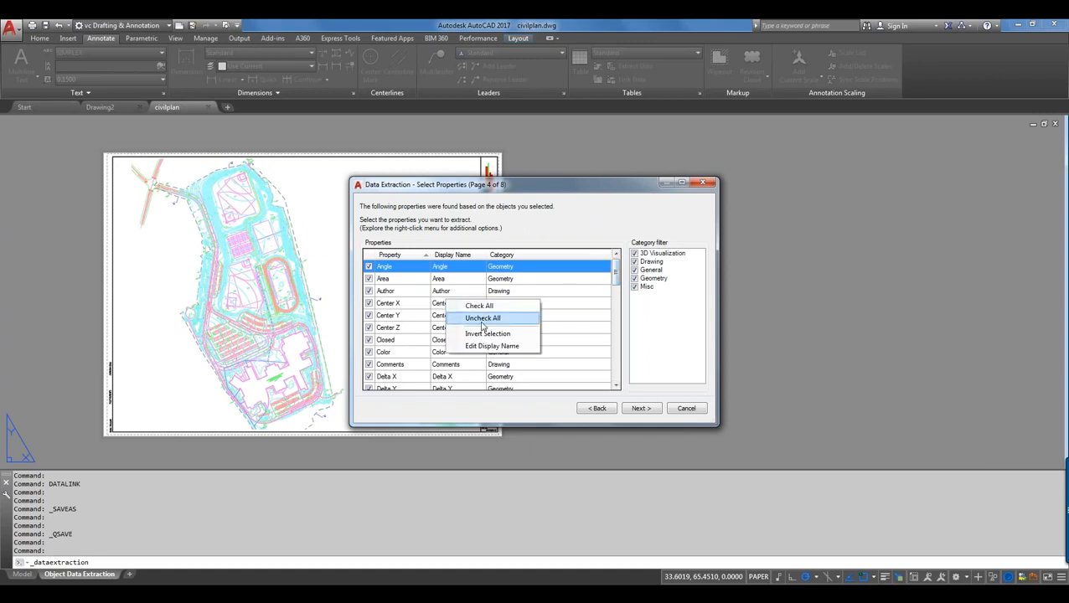
click(484, 318)
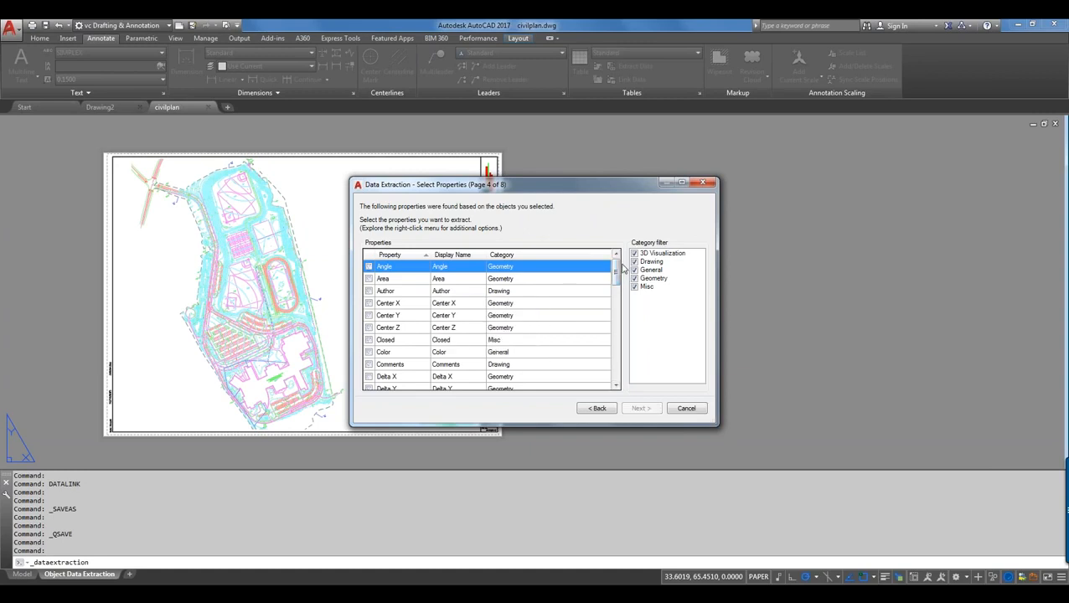
drag(620, 273, 615, 331)
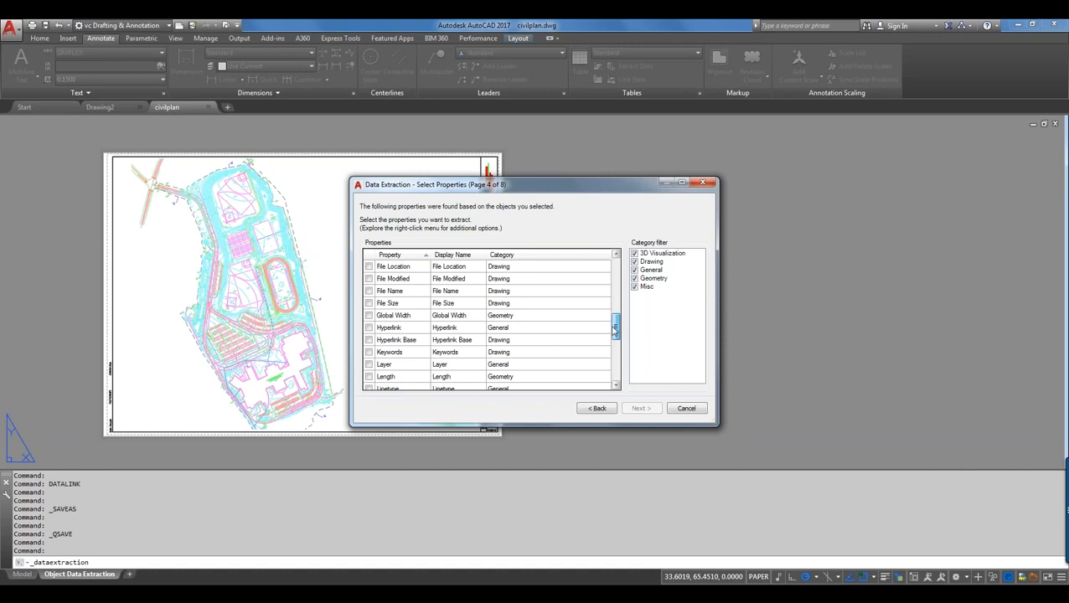
drag(615, 331, 615, 329)
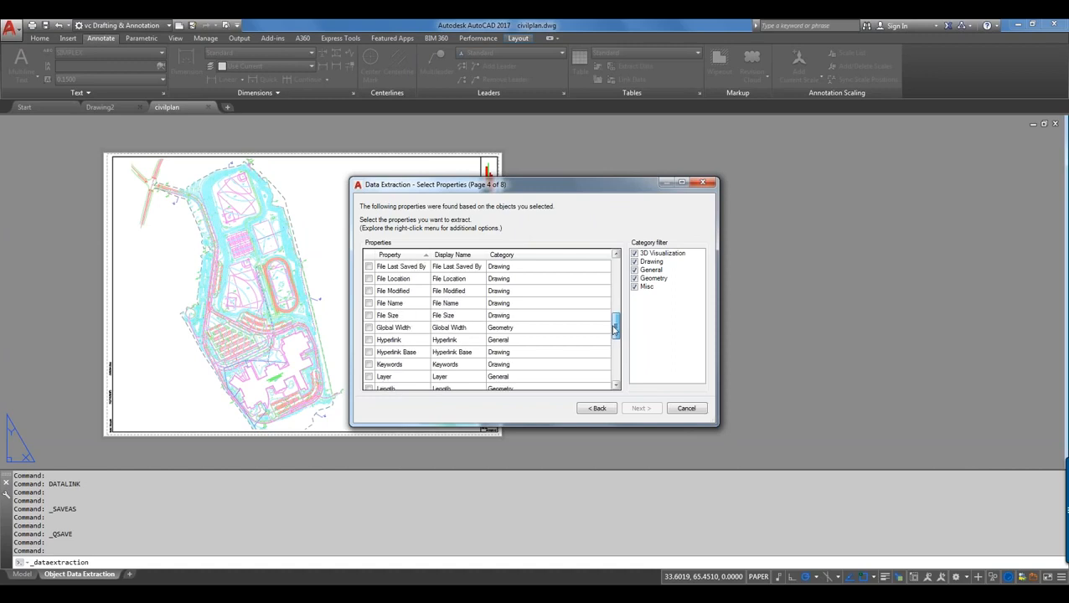
mouse_move(614, 329)
mouse_down()
mouse_move(603, 354)
mouse_move(606, 338)
mouse_up()
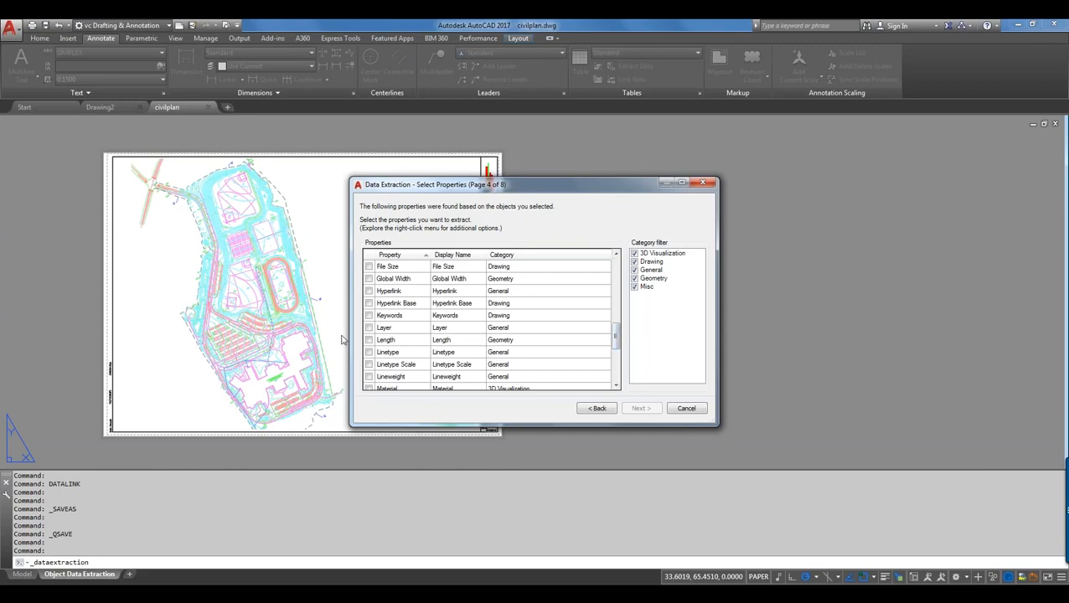
click(369, 327)
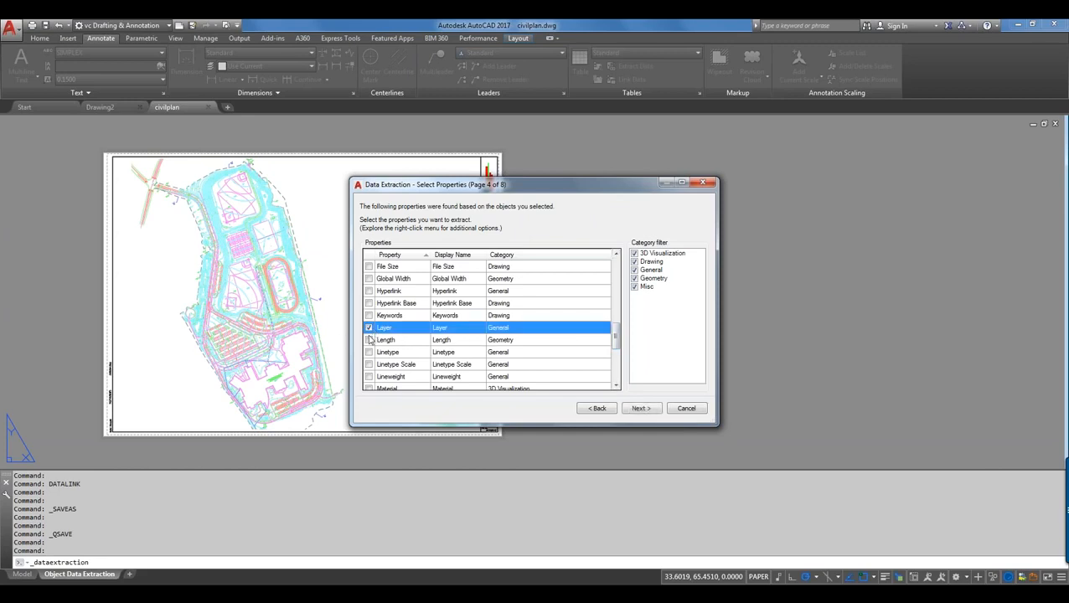
click(370, 339)
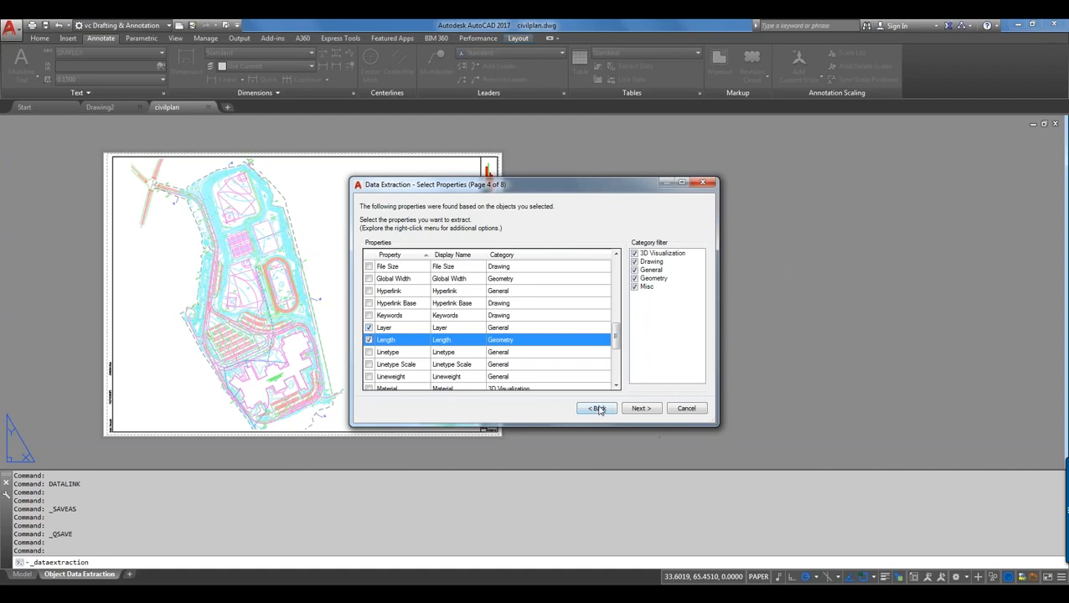
click(642, 409)
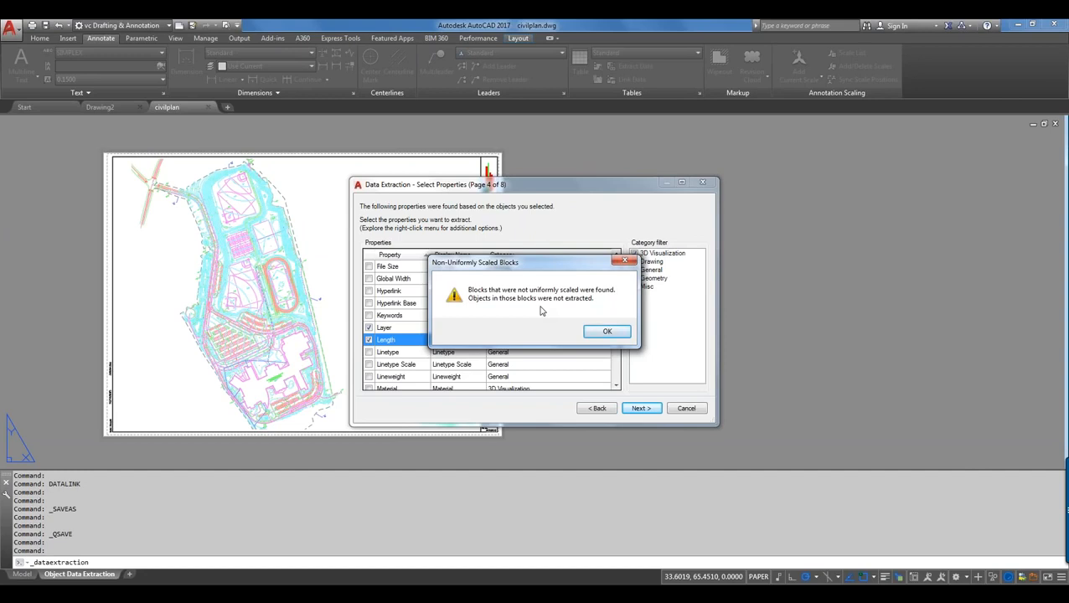
click(608, 332)
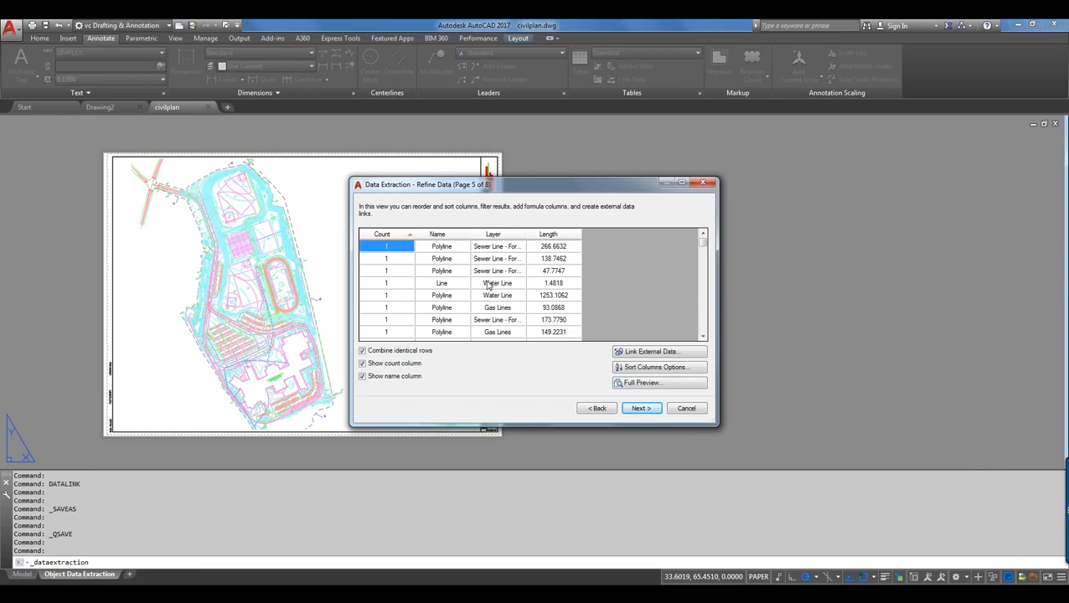
right_click(398, 249)
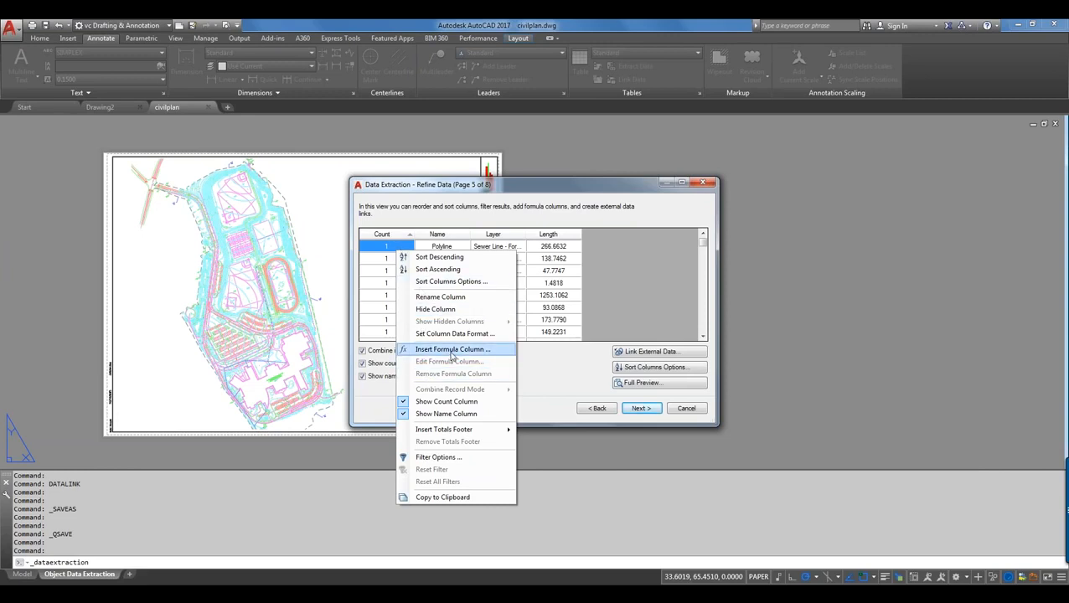
click(558, 408)
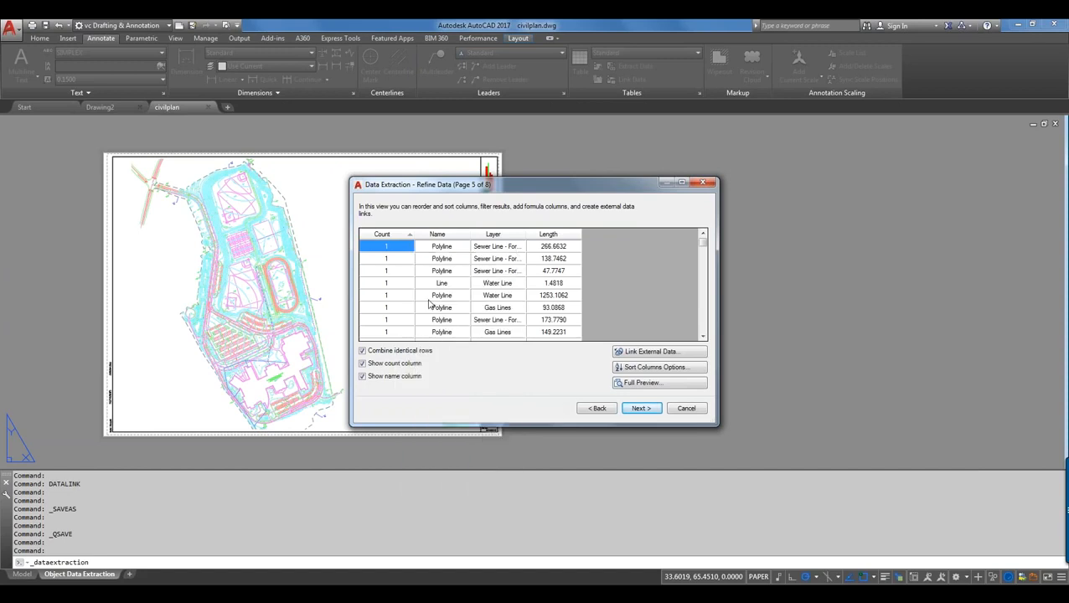
right_click(381, 235)
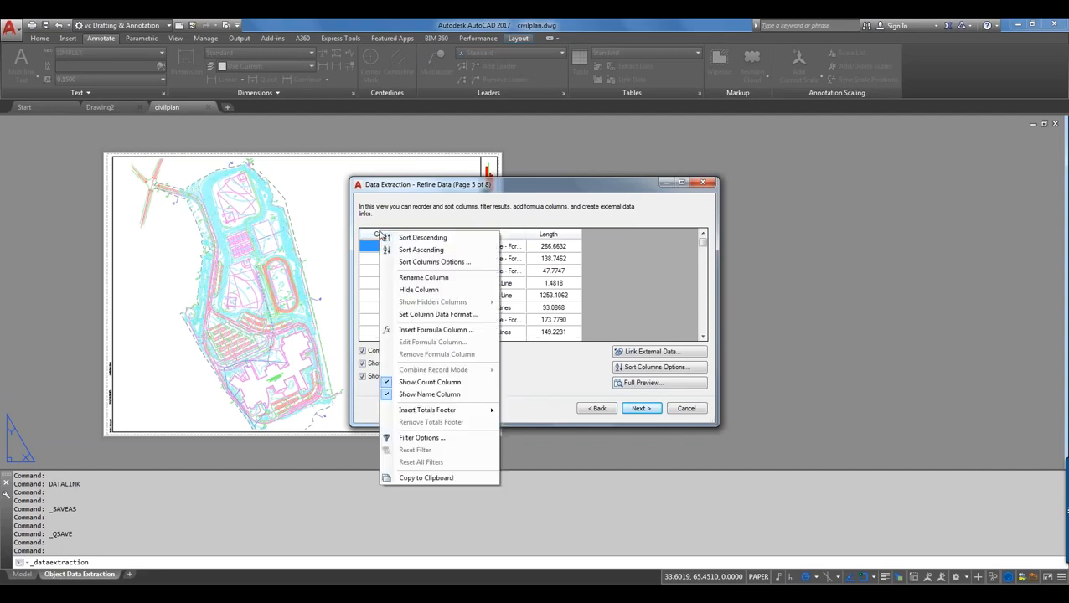
Insert a formula column that multiplies Count by Length, keeping the name Column, and validate the formula before accepting it
right_click(551, 249)
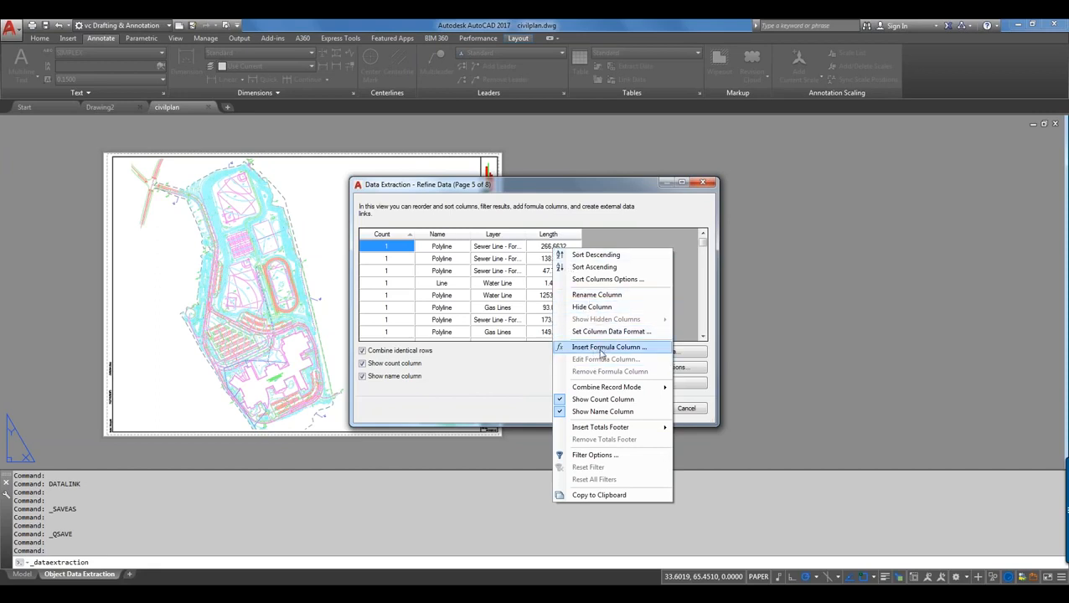
click(600, 347)
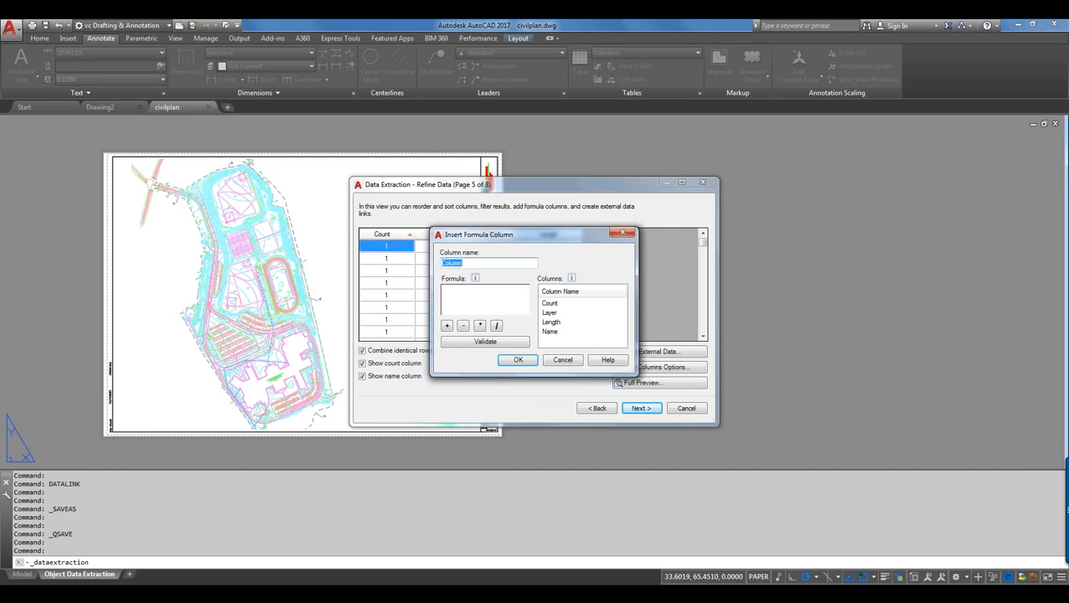
click(549, 303)
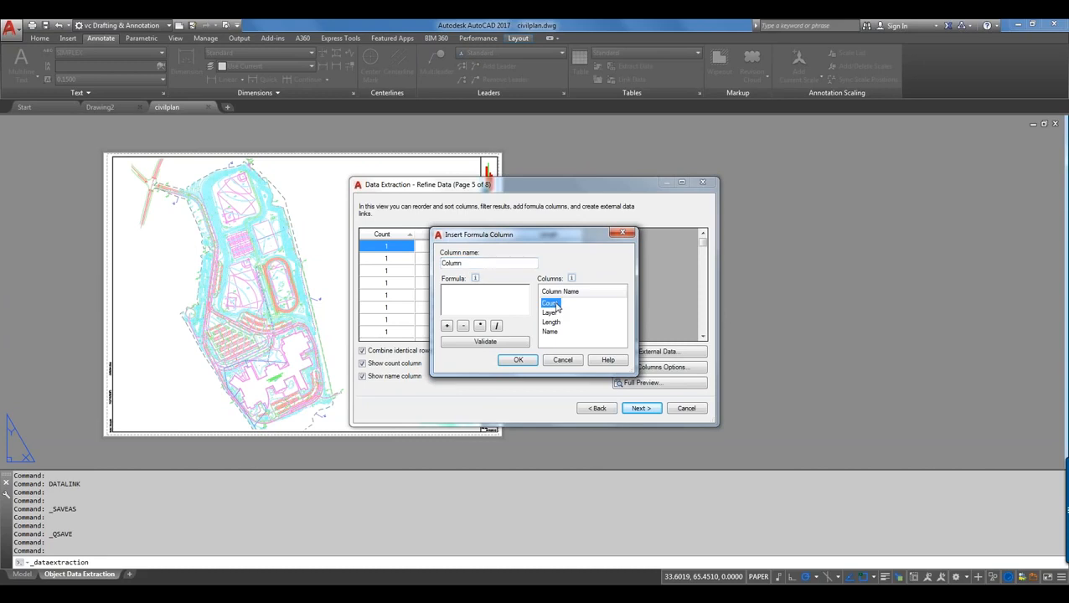
double_click(550, 304)
click(479, 325)
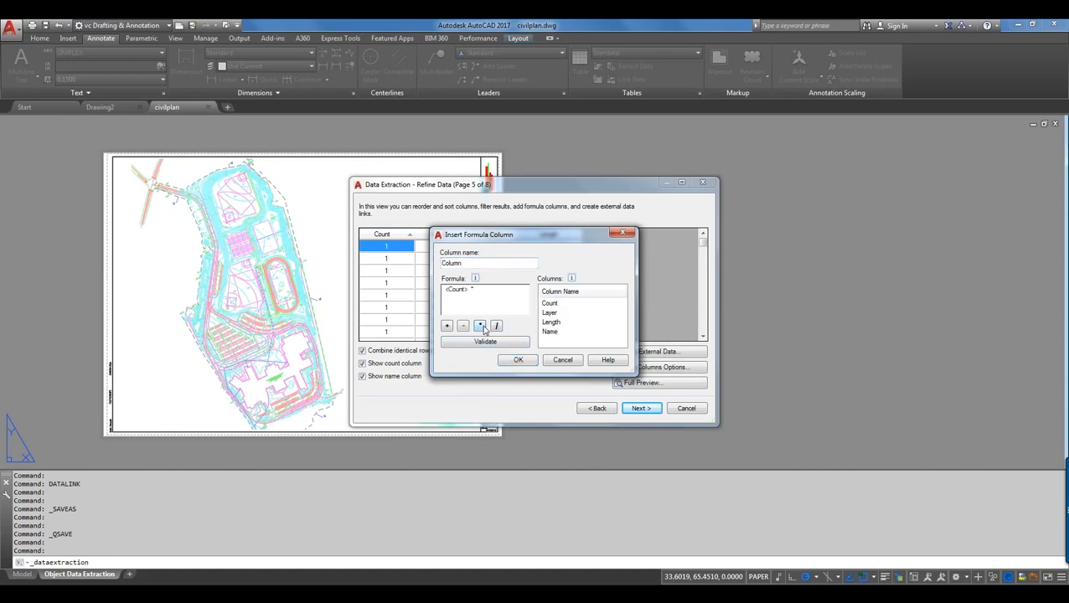
click(545, 323)
double_click(545, 323)
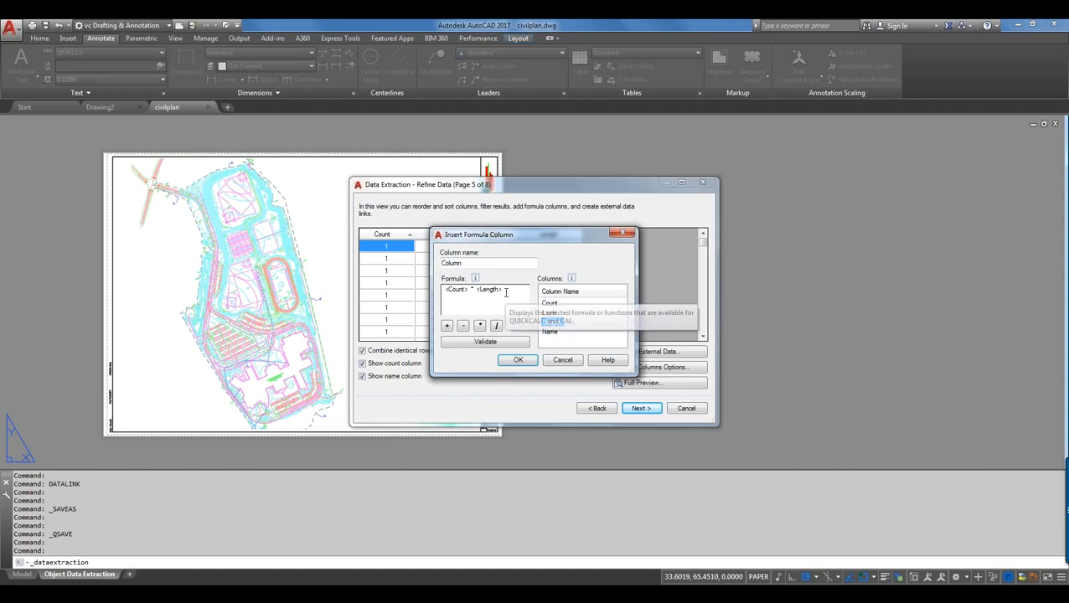
click(502, 344)
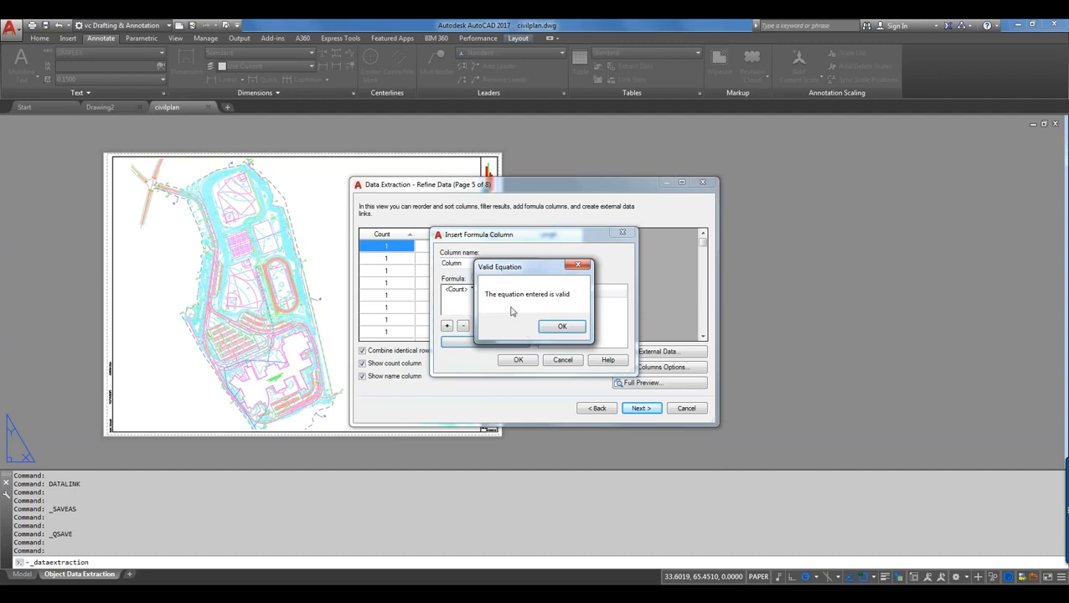
click(563, 327)
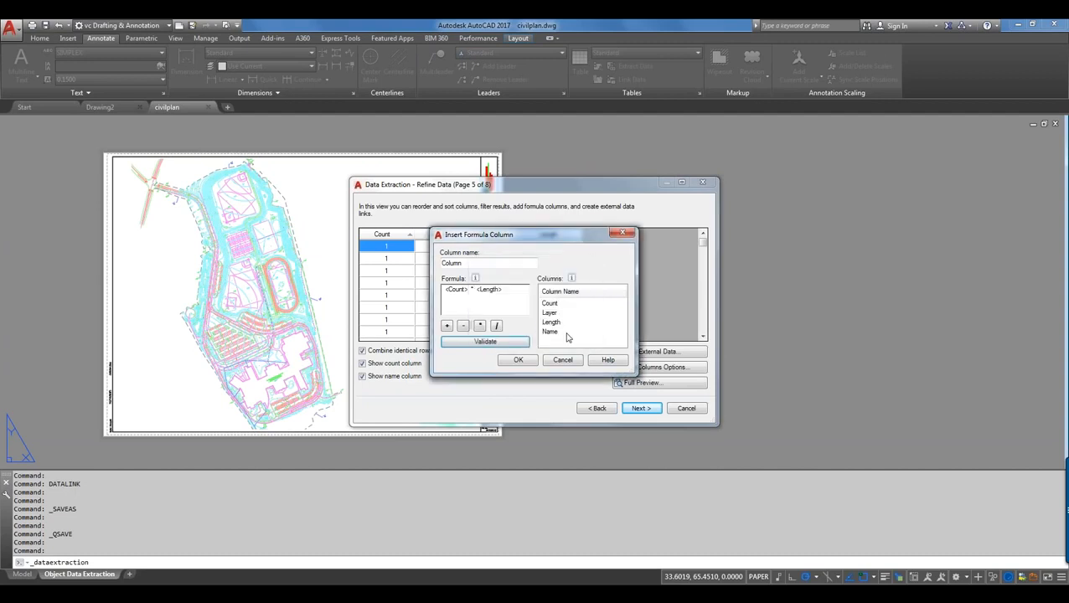
click(518, 361)
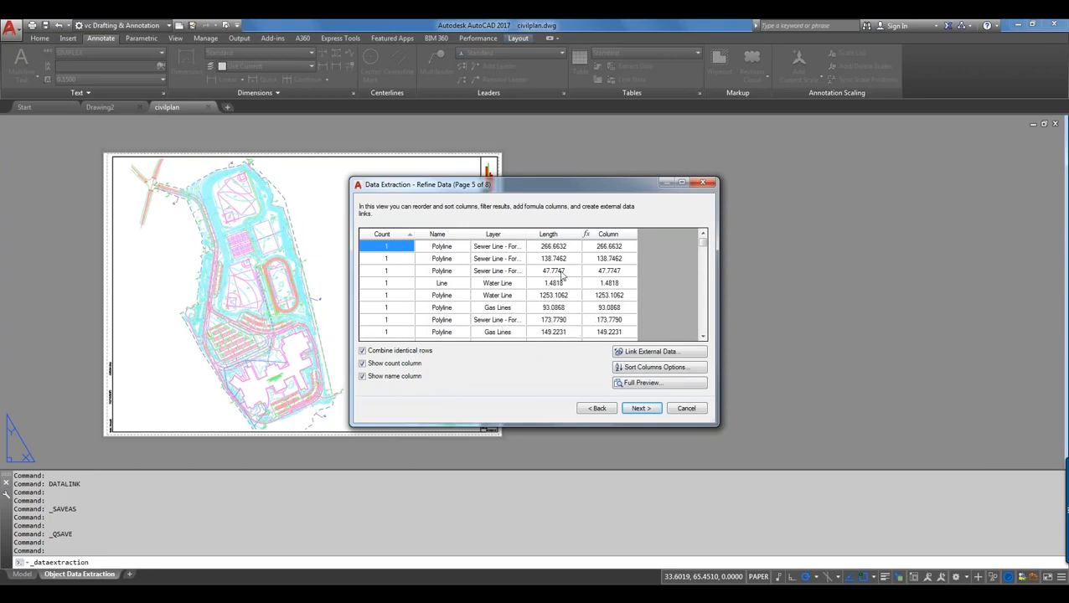
Add a Sum totals footer to the formula column
right_click(395, 239)
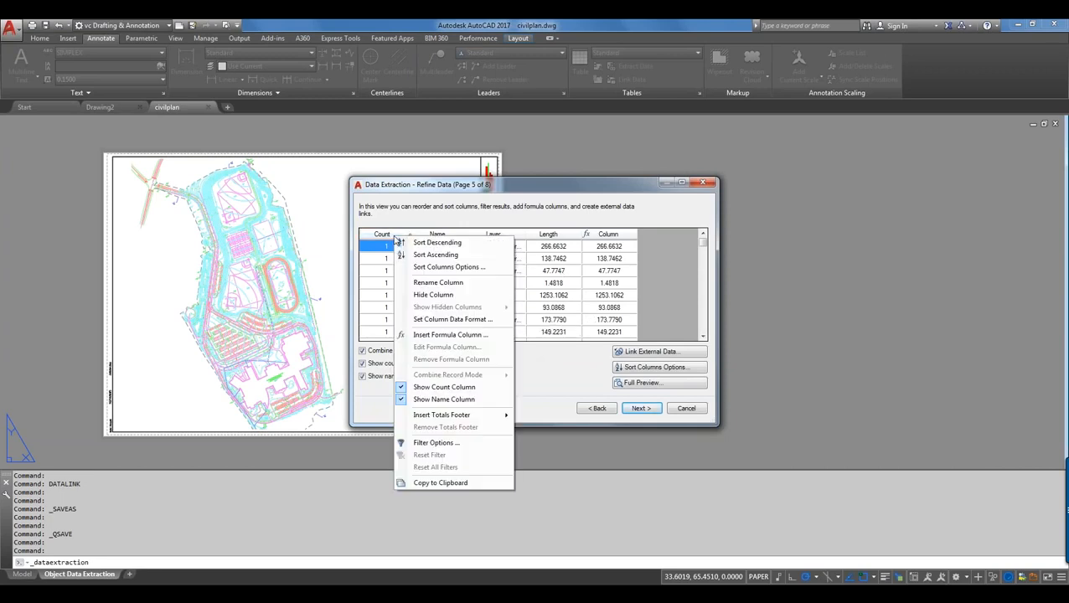
mouse_move(443, 416)
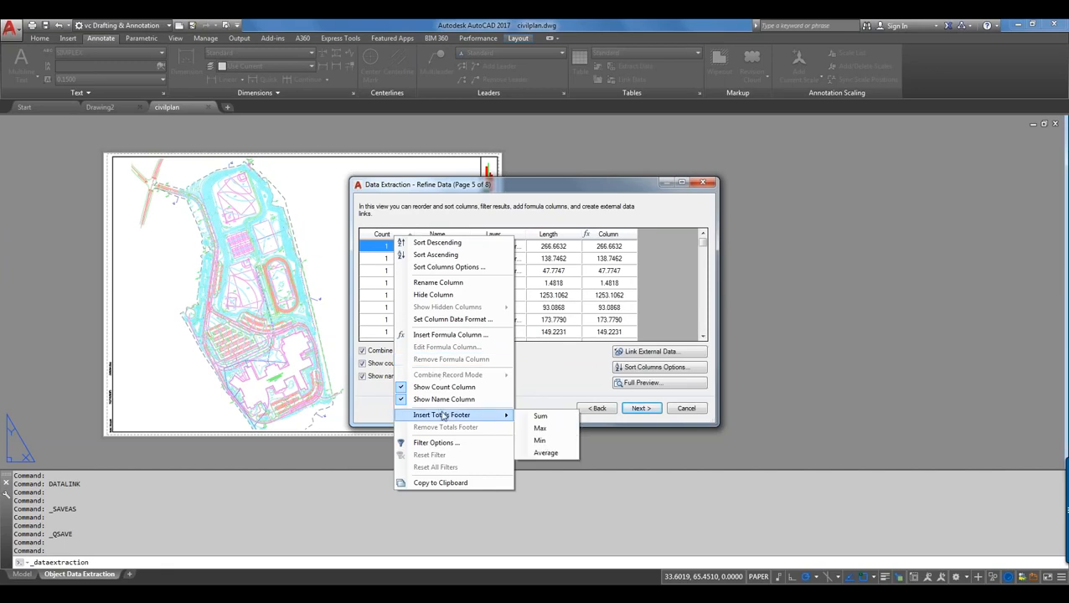
right_click(632, 238)
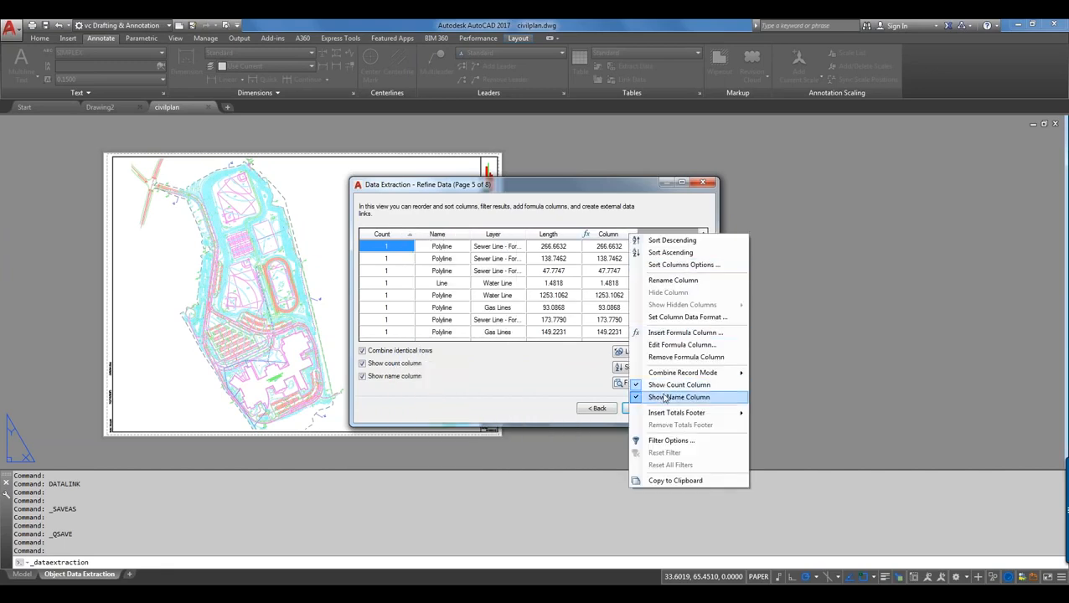
mouse_move(669, 415)
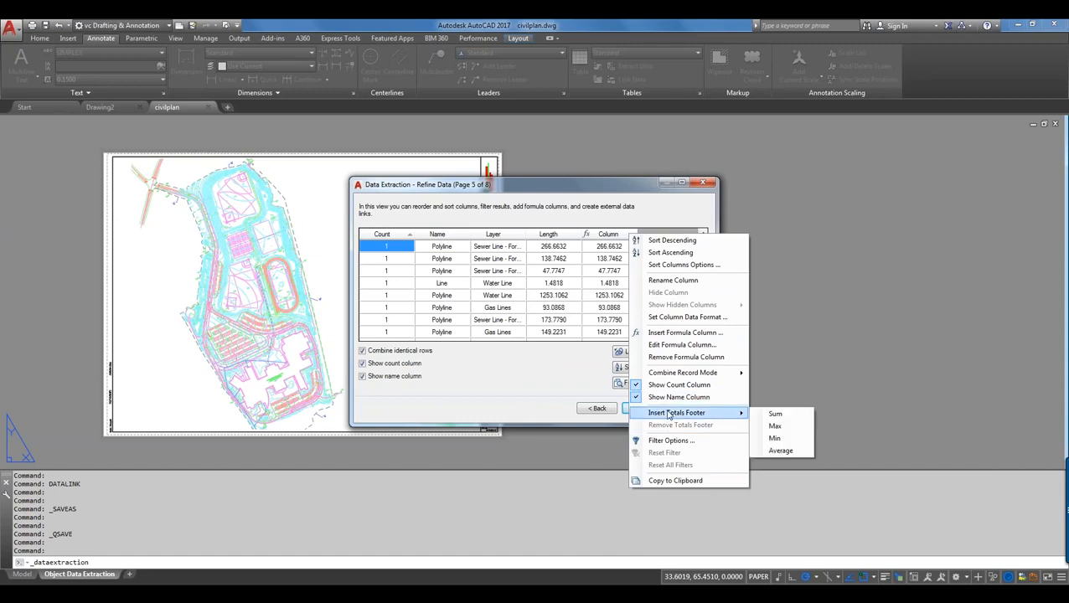
click(773, 413)
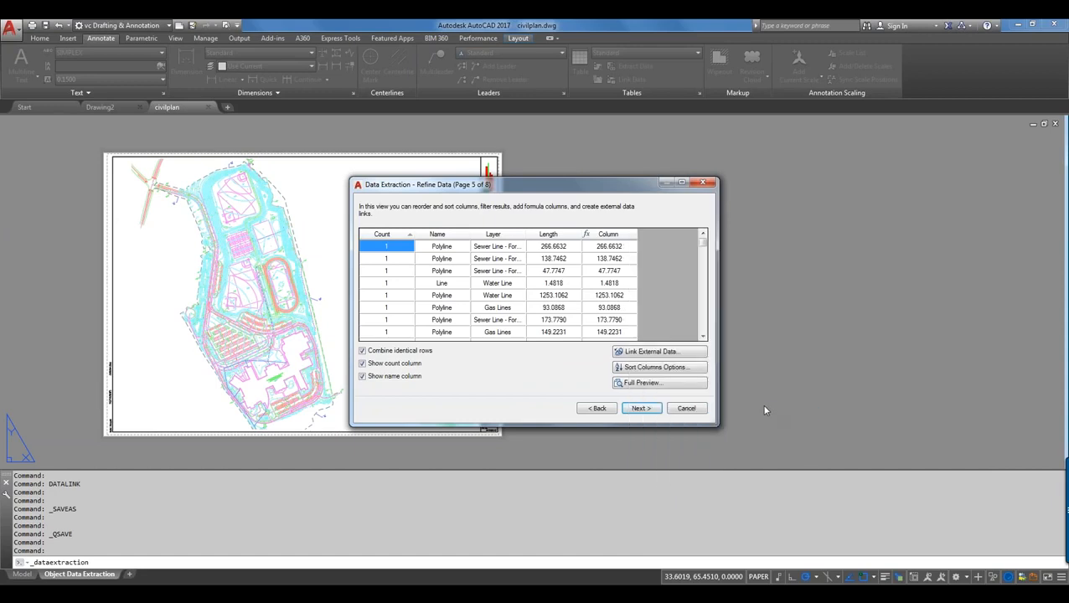
Examine the extracted rows down to the totals footer of the formula column
click(703, 336)
click(702, 336)
click(703, 336)
click(703, 336)
click(702, 336)
click(703, 336)
drag(702, 246, 706, 339)
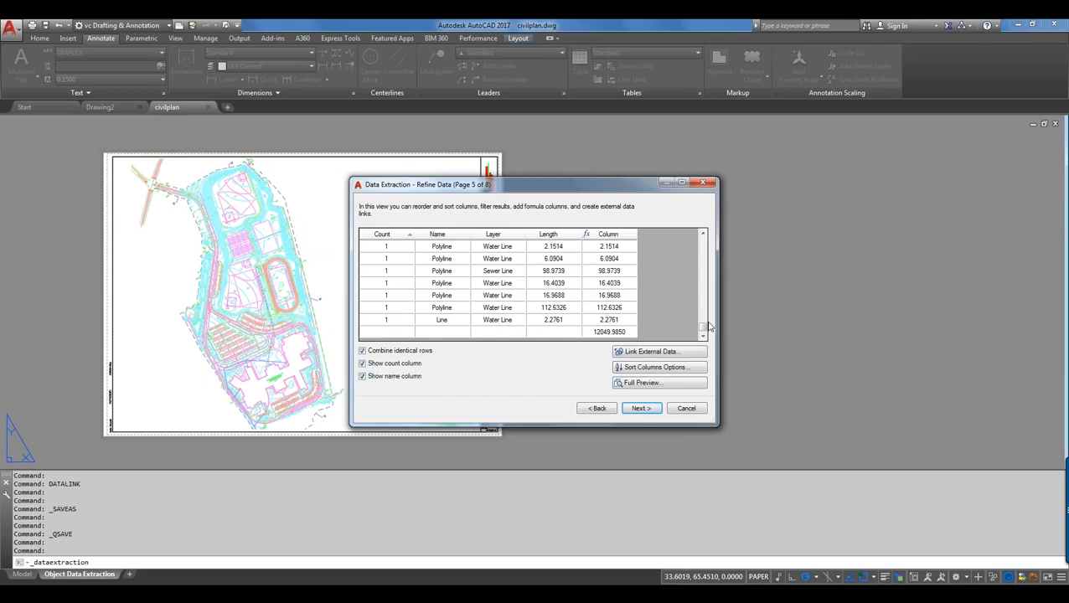
drag(706, 331, 704, 244)
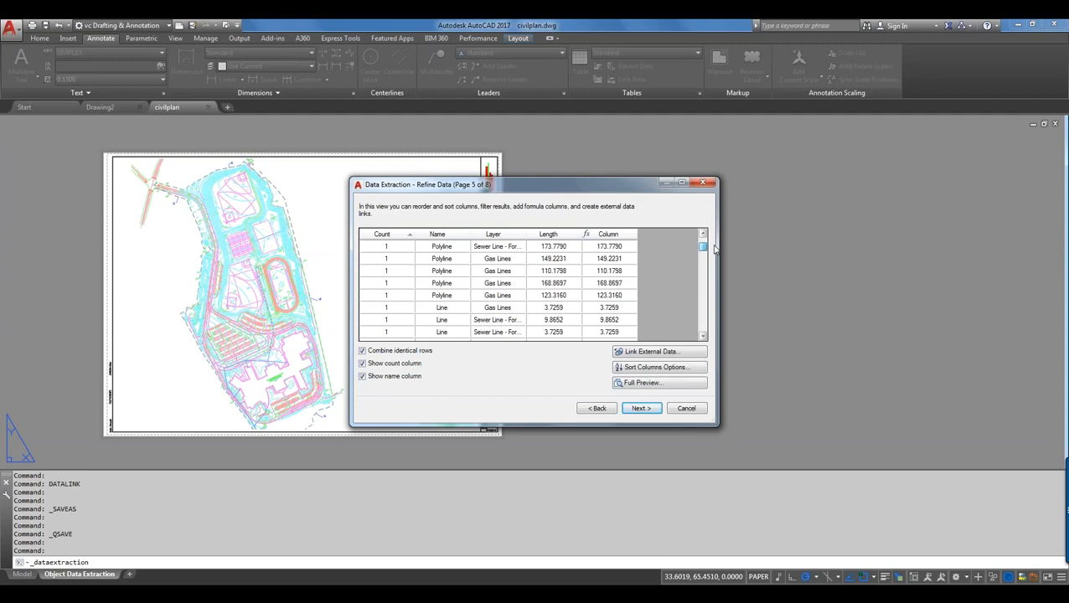
Sort the extracted rows by the Count column and review the options available for that column
right_click(402, 244)
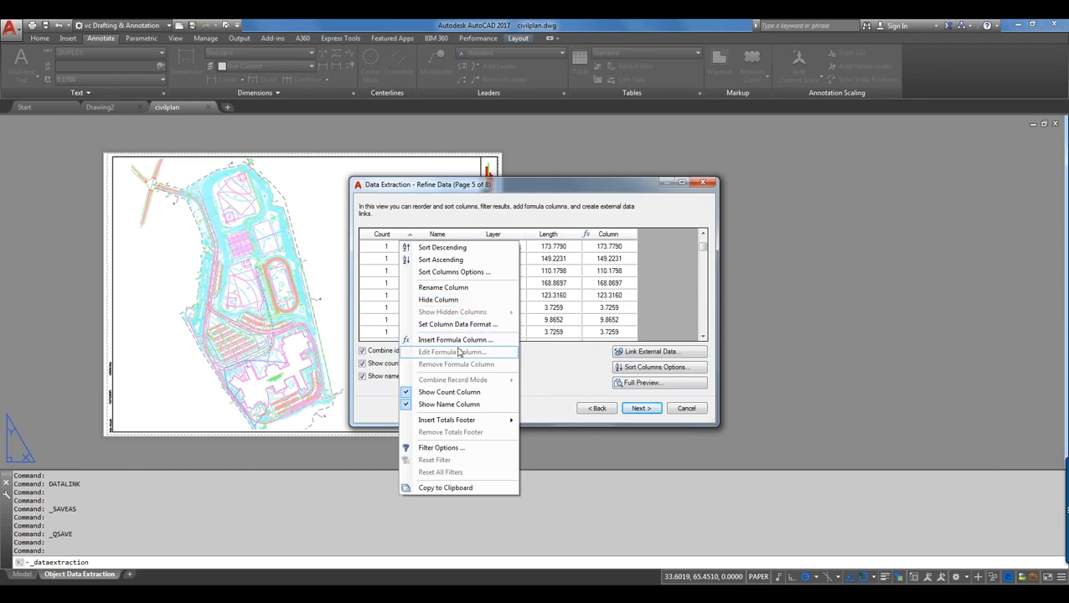
click(386, 248)
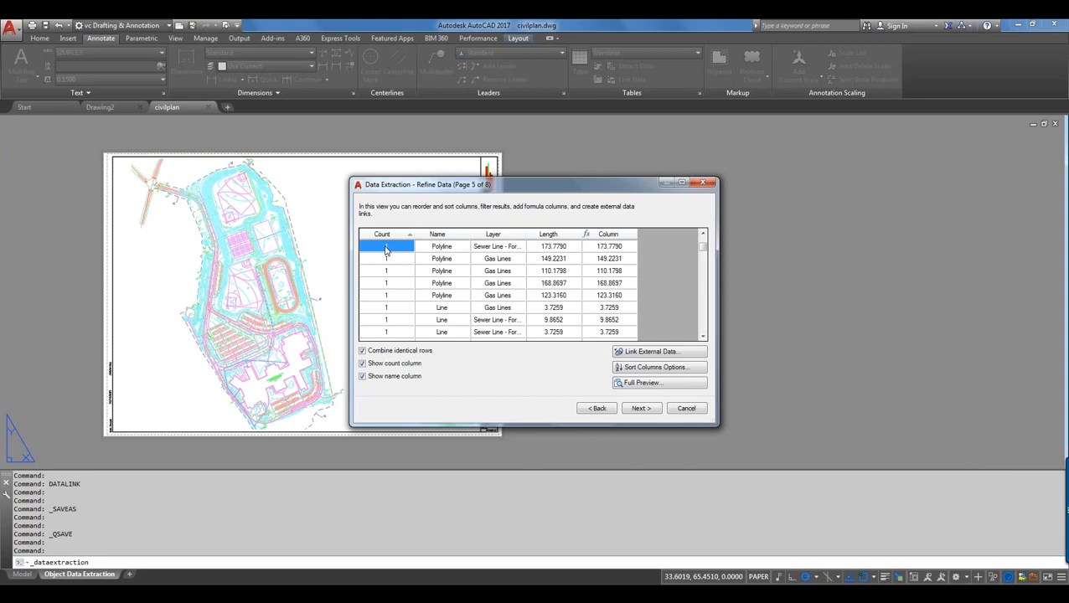
right_click(386, 249)
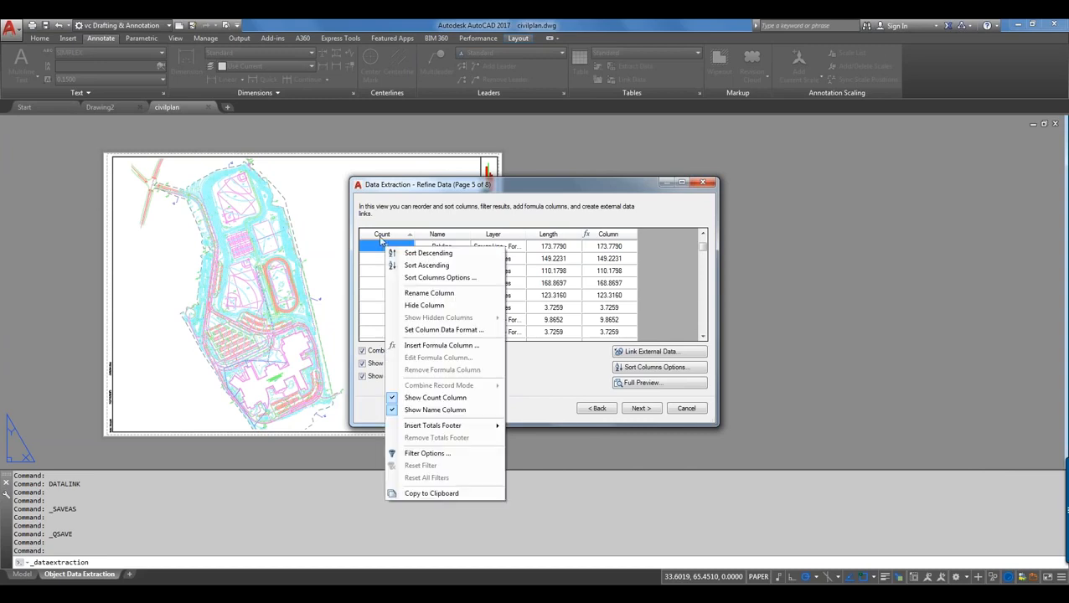
click(381, 236)
right_click(381, 238)
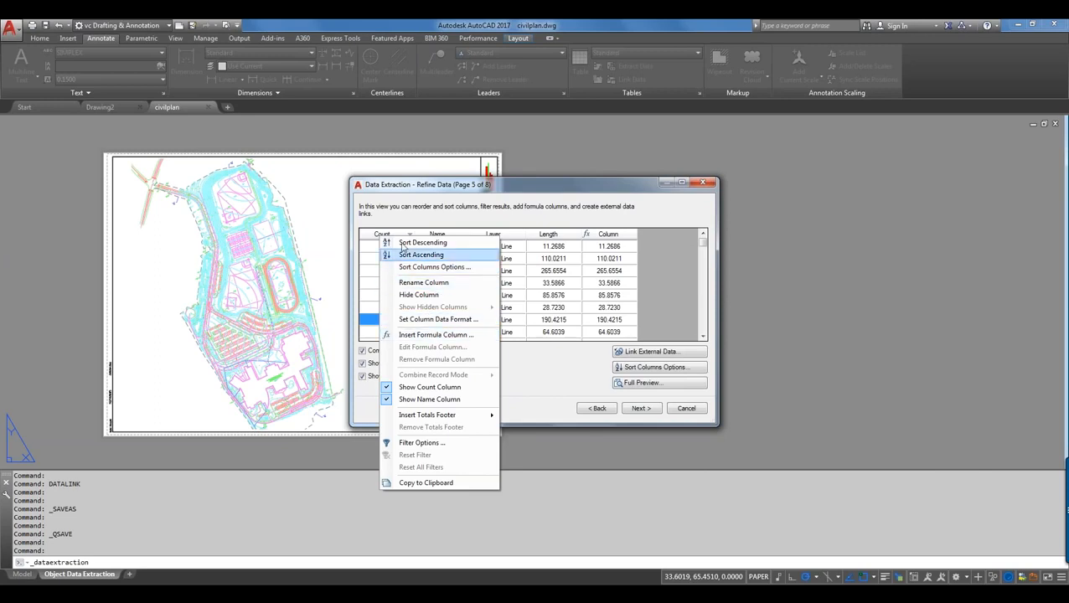
right_click(376, 234)
right_click(376, 233)
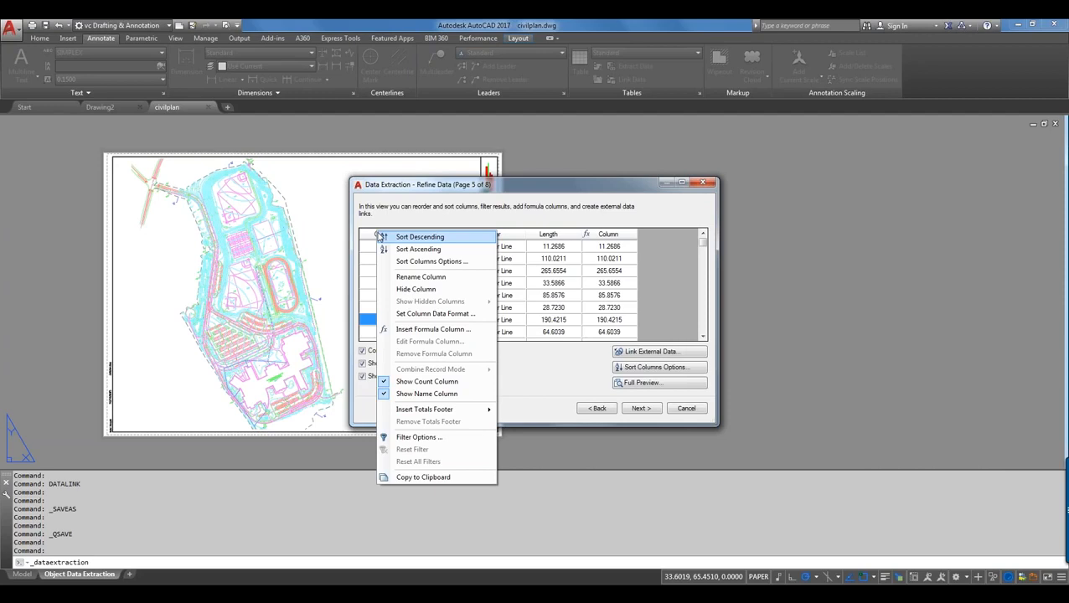
click(510, 411)
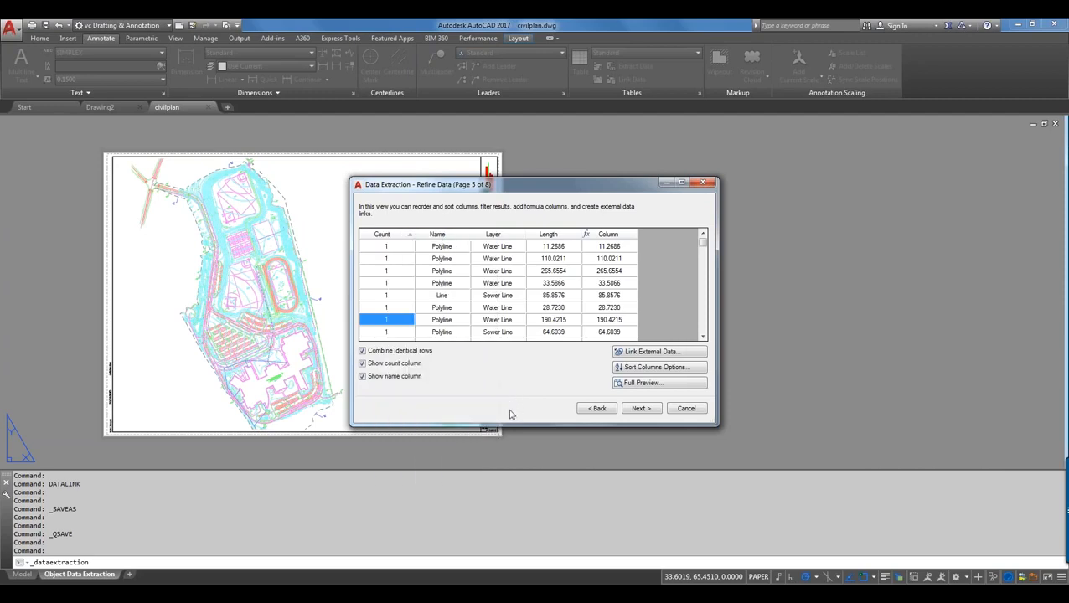
Check the full preview of the extracted data and hide the Count column from the table
click(644, 383)
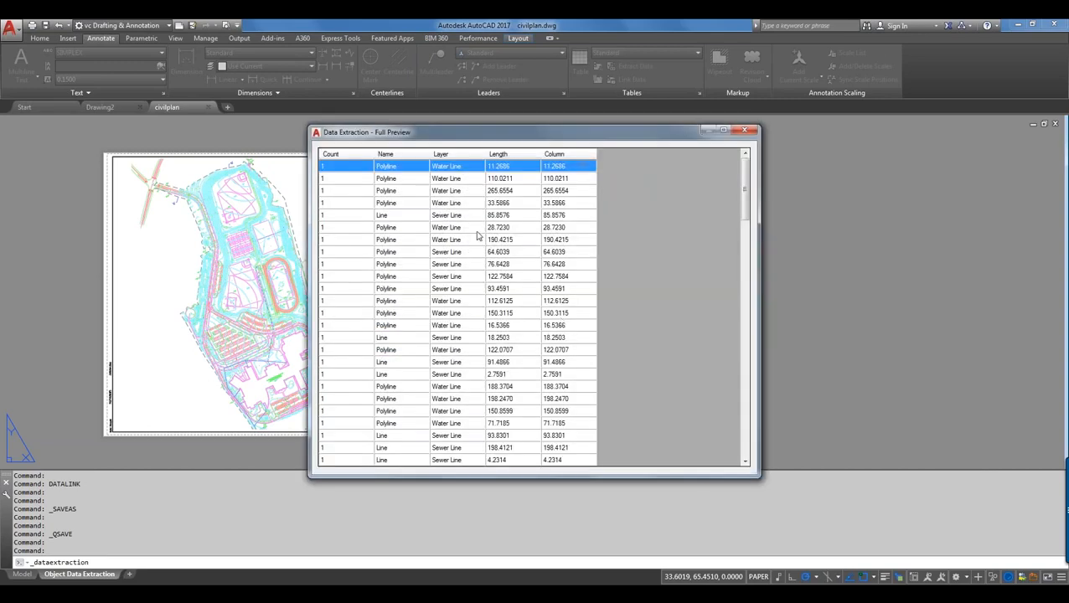
click(749, 133)
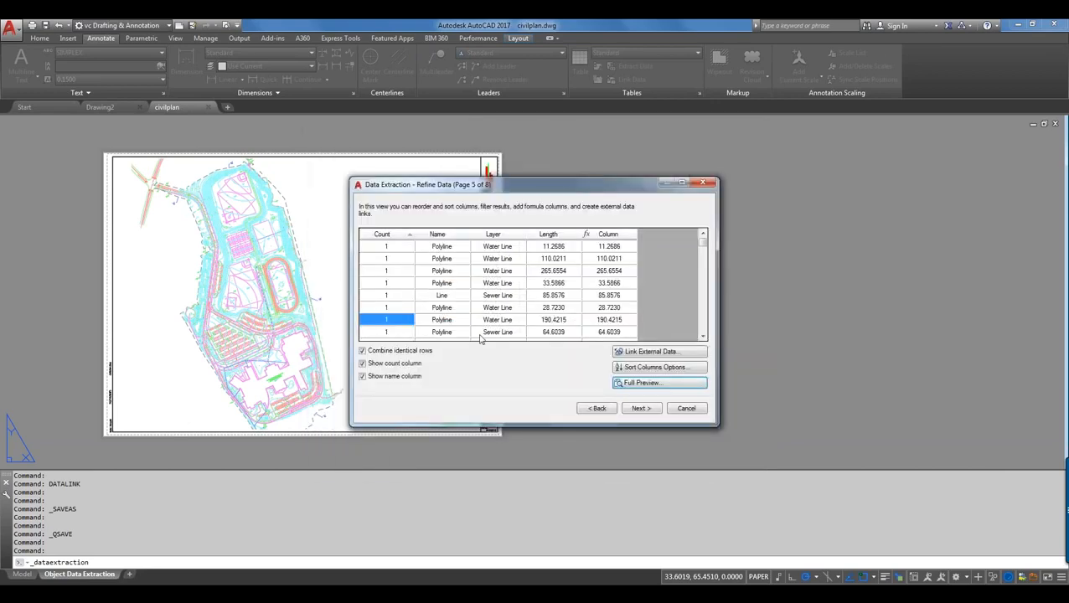
click(363, 364)
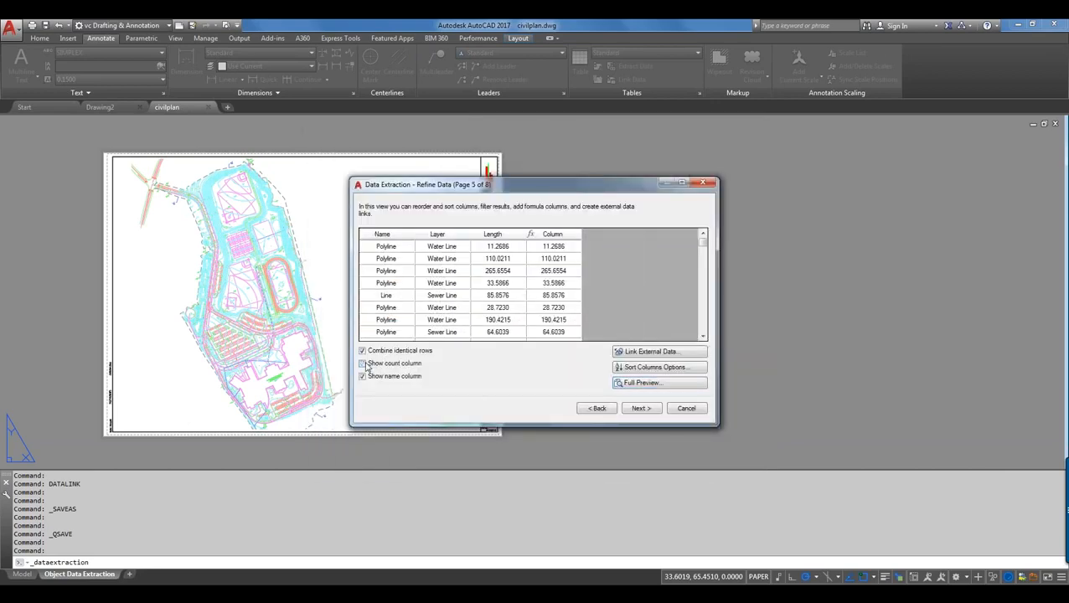
click(384, 248)
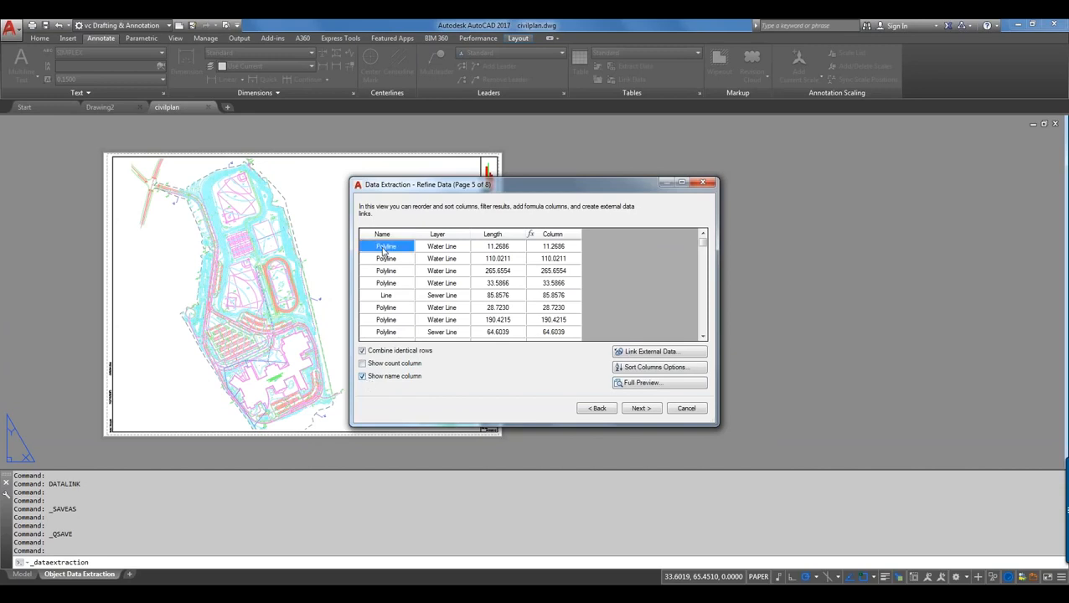
right_click(383, 252)
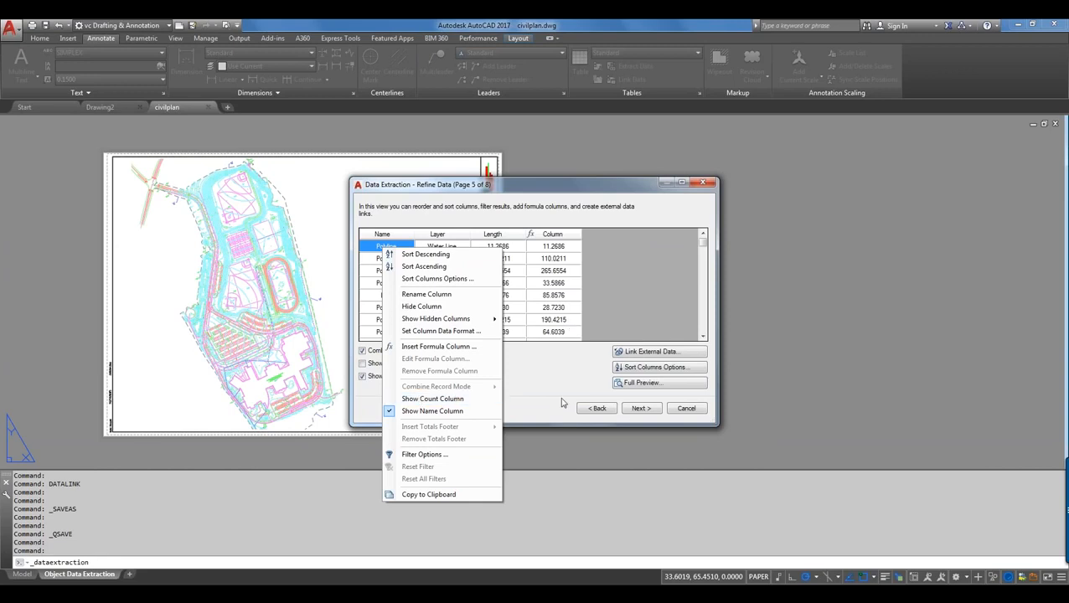
click(542, 395)
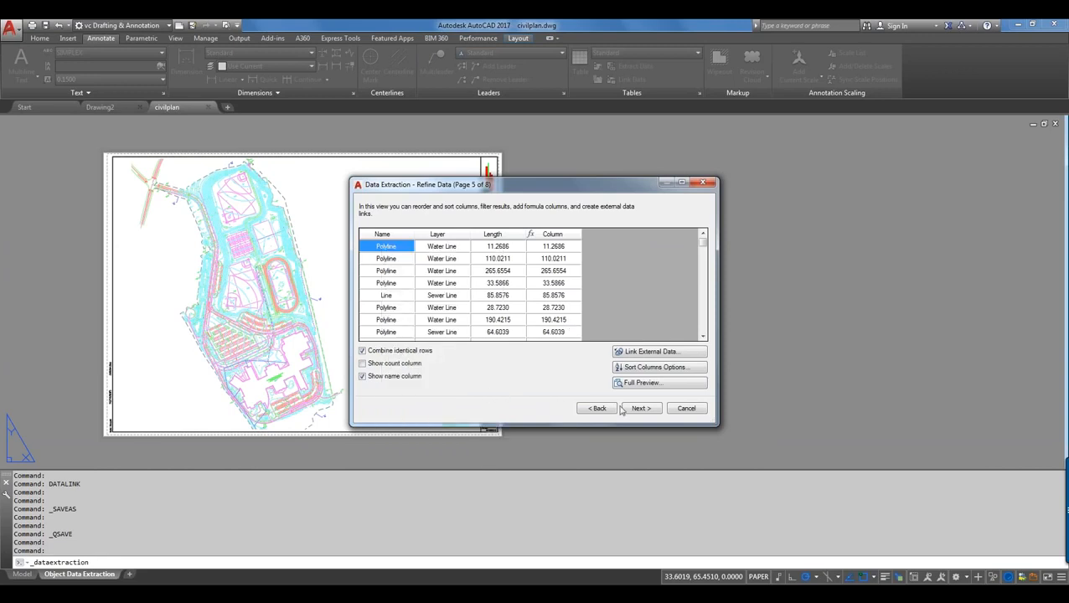
Link external data to the extraction, using cost_data as its source
click(645, 355)
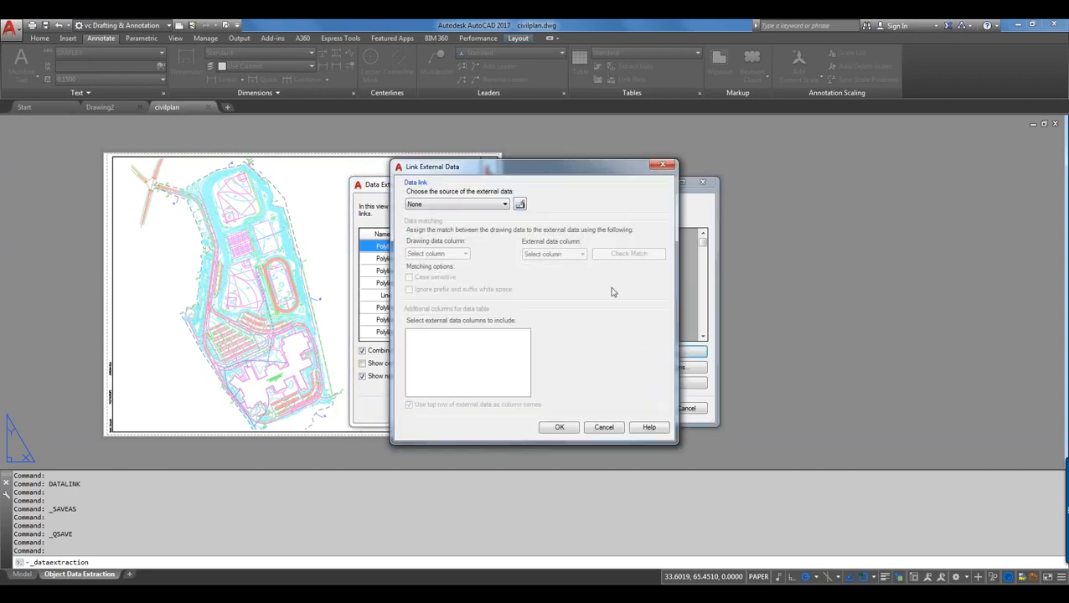
click(490, 204)
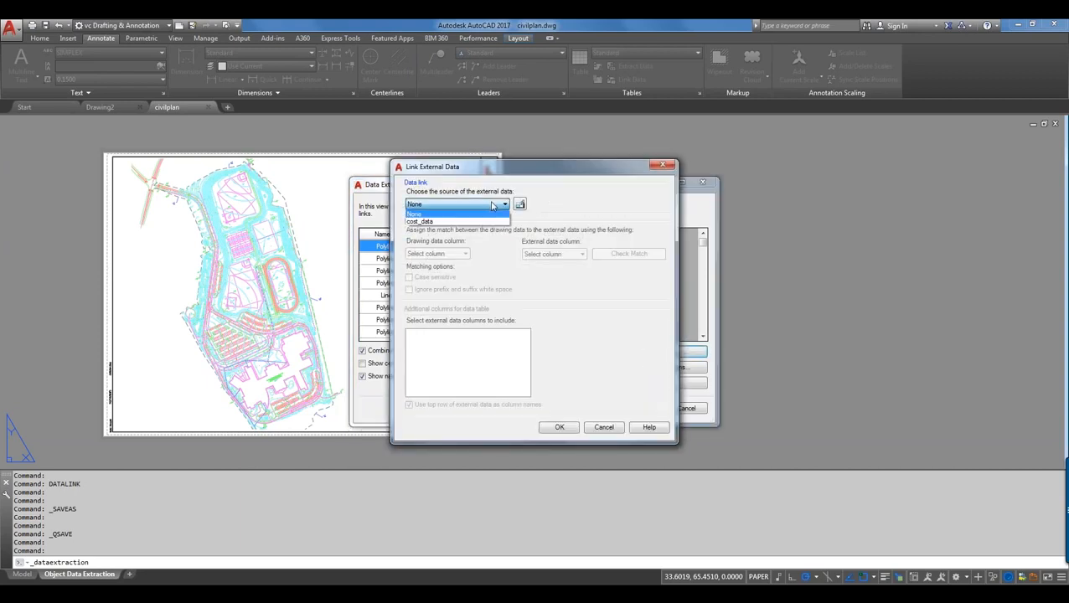
click(484, 222)
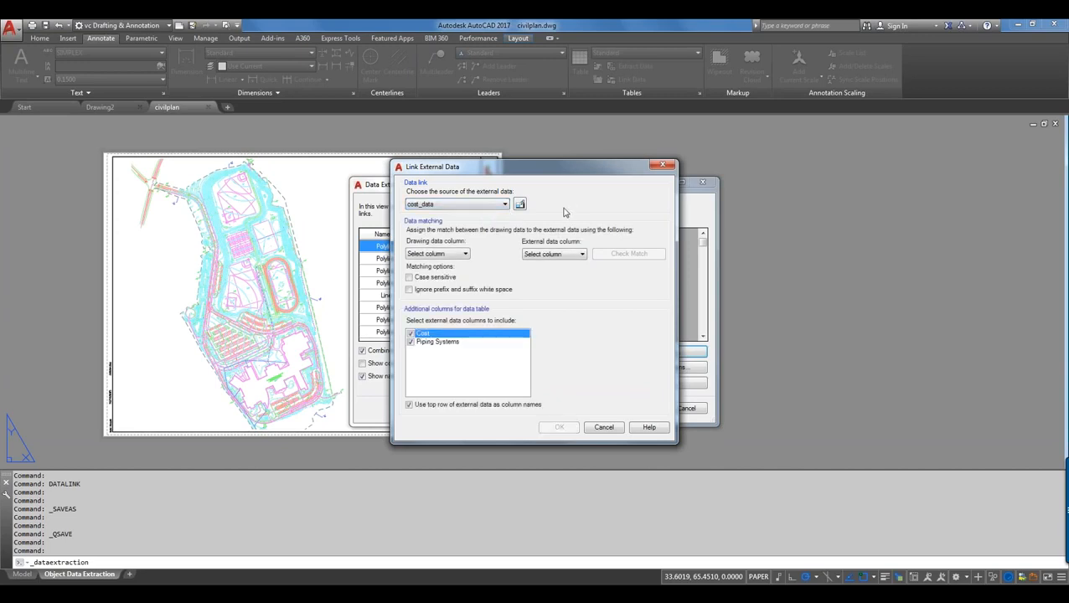
Set Piping Systems as the external data column and check its match against the drawing's Count column
click(460, 257)
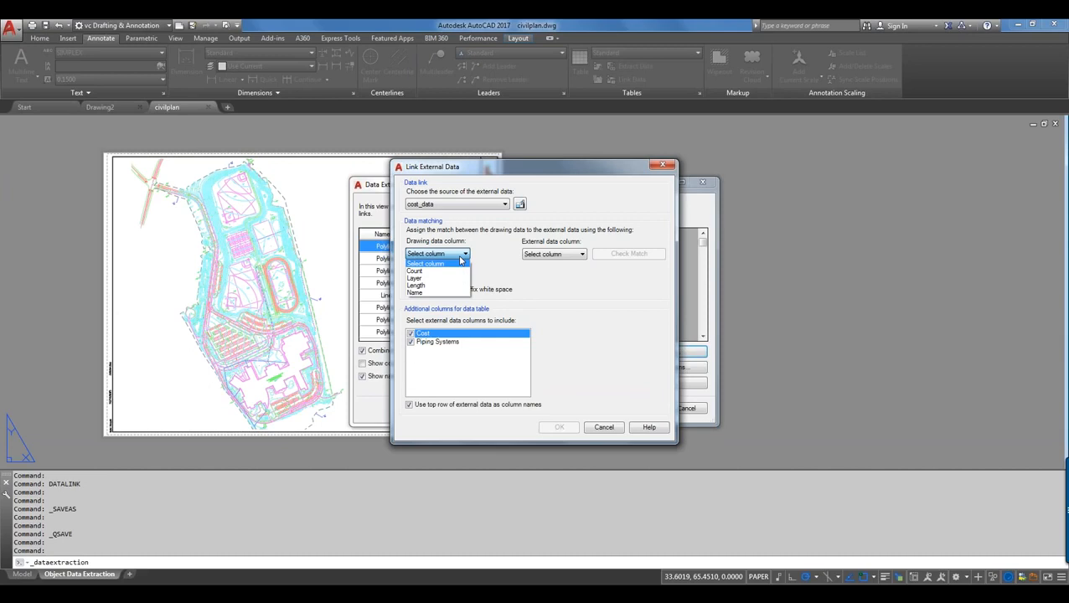
click(446, 273)
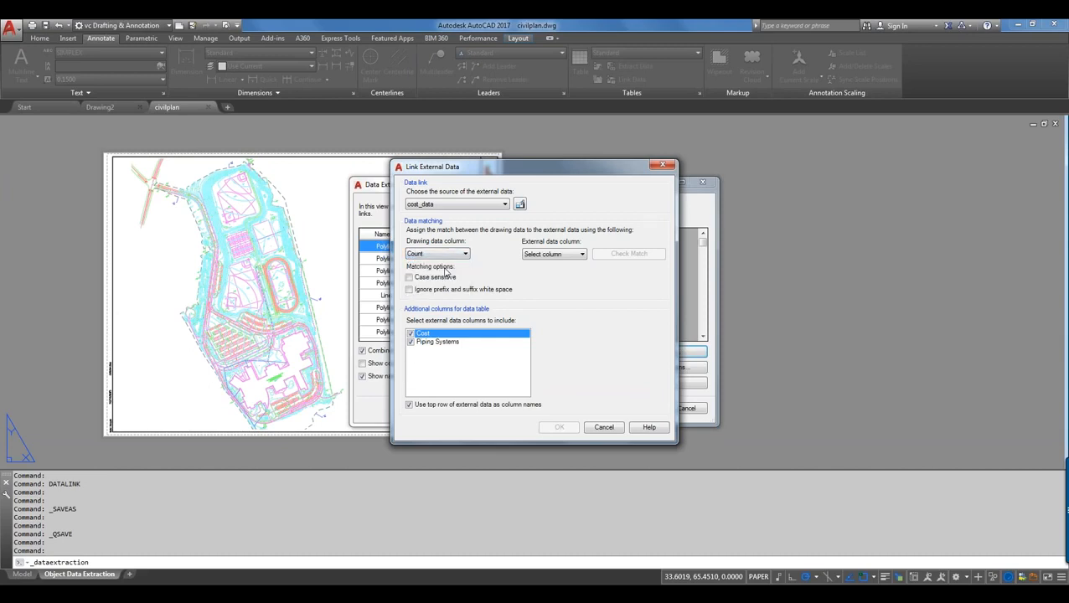
click(560, 258)
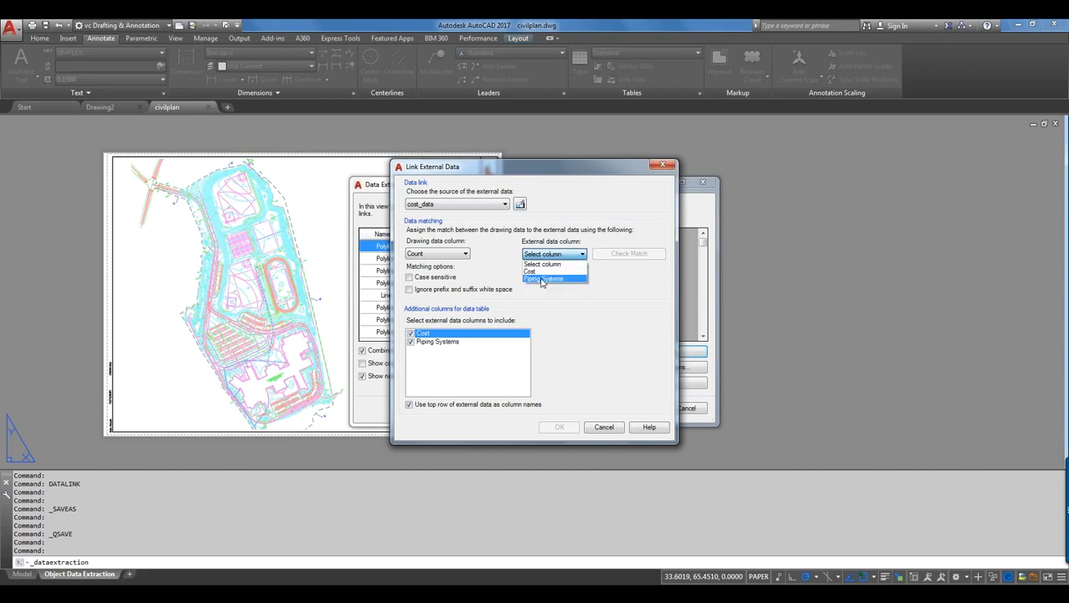
click(541, 279)
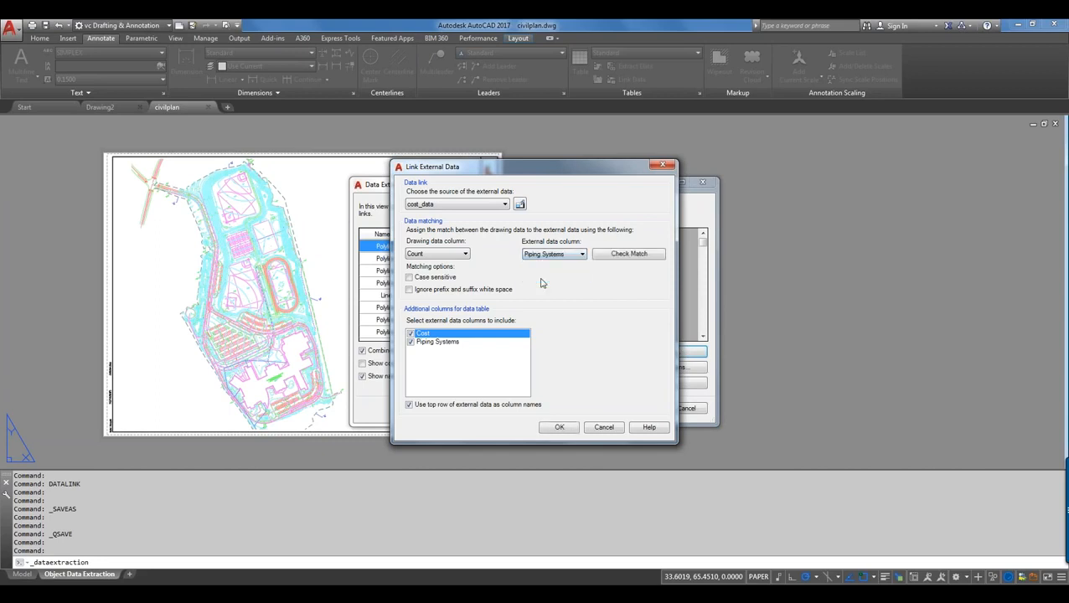
click(456, 256)
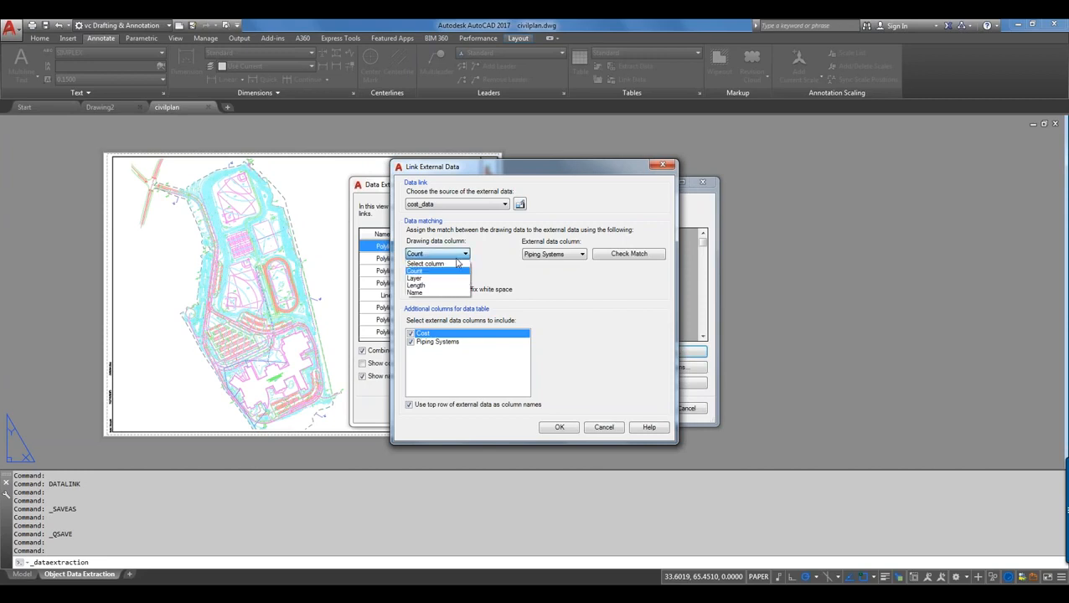
click(450, 272)
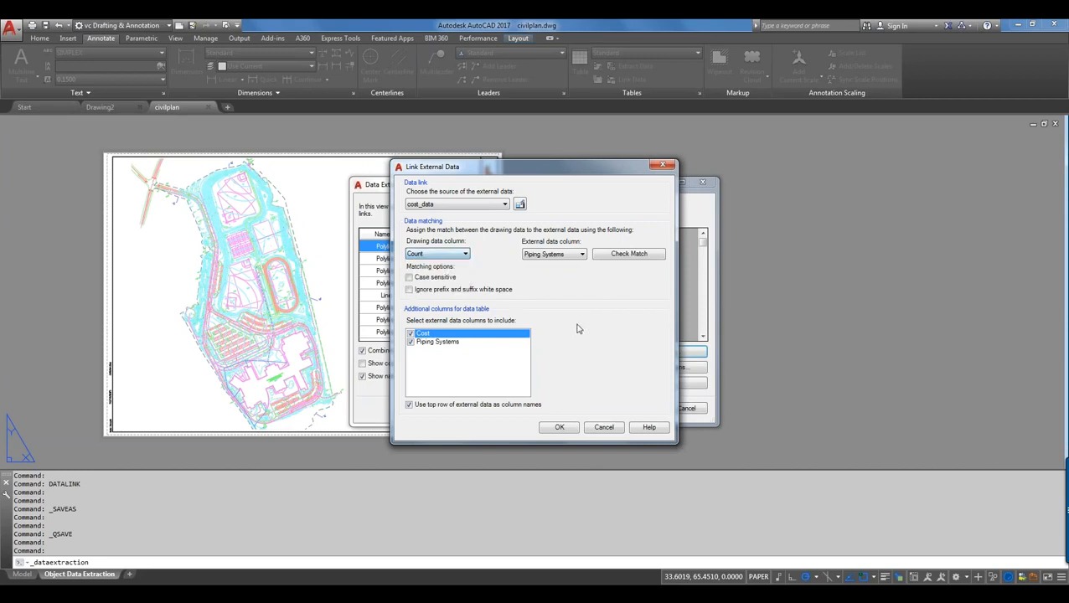
click(635, 260)
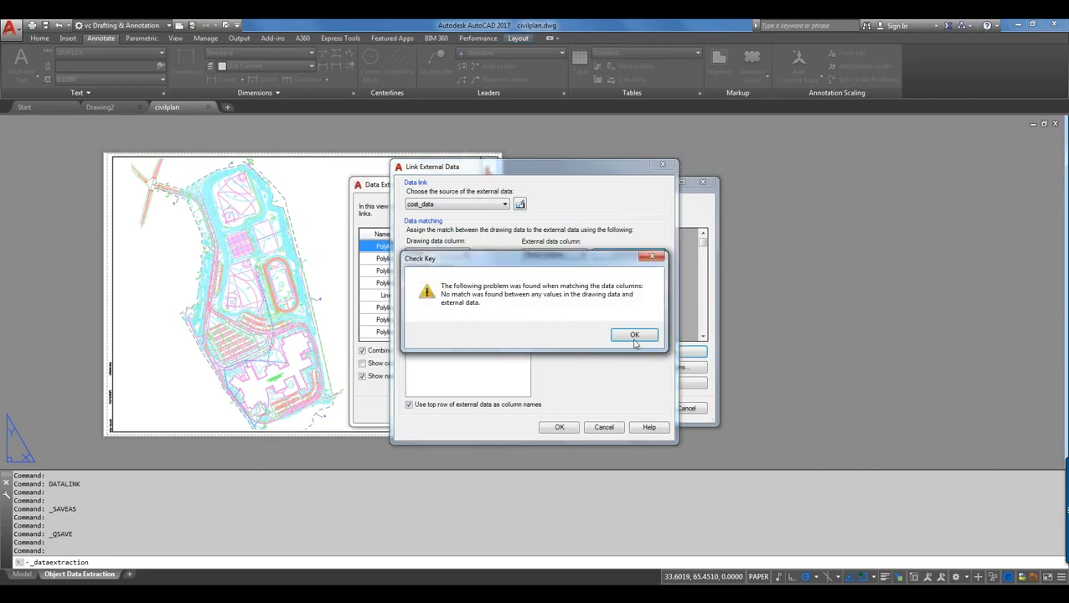
click(635, 335)
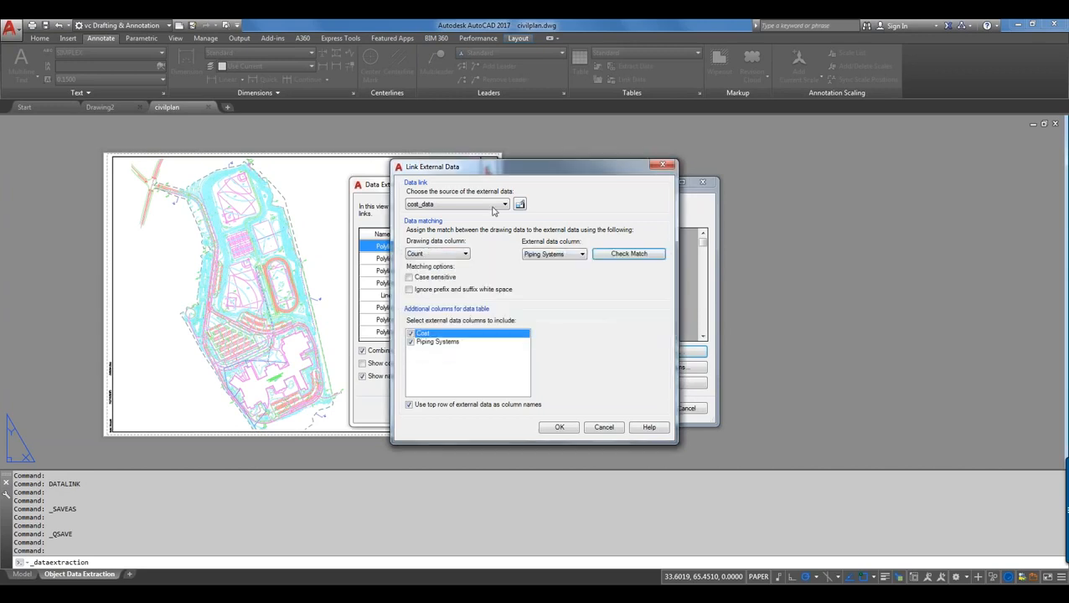
Try matching the drawing's Length column with the external Piping Systems column
click(565, 256)
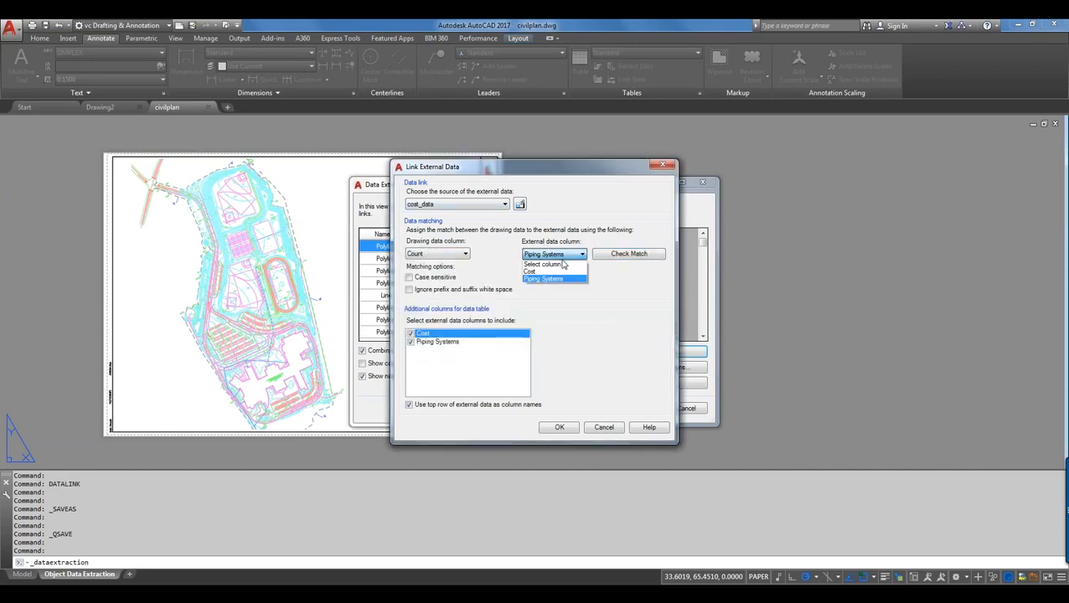
click(460, 255)
click(461, 255)
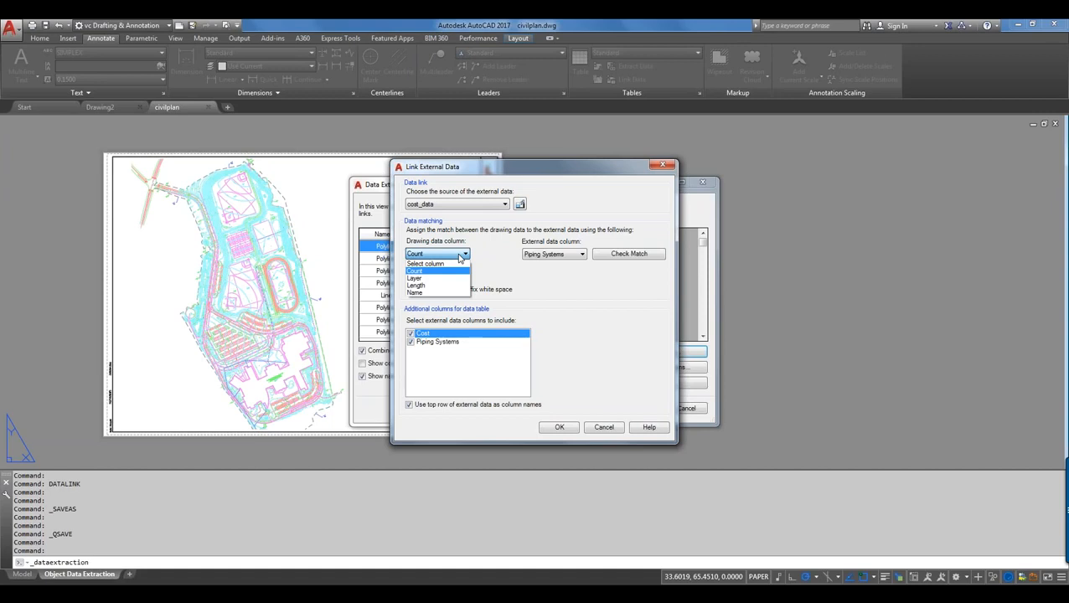
click(439, 285)
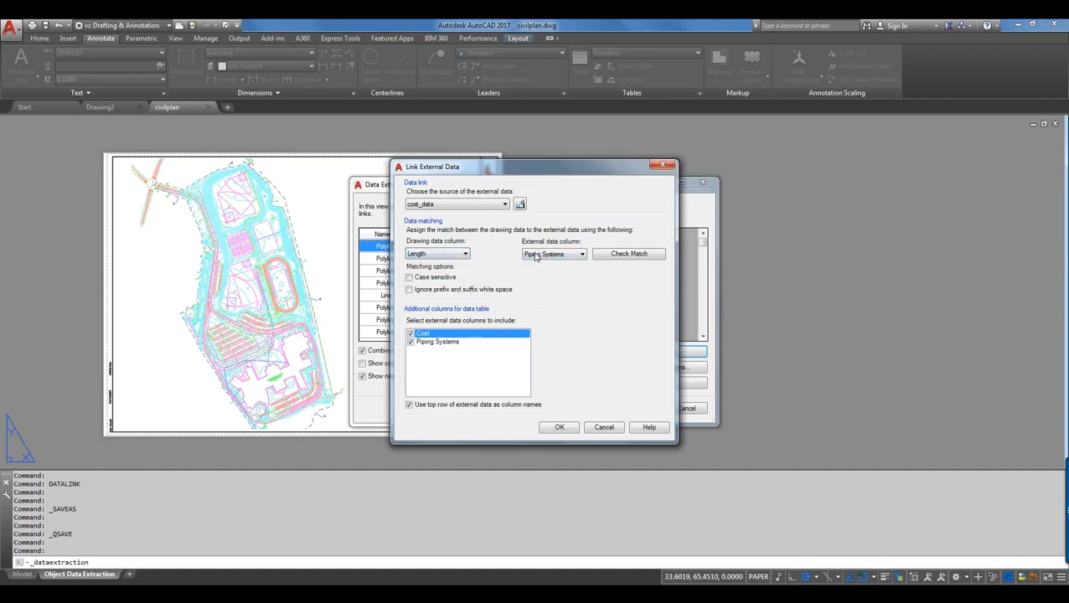
click(603, 254)
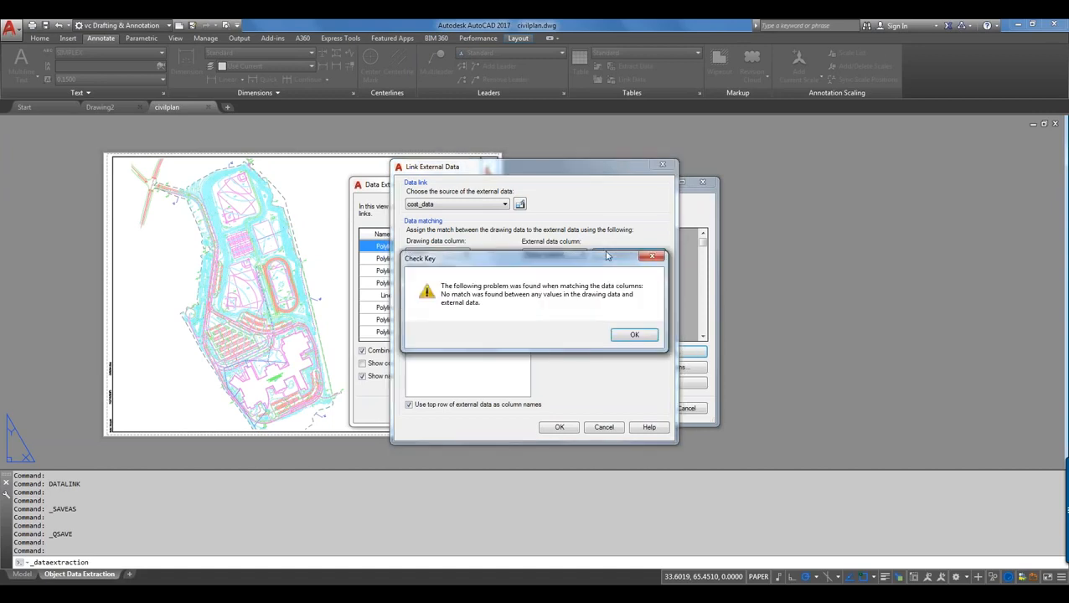
click(640, 340)
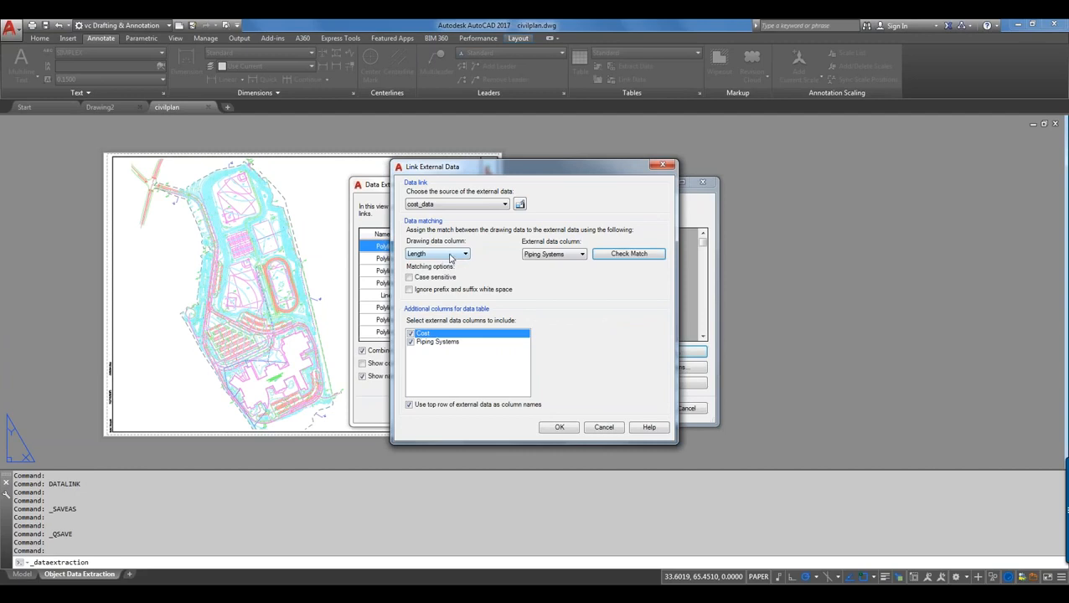
Match the drawing's Layer column to the external Piping Systems column, check the pairing and apply the external data link
click(451, 258)
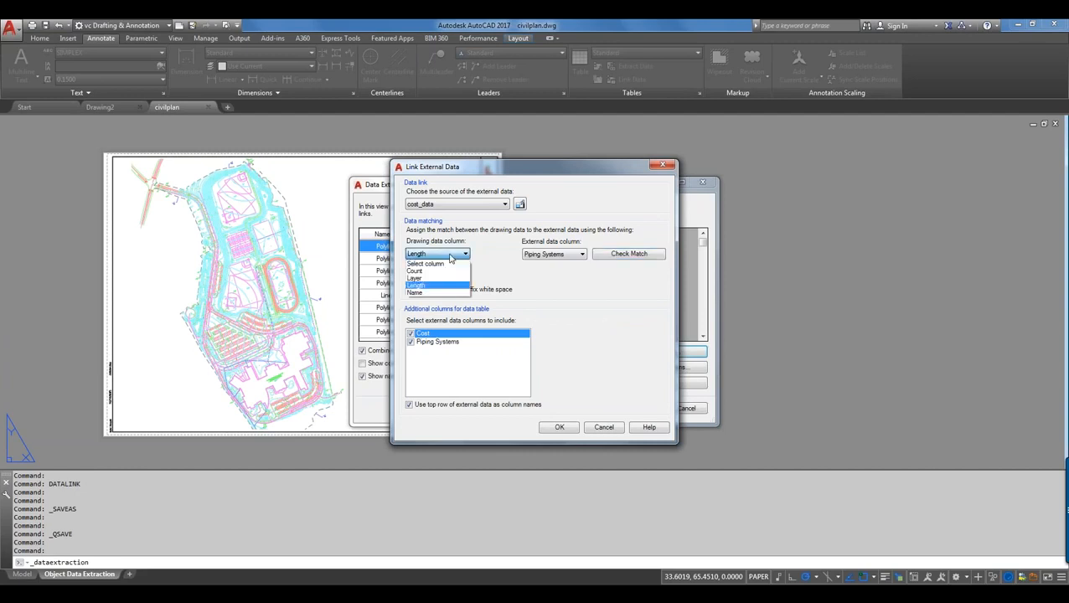
click(435, 279)
click(649, 258)
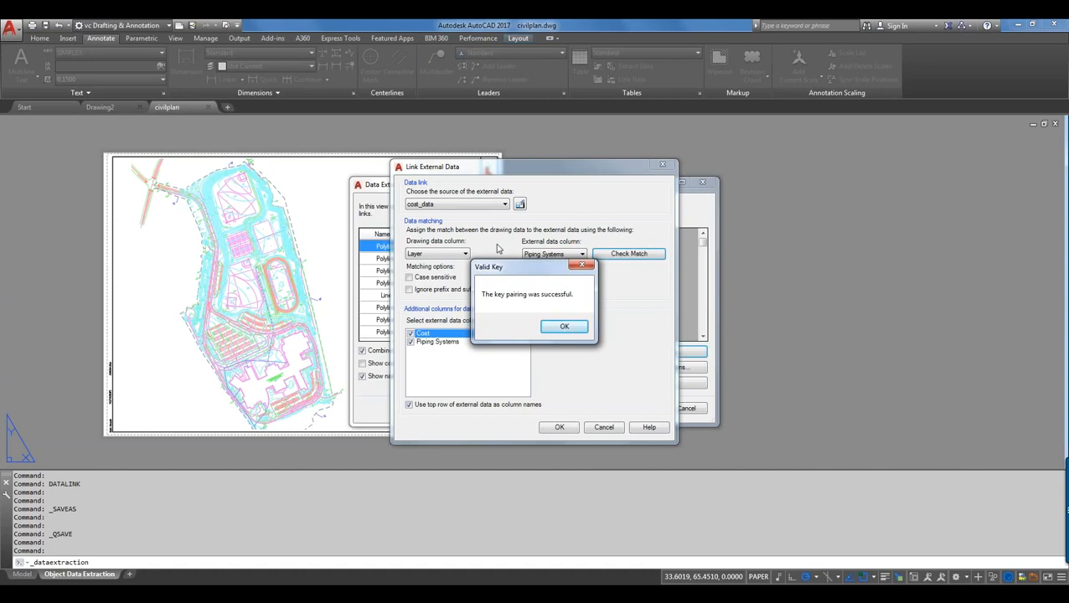
click(578, 328)
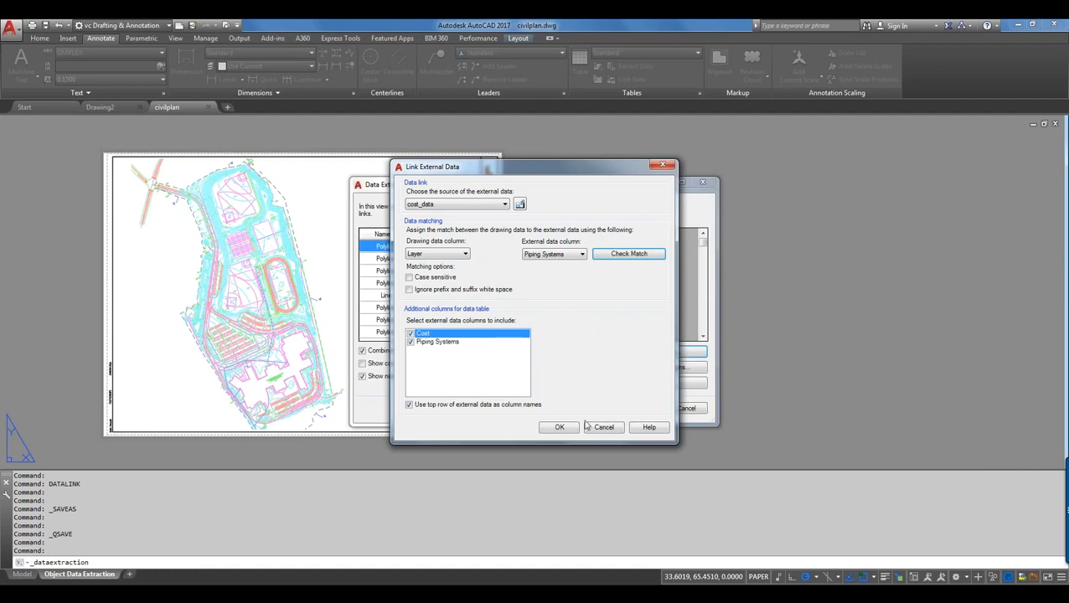
click(560, 428)
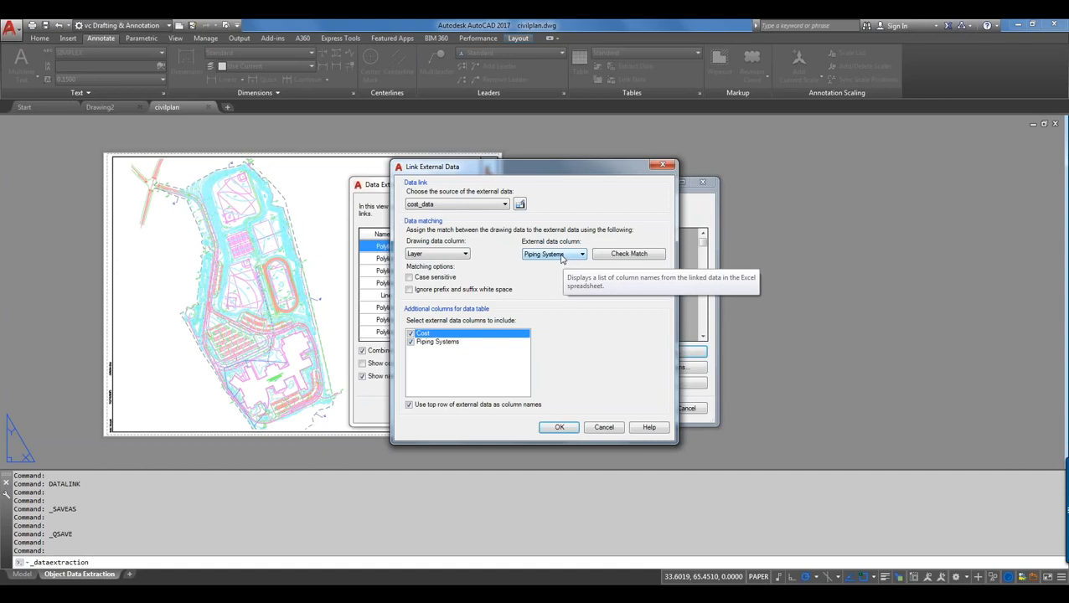
click(559, 427)
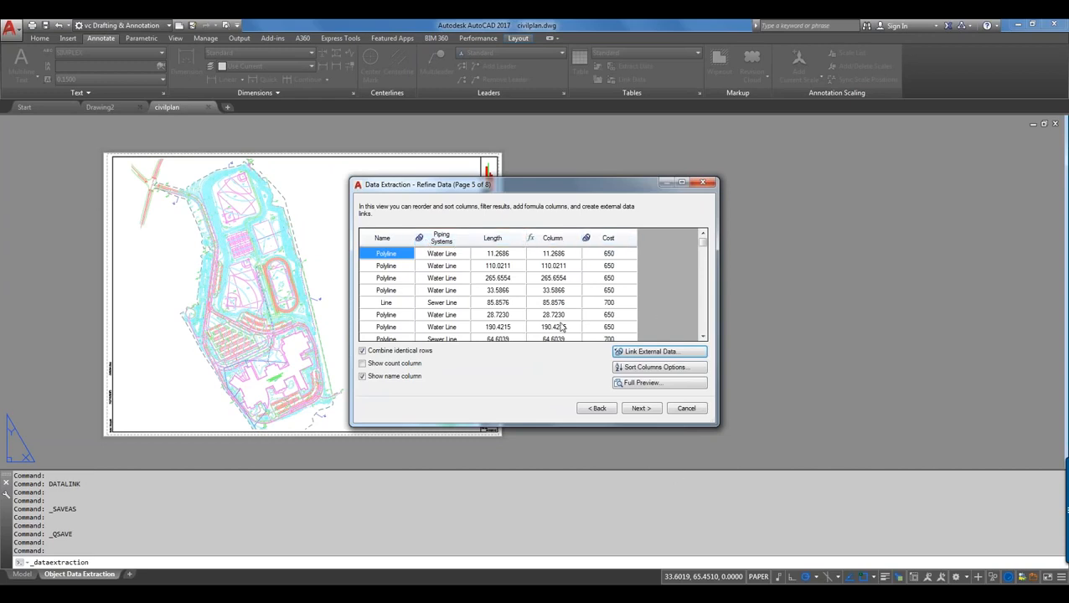
Review the filter conditions and values available for the Cost column without applying a filter
right_click(623, 248)
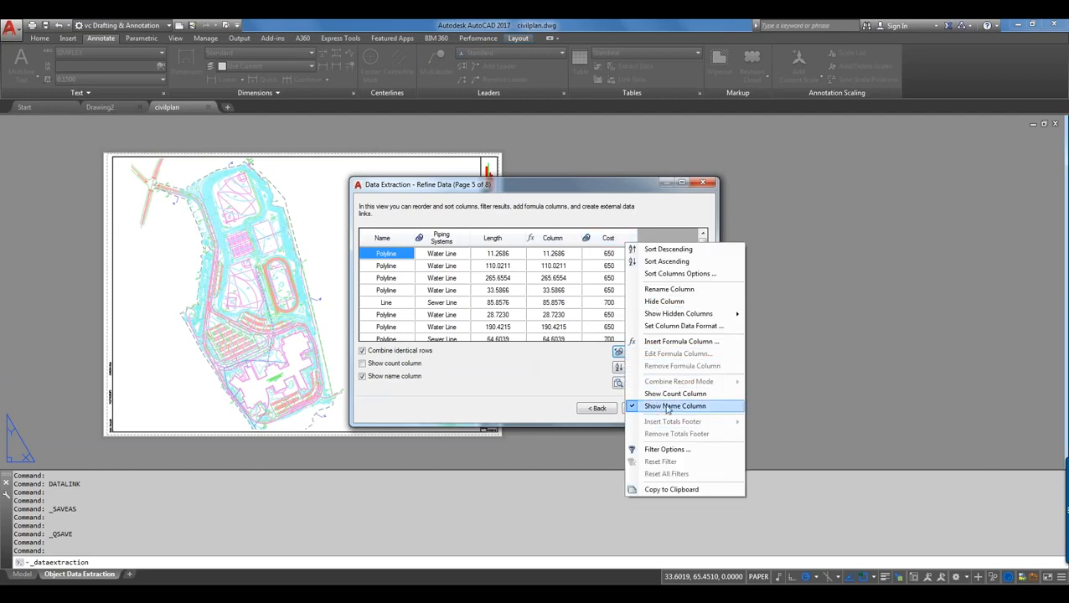
click(666, 450)
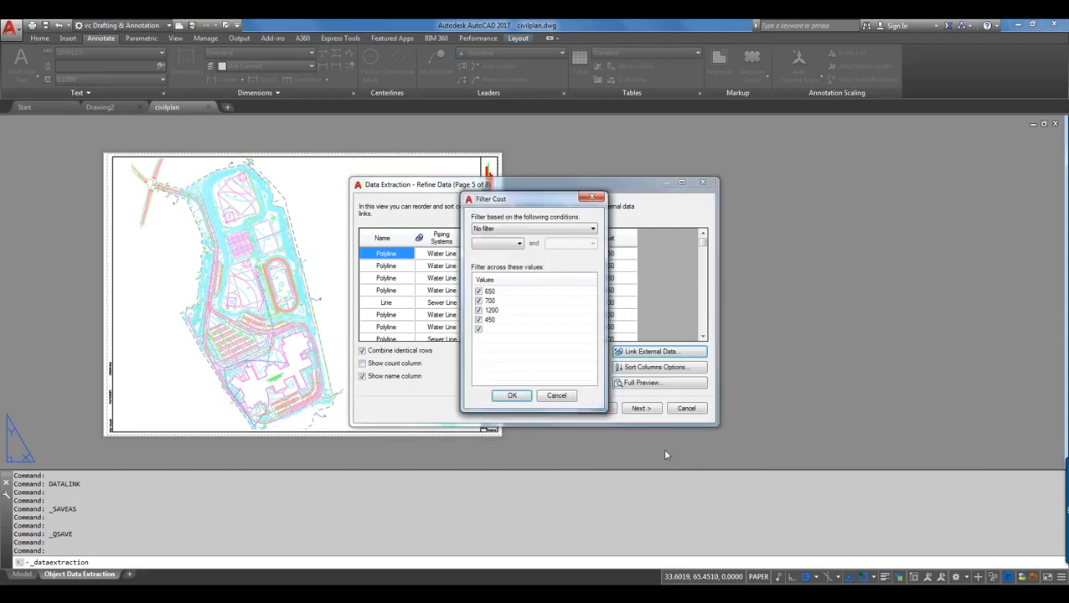
click(554, 398)
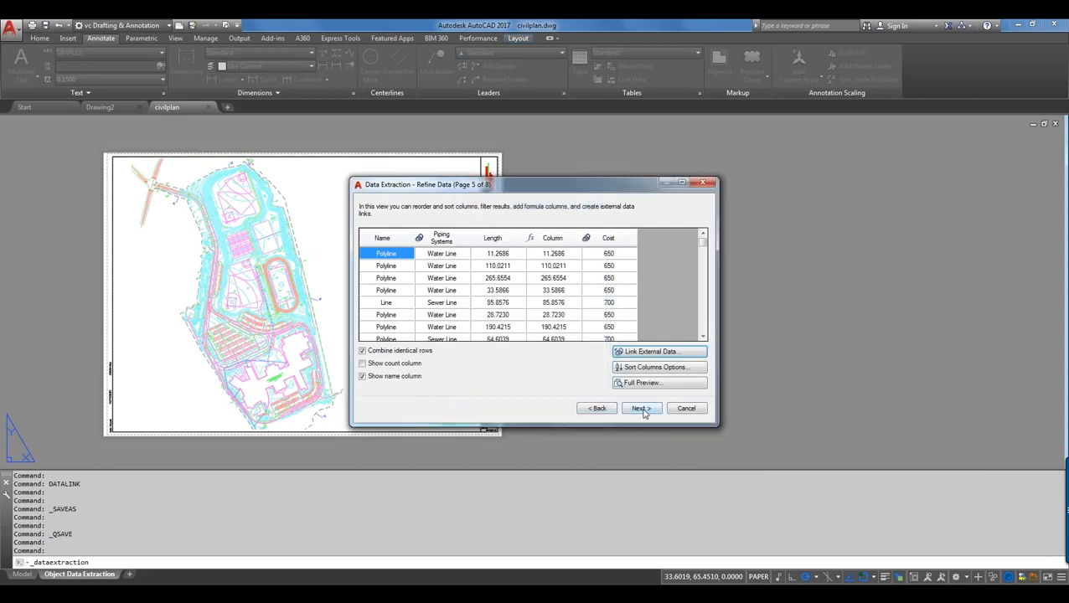
Choose to insert the data extraction table into the drawing, leaving output to an external file off
click(641, 409)
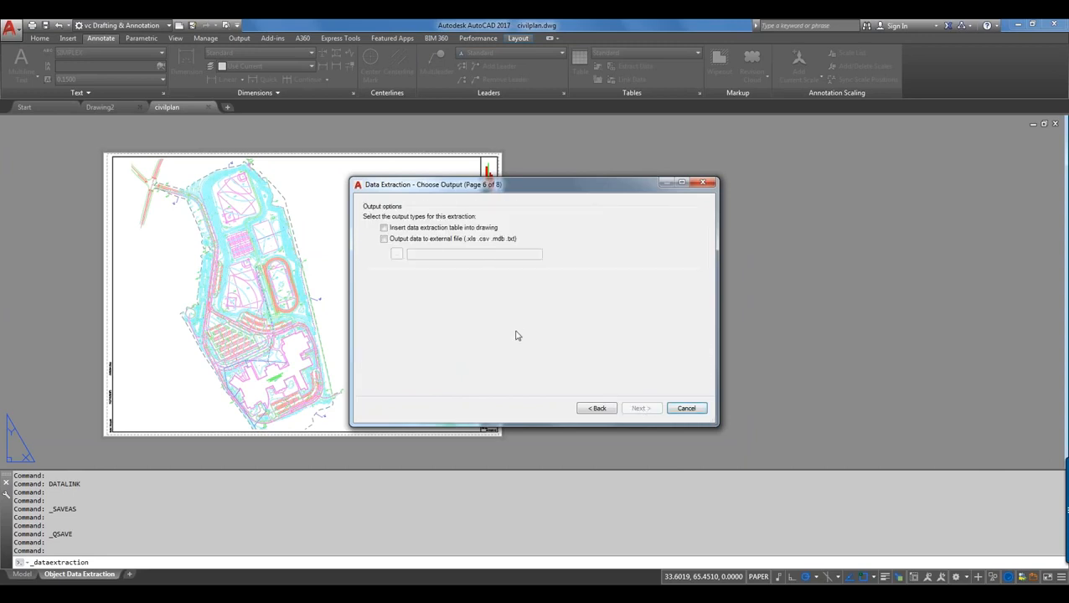
click(410, 231)
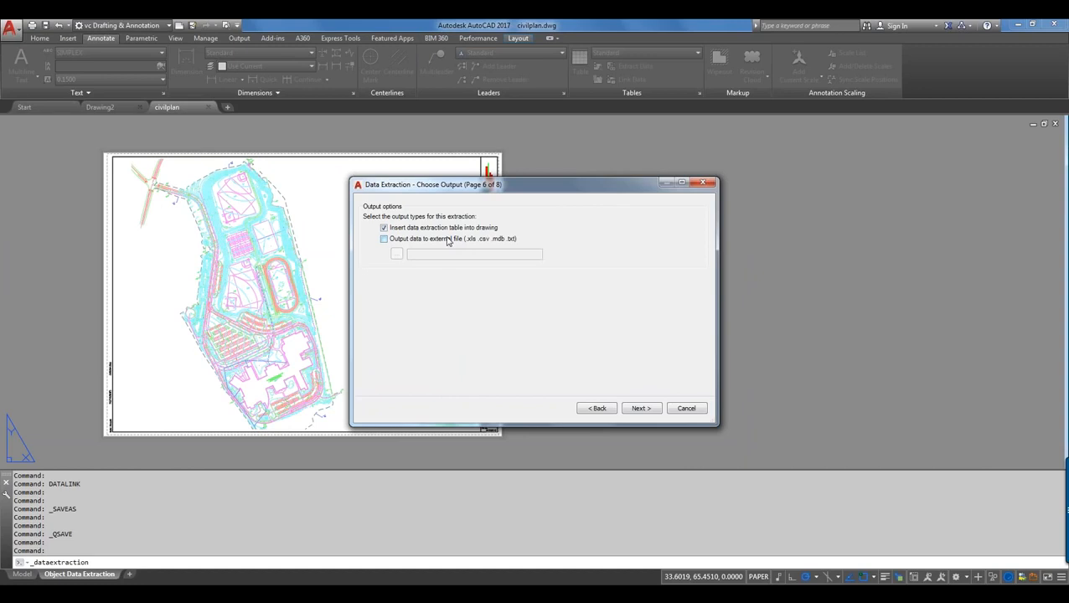
click(402, 243)
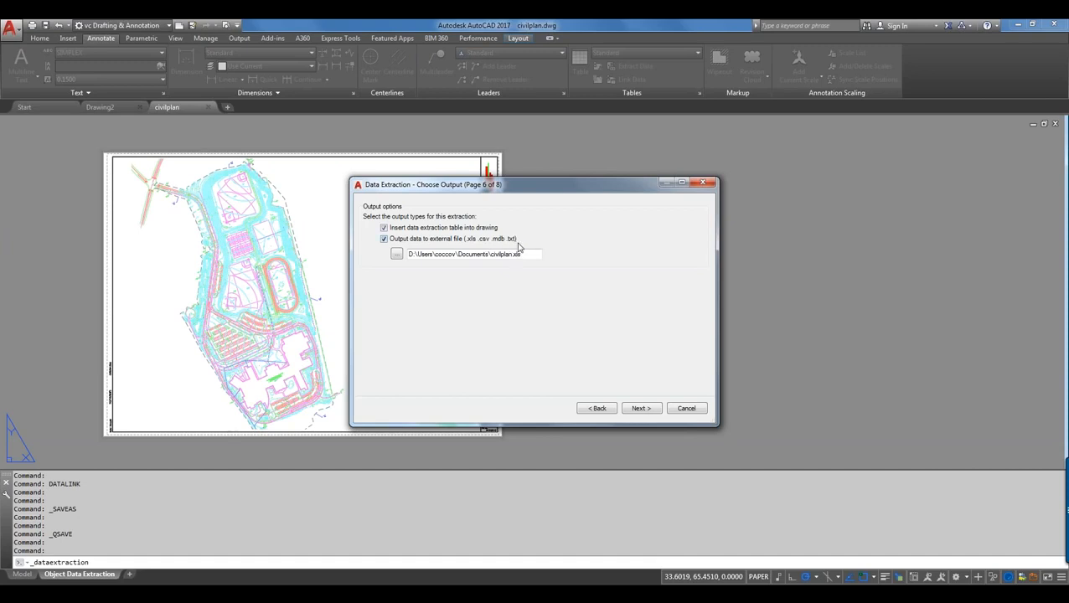
click(382, 240)
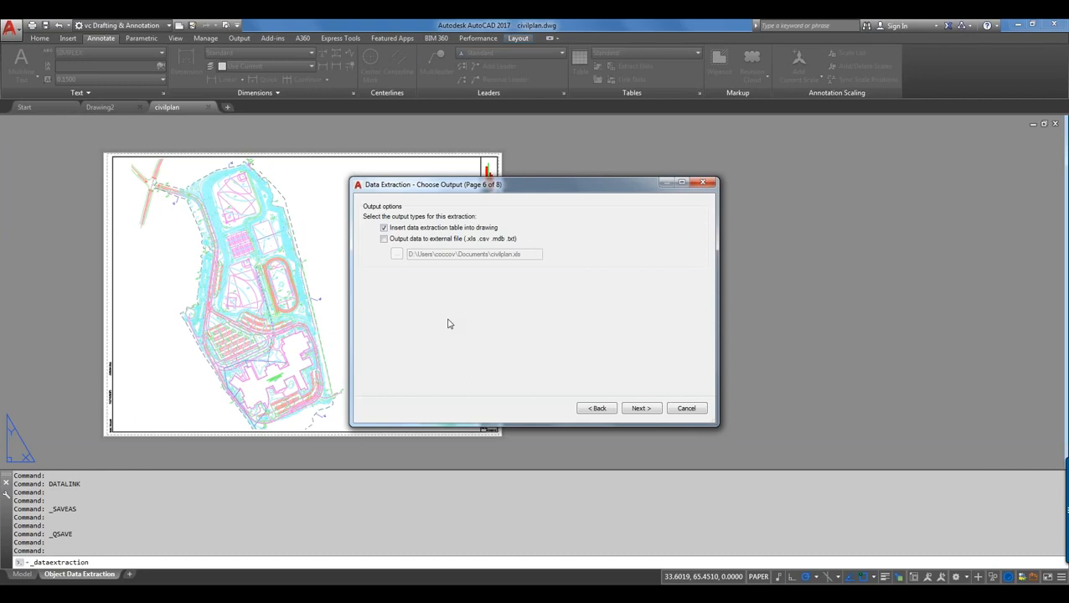
Create a new table style named Cost Table based on Standard for the extraction table
double_click(641, 409)
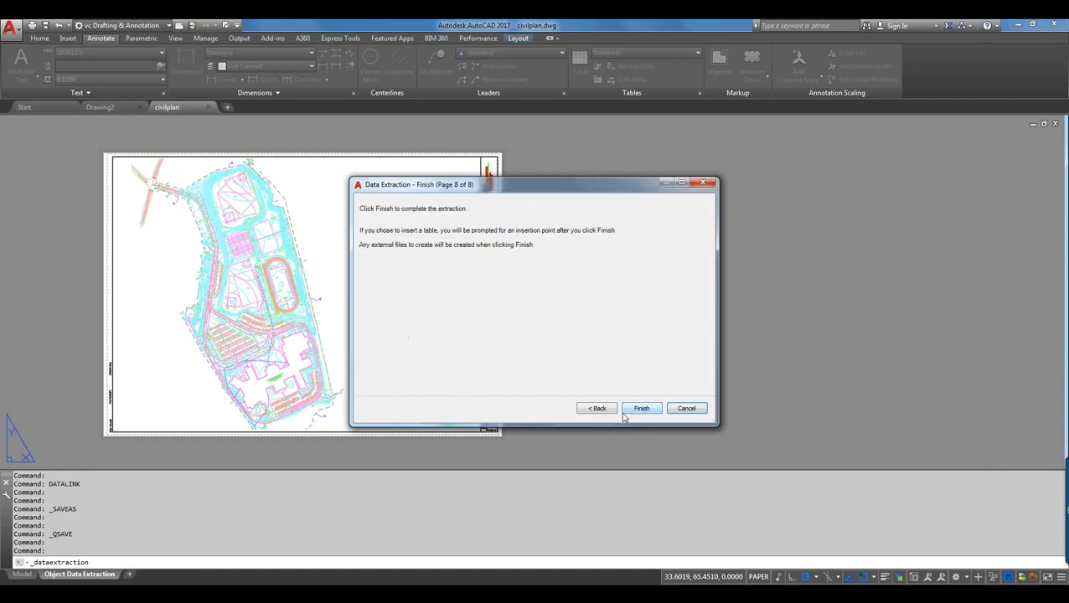
click(598, 409)
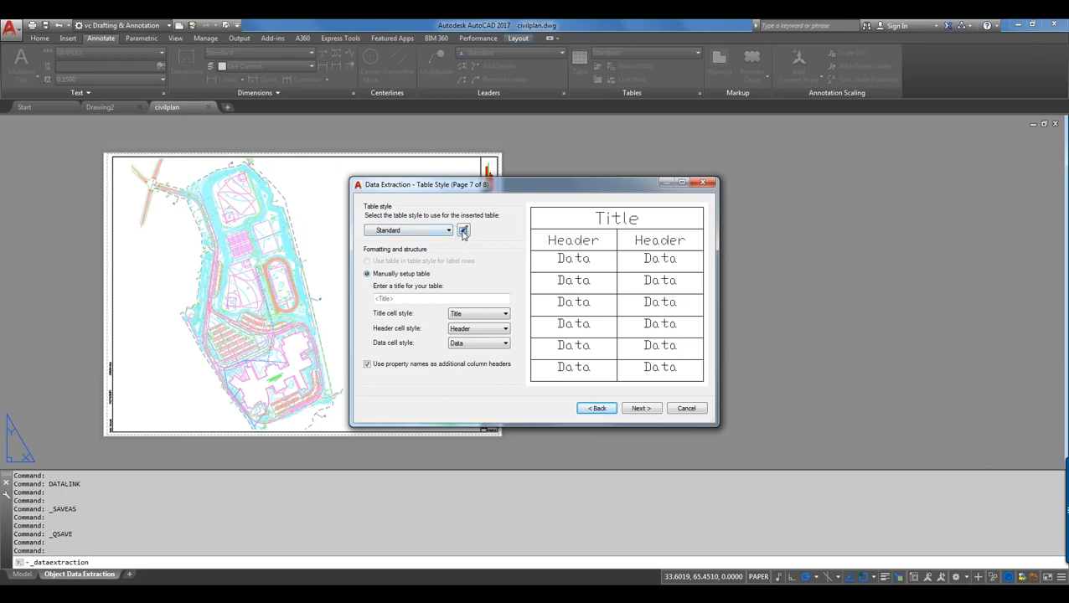
click(463, 231)
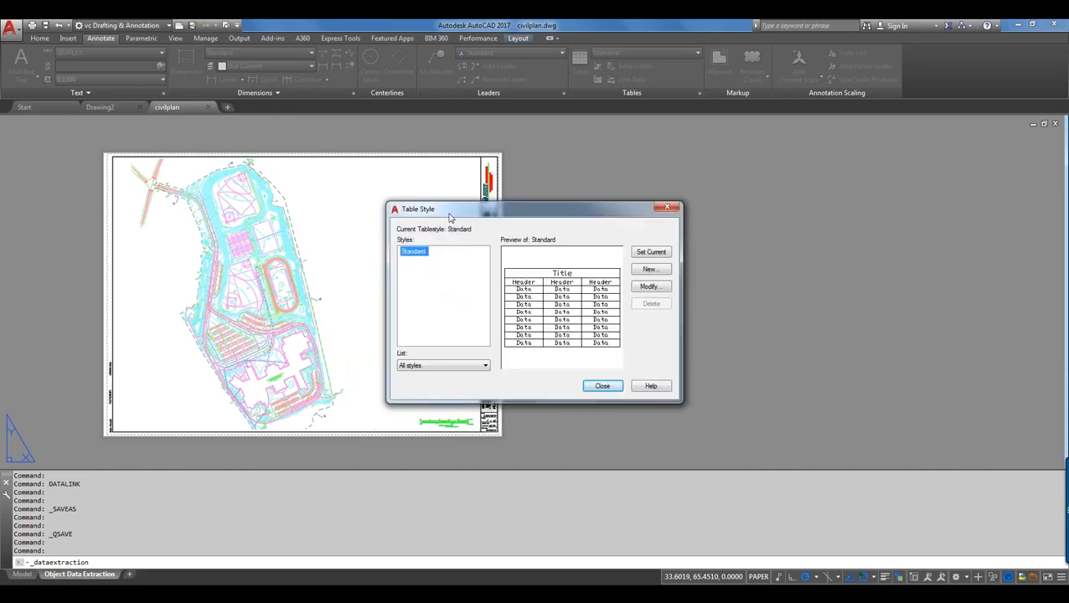
click(656, 271)
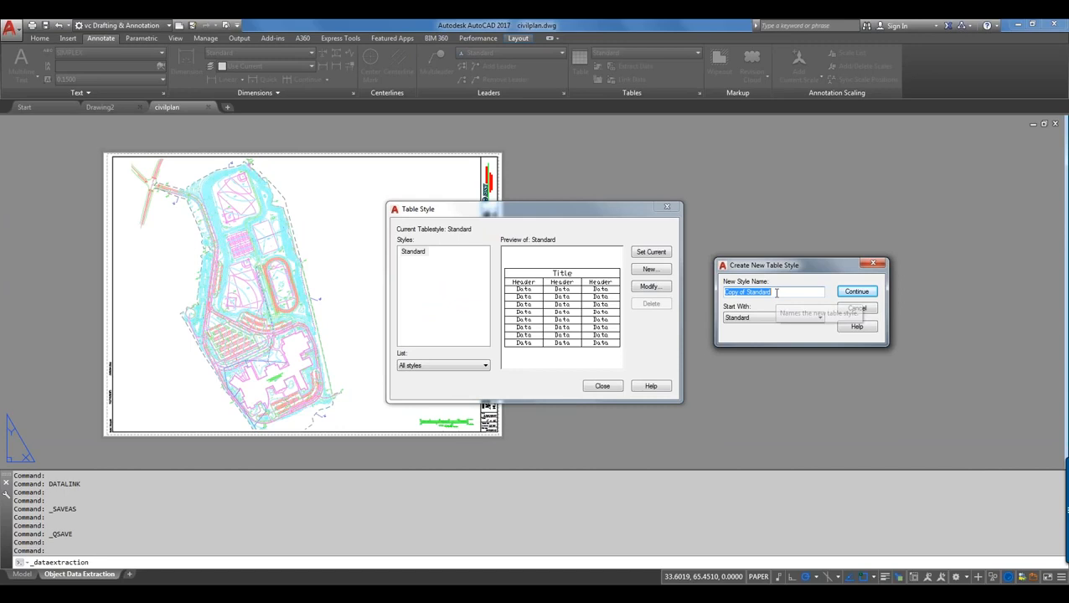
text(Cost Table)
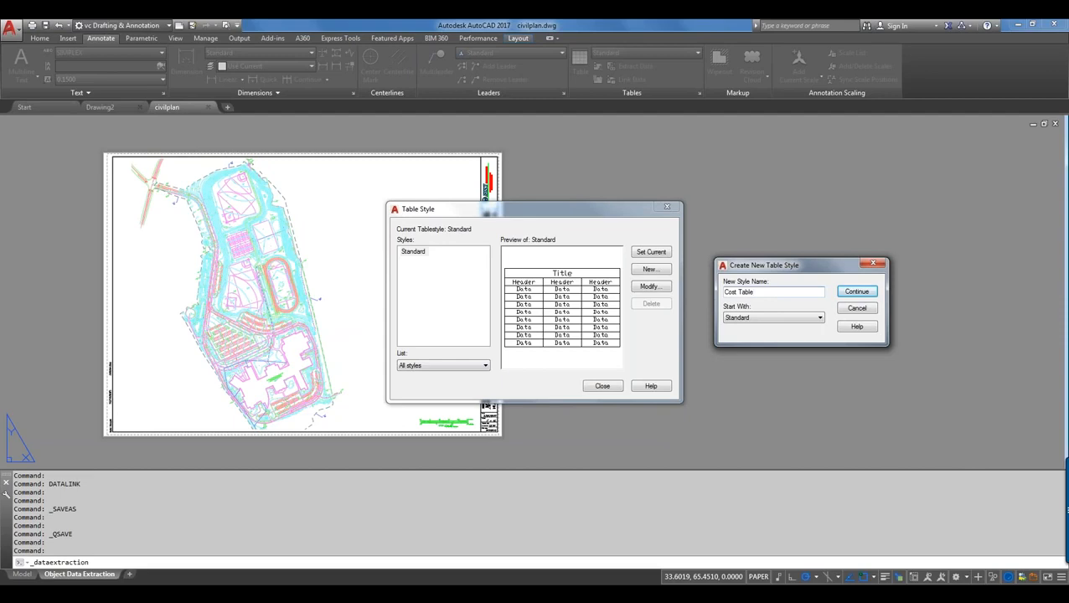
click(846, 291)
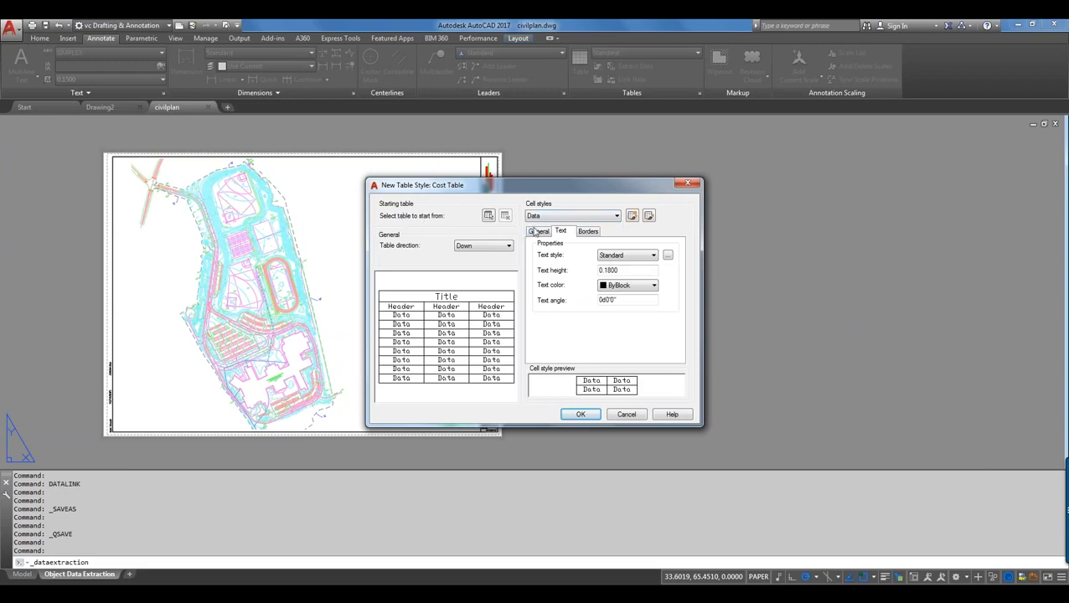
Create a new cell style named Cost Data in the Cost Table style, starting from Data
click(610, 217)
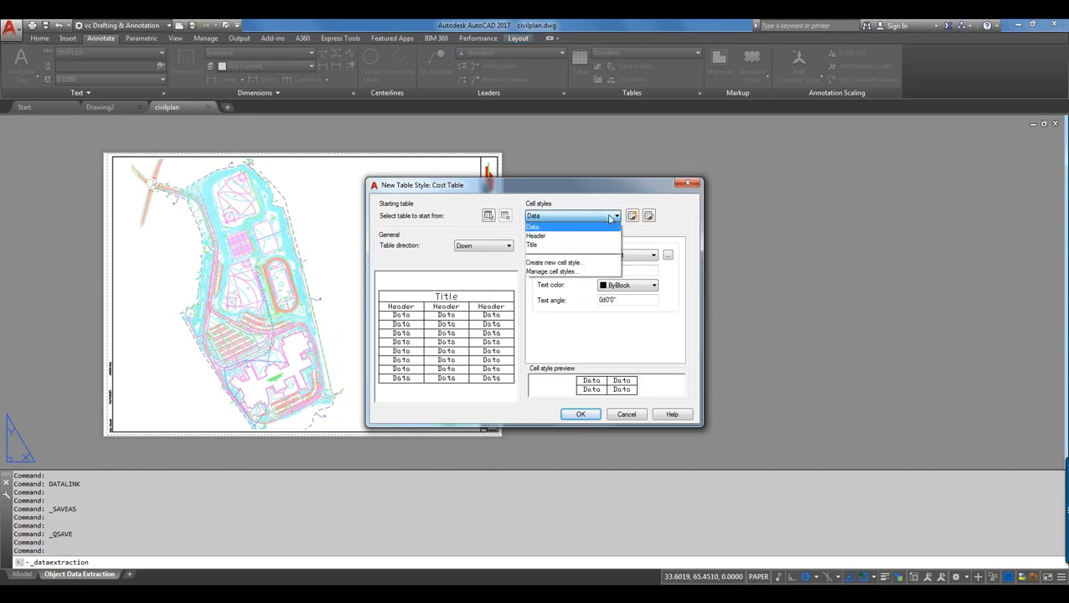
click(581, 266)
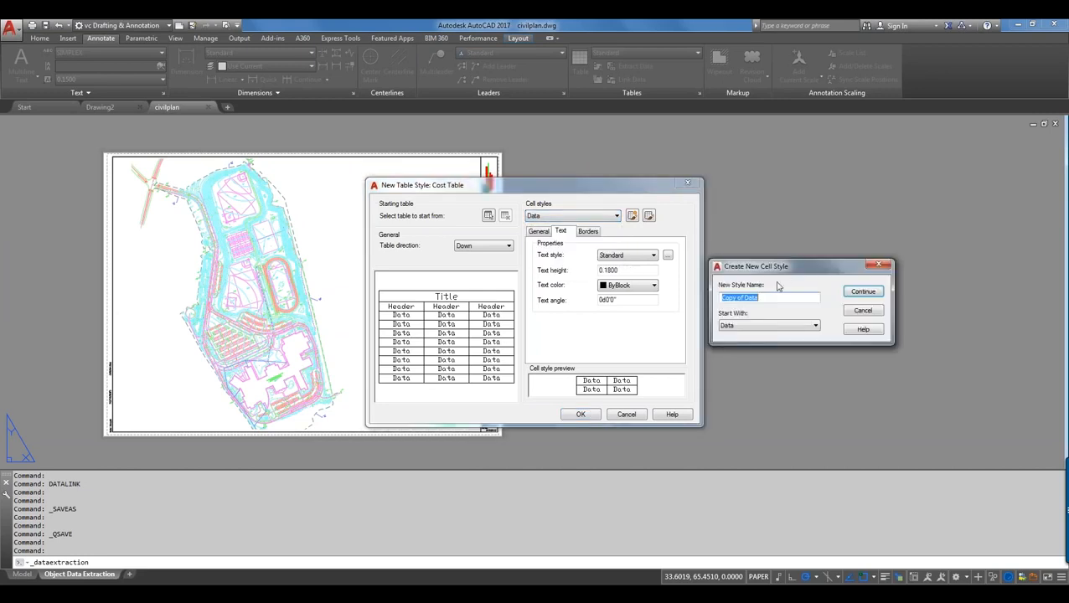
drag(745, 297, 706, 304)
text(Cost)
click(858, 291)
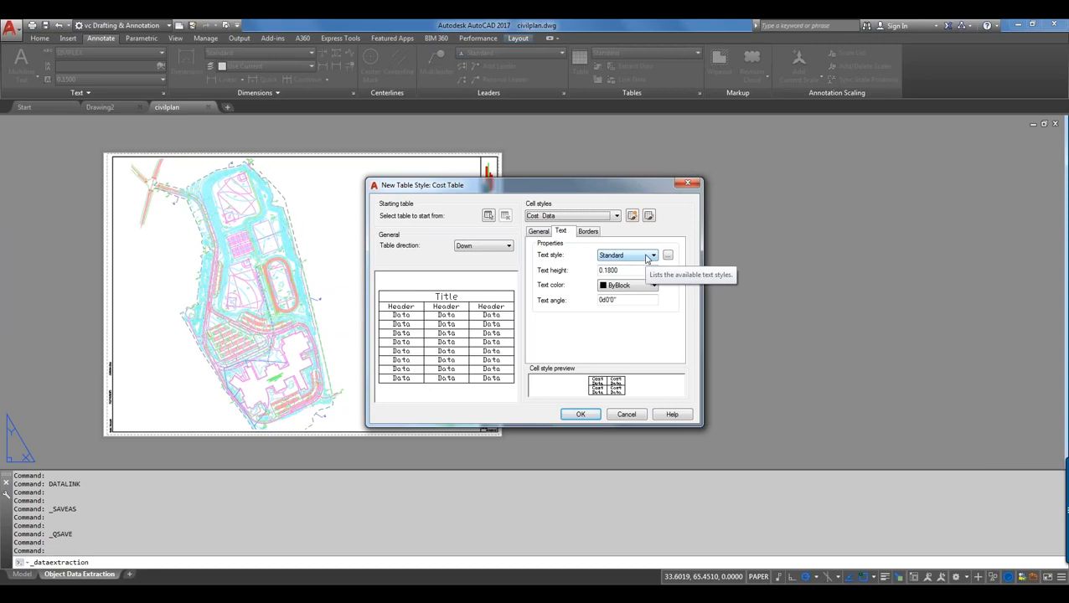
Give the Cost Data cell style fill color 9 and Top Left alignment
click(541, 232)
click(639, 254)
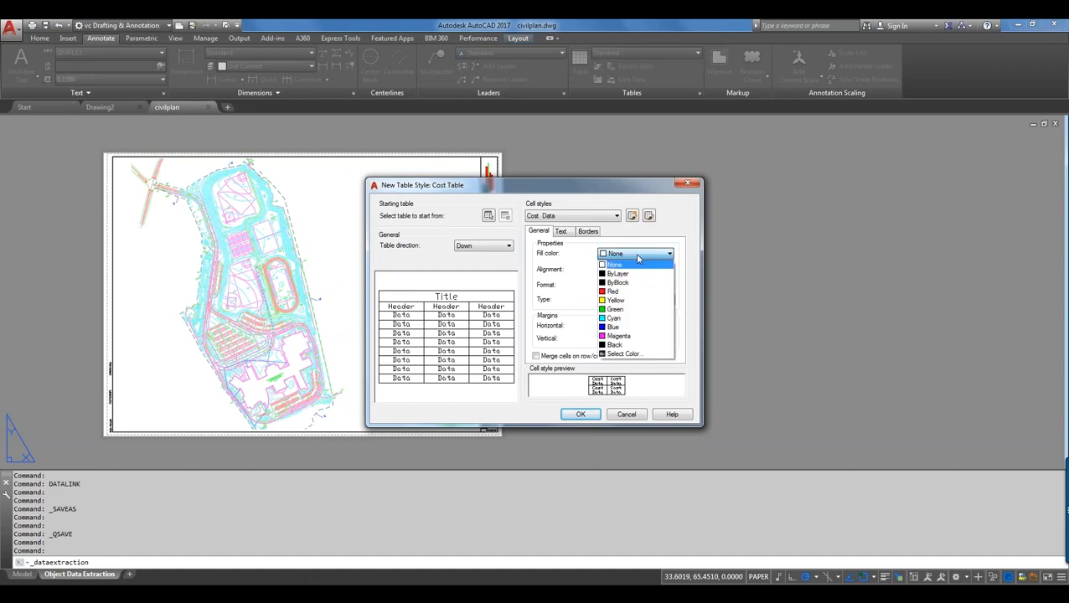
click(634, 354)
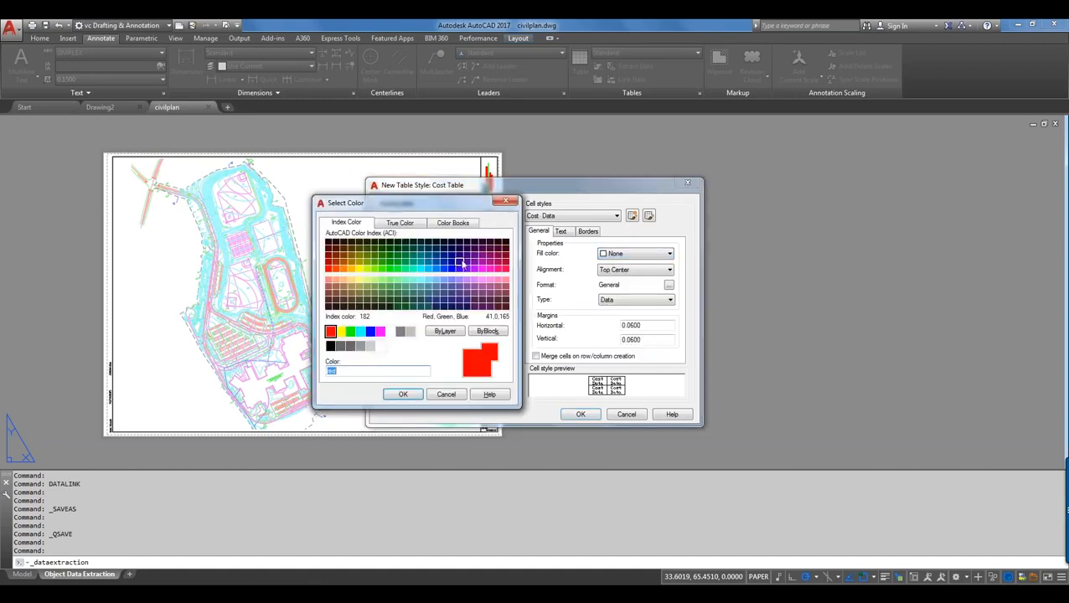
click(408, 332)
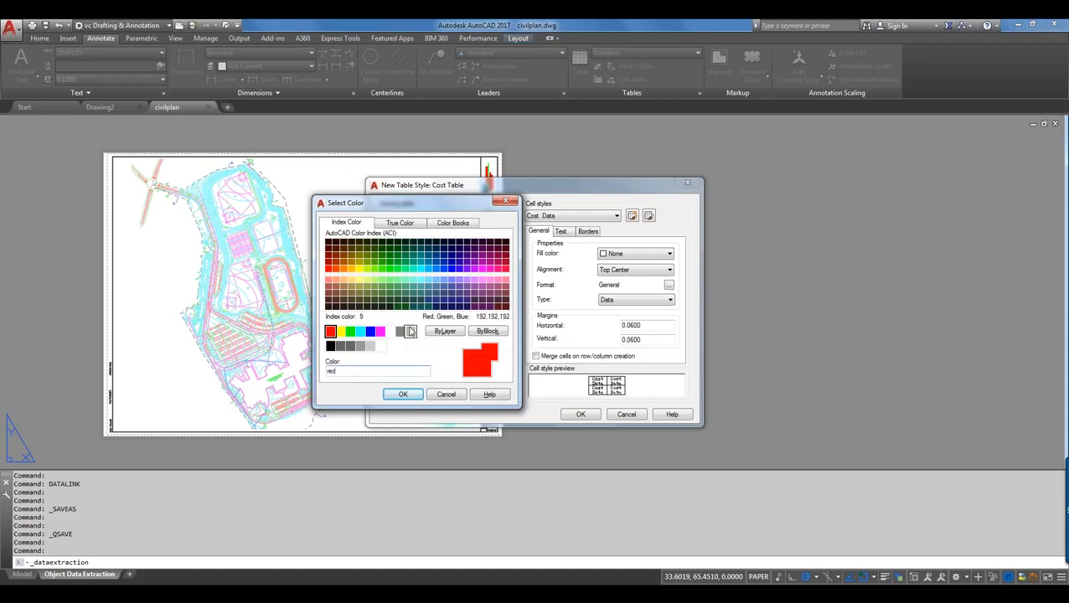
click(402, 395)
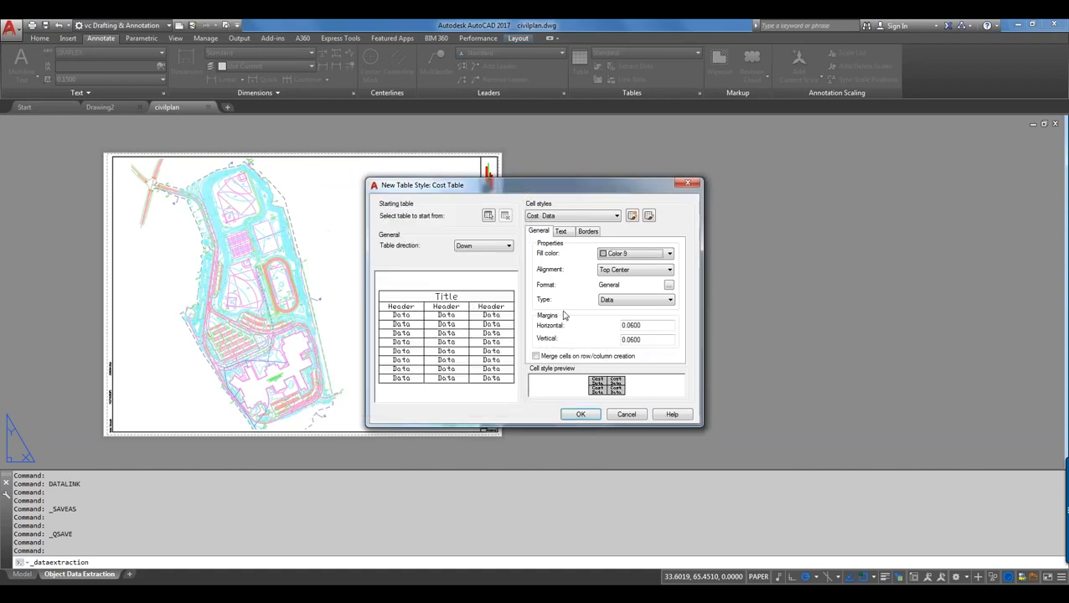
click(668, 269)
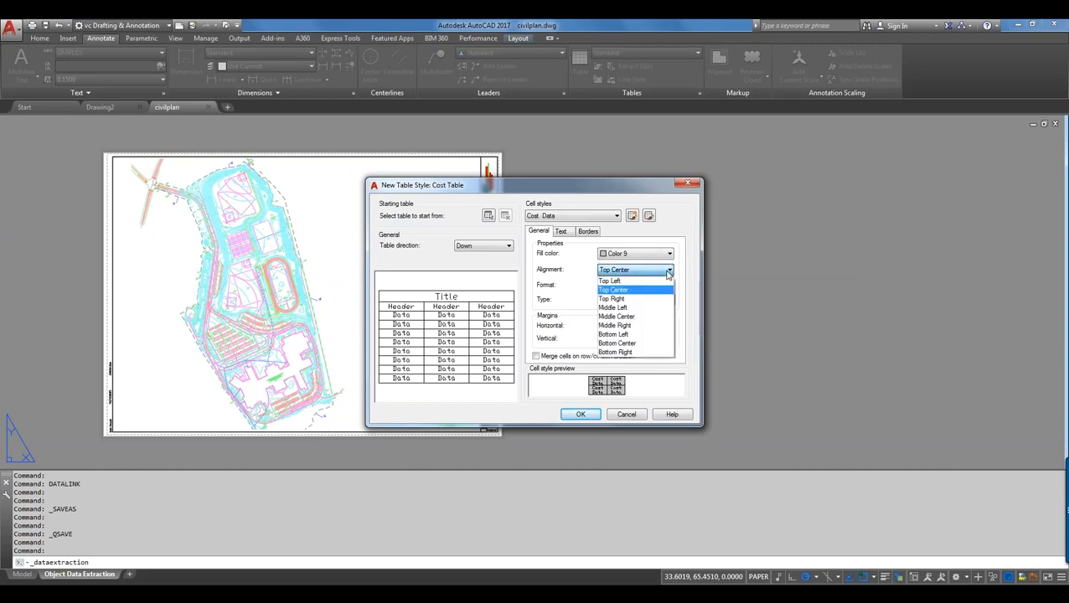
click(649, 285)
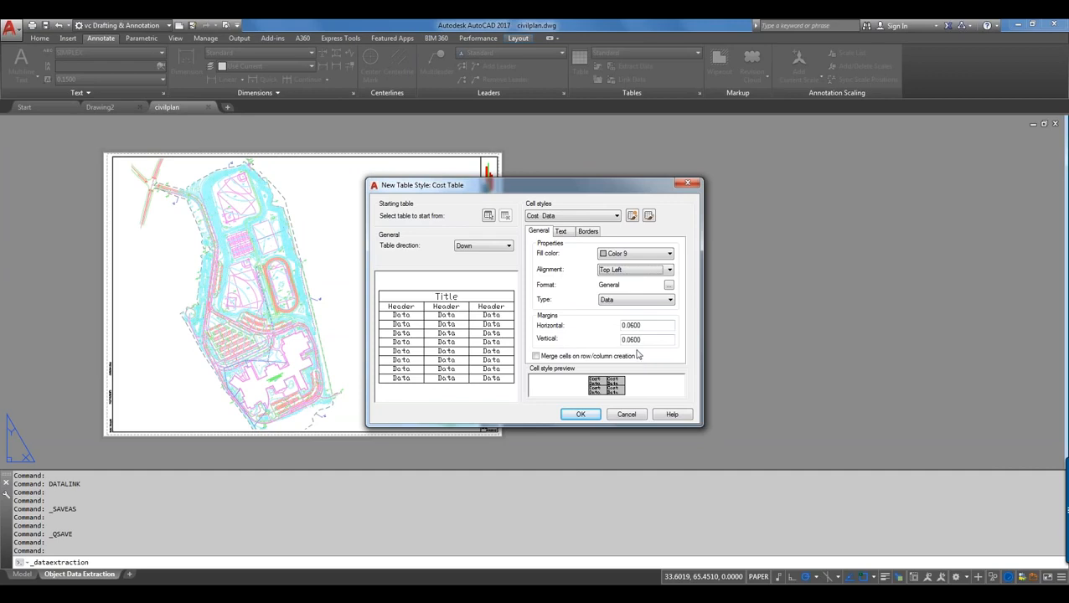
Change the font of the Standard text style to Arial and apply it
click(561, 231)
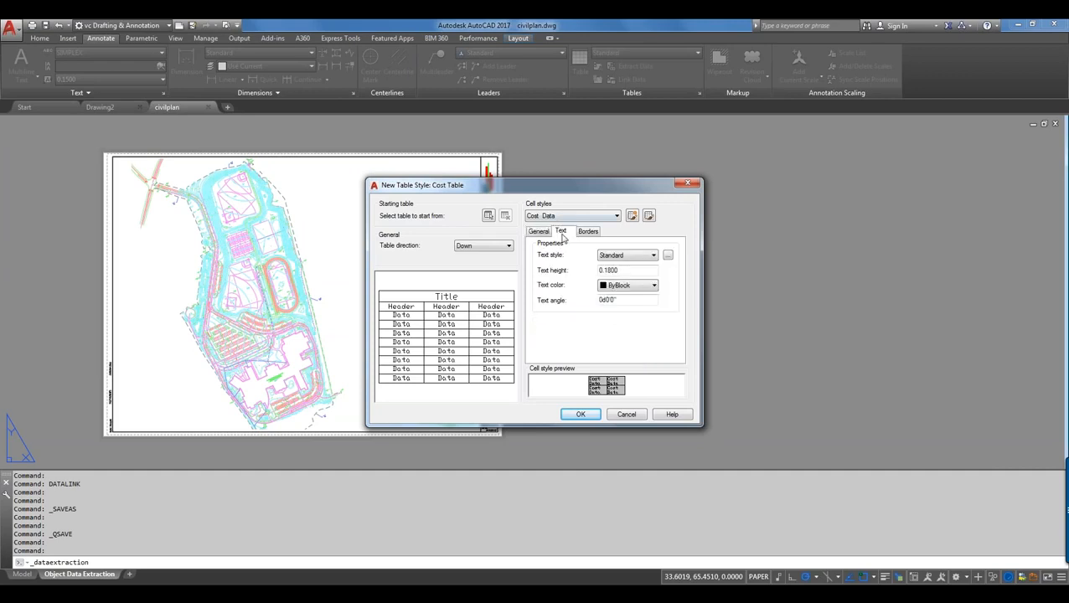
click(668, 255)
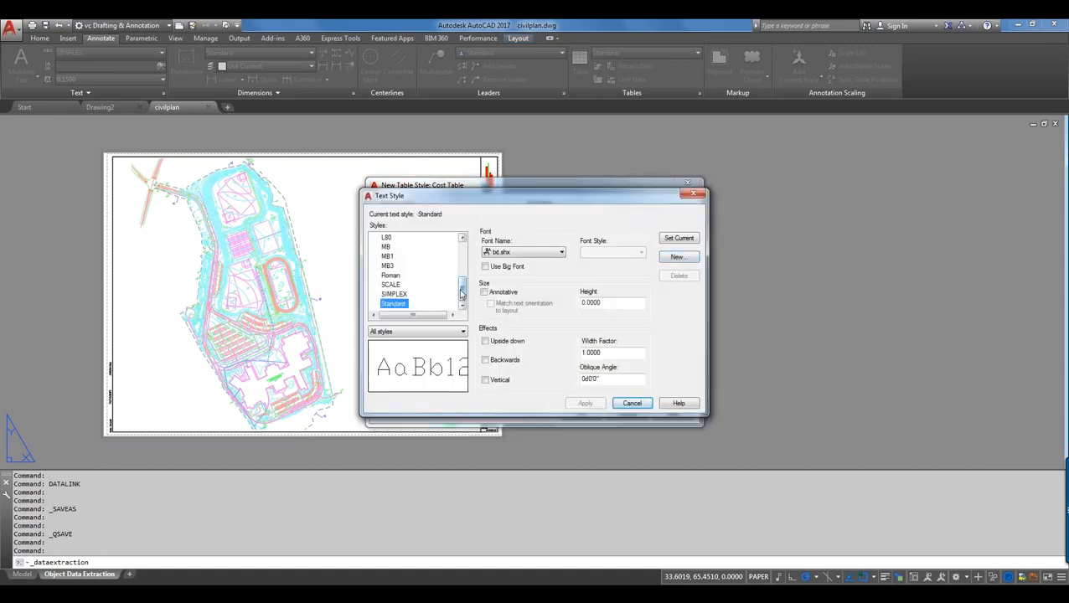
mouse_move(461, 289)
mouse_down()
mouse_move(461, 255)
mouse_move(462, 295)
mouse_up()
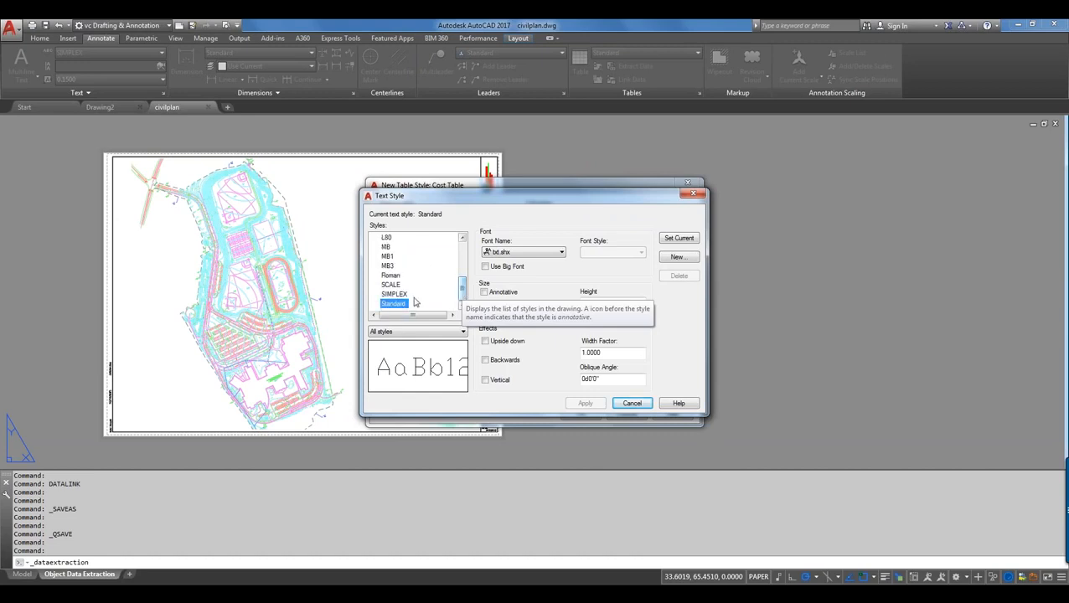
click(537, 253)
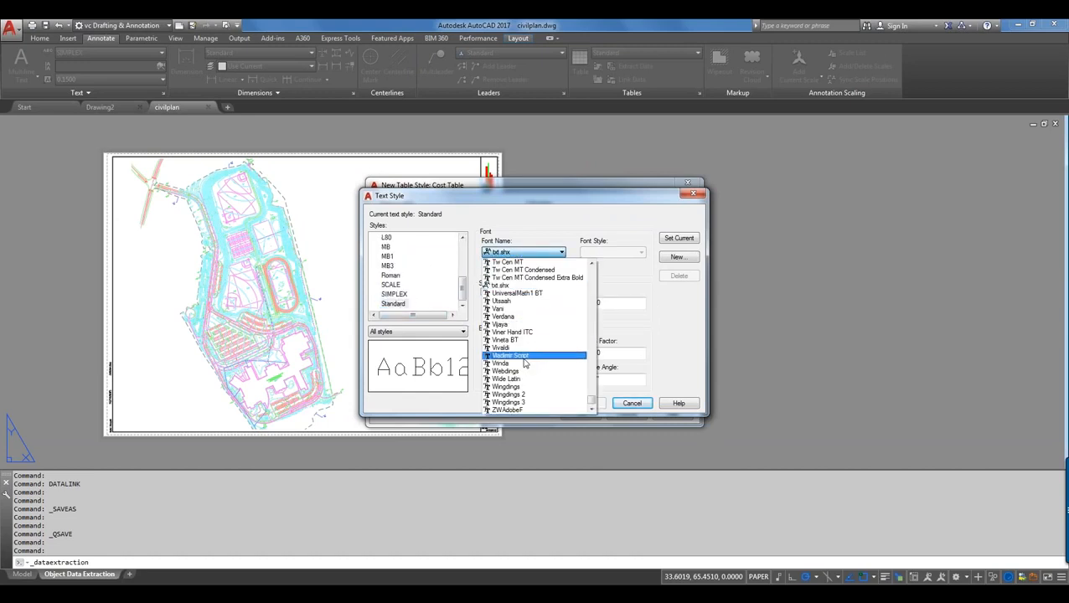
key(Home)
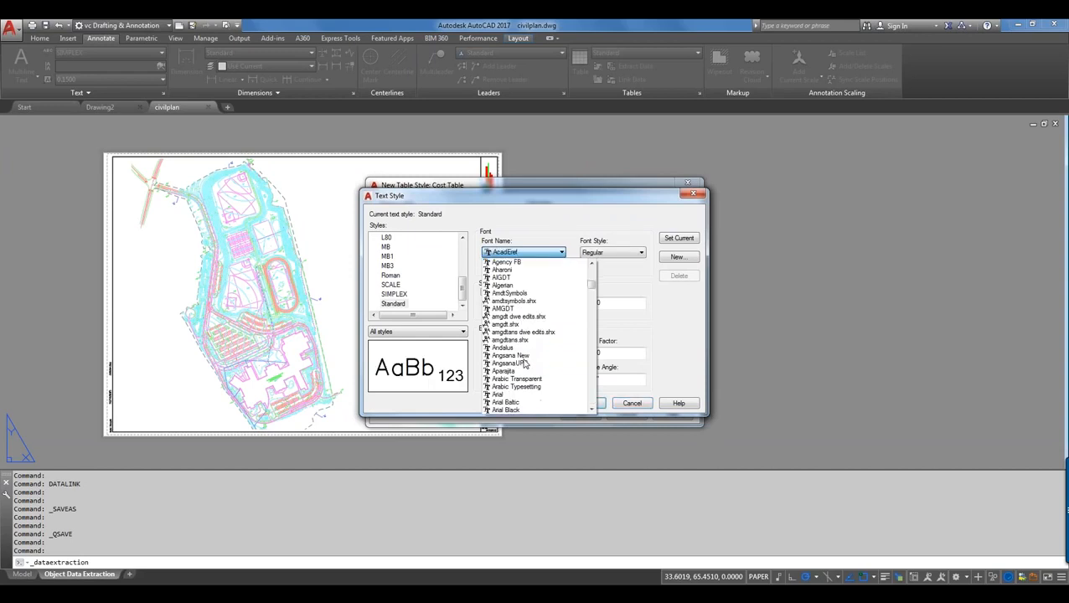
click(539, 398)
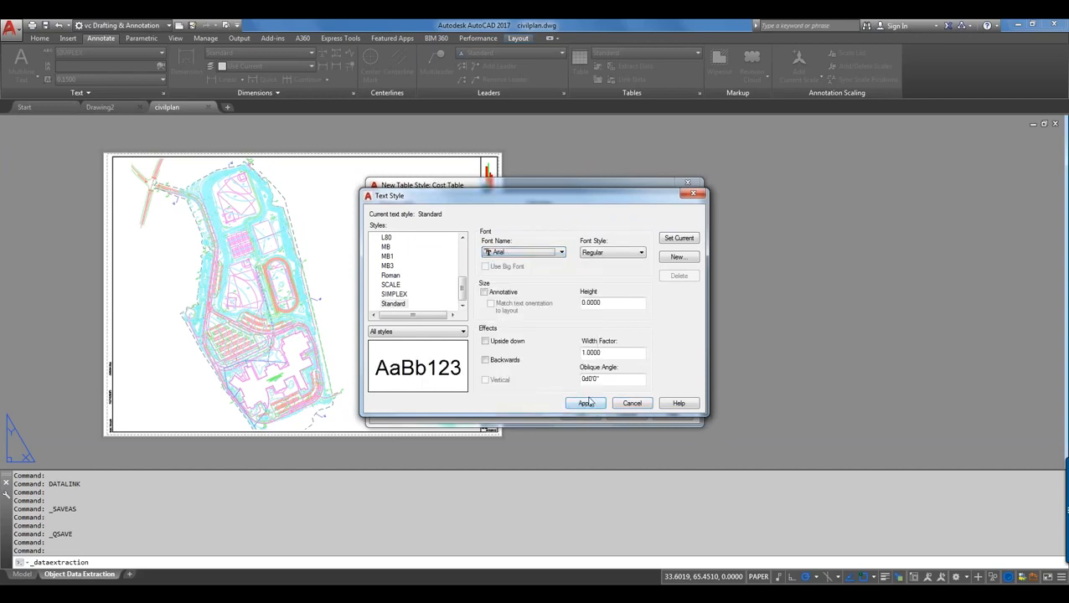
click(588, 403)
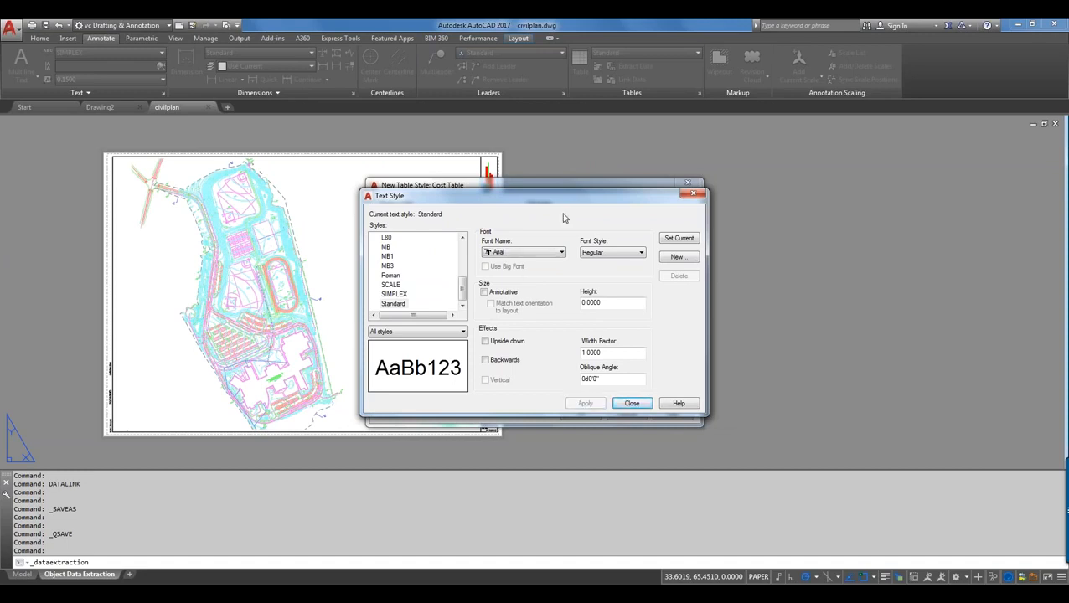
click(635, 405)
Assign the Standard text style to the Cost Data cell style and save the Cost Table style
click(635, 257)
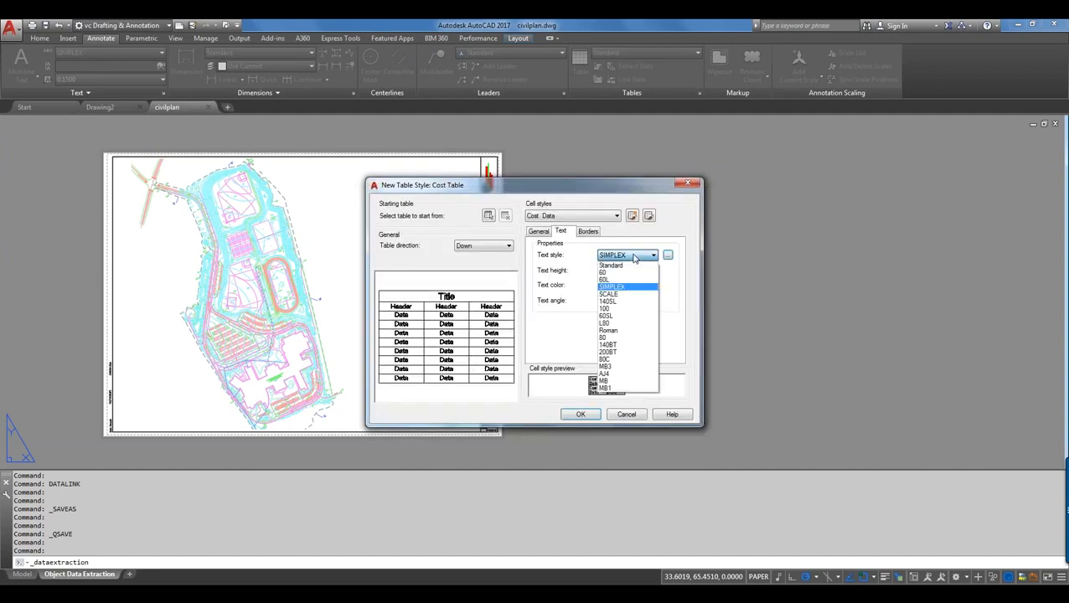
click(628, 266)
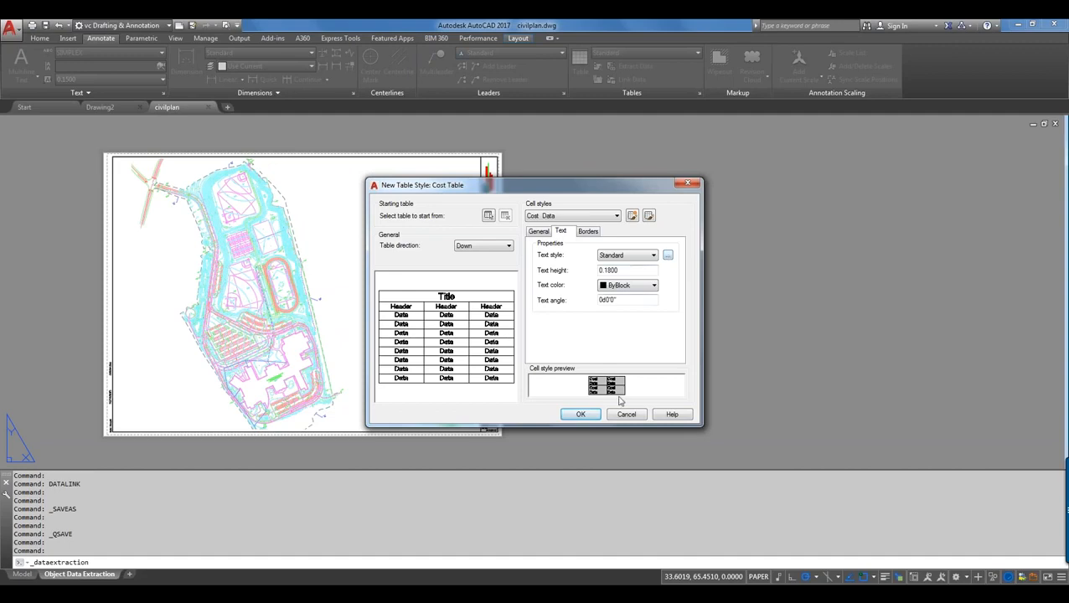
click(585, 415)
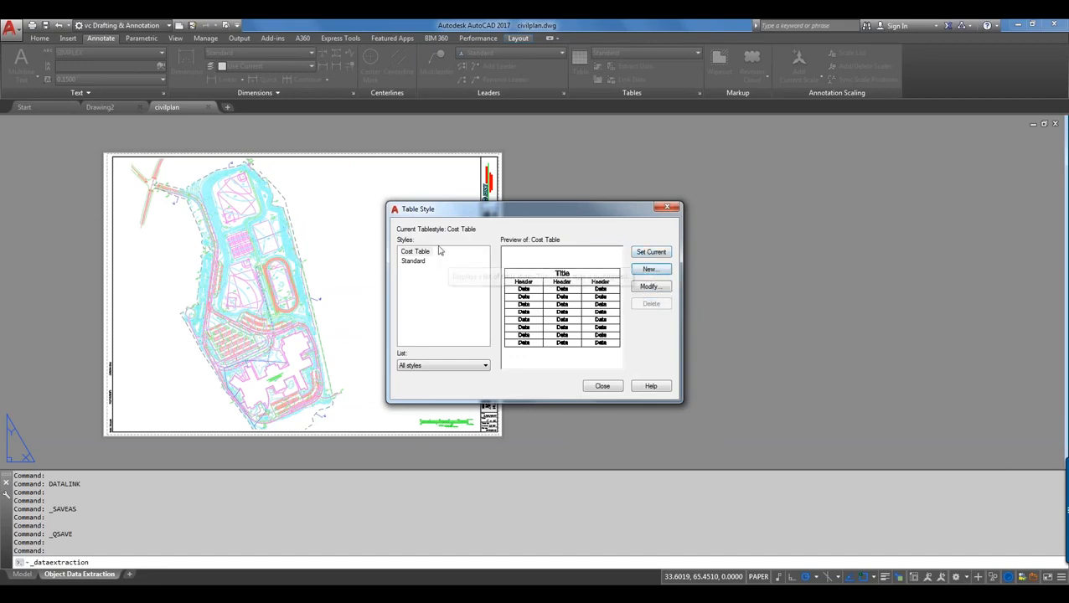
Modify the Cost Table style and start a new cell style based on Header
click(651, 286)
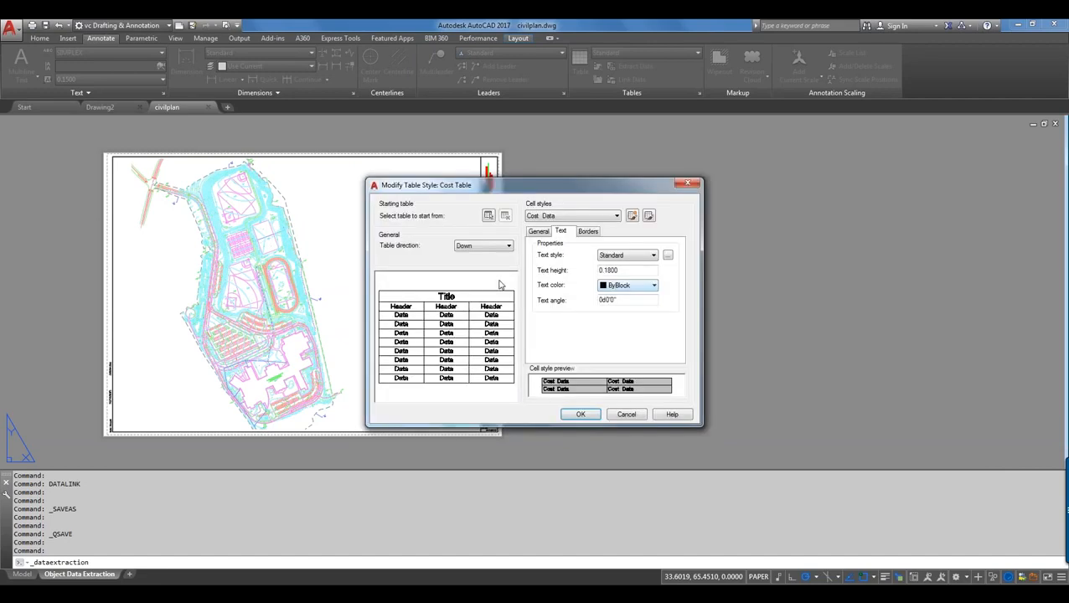
click(548, 218)
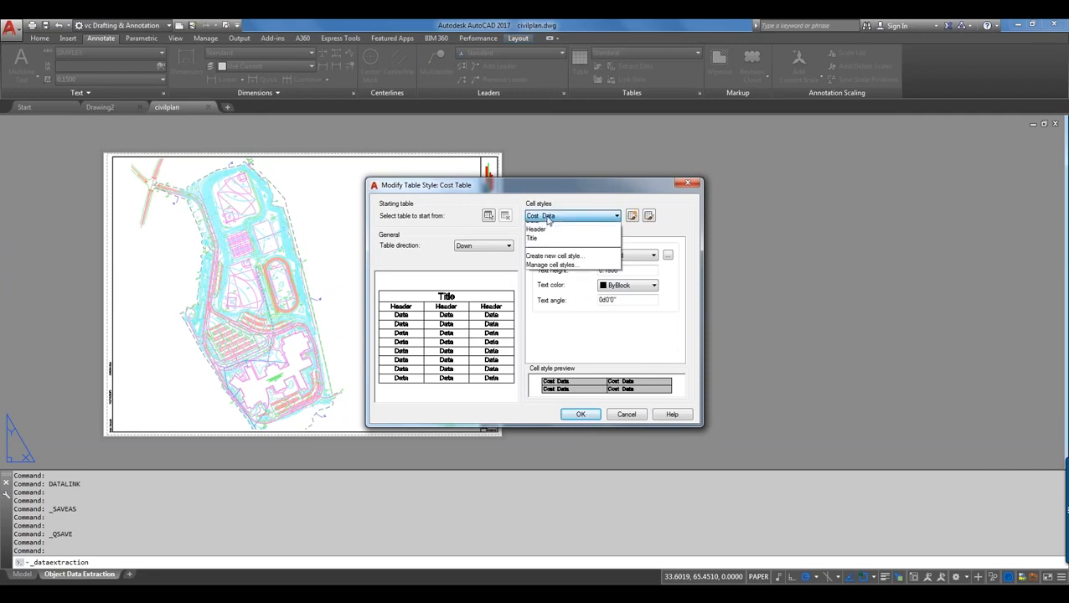
click(541, 245)
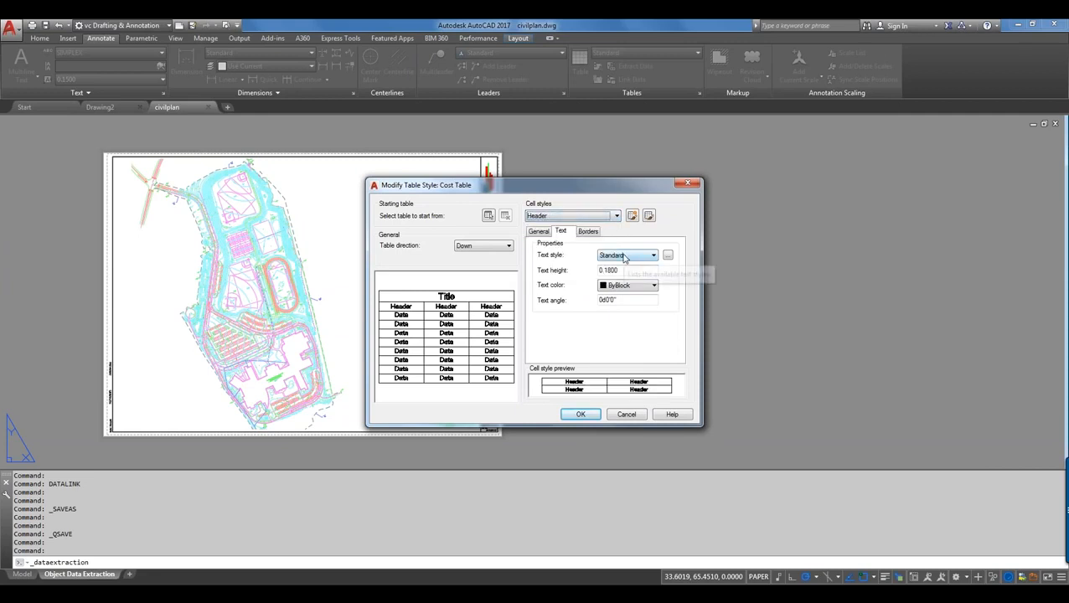
click(617, 217)
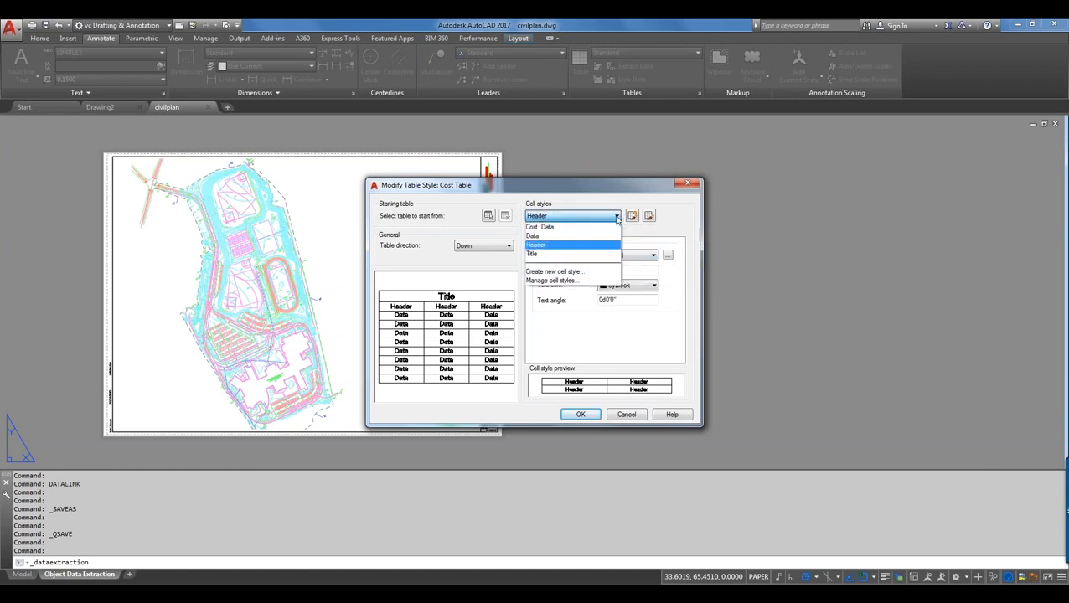
click(567, 274)
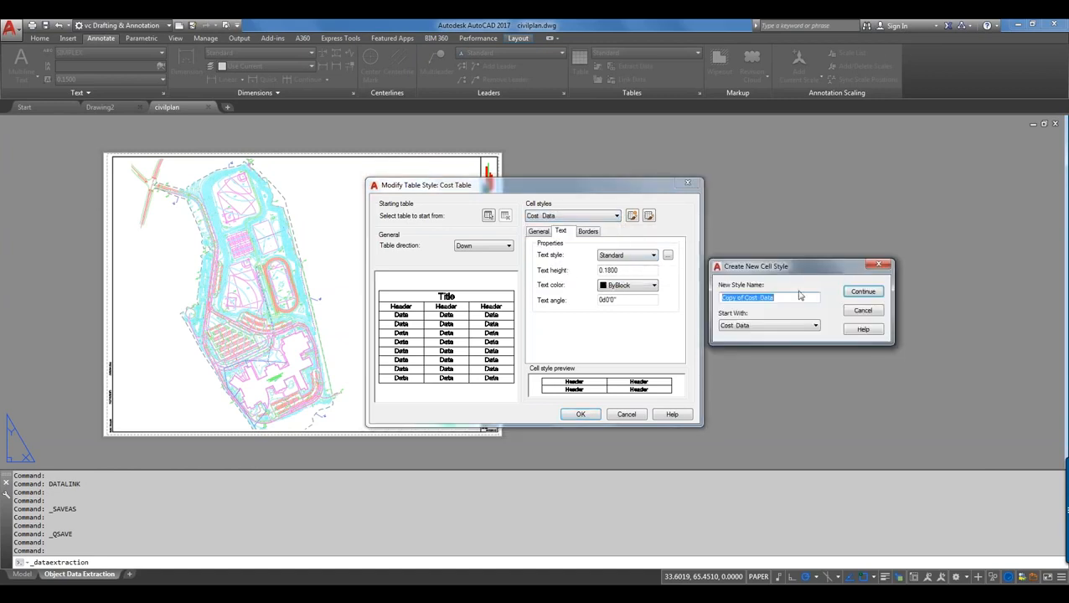
click(769, 297)
drag(771, 297, 740, 298)
right_click(740, 298)
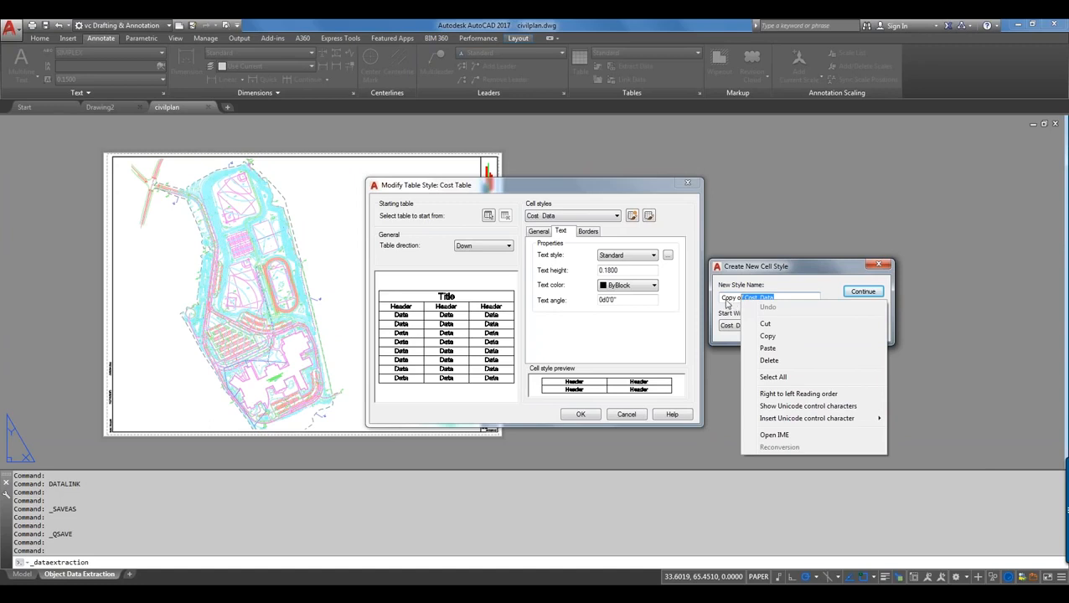
click(783, 285)
click(788, 327)
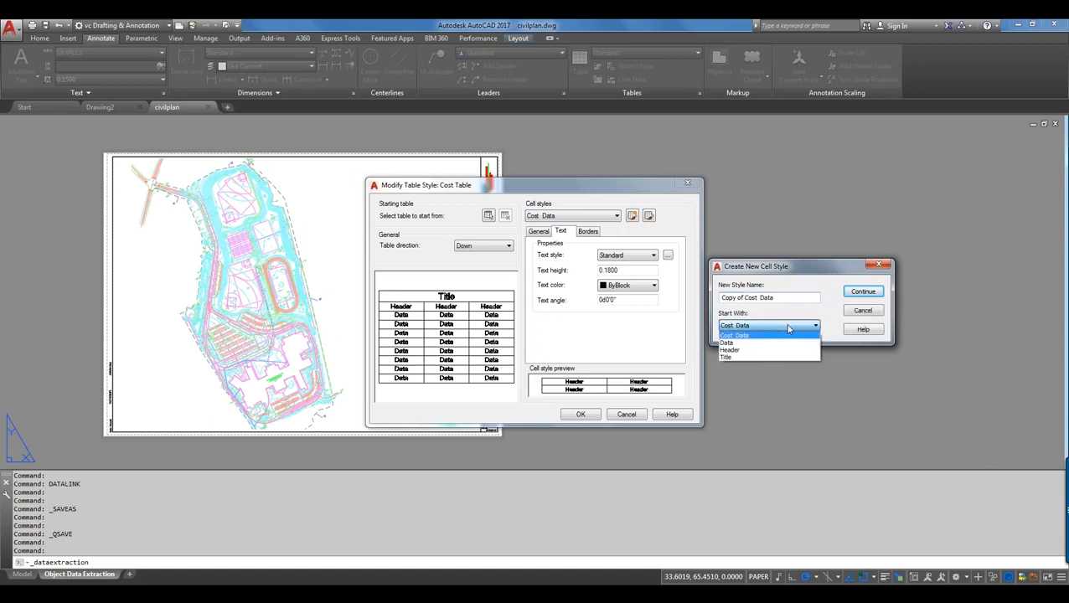
click(740, 350)
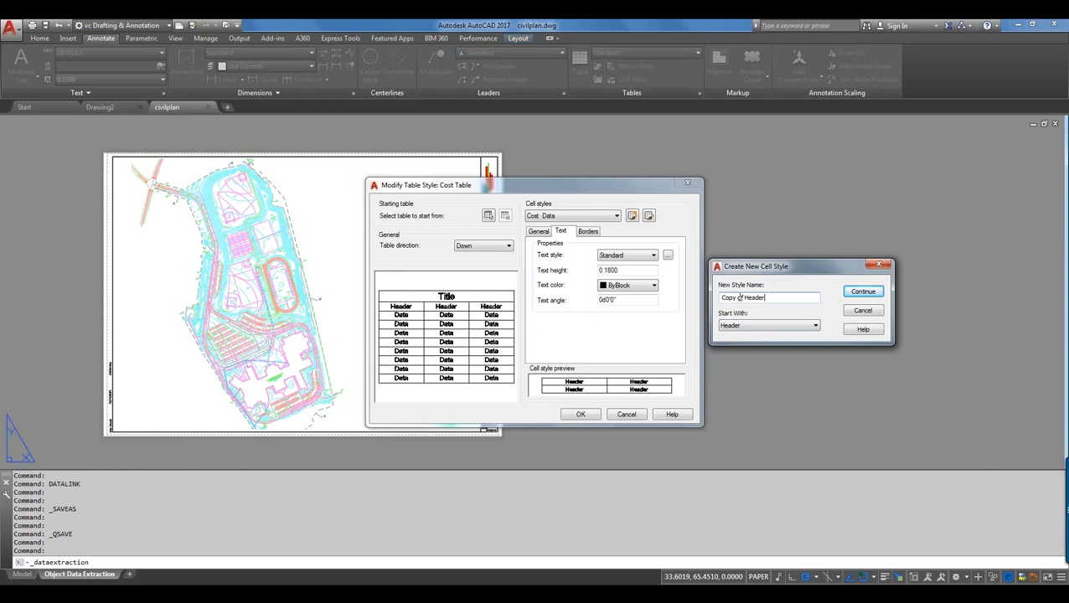
Name the new cell style Cost Header and create it
double_click(729, 297)
key(Delete)
key(Delete)
key(Delete)
key(Delete)
text(Cost)
click(875, 295)
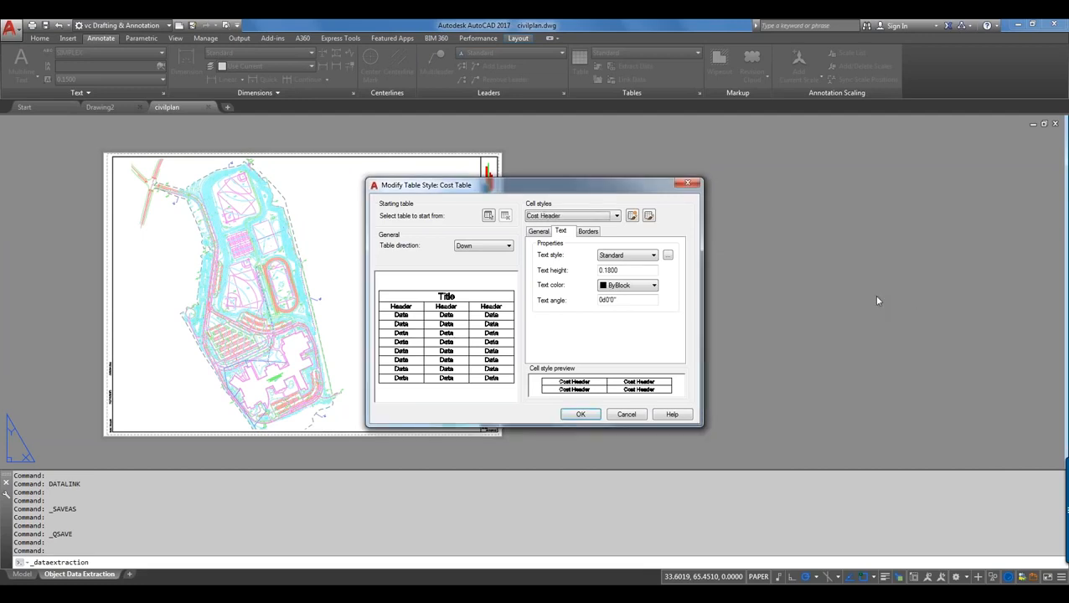
Create a cell style named Cost Title starting from Title, with a text height of 0.6500
click(616, 216)
click(578, 283)
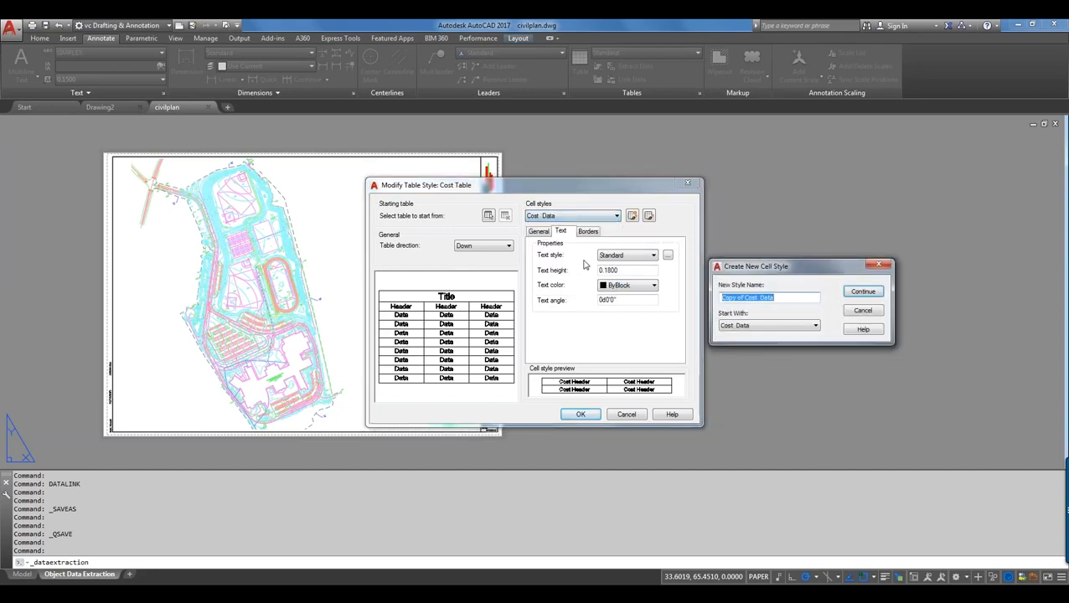
click(796, 326)
click(768, 366)
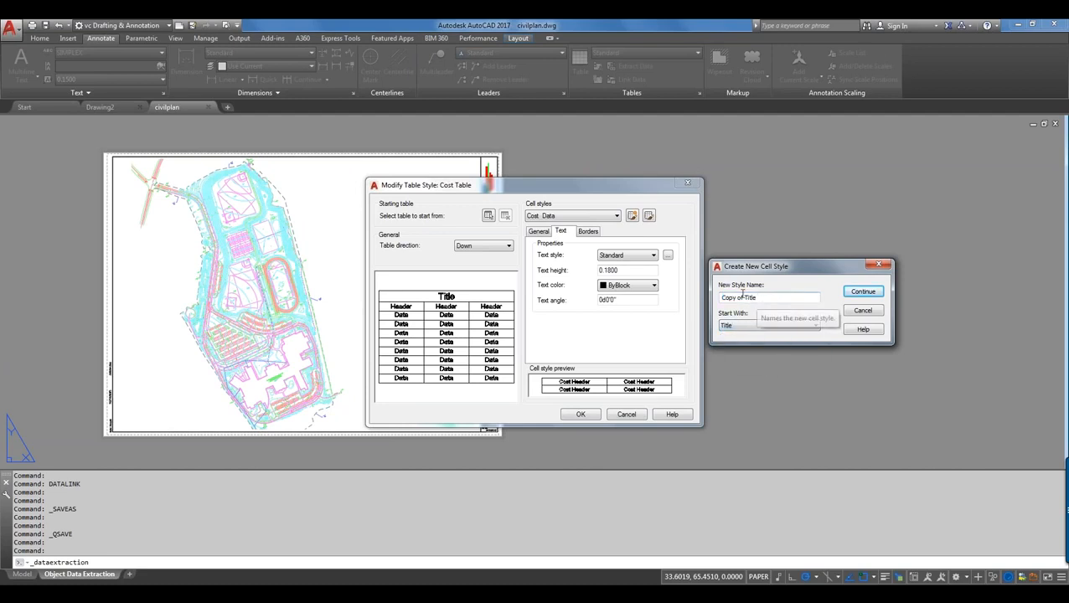
drag(744, 298, 721, 298)
text(Cost)
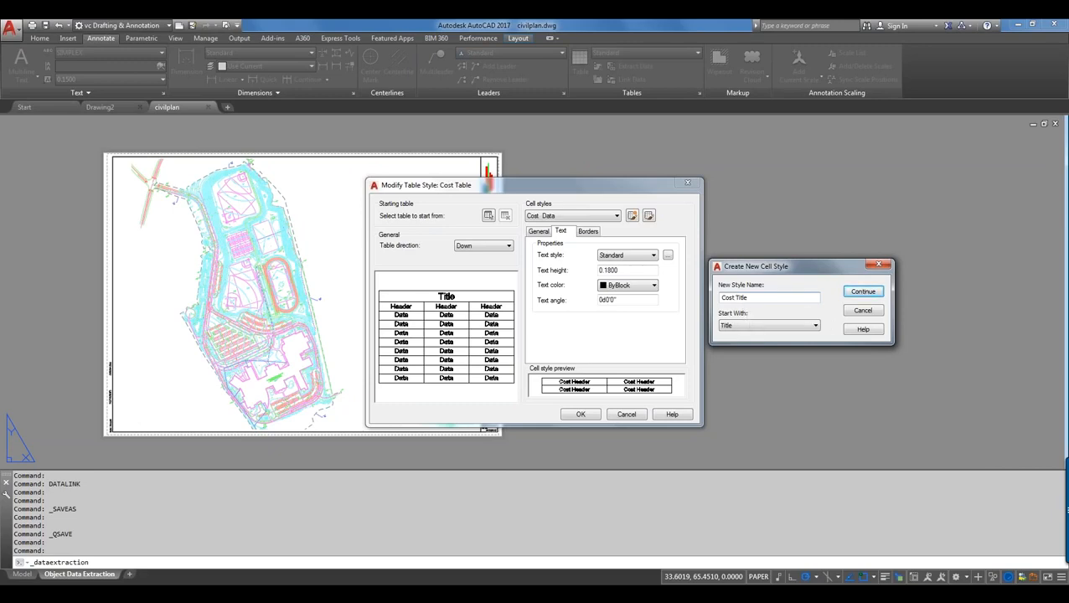
click(878, 292)
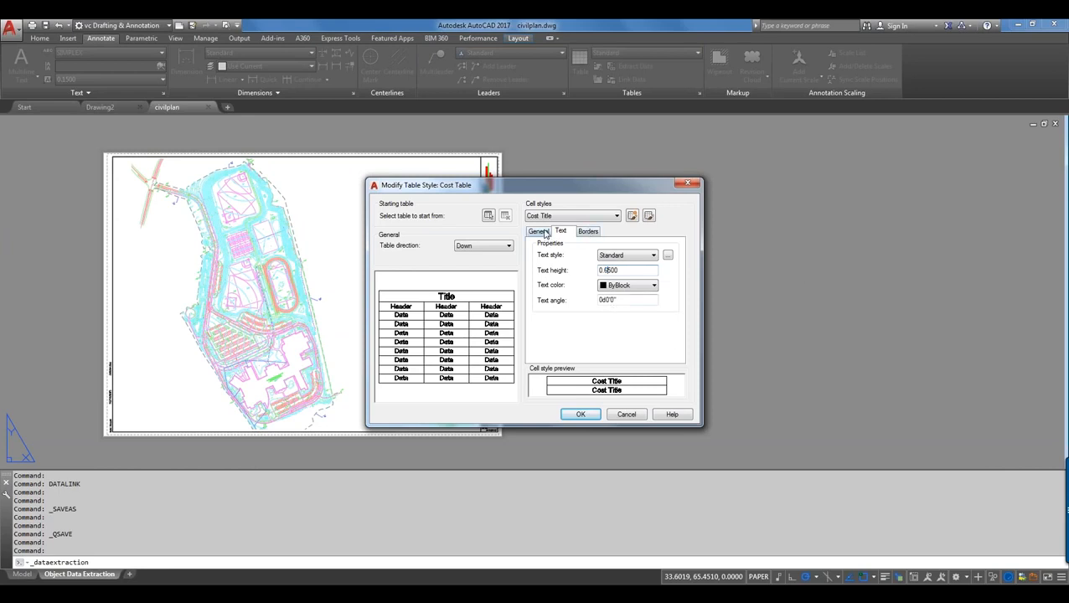
Apply a double line to the outside borders of the Cost Header cell style
click(552, 216)
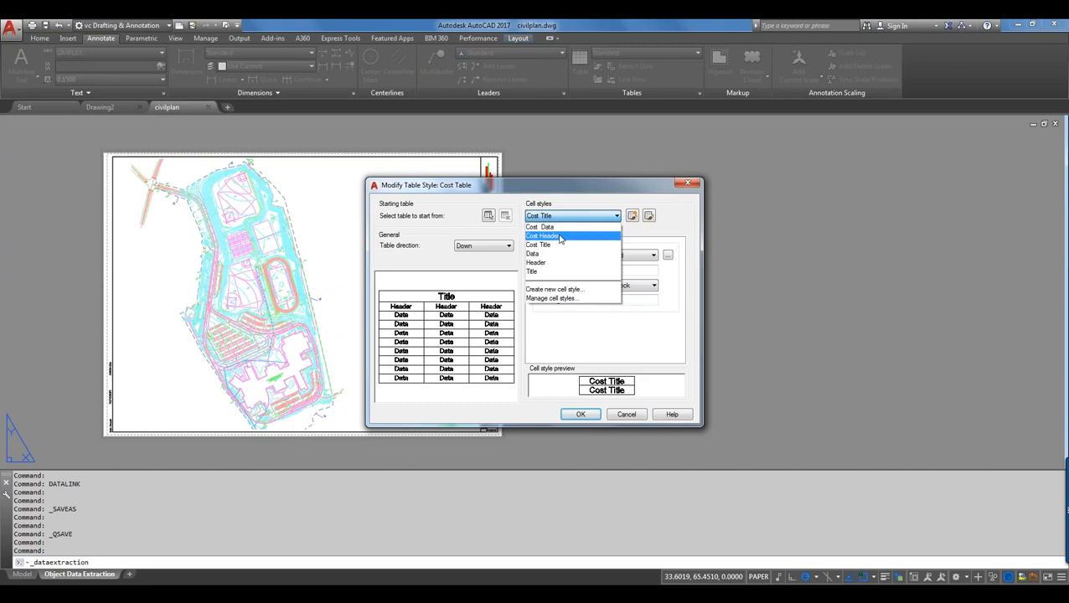
click(559, 237)
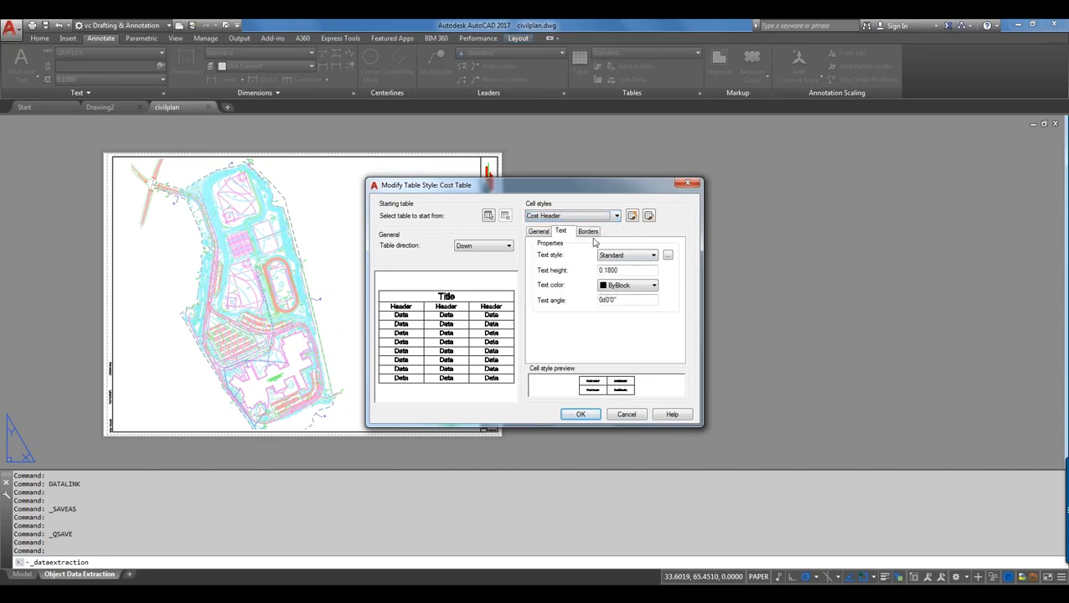
click(588, 232)
click(539, 294)
click(560, 325)
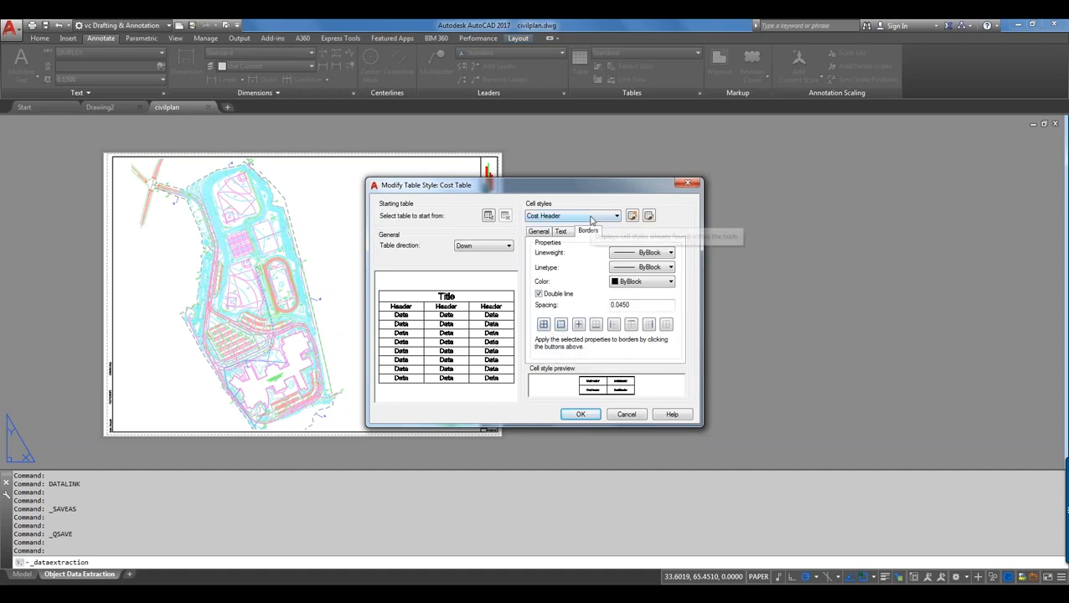
Save the Cost Table style changes and go back to the output options of the data extraction
click(583, 415)
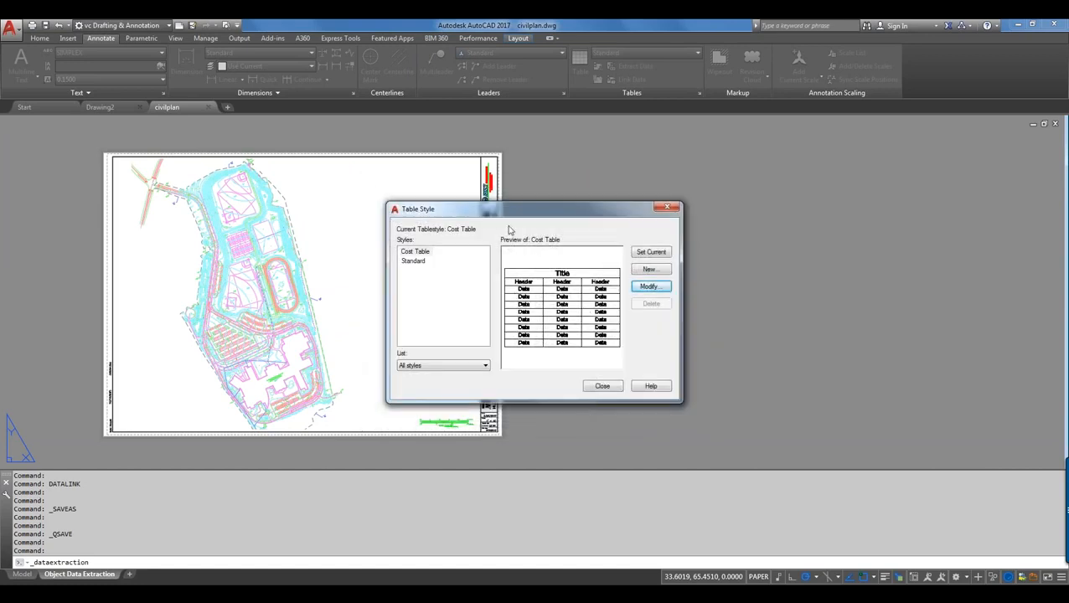
click(602, 386)
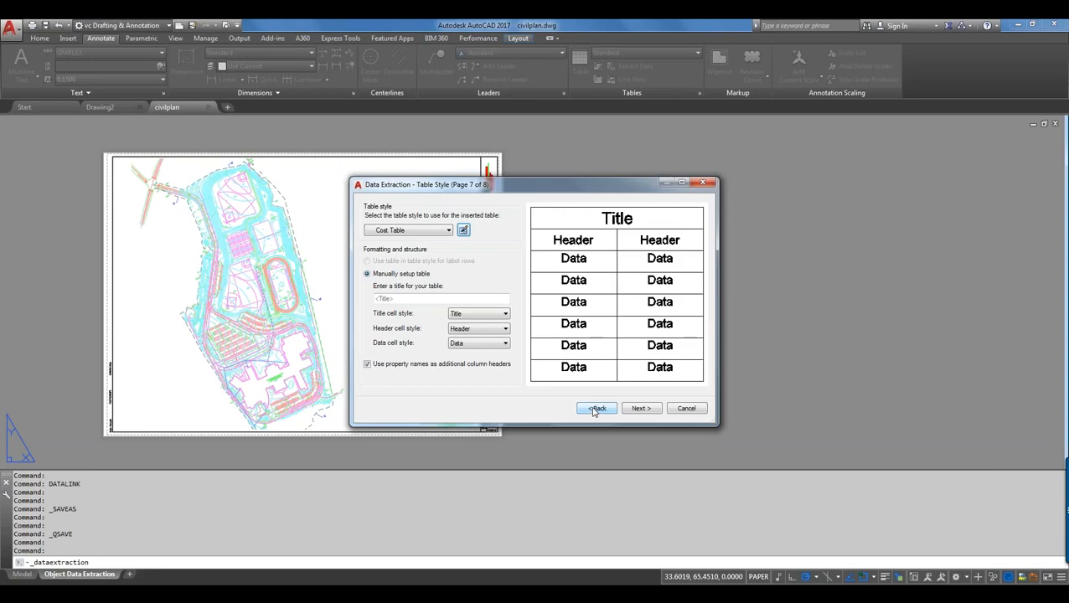
click(595, 408)
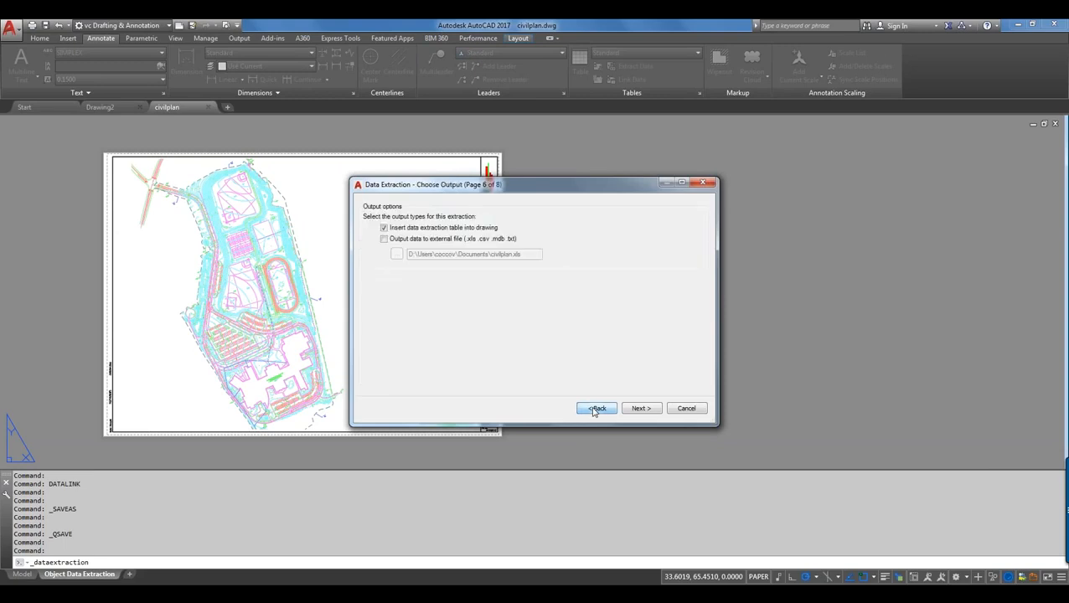
Go back through the extraction pages to the property selection, and return to the Refine Data page
click(594, 409)
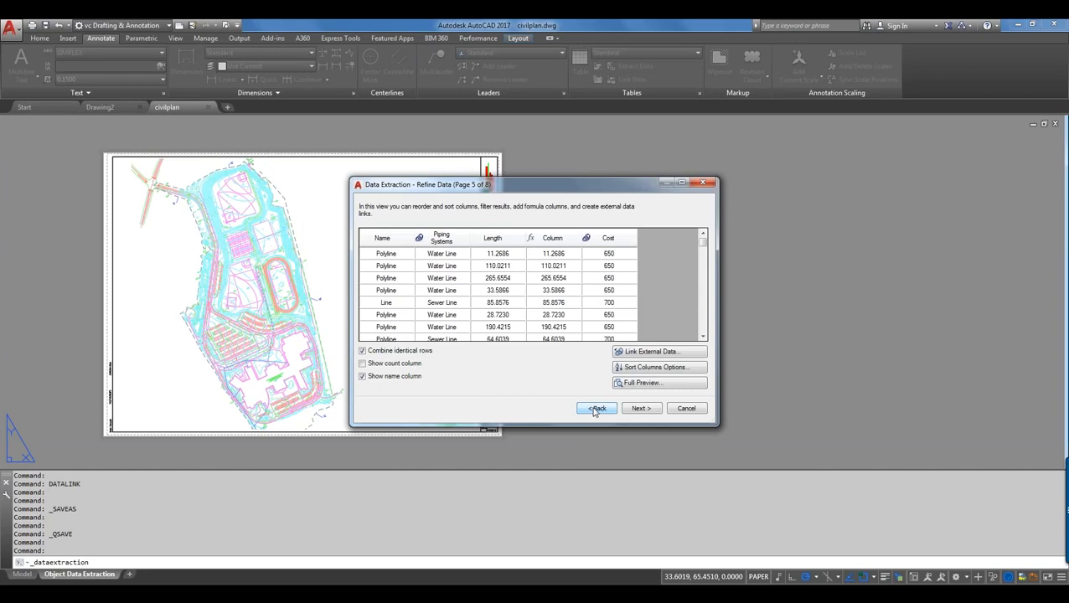
click(594, 409)
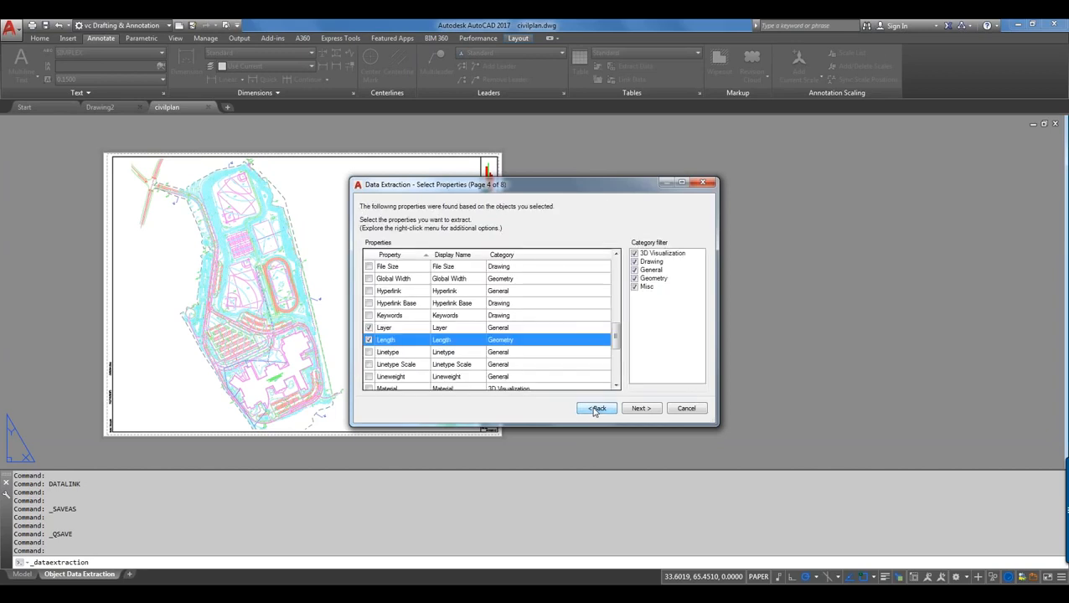
click(645, 408)
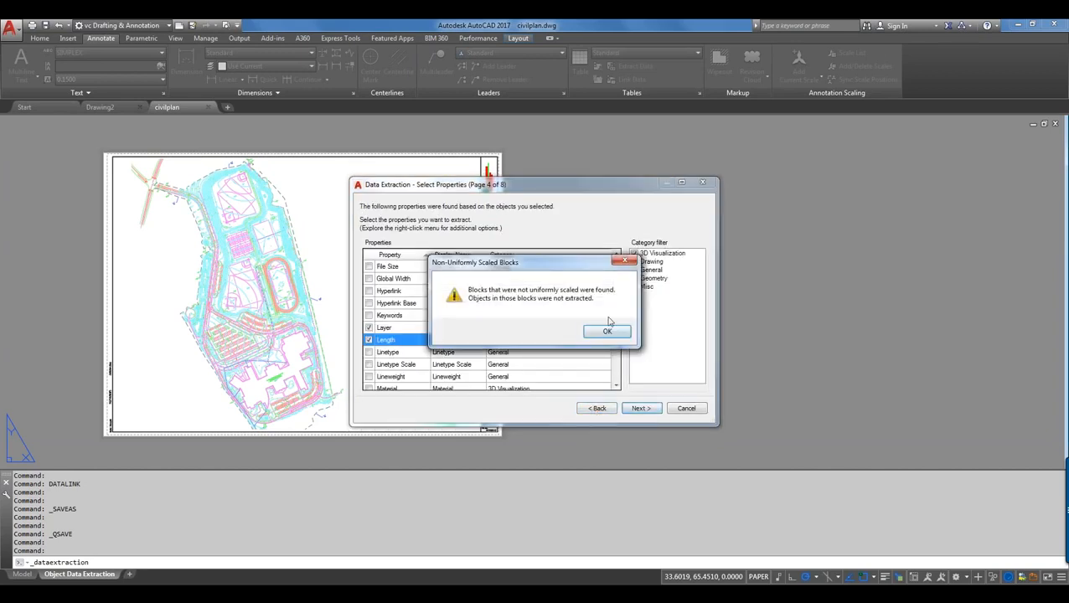
click(608, 332)
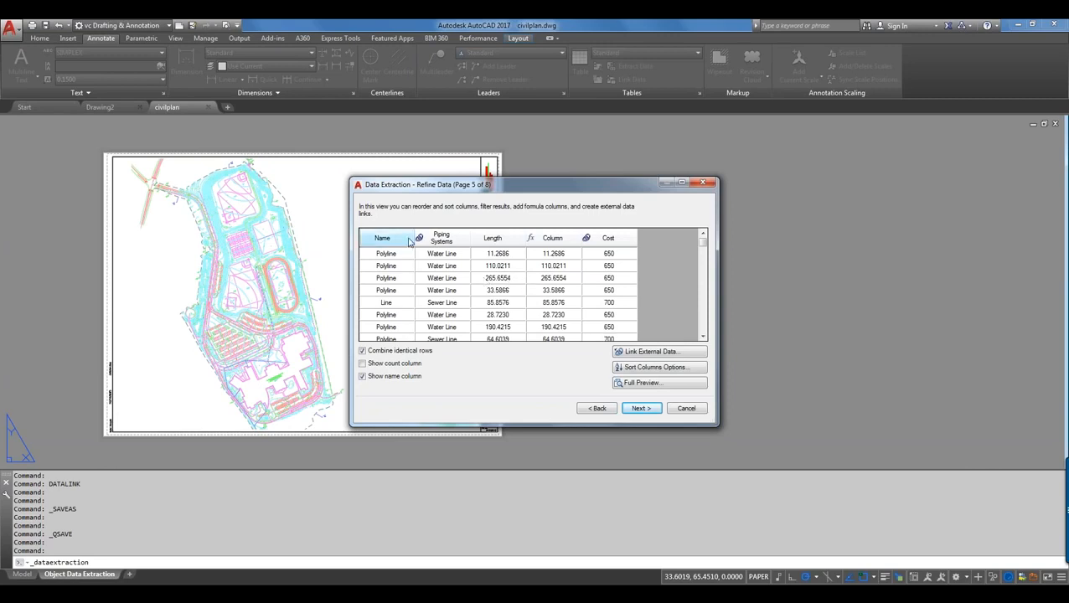
Review the cost_data link's matching columns in the external data settings and leave them without saving changes
click(647, 353)
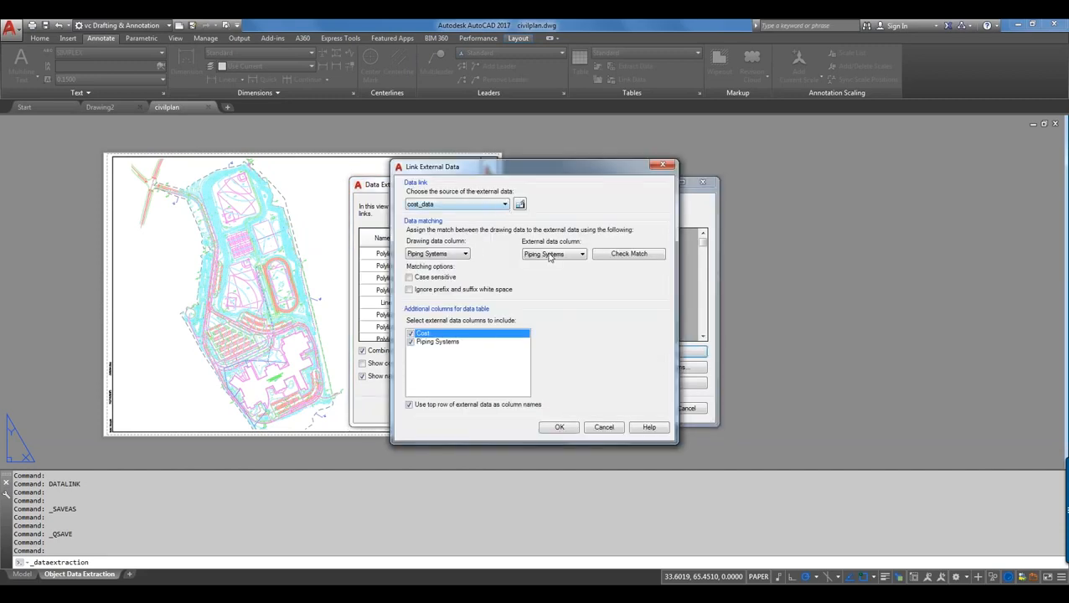
click(575, 253)
click(604, 427)
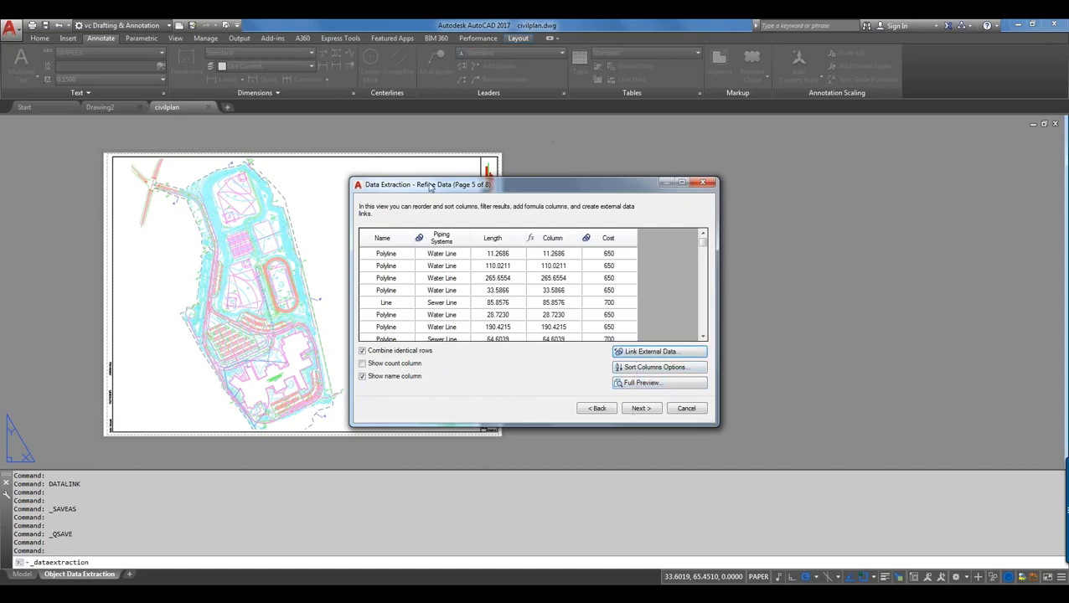
Examine the column options available for Piping Systems and Length, and look through the extracted rows
right_click(443, 246)
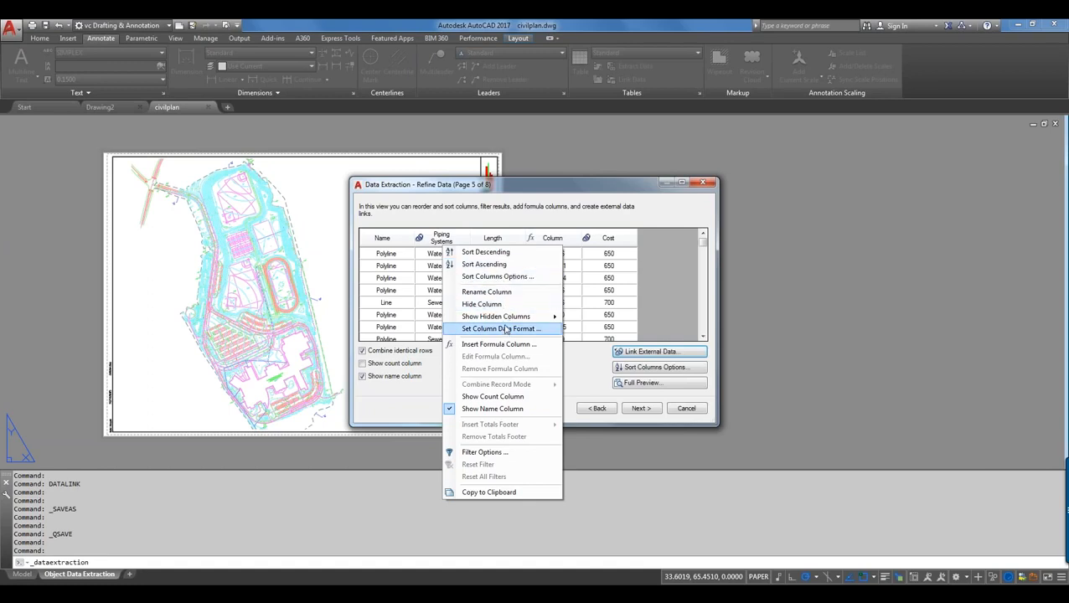
mouse_move(506, 323)
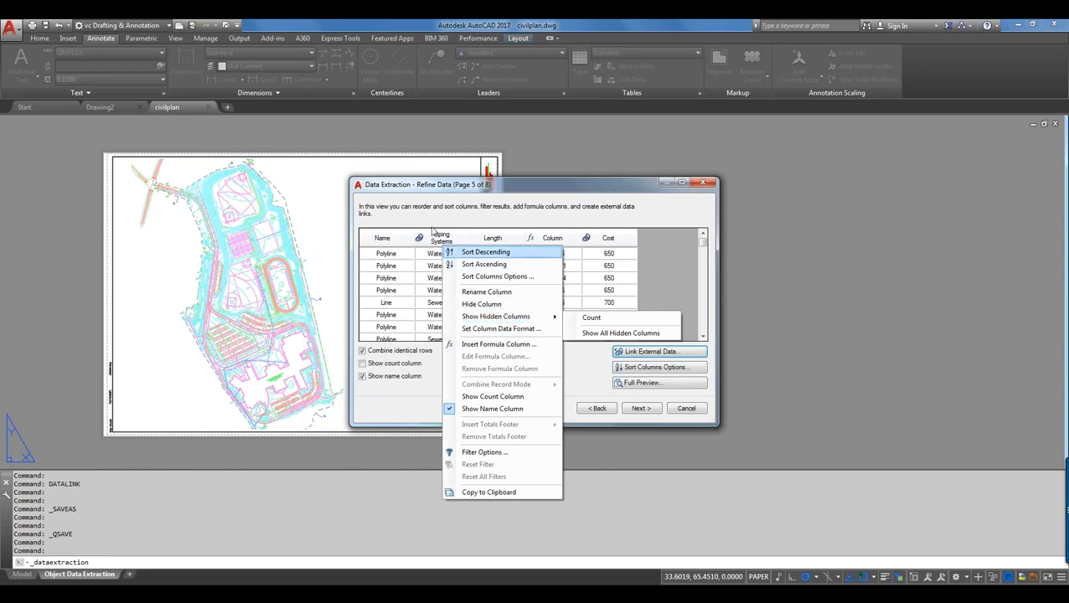
right_click(484, 238)
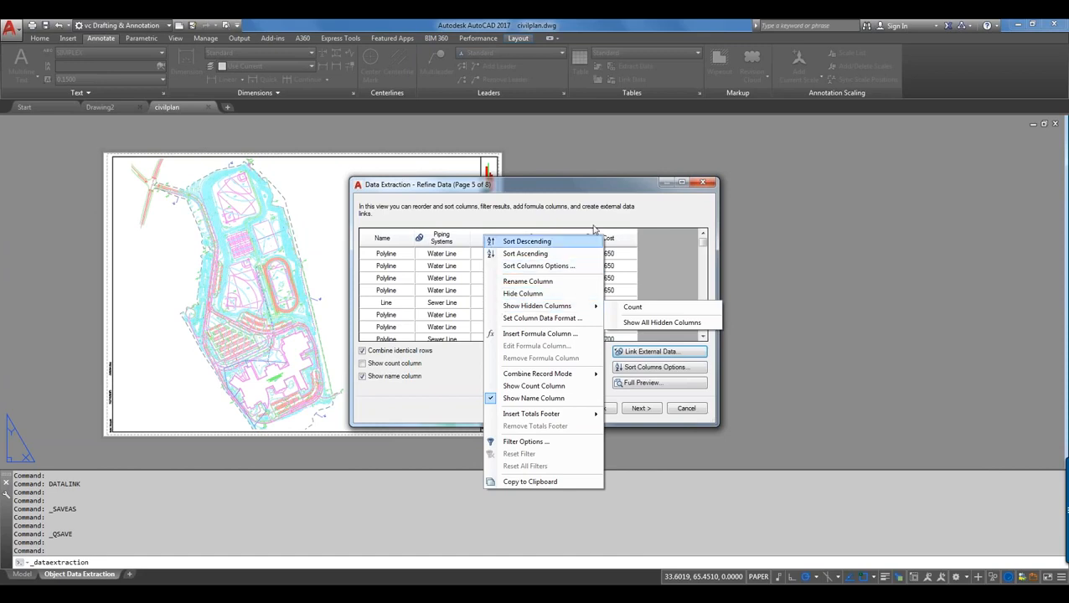
click(656, 262)
mouse_move(702, 251)
mouse_down()
mouse_move(704, 335)
mouse_move(702, 238)
mouse_up()
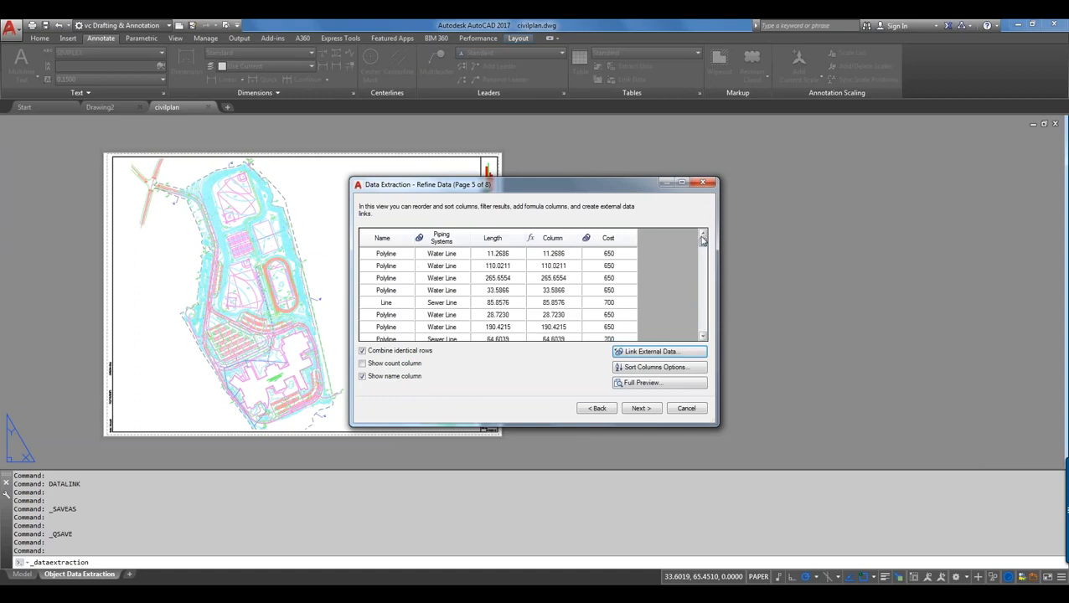
Set the Length column's combine record mode to Sum Values
right_click(514, 245)
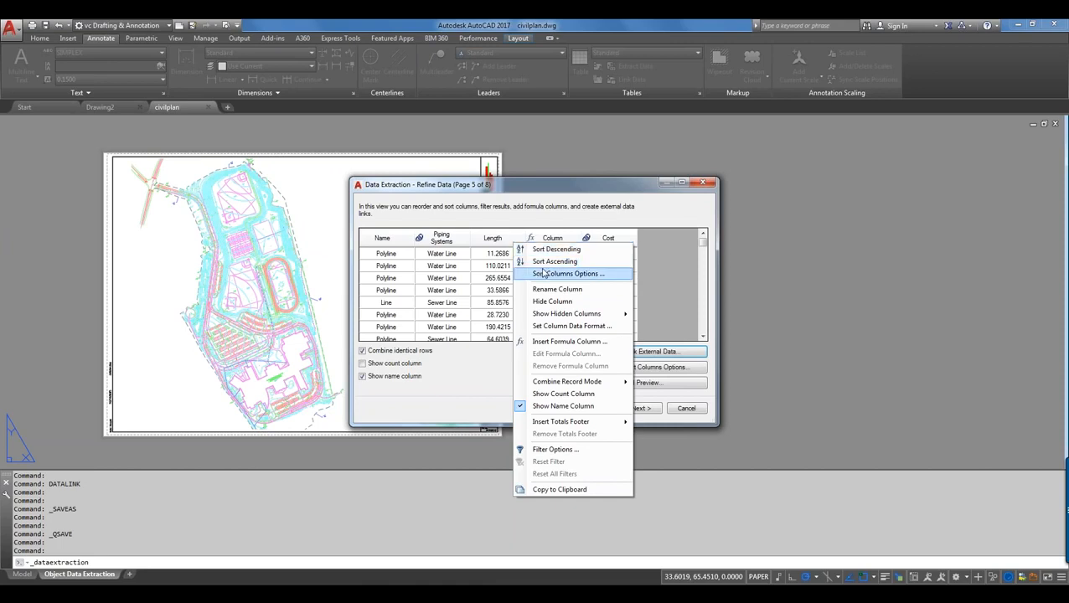
mouse_move(559, 384)
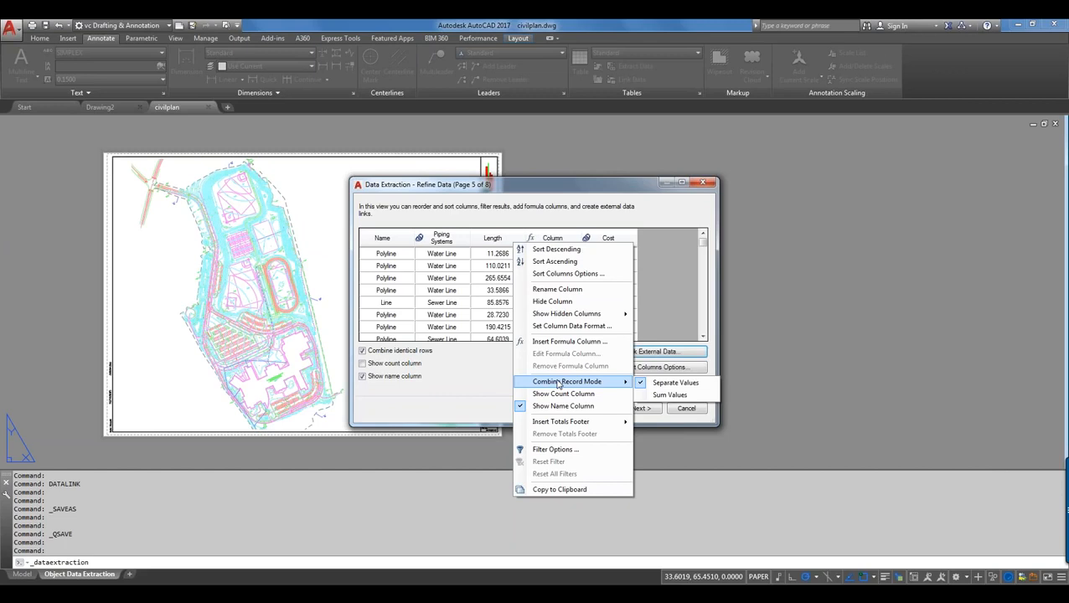
click(662, 394)
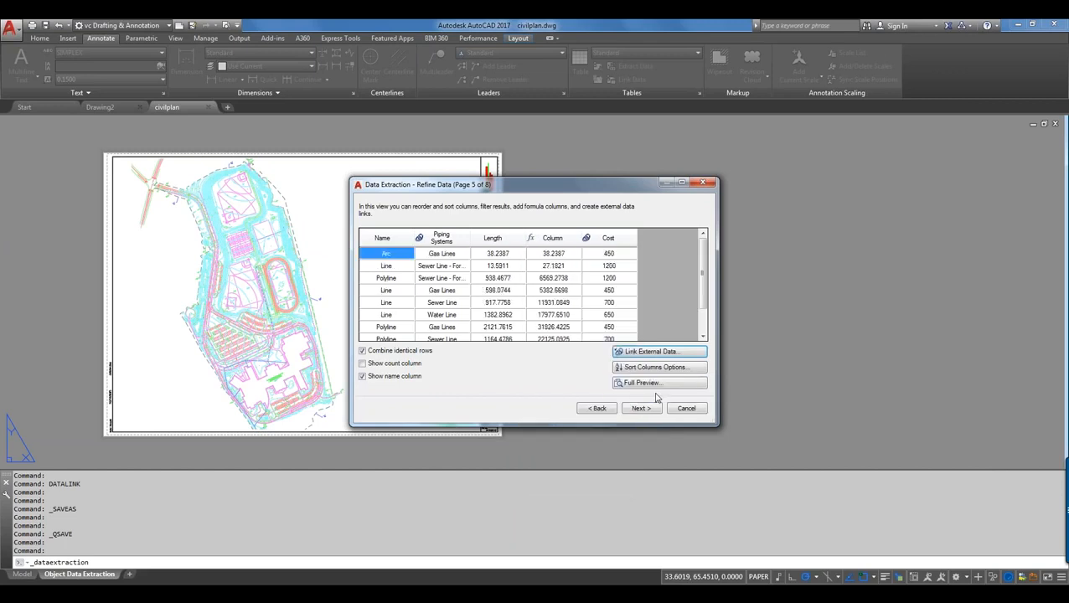
Sort the extracted rows by Length in ascending order and check the column's combine record mode
mouse_move(704, 272)
mouse_down()
mouse_move(684, 305)
mouse_move(689, 270)
mouse_up()
right_click(503, 242)
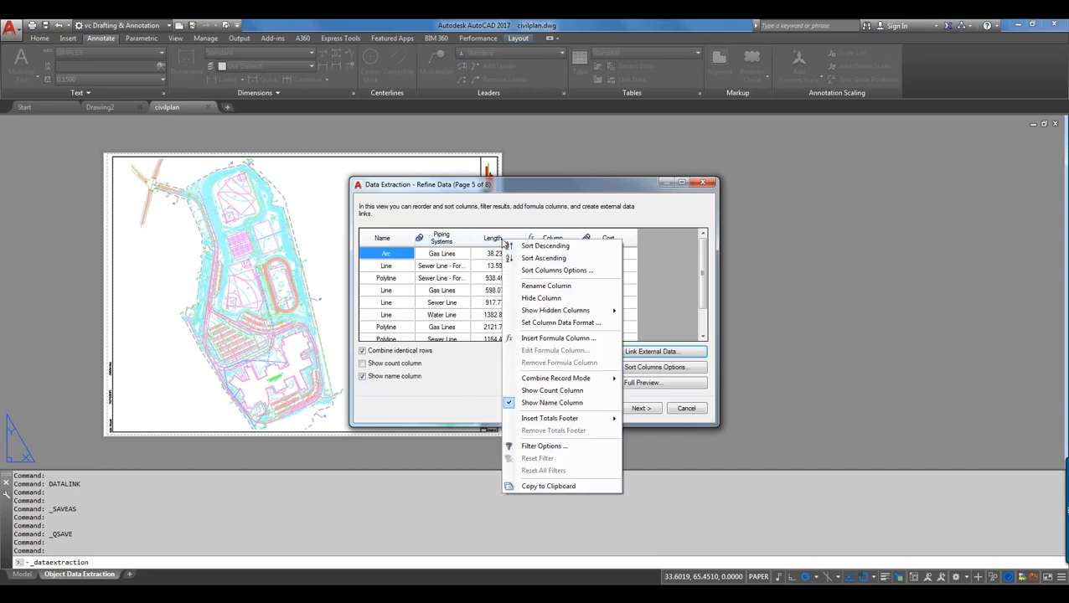
click(494, 241)
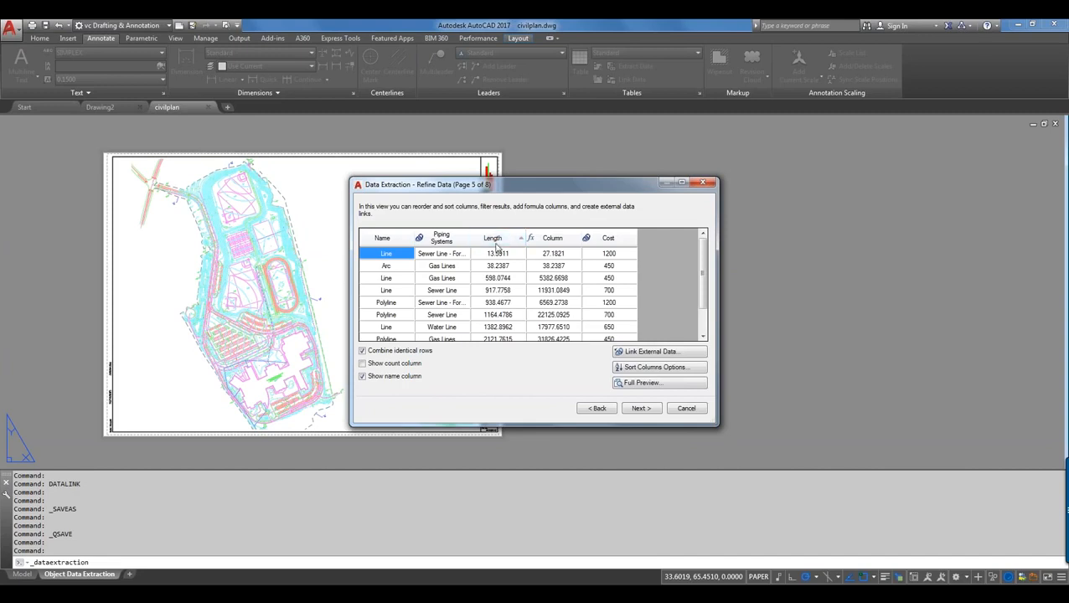
right_click(496, 243)
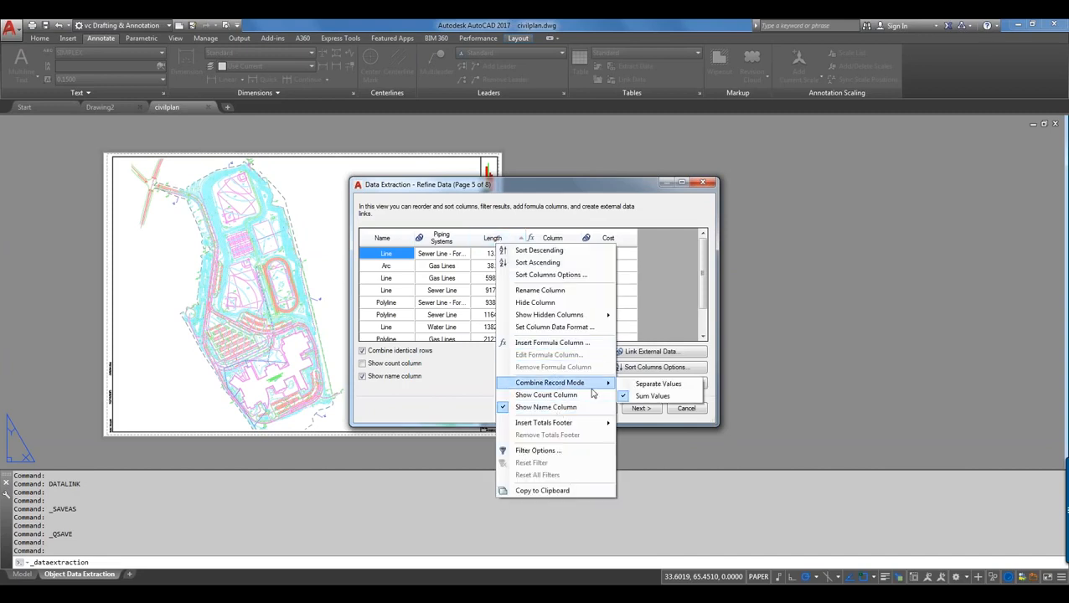
click(702, 212)
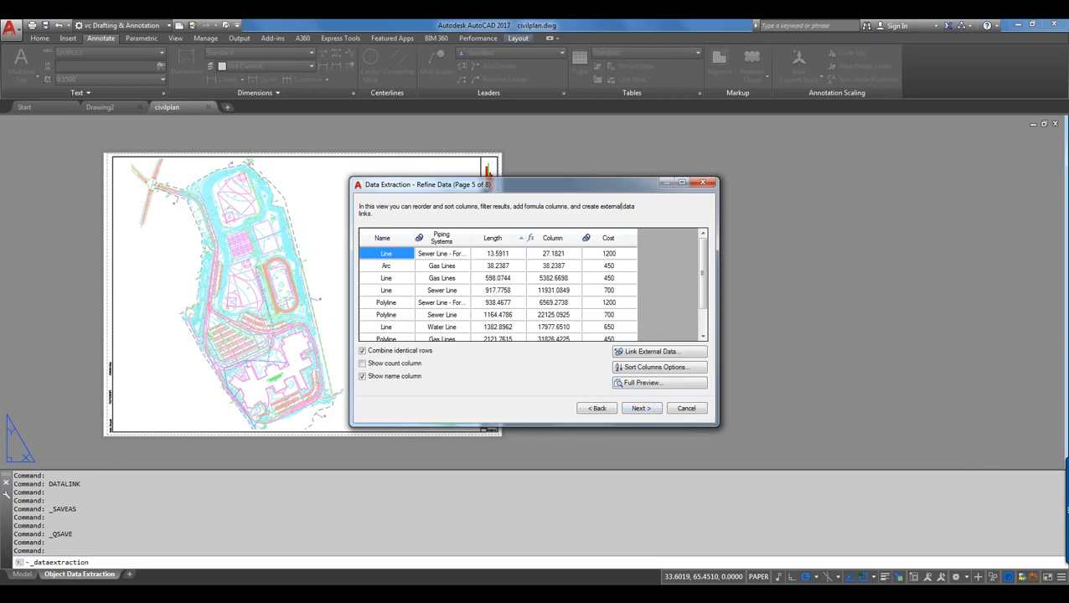
Continue to the table style page of the extraction and open the Cost Table style for modification
click(641, 409)
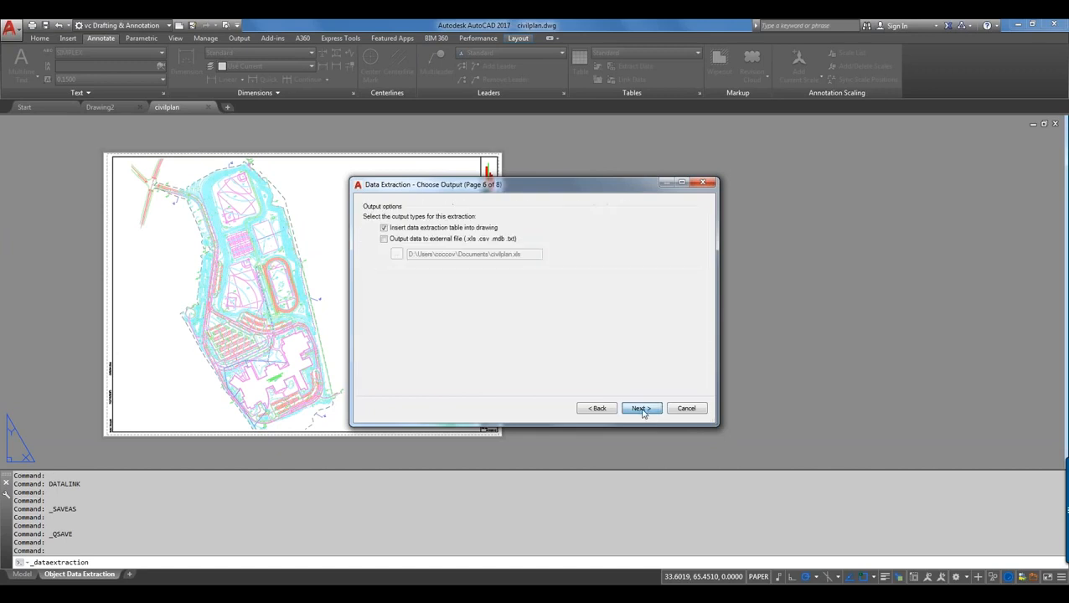
click(642, 408)
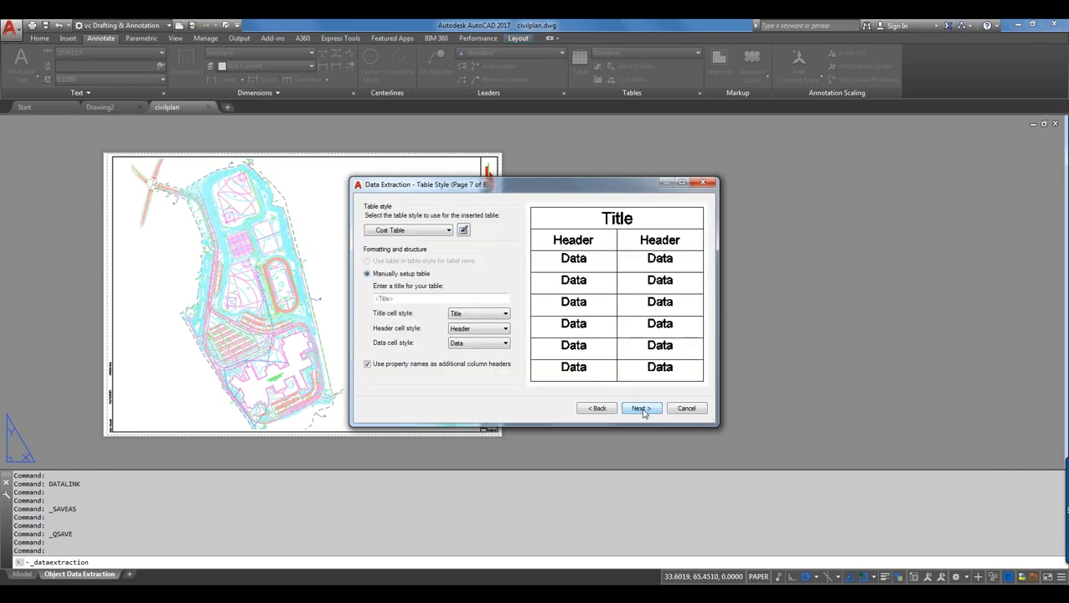
click(463, 229)
click(650, 290)
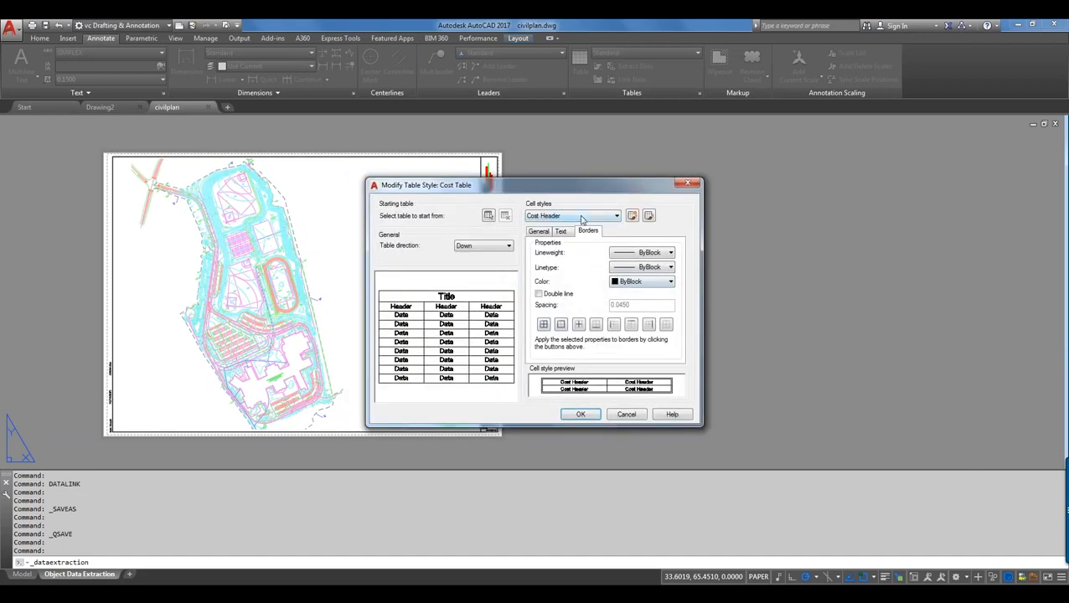
Set the Cost Header cell style's format to Currency with 0.00 precision and the $ symbol, and save the Cost Table style
click(615, 216)
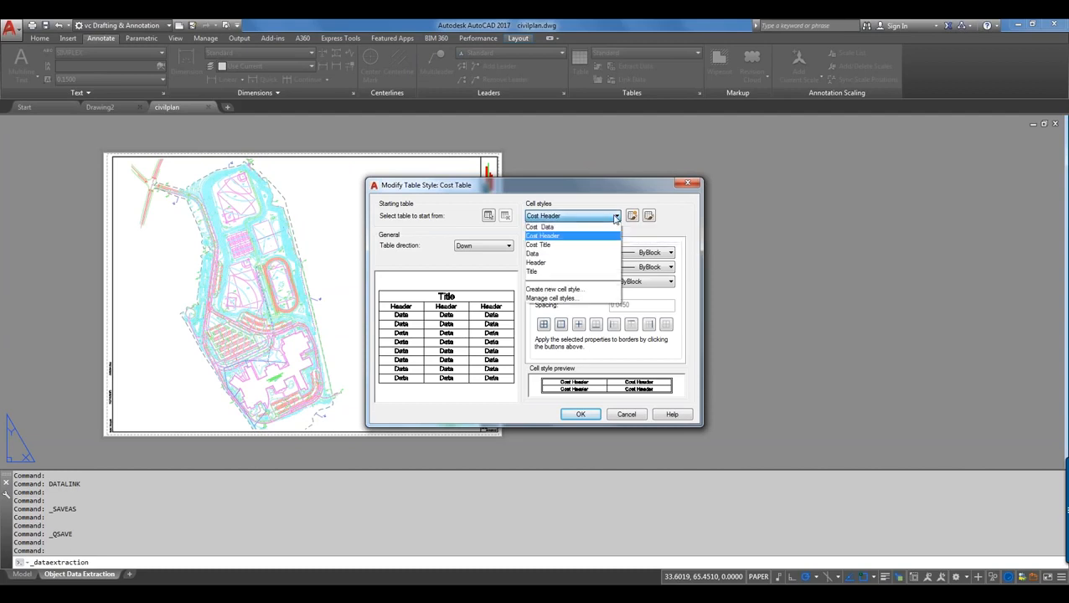
click(612, 203)
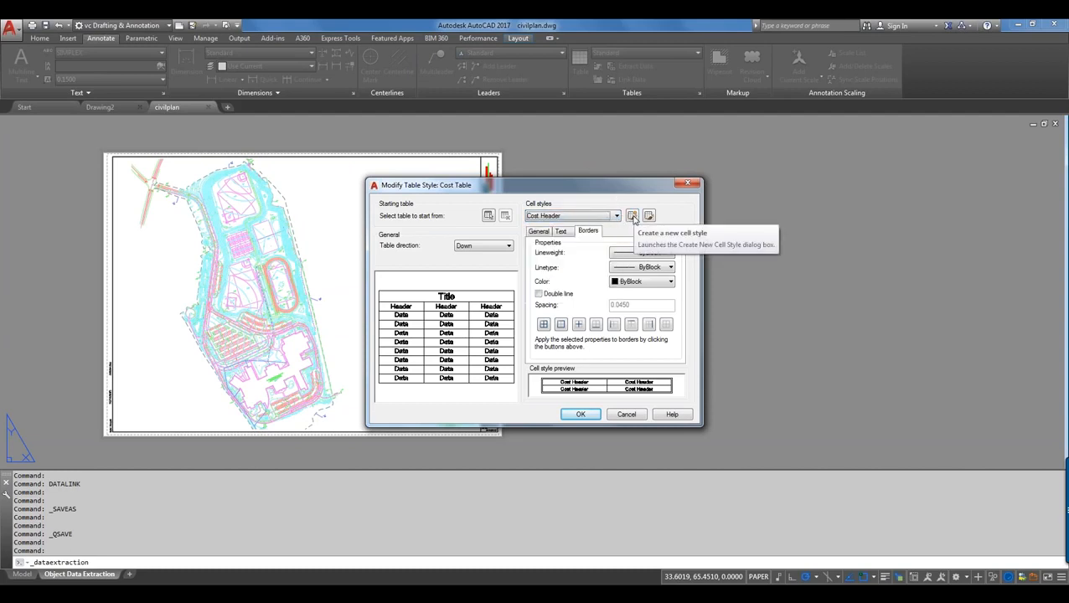
click(560, 231)
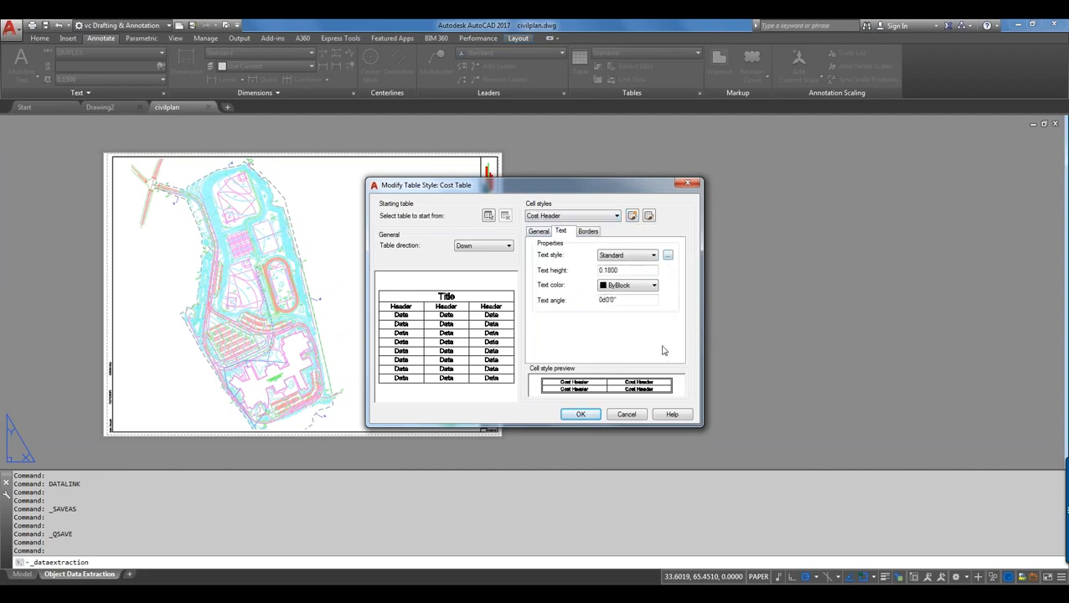
click(541, 231)
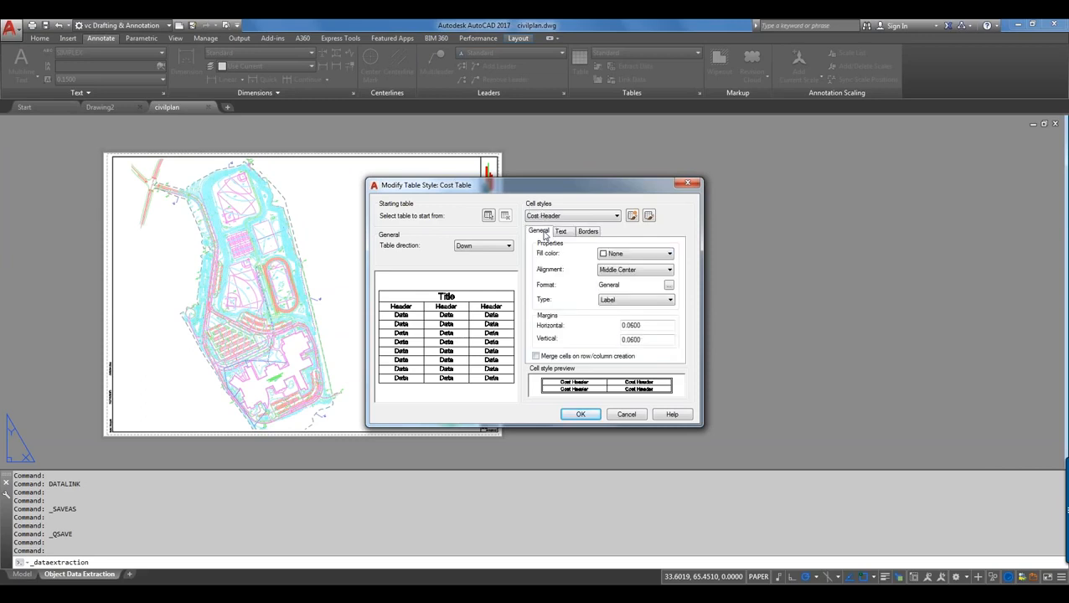
click(654, 301)
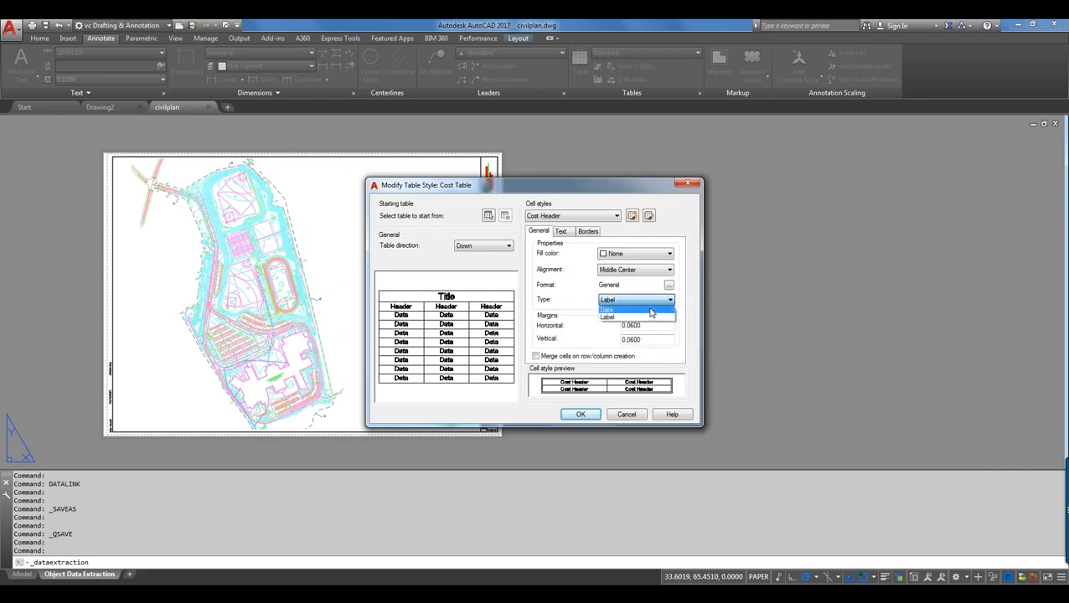
click(669, 285)
click(669, 286)
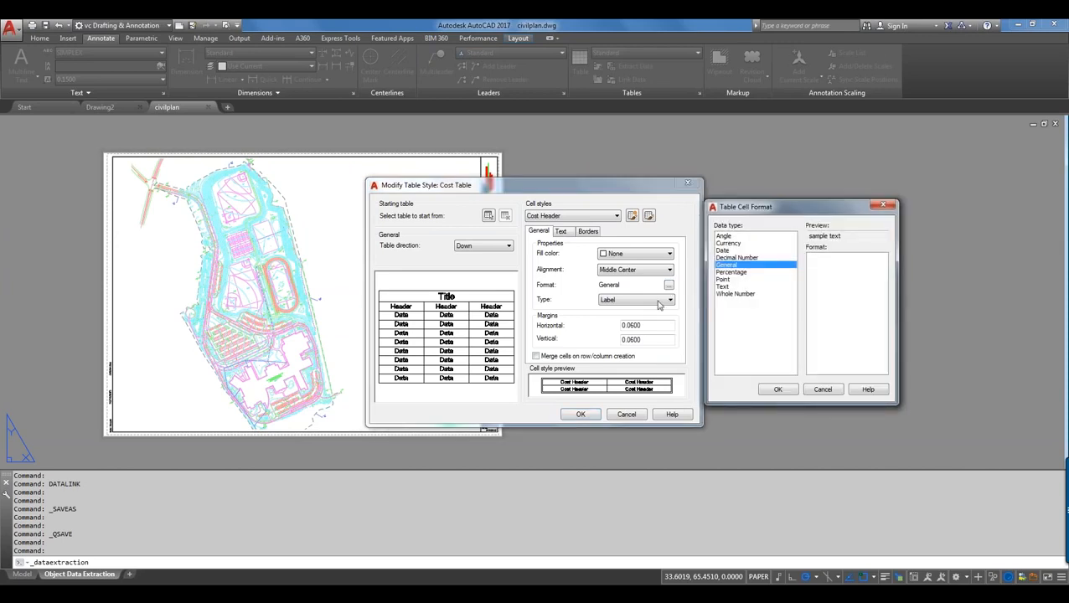
click(729, 243)
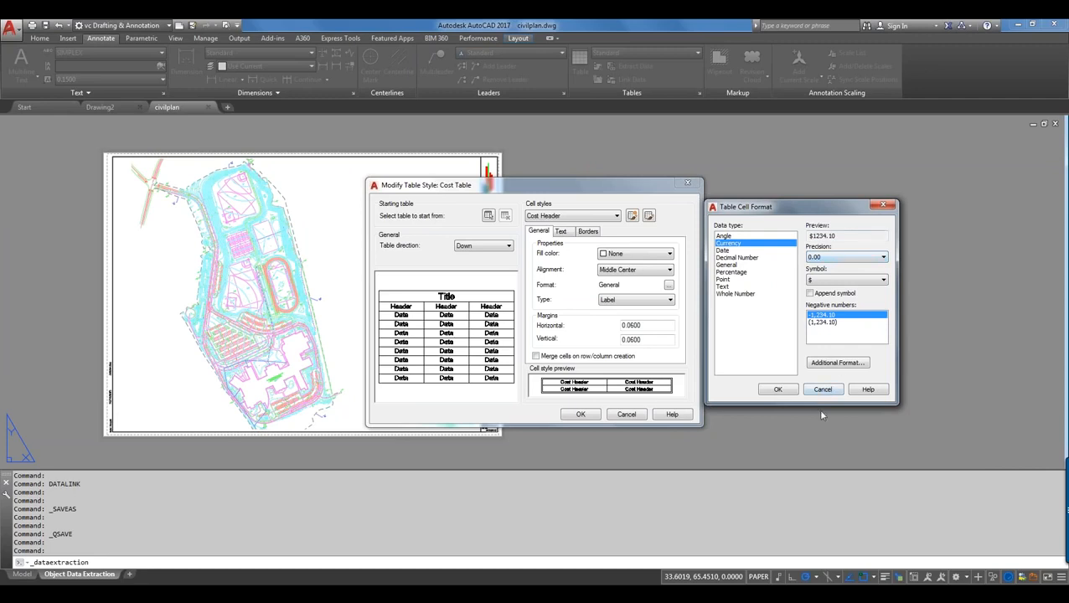
click(778, 389)
click(583, 413)
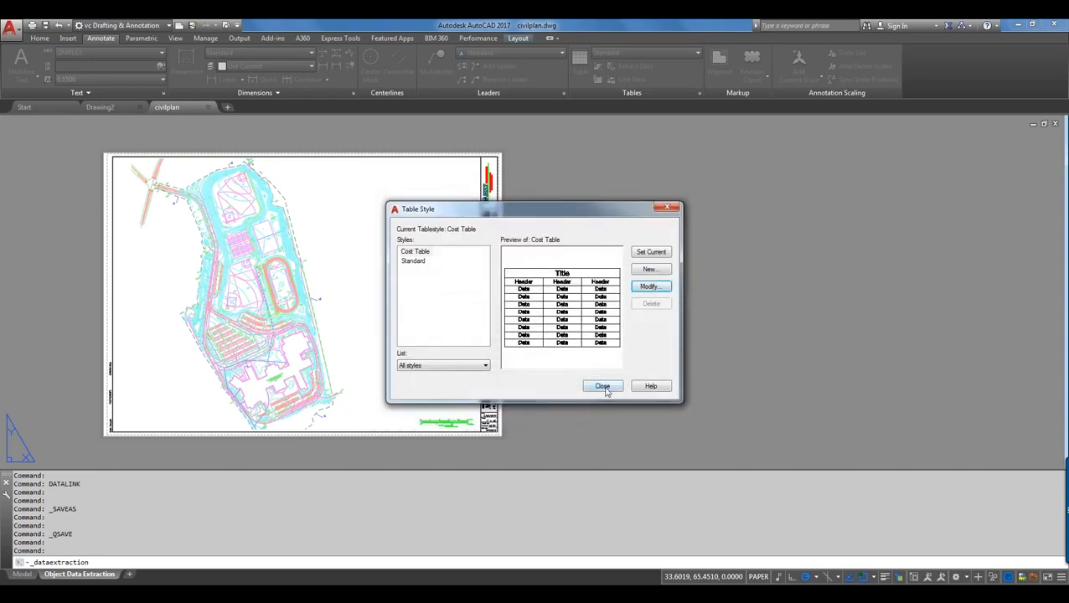
click(603, 387)
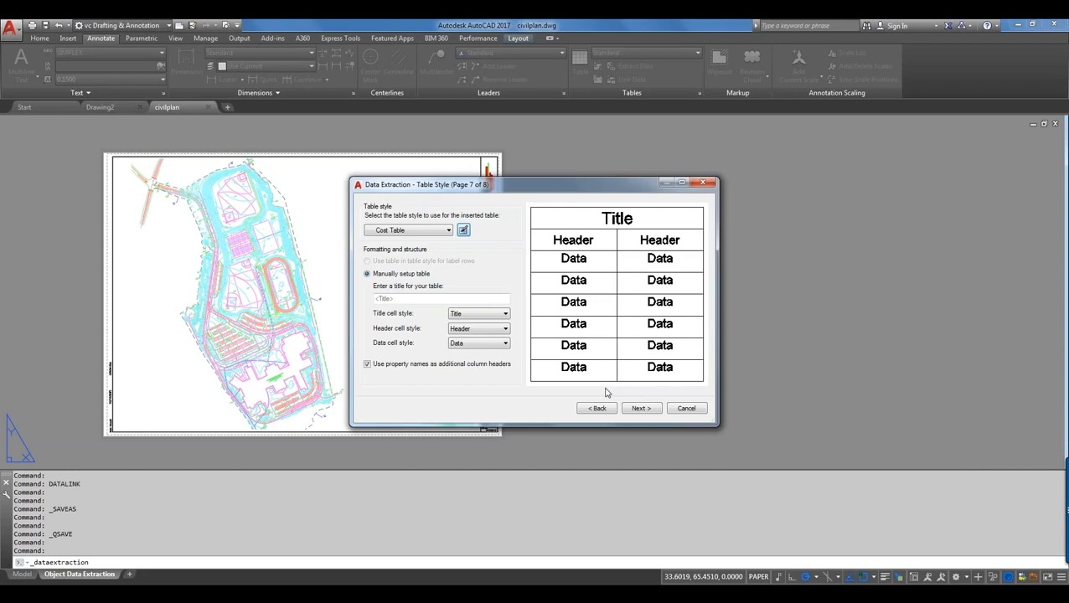
Title the extraction table Pipe Total and assign the Cost Title cell style to its title
click(434, 299)
text(Pipe Total)
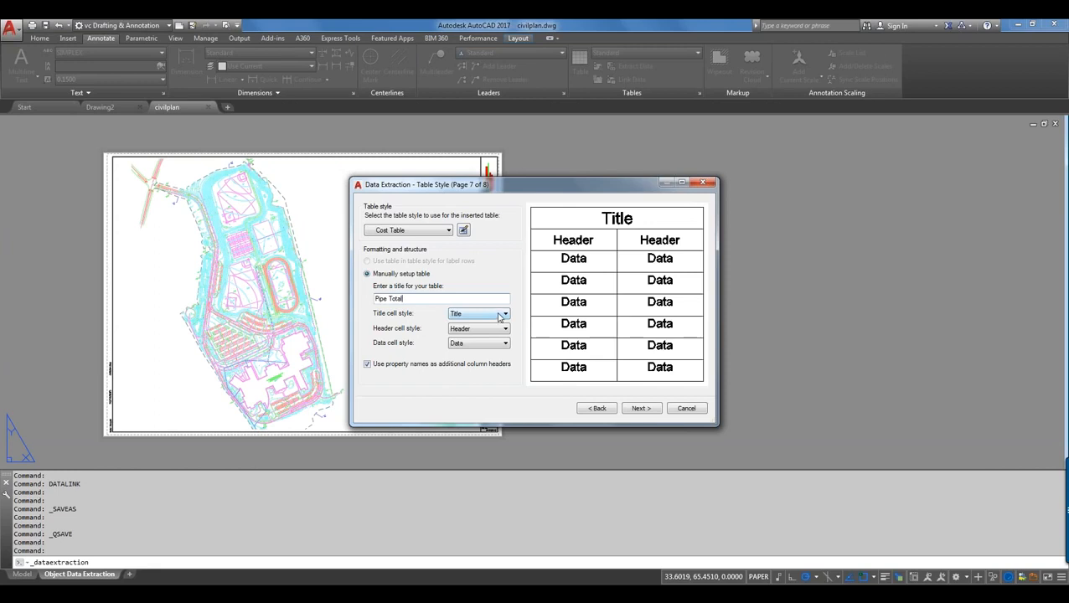
click(501, 315)
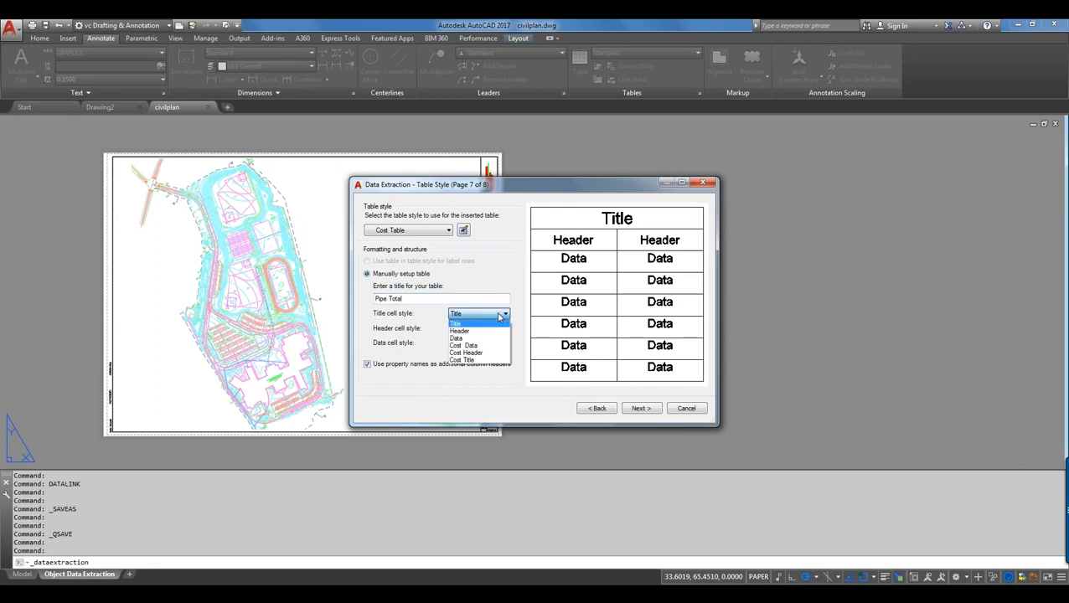
click(479, 352)
click(480, 330)
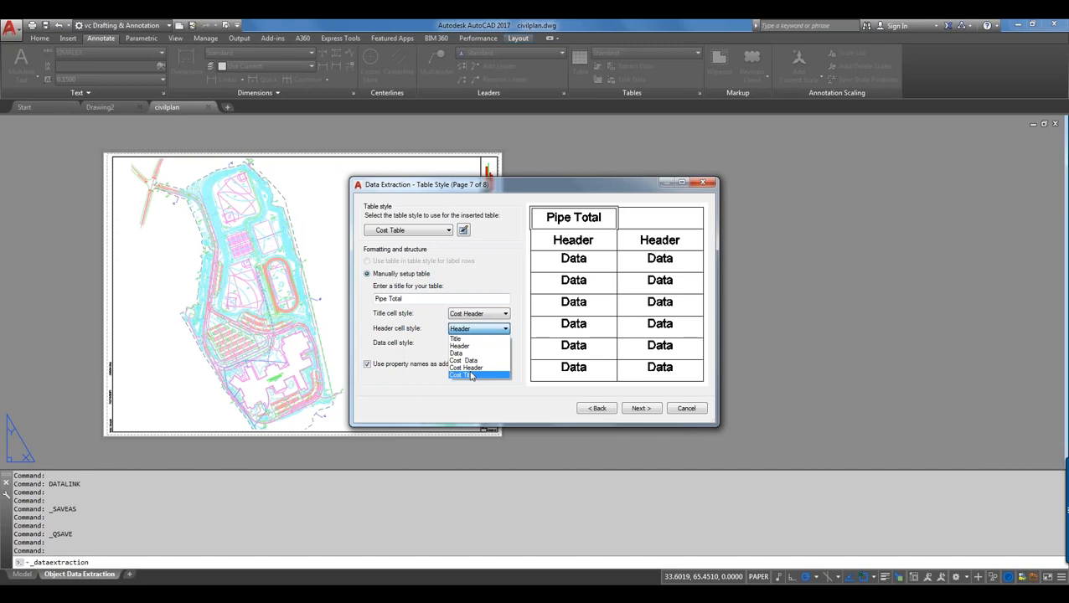
click(491, 316)
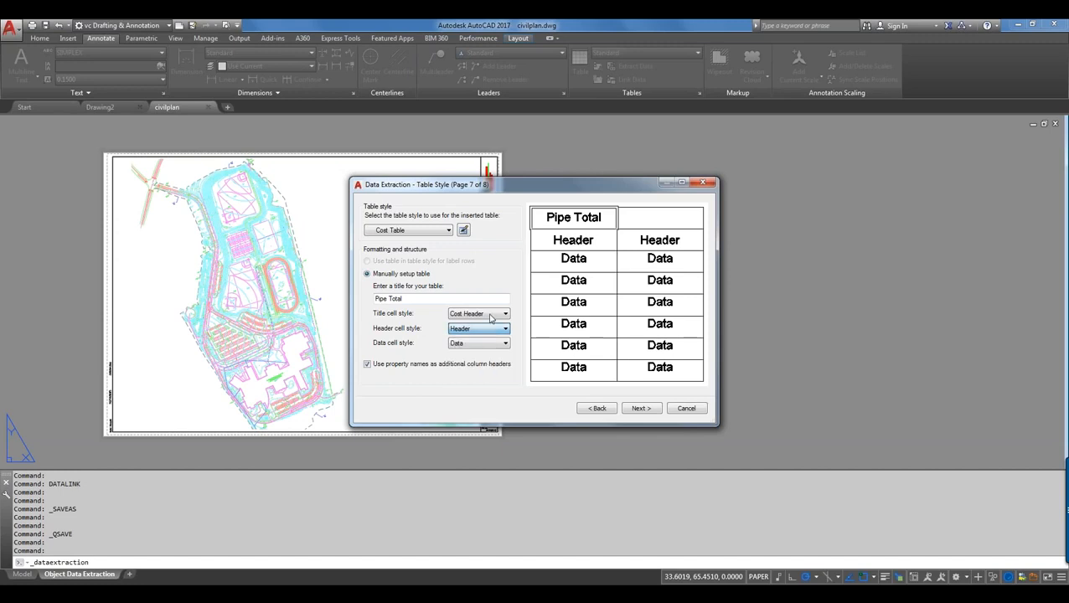
click(492, 316)
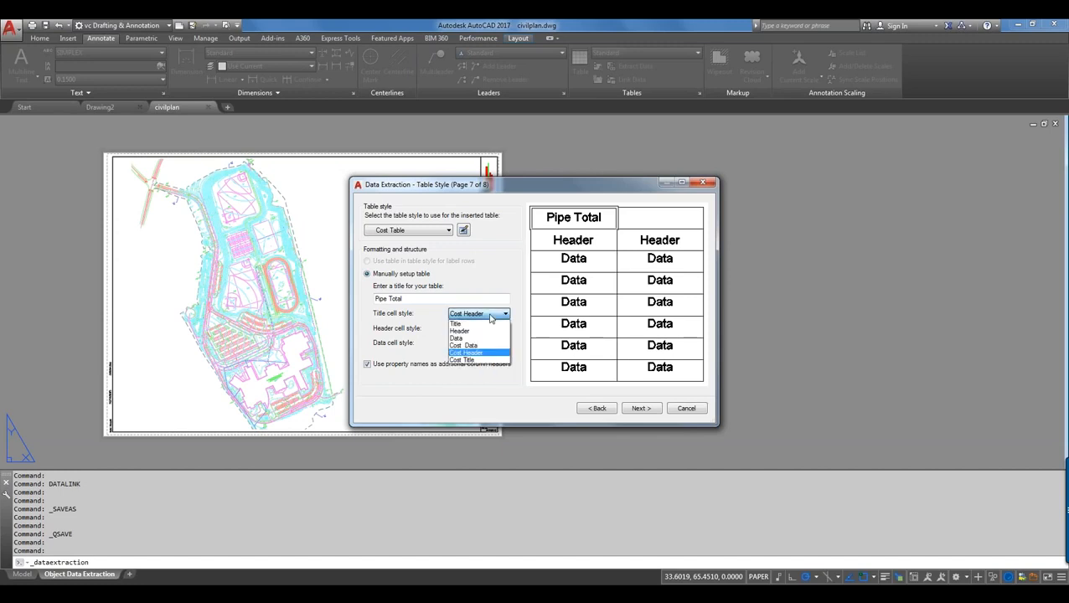
click(478, 361)
Assign the Cost Header cell style to the table's headers and the Cost Data cell style to its data cells
click(475, 330)
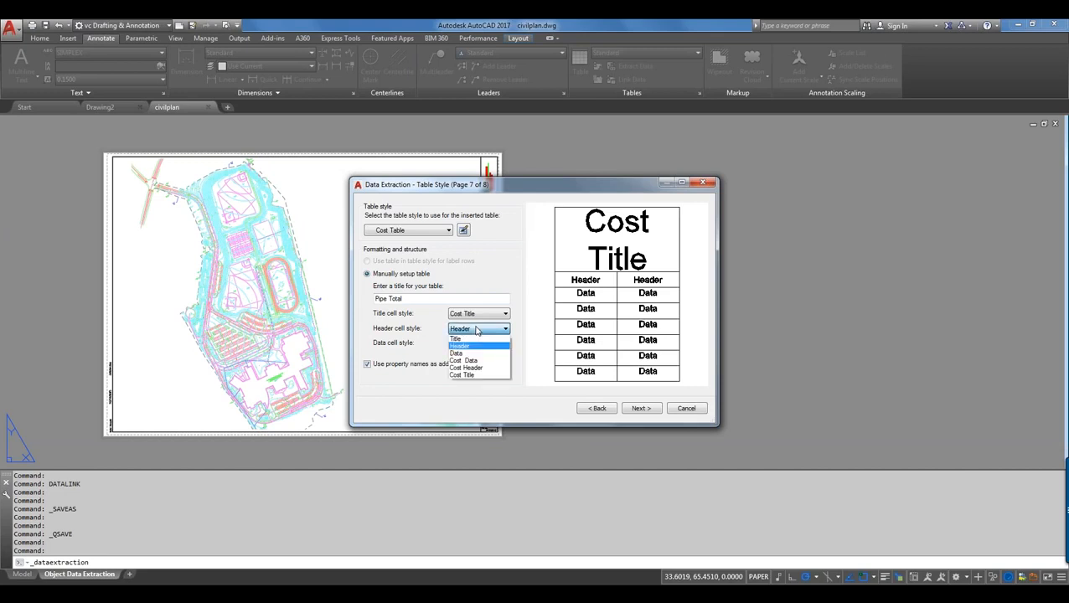
click(476, 373)
click(474, 343)
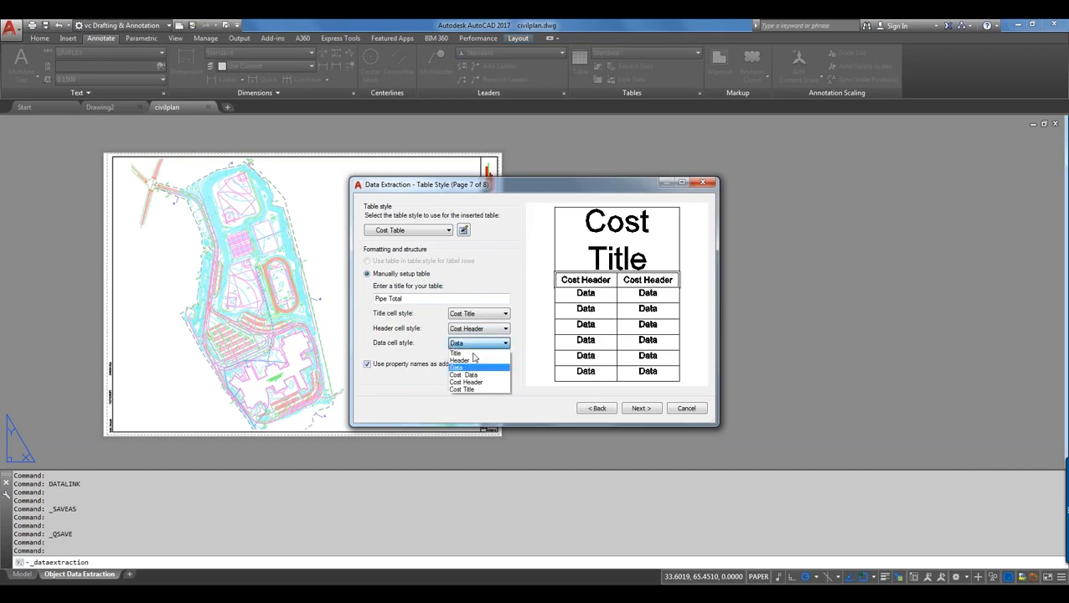
click(469, 375)
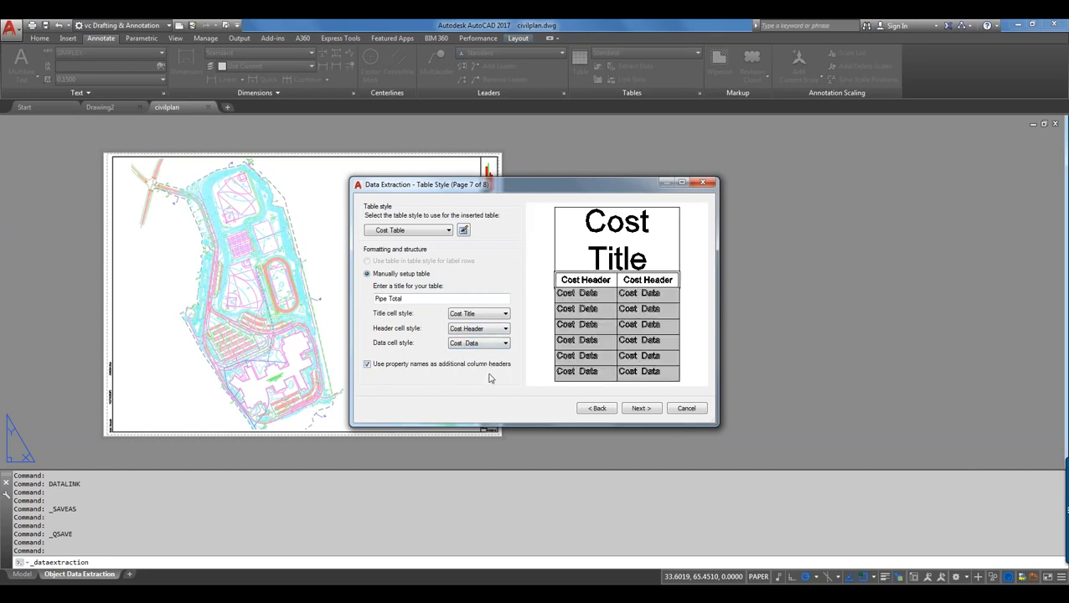
Finish the data extraction and insert the Pipe Total table in the empty area beside the site plan
click(652, 411)
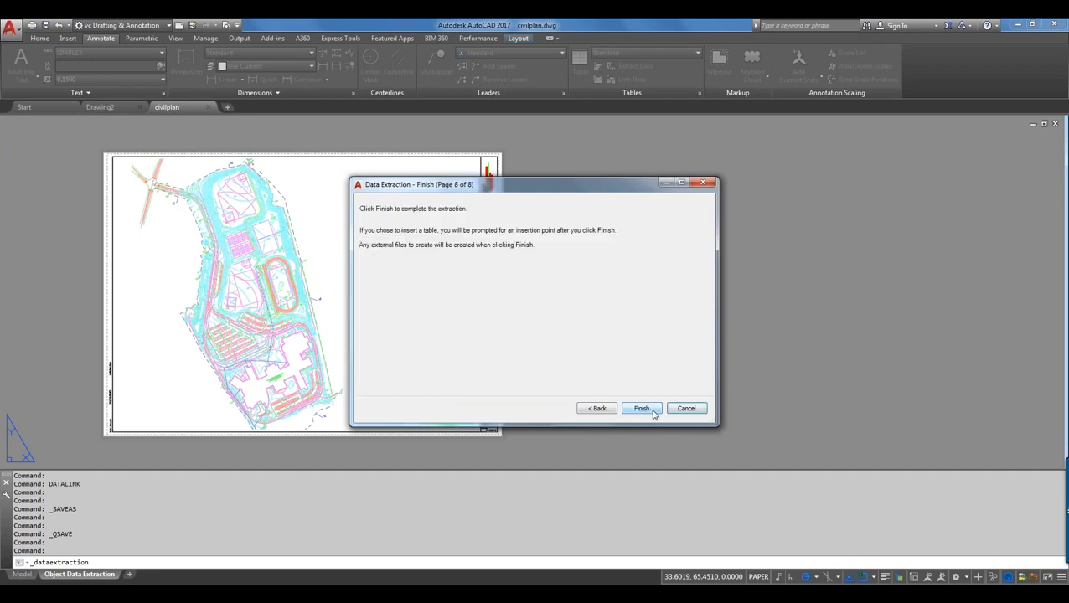
click(653, 412)
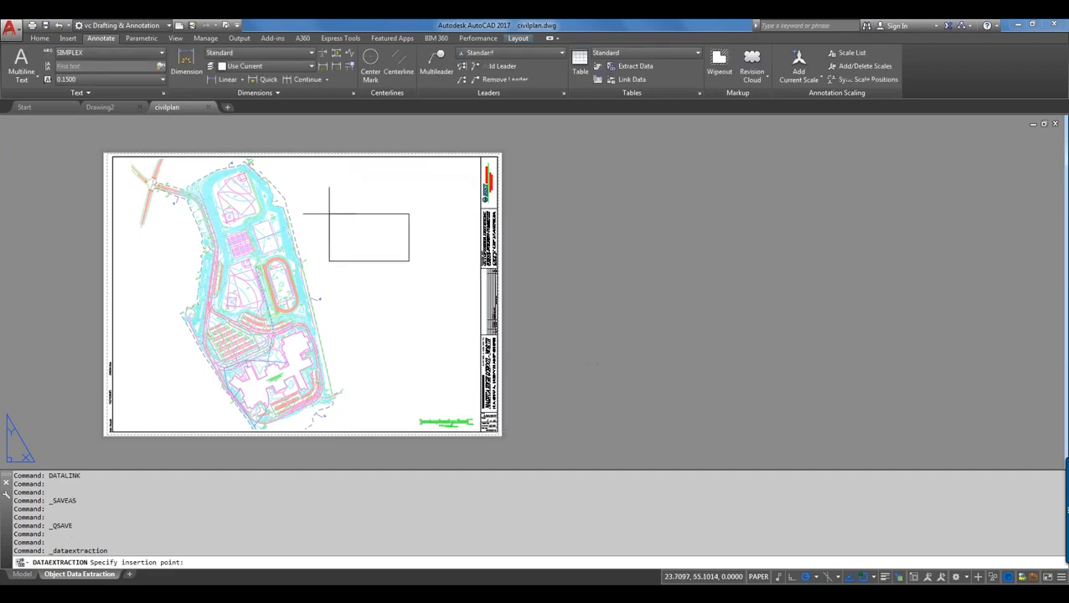
click(373, 191)
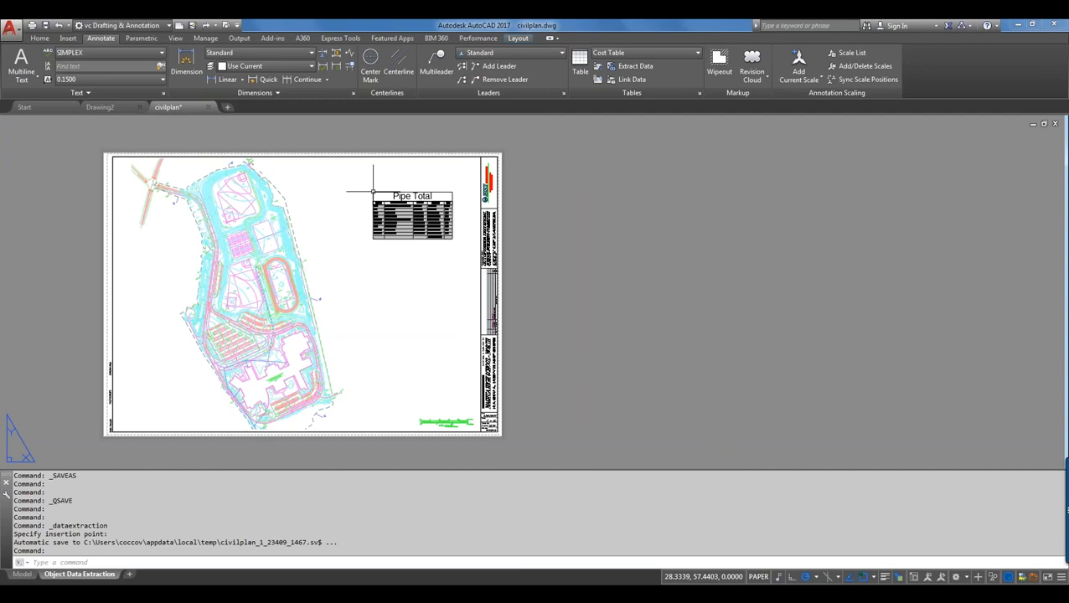
scroll(412, 222, up, 6)
middle_drag(412, 222, 392, 309)
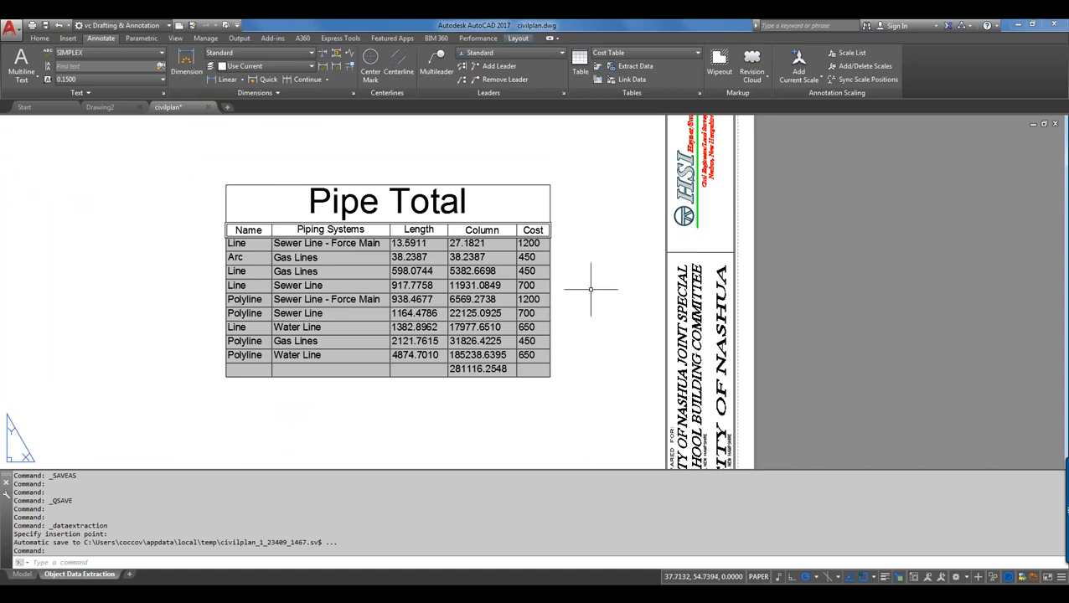
click(533, 279)
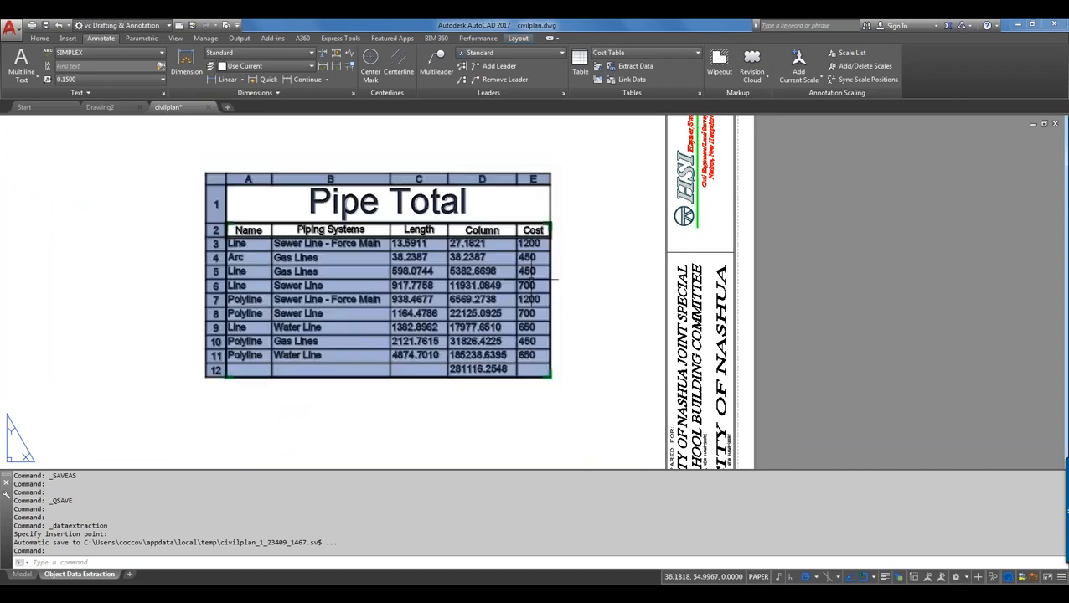
key(Escape)
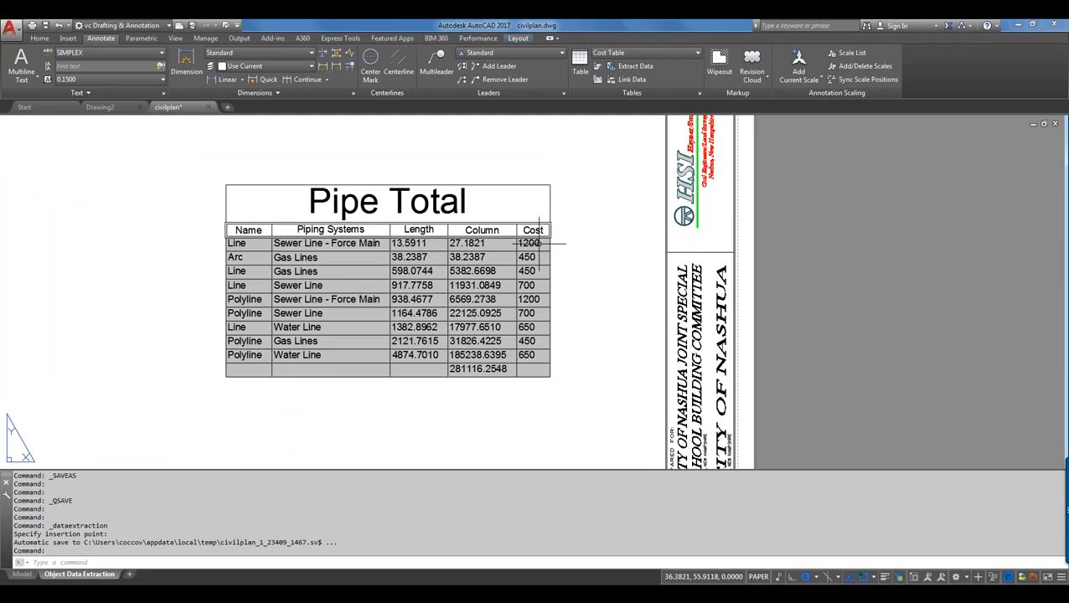
click(539, 243)
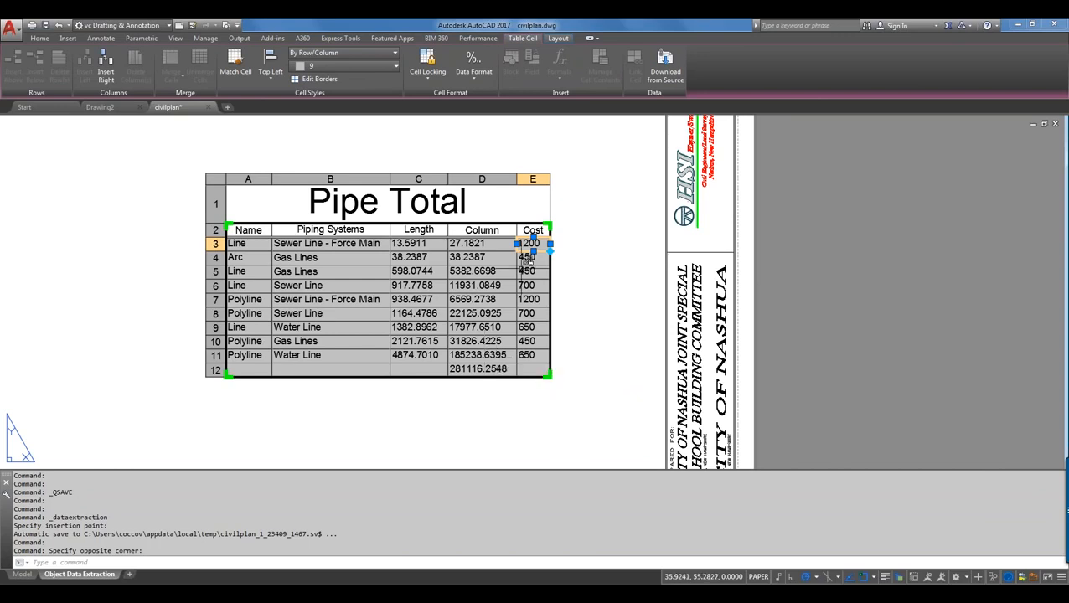
key(Escape)
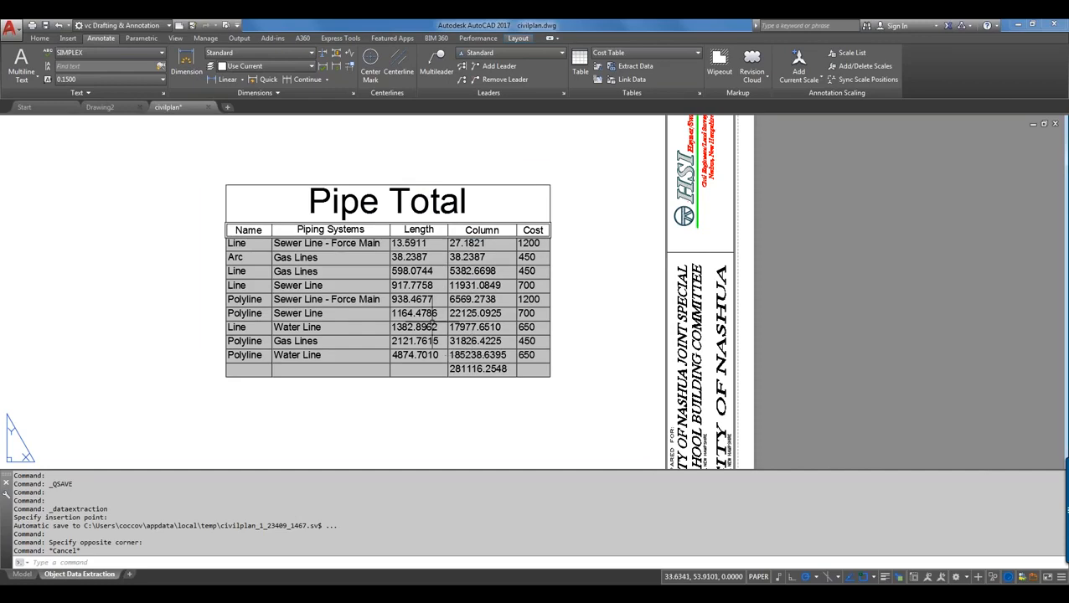
click(321, 370)
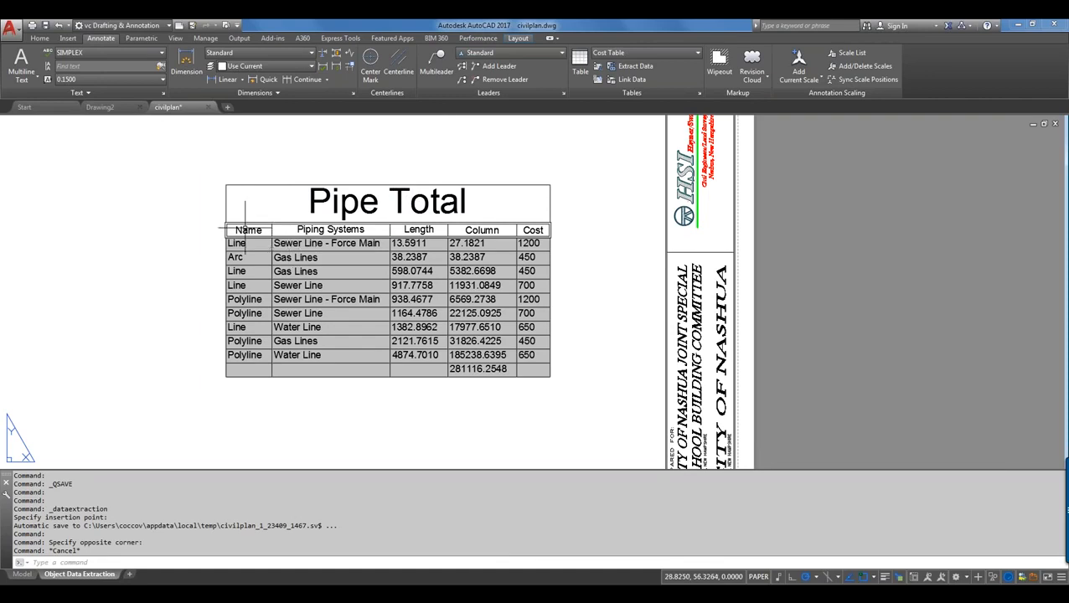
click(237, 184)
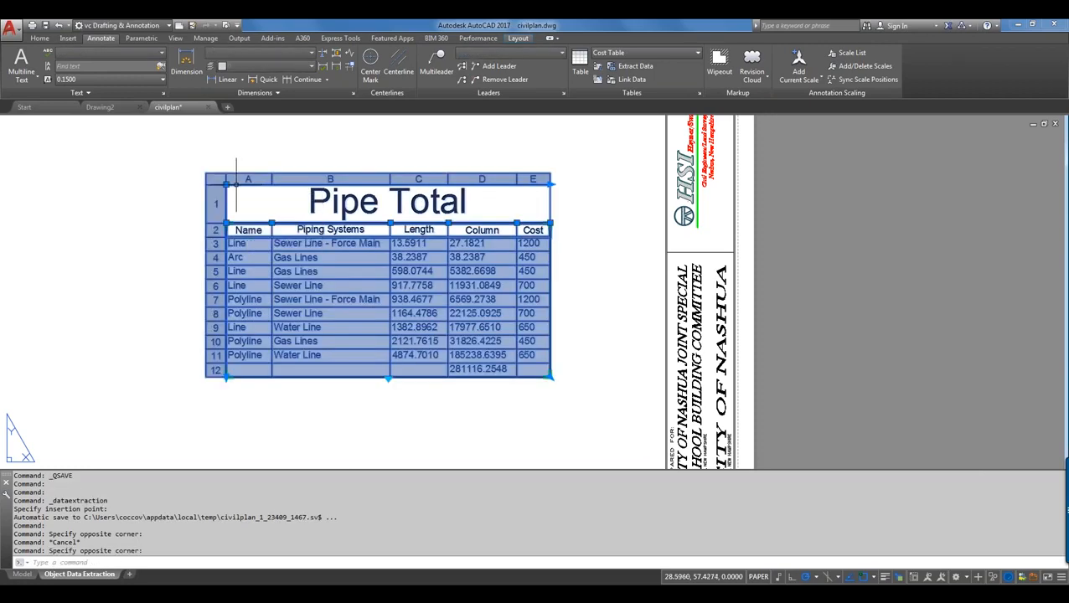
scroll(237, 184, up, 3)
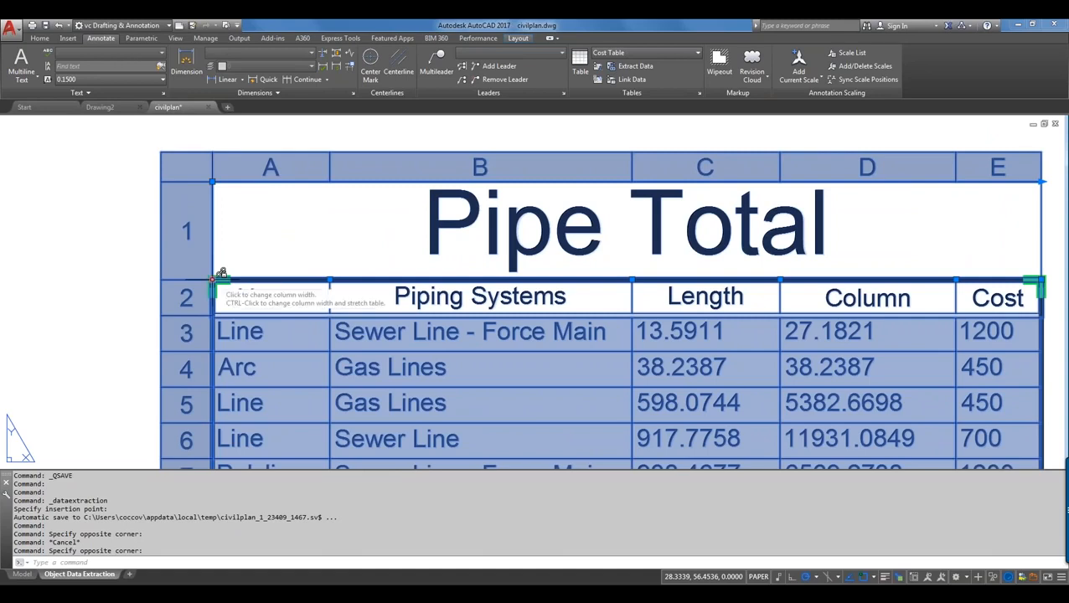
right_click(214, 282)
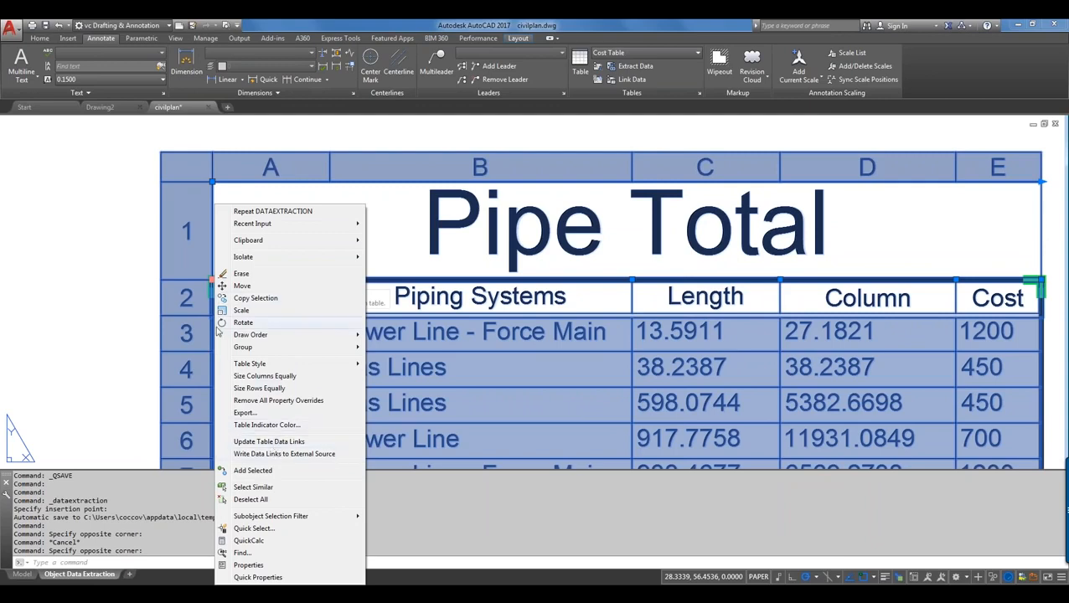
key(Escape)
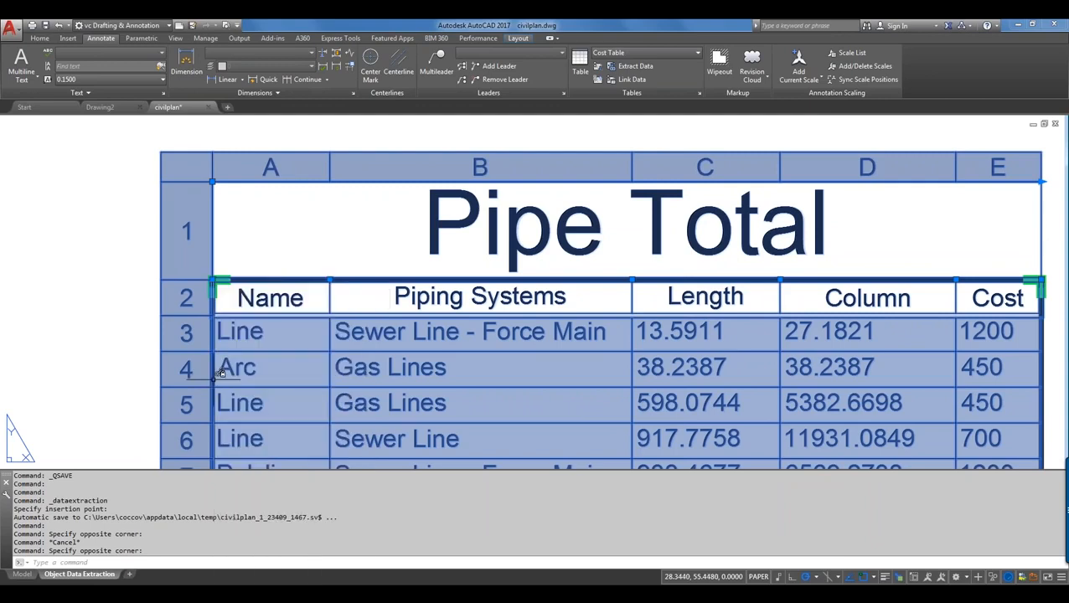
right_click(220, 282)
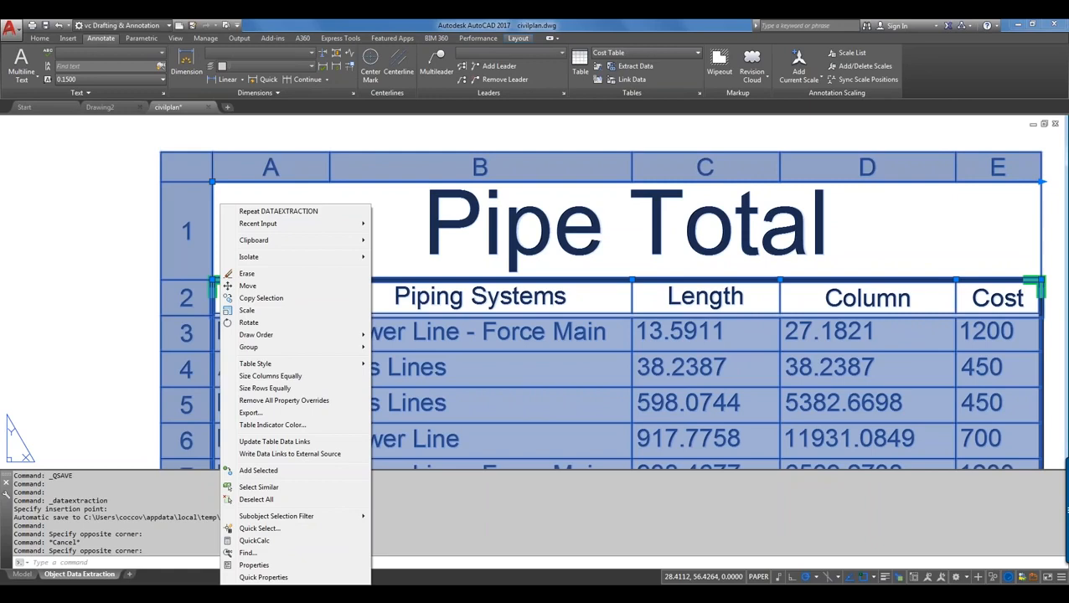
key(Escape)
key(Escape)
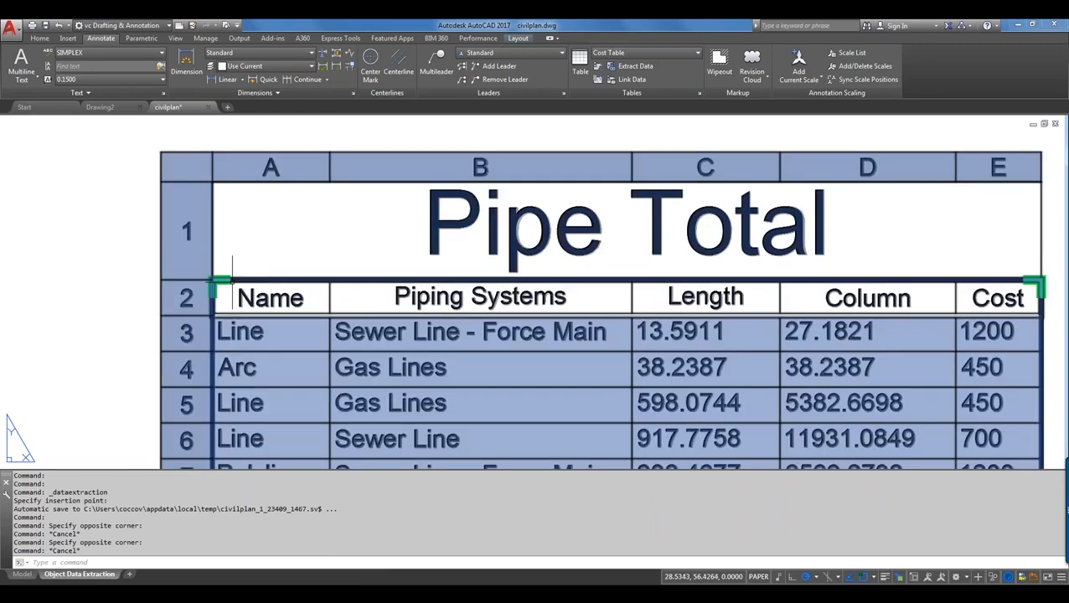
Set the locking of the Name header cell A2 in the Pipe Total table to Unlocked
click(231, 278)
click(232, 280)
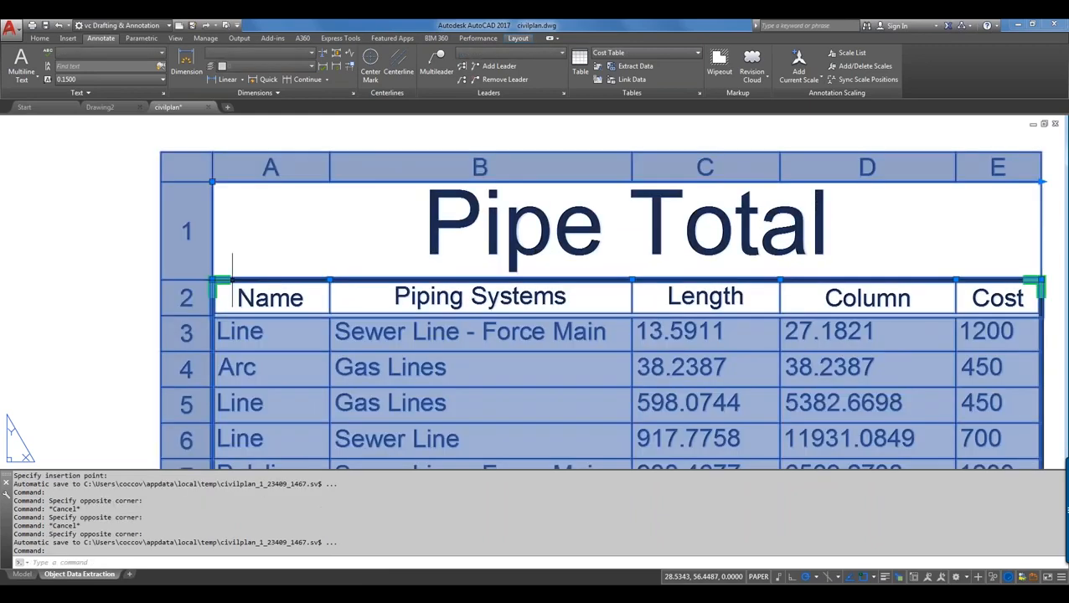
click(218, 269)
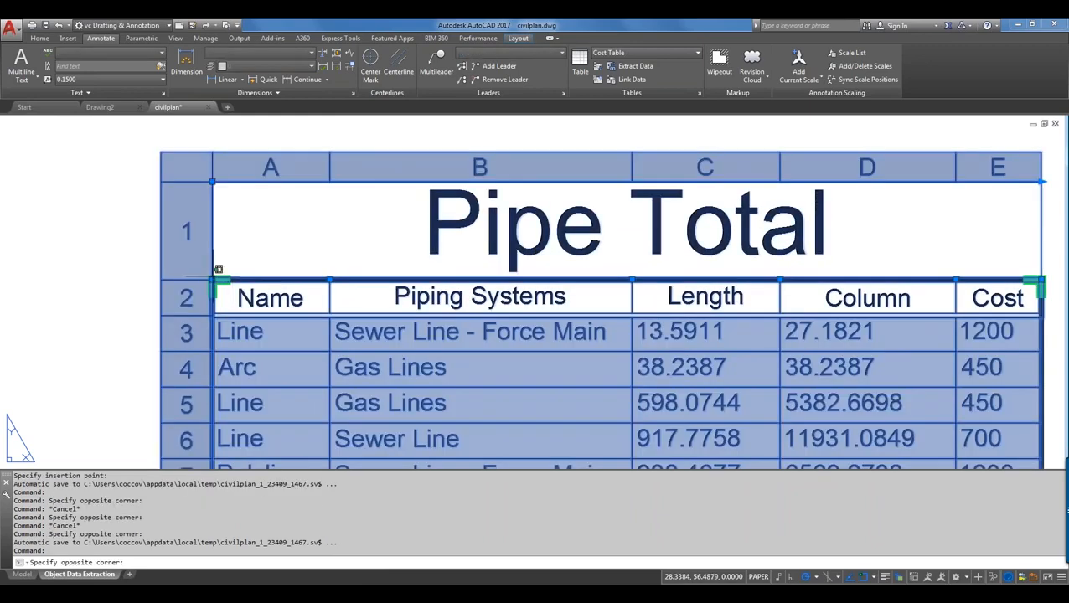
click(217, 273)
click(213, 287)
right_click(214, 287)
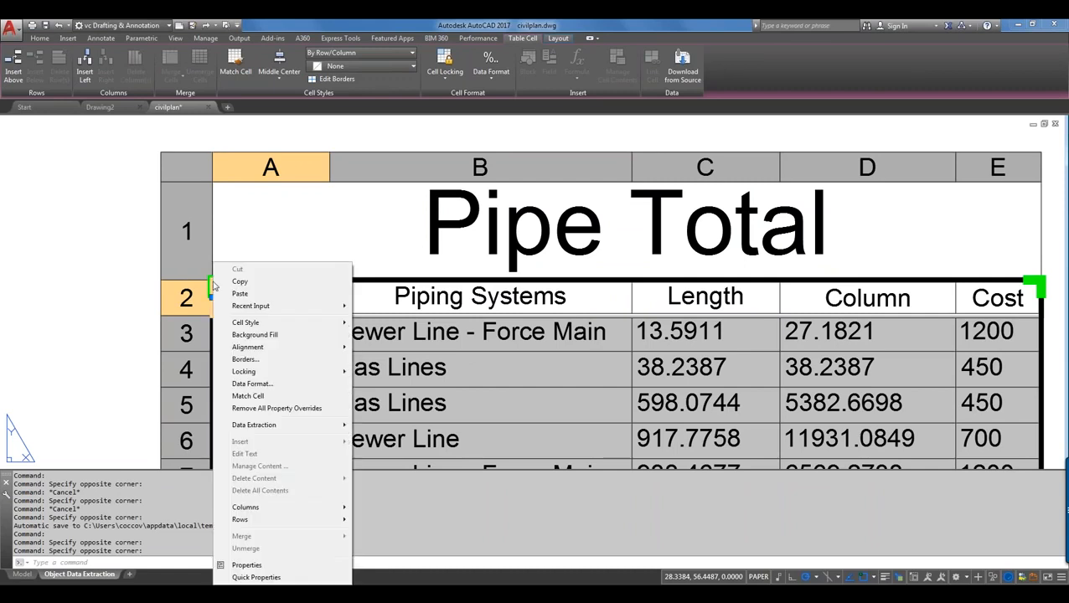
mouse_move(252, 372)
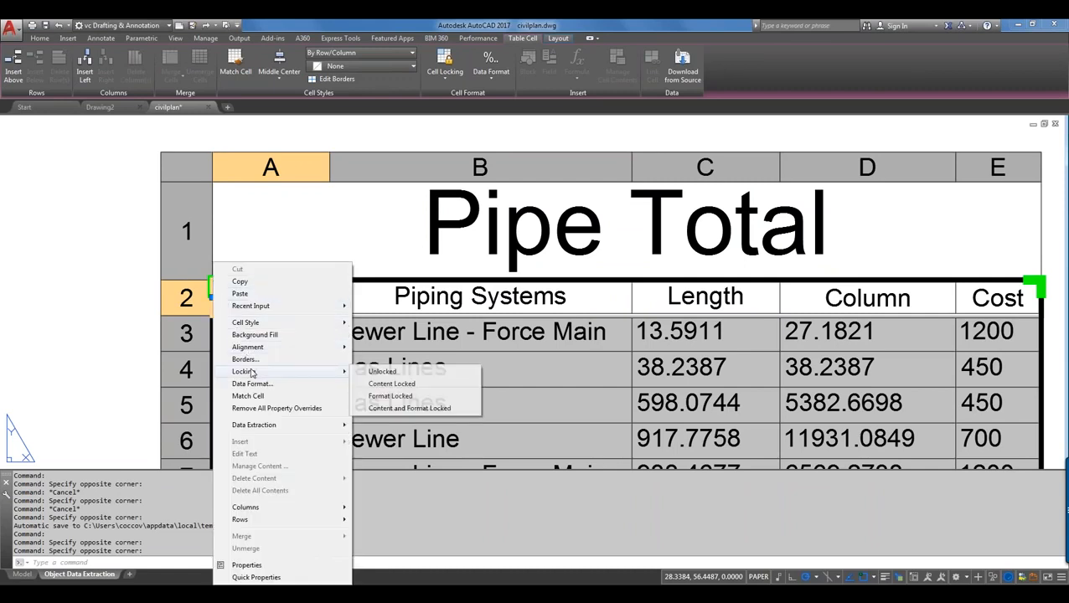
click(407, 374)
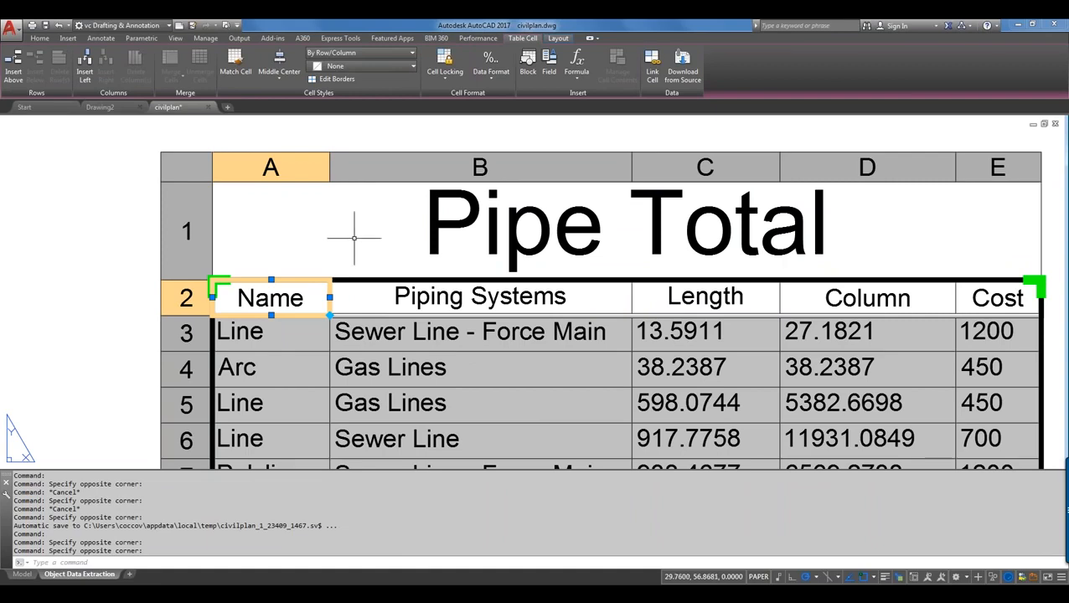
key(Escape)
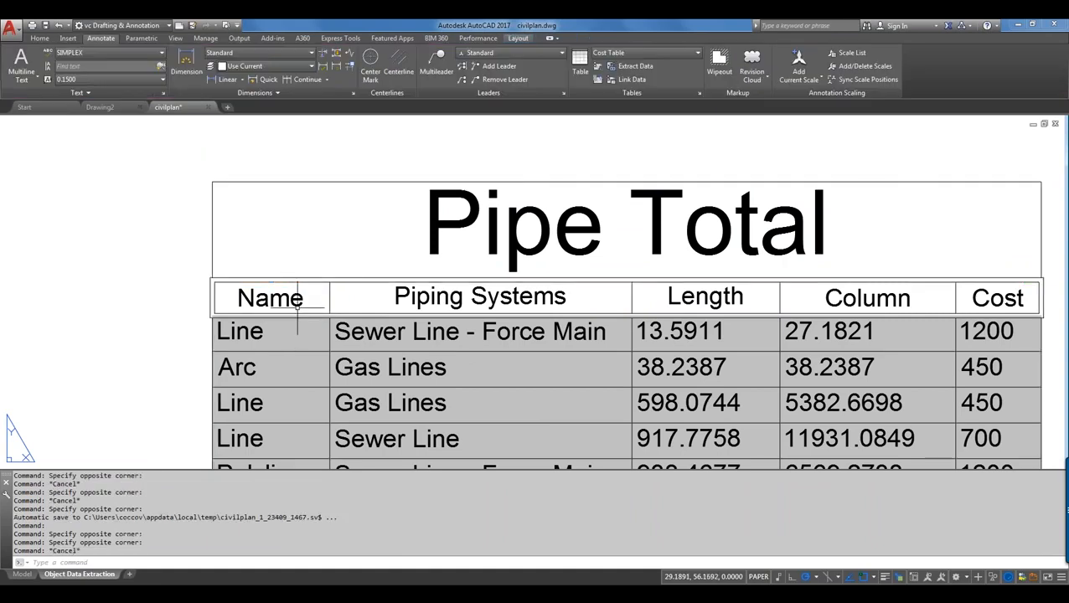
click(276, 293)
right_click(273, 299)
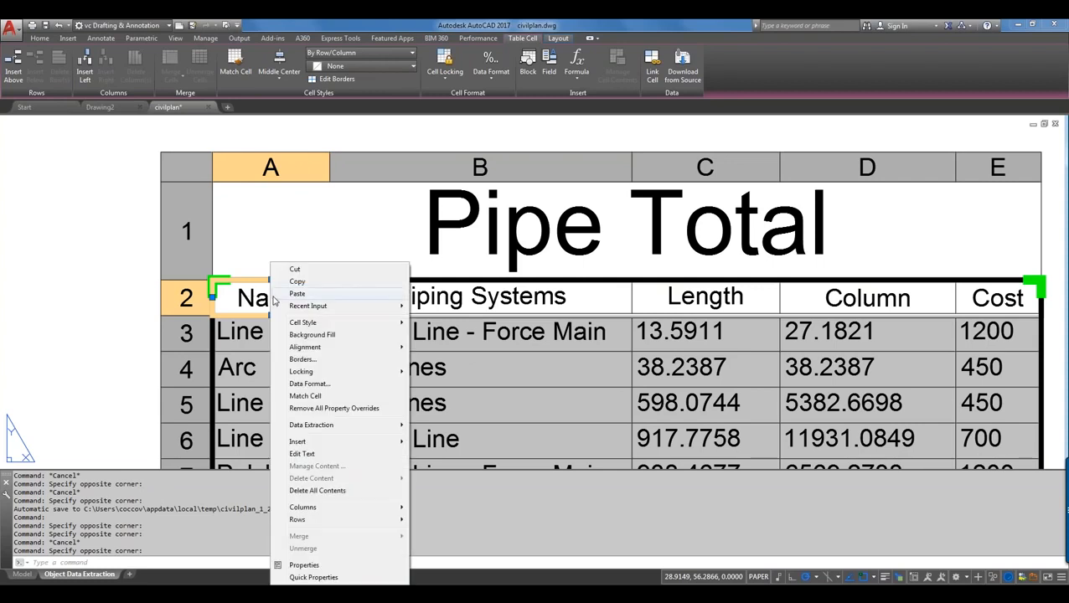
click(1004, 335)
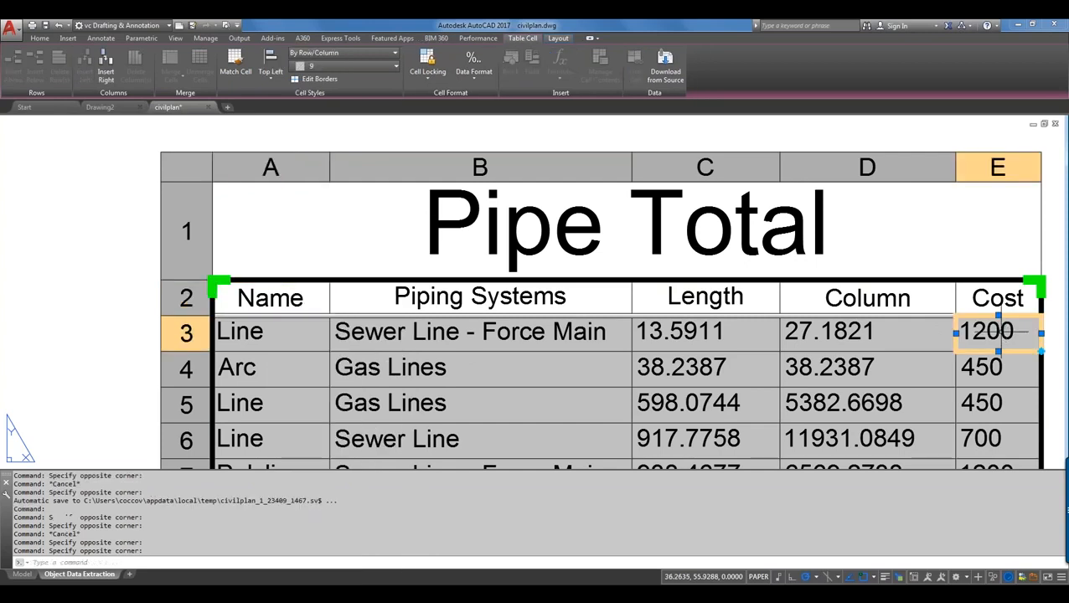
right_click(997, 309)
click(961, 233)
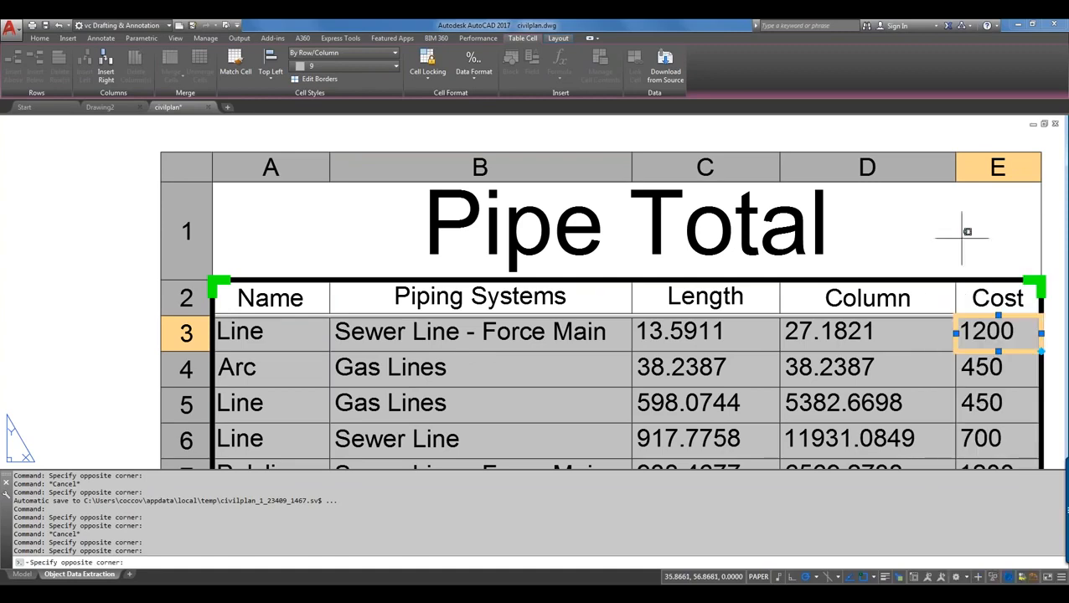
click(961, 233)
Set the locking of the Cost header cell E2 to Unlocked
click(1002, 299)
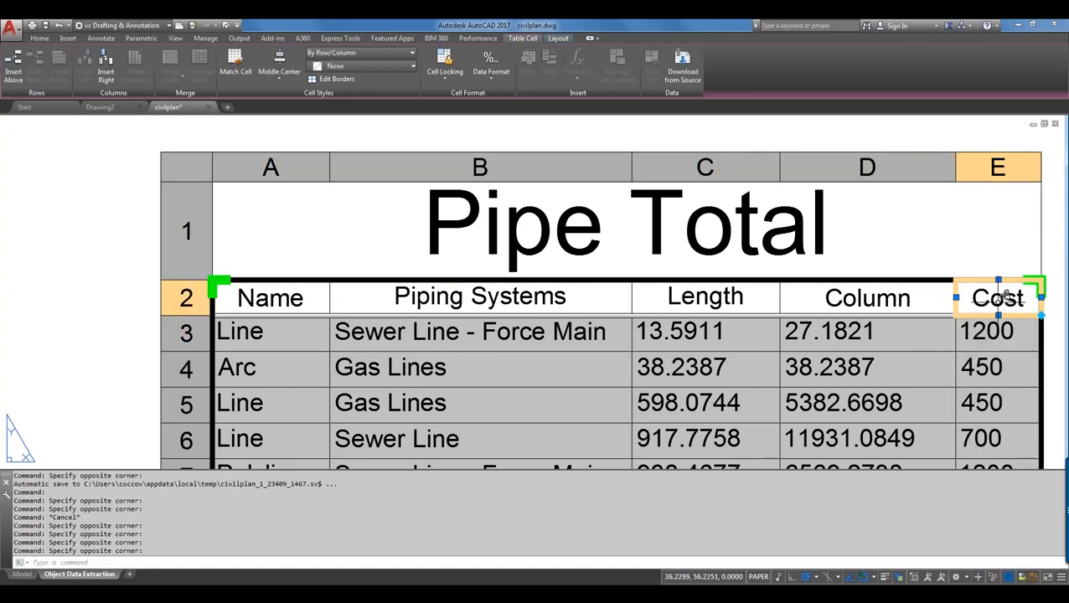
right_click(1043, 307)
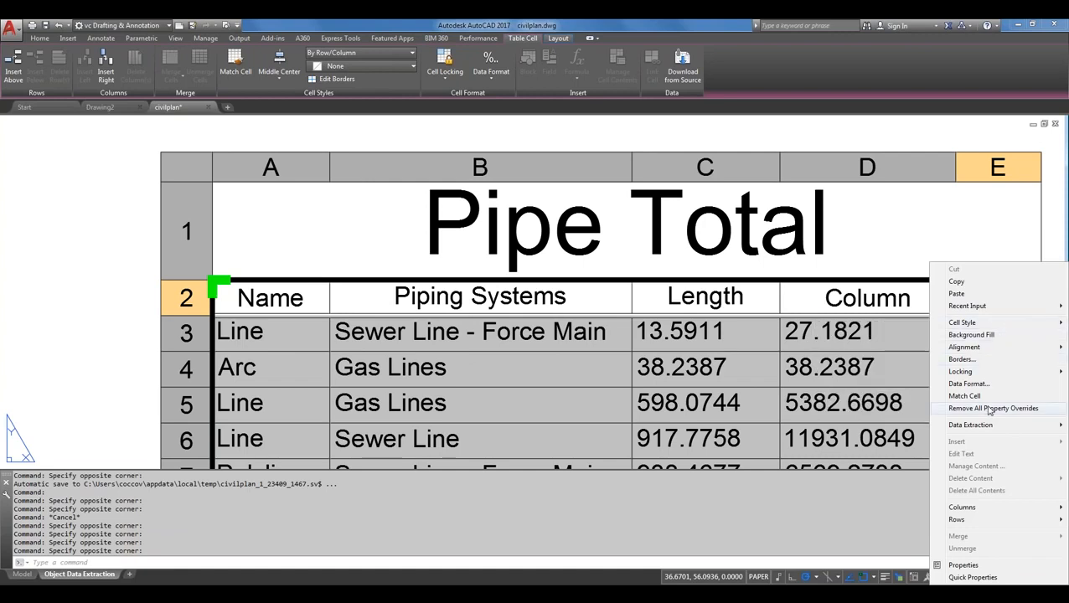
mouse_move(948, 372)
click(888, 372)
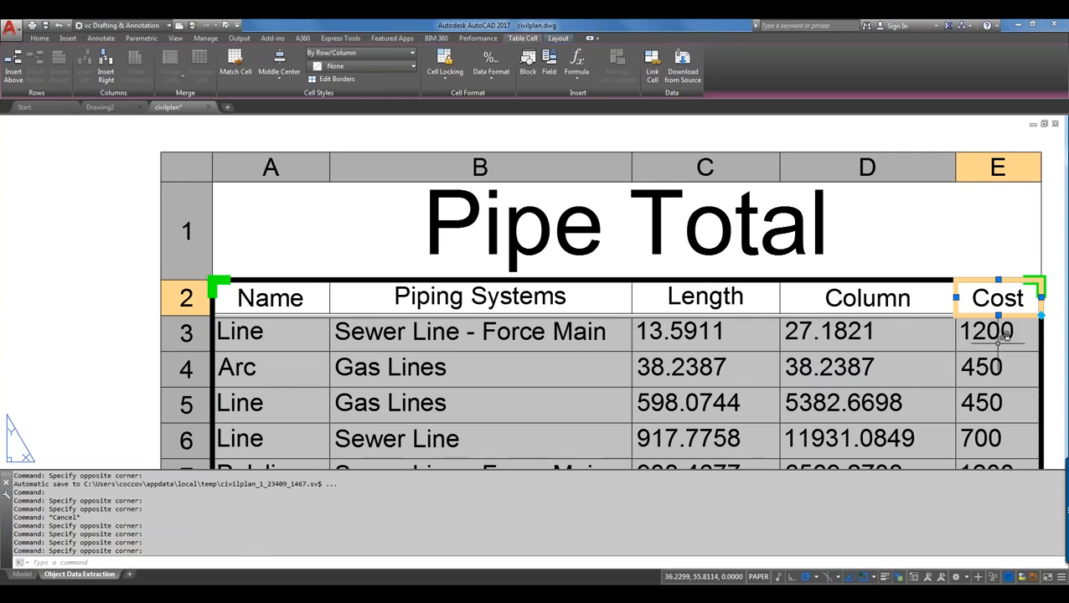
Select the Cost values in rows 3 to 11 and try to change their data format
scroll(1014, 335, down, 4)
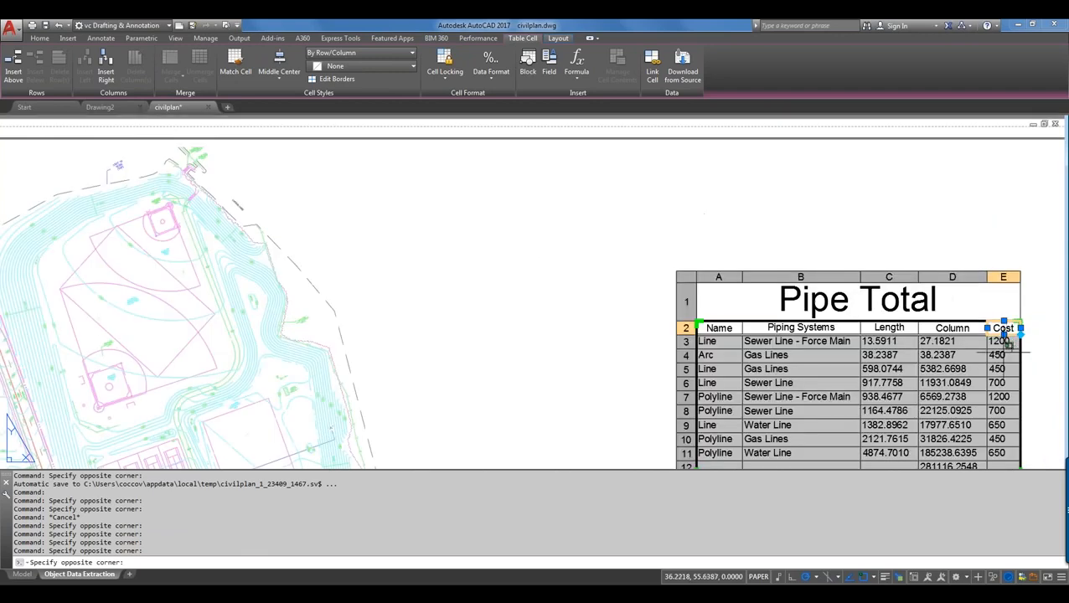
shift+click(1003, 445)
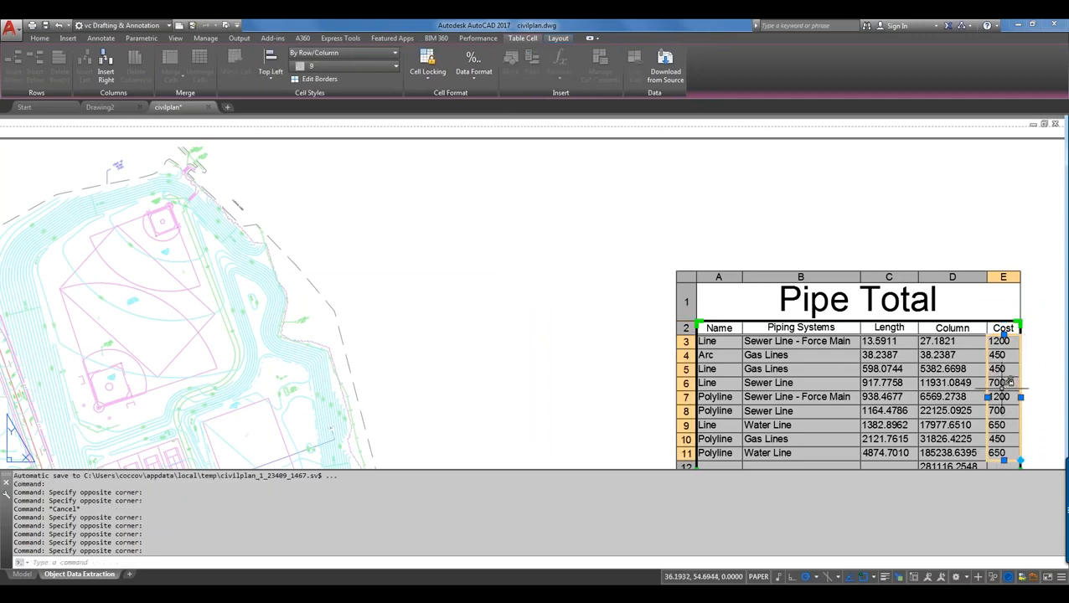
right_click(1000, 390)
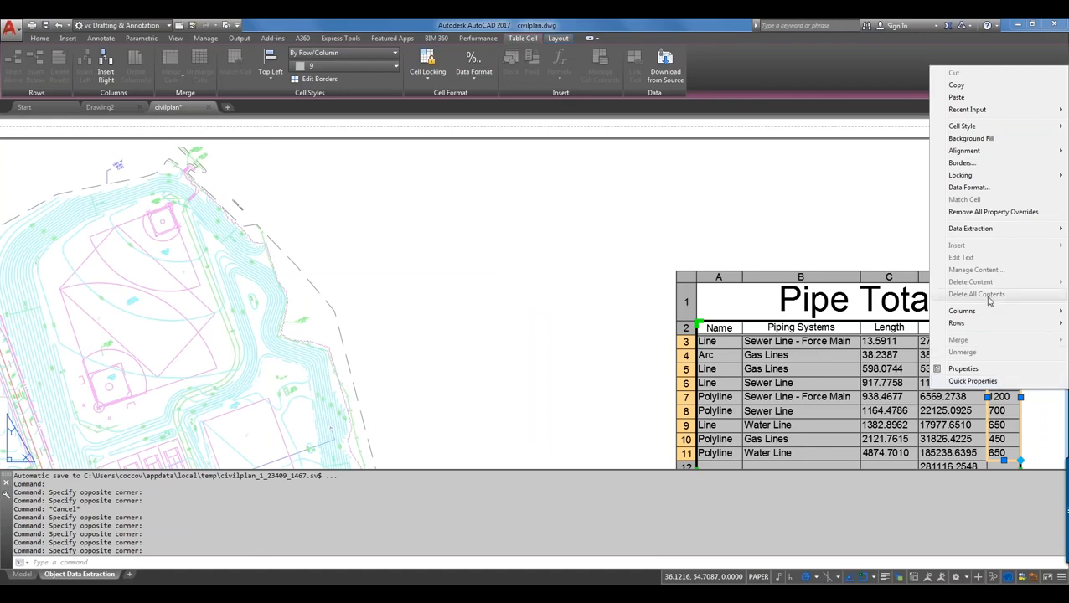
click(968, 187)
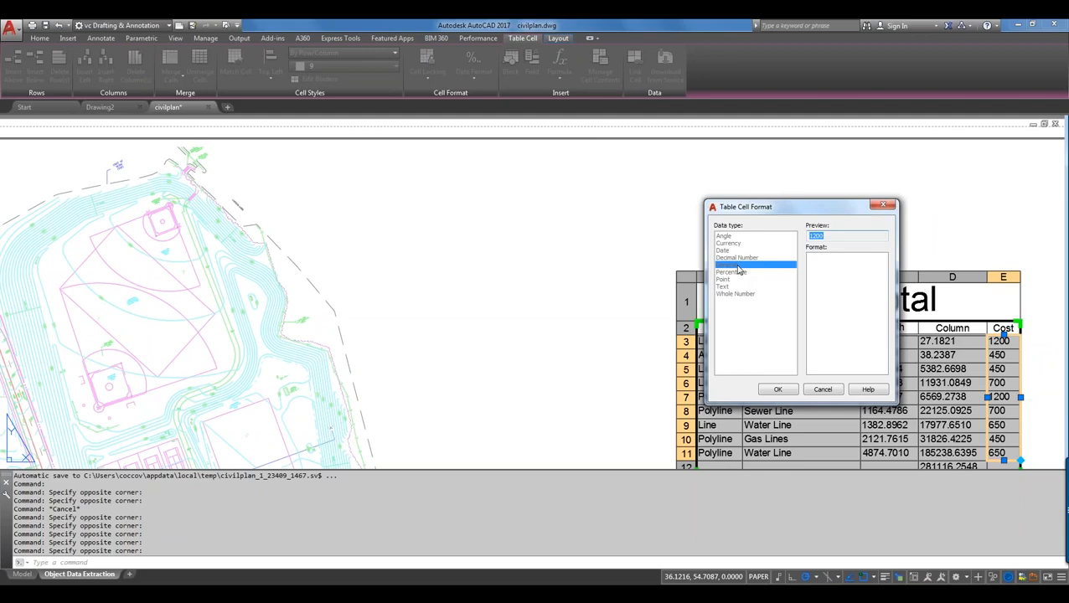
click(822, 389)
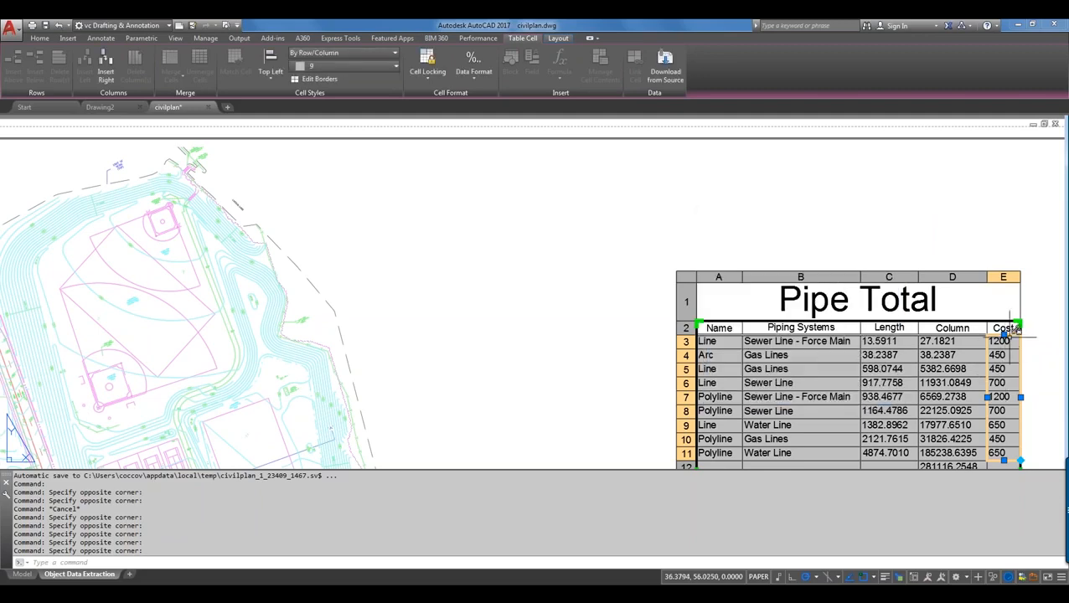
right_click(1024, 314)
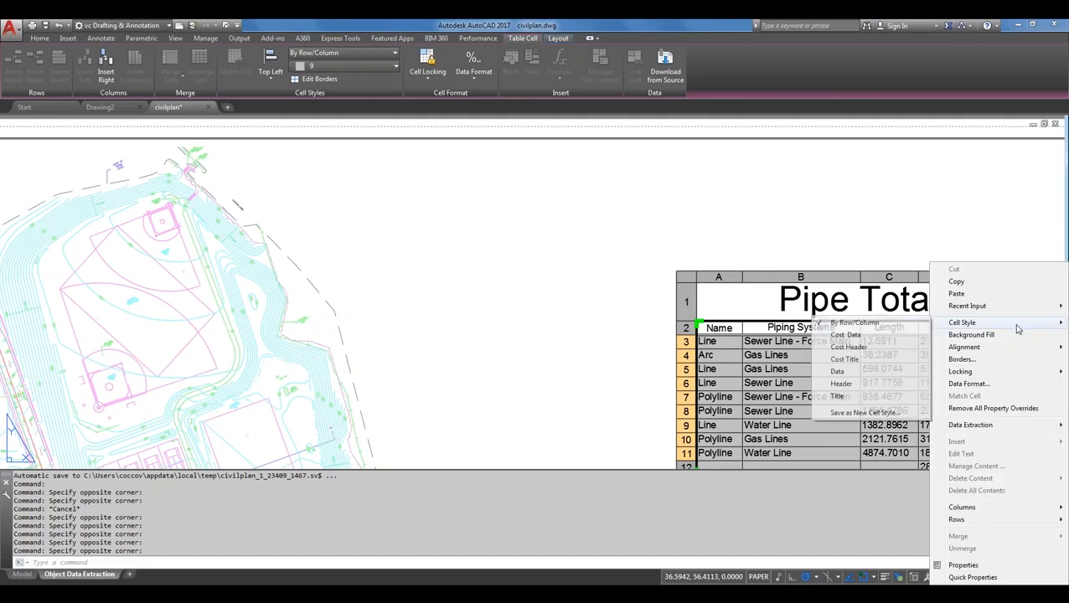
Unlock the cost values in cells E3 to E11 of the Pipe Total table and format them as Currency
mouse_move(968, 372)
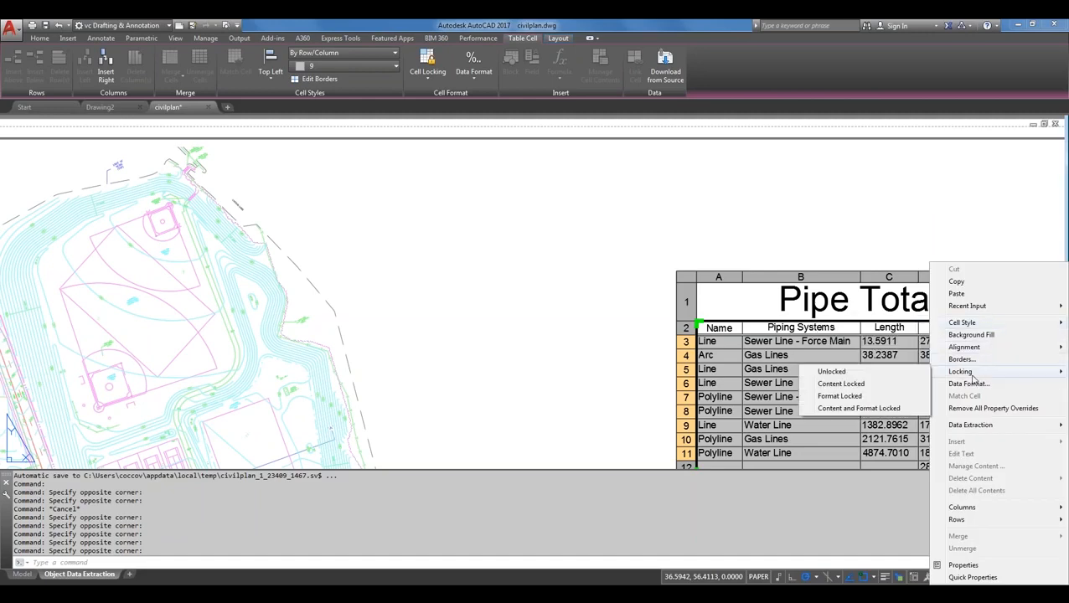
click(854, 381)
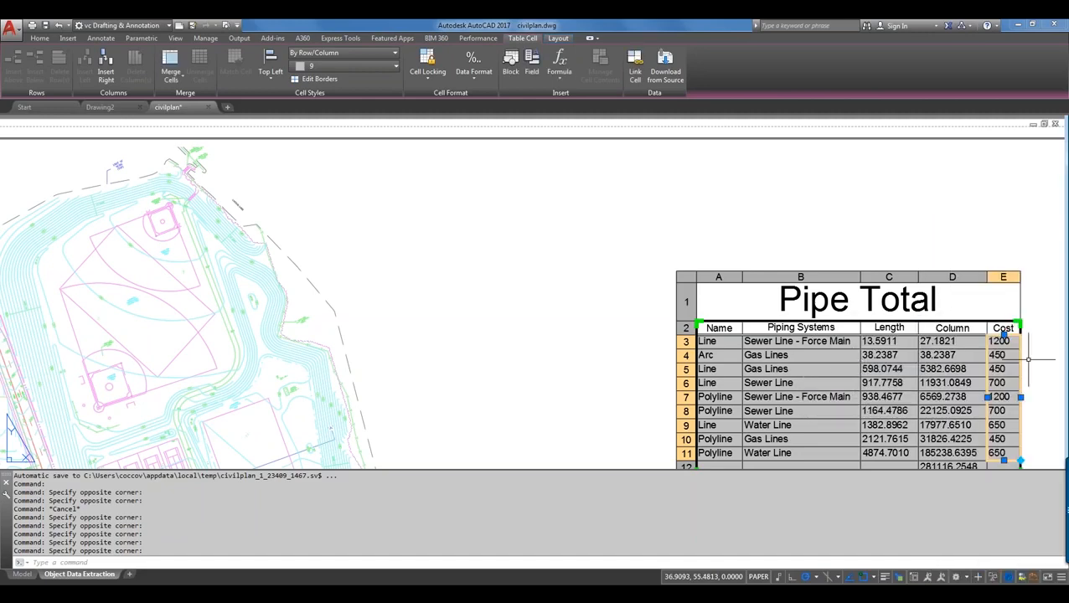
right_click(1020, 366)
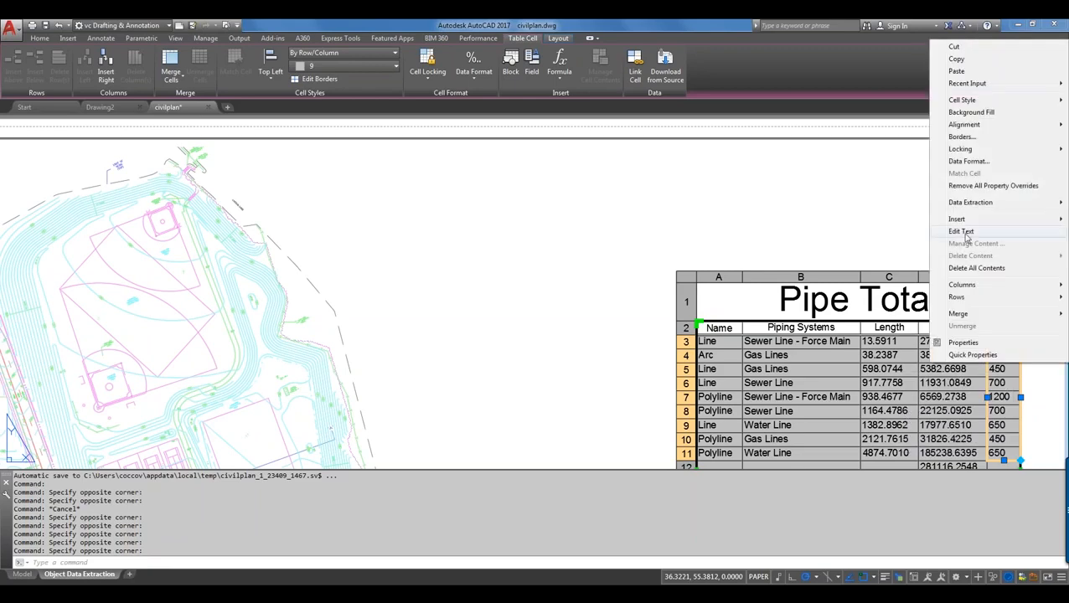
click(969, 161)
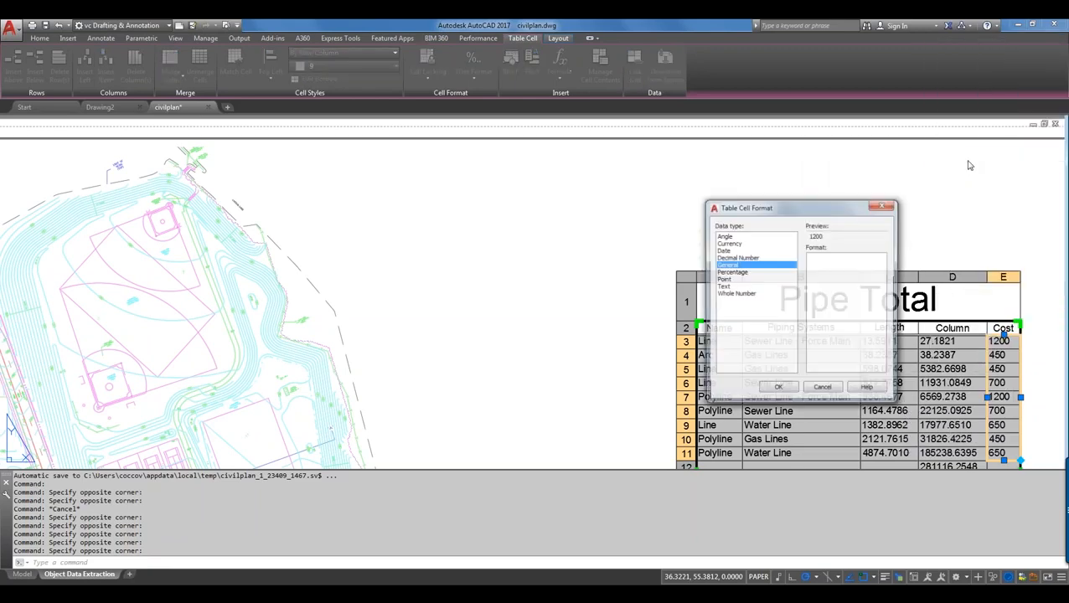
click(727, 242)
click(777, 389)
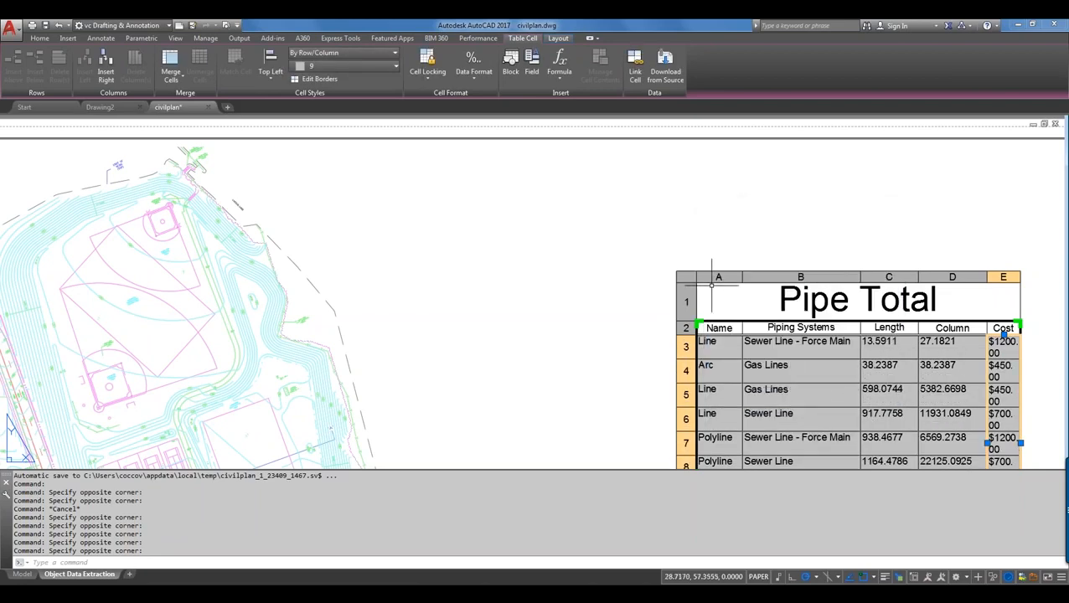
Insert a new column to the left of the Name column in the Pipe Total table
scroll(717, 293, down, 1)
middle_drag(753, 336, 580, 301)
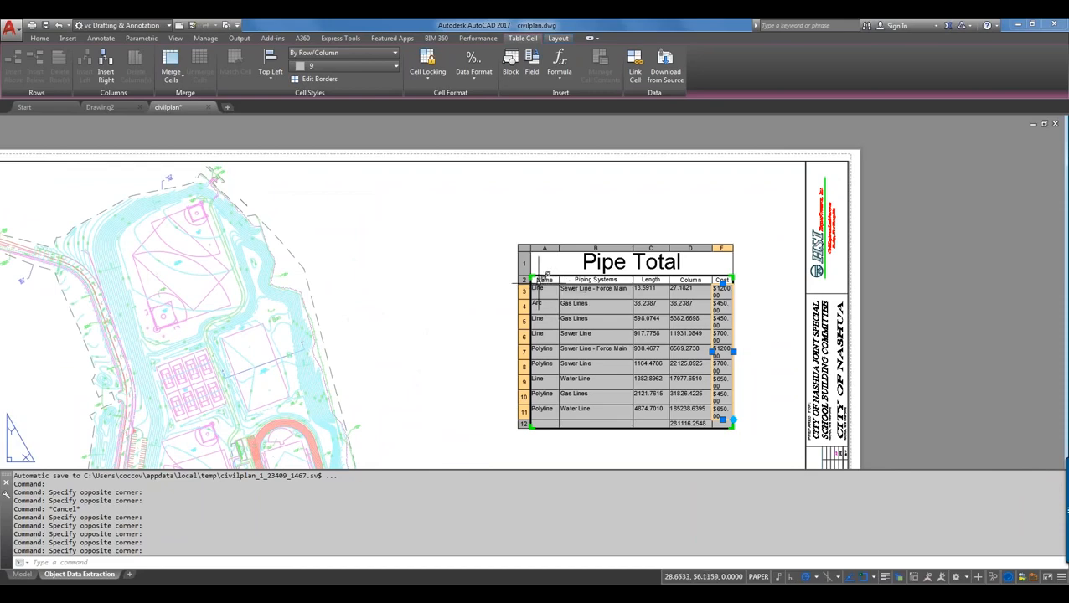
click(541, 279)
scroll(536, 283, up, 4)
right_click(538, 281)
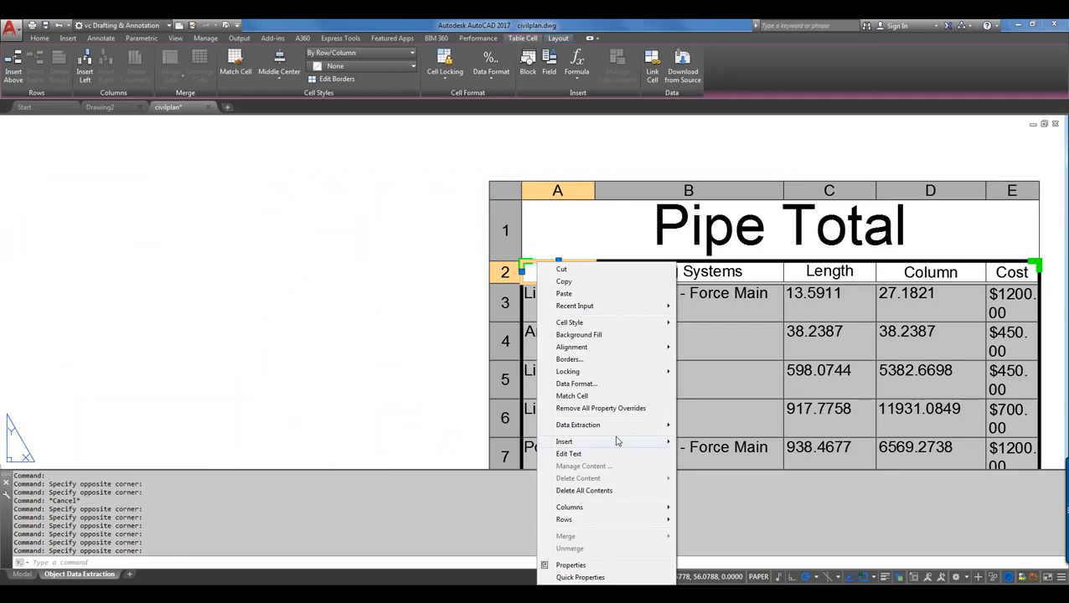
mouse_move(617, 441)
mouse_move(597, 509)
click(704, 507)
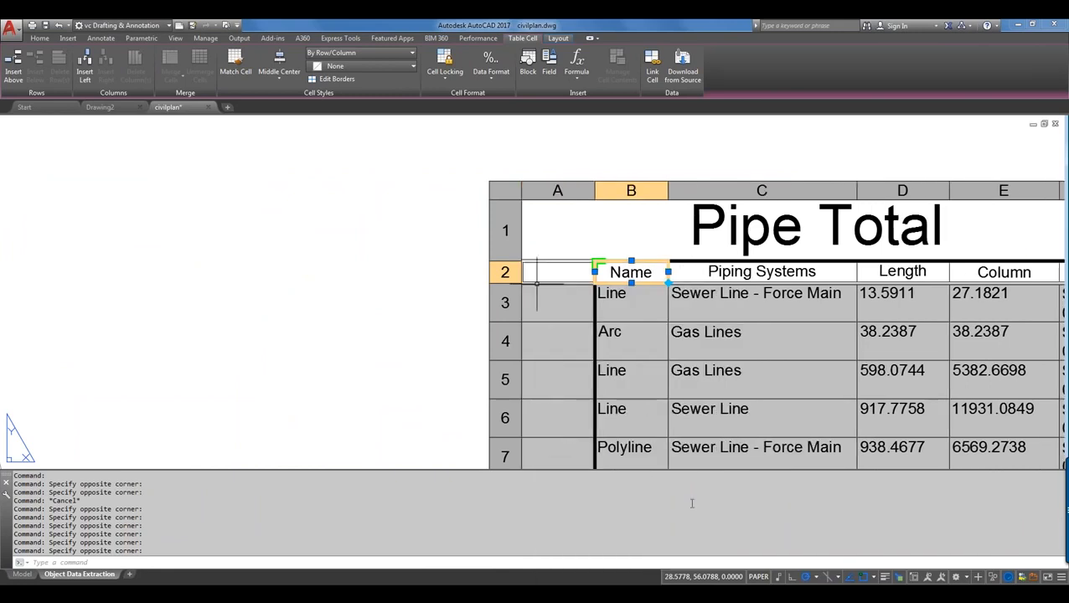
Enter the header "Index" in cell A2 of the new column, changing the cell's data type to match the text
click(550, 270)
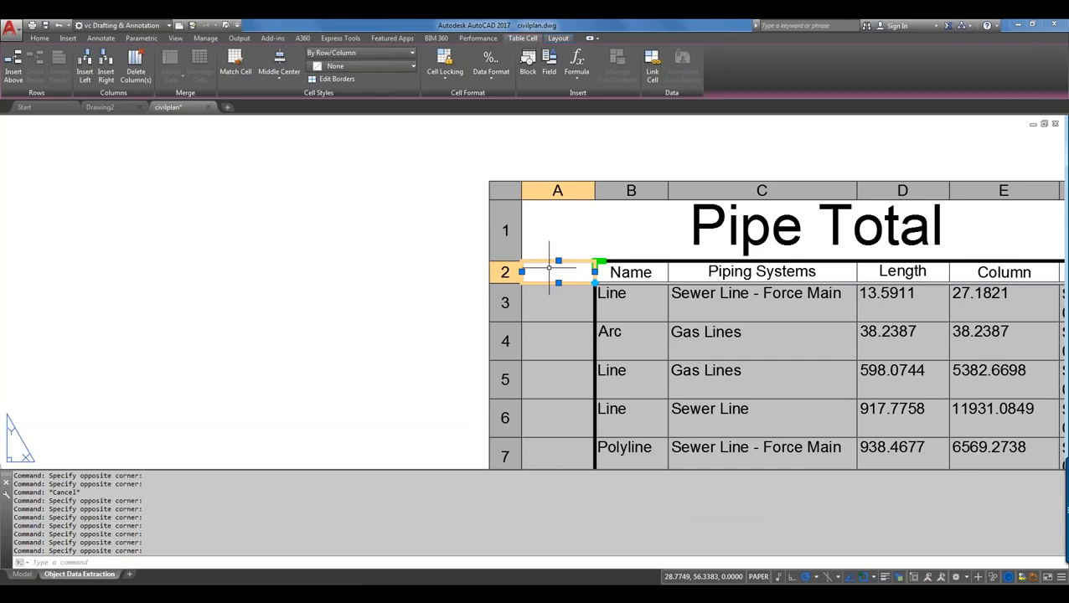
double_click(549, 268)
text(Index)
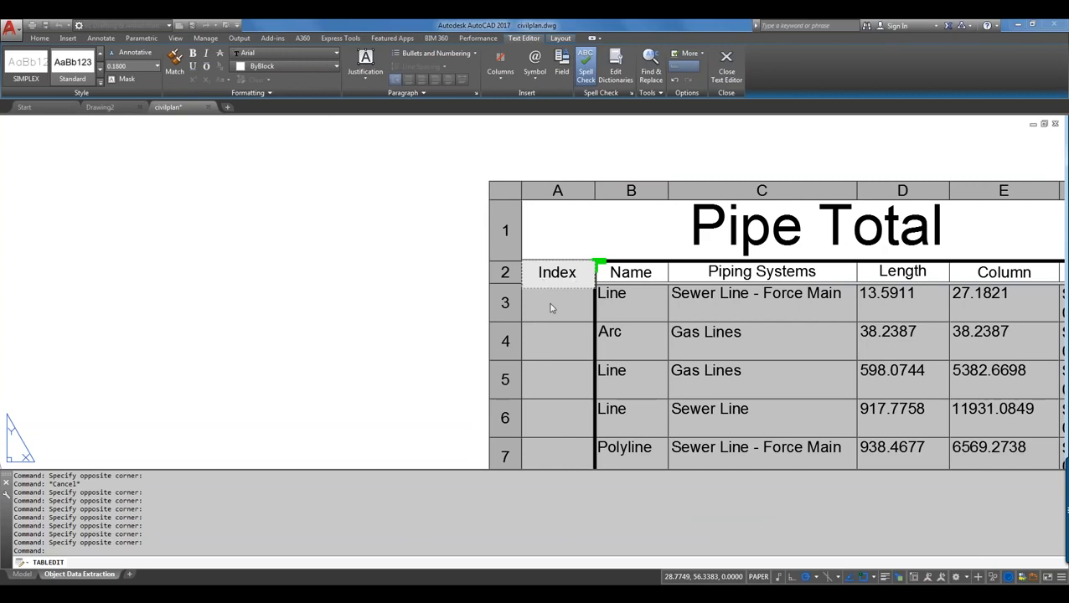
key(Return)
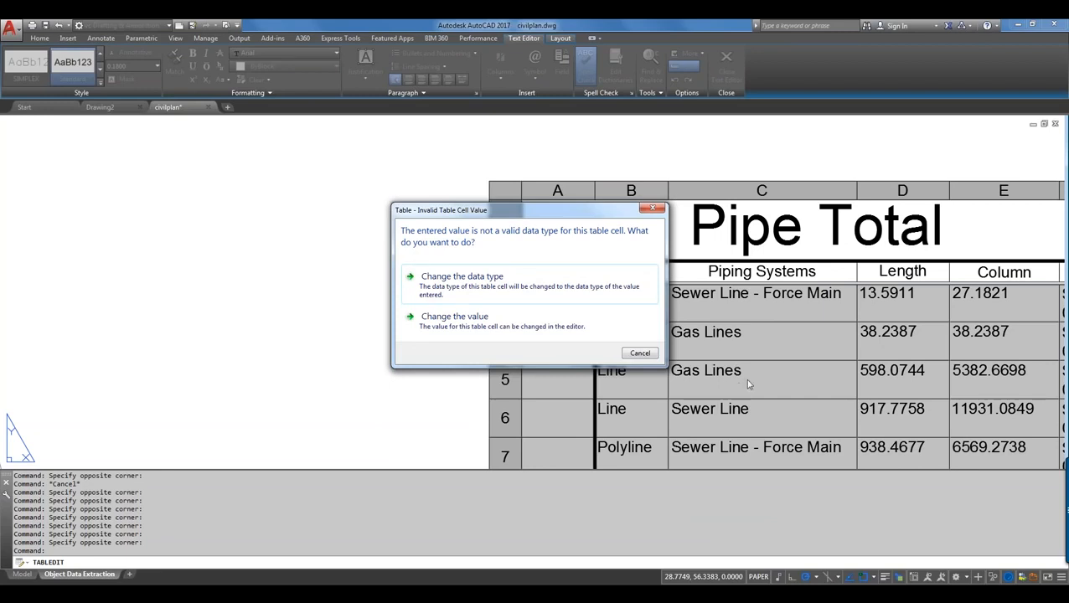
click(484, 293)
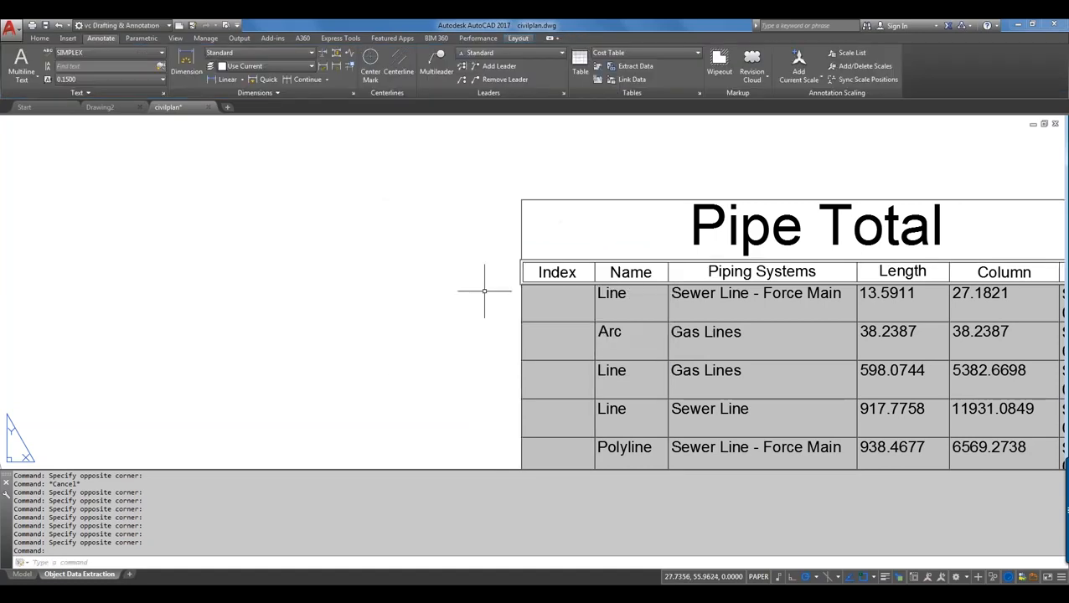
Try to edit the contents of cell A3 below the Index header
click(562, 303)
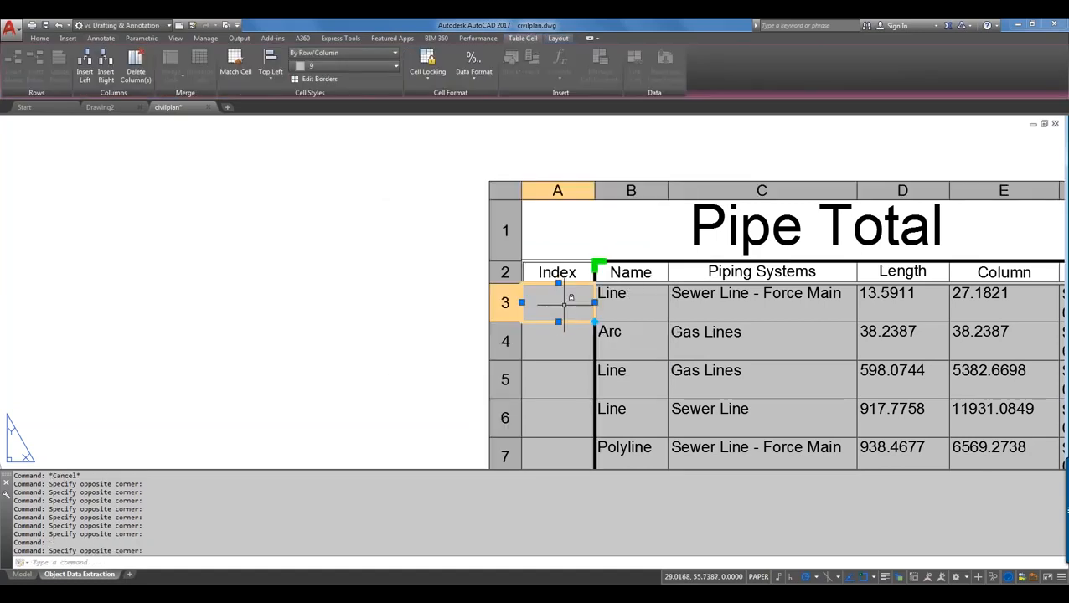
right_click(564, 307)
click(563, 298)
double_click(563, 298)
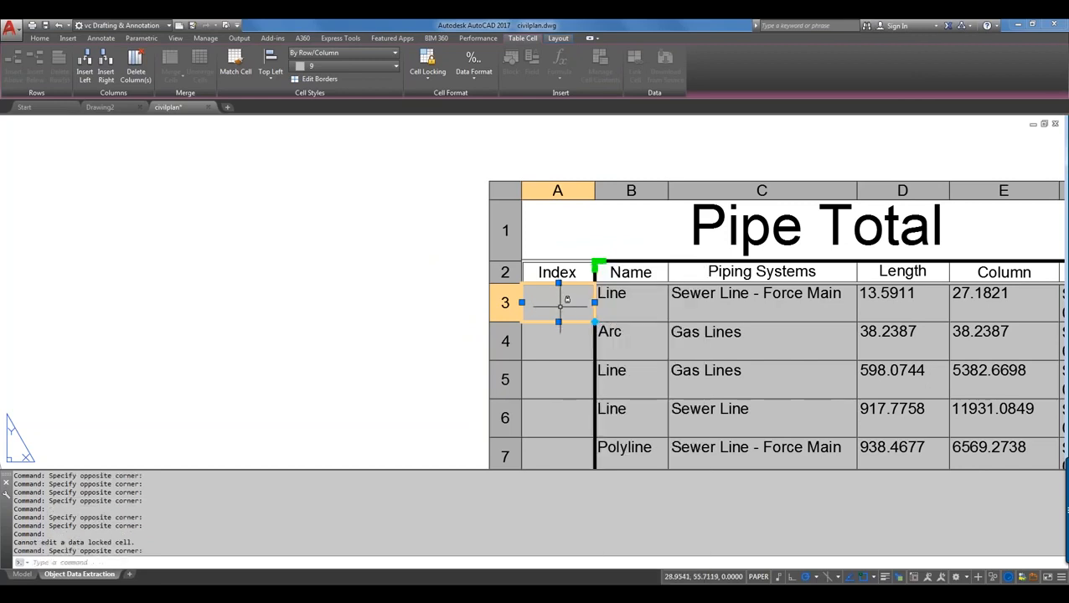
double_click(566, 296)
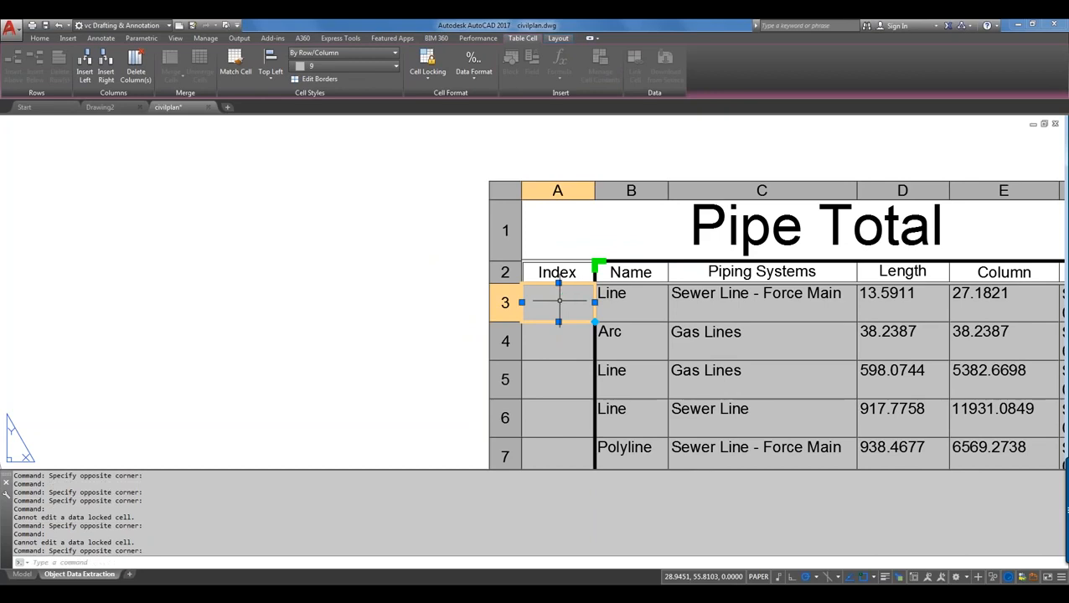
right_click(526, 263)
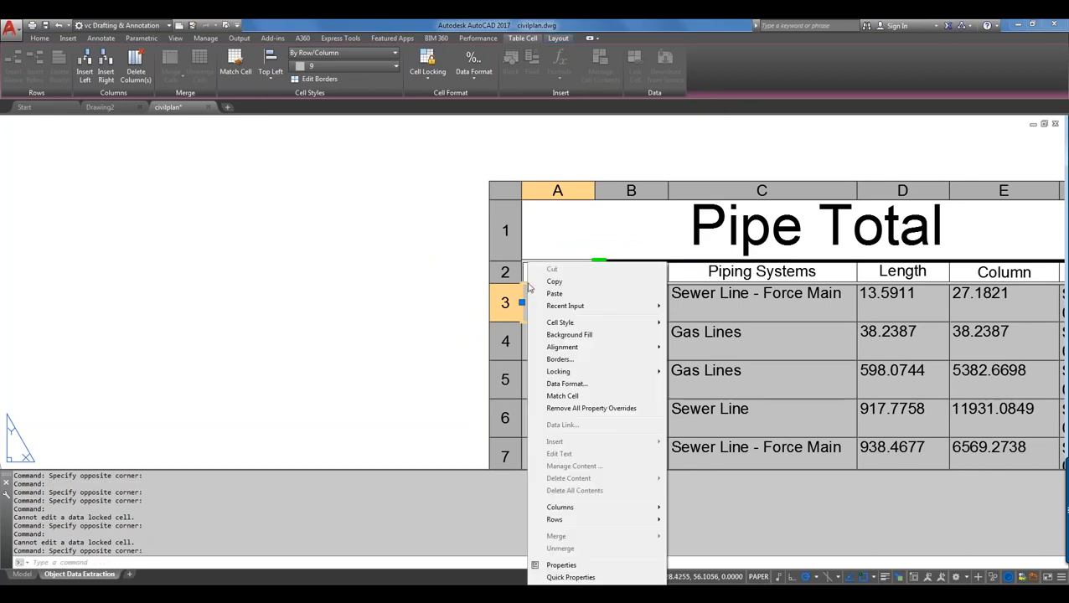
click(561, 383)
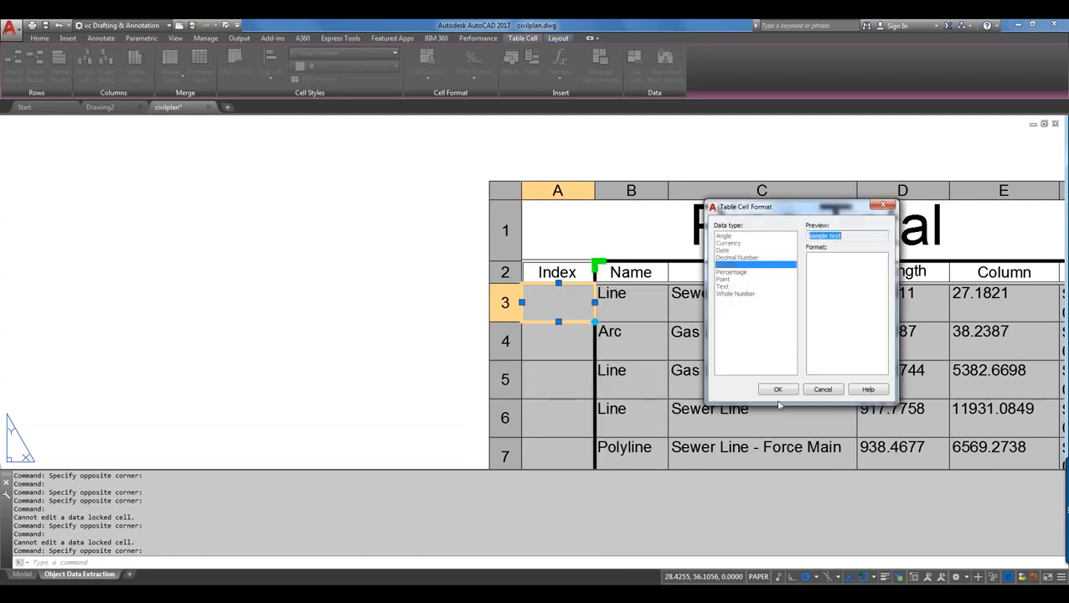
click(823, 391)
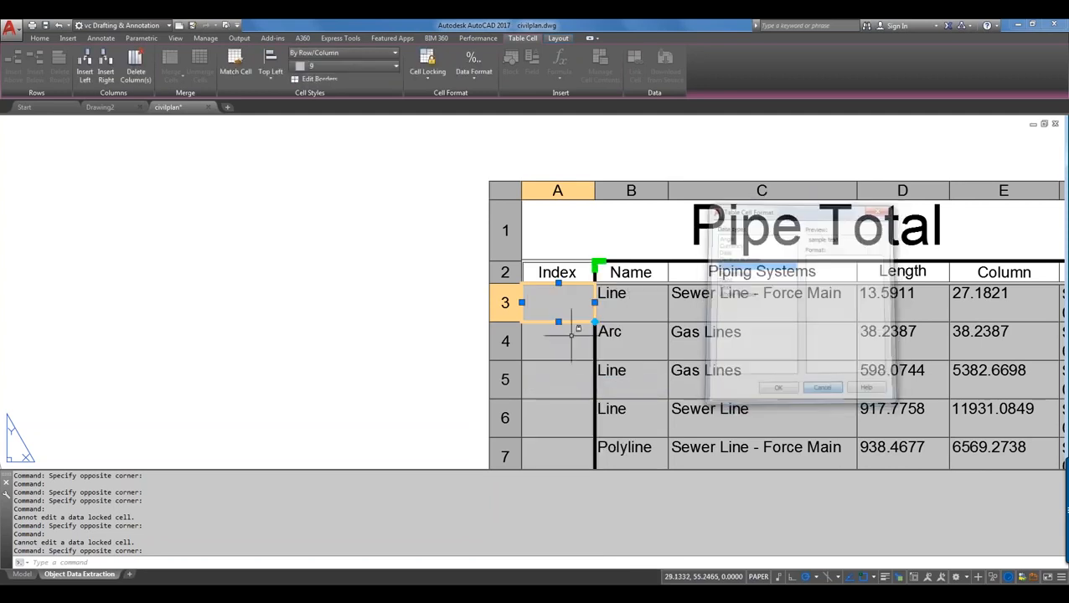
Set the locking of the Index header cell A2 to Unlocked
click(528, 266)
right_click(527, 264)
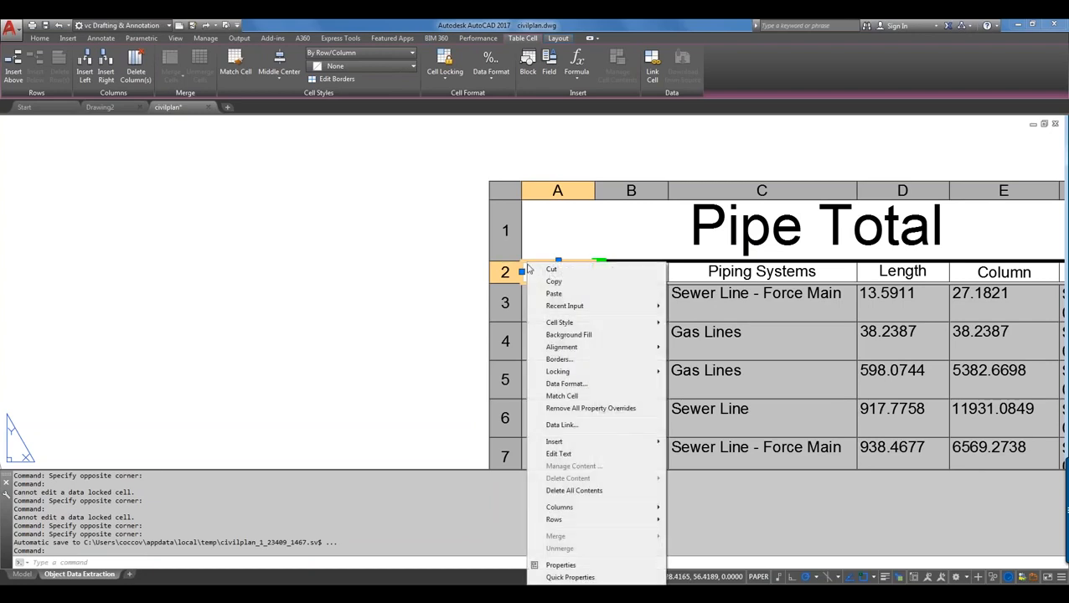
mouse_move(576, 373)
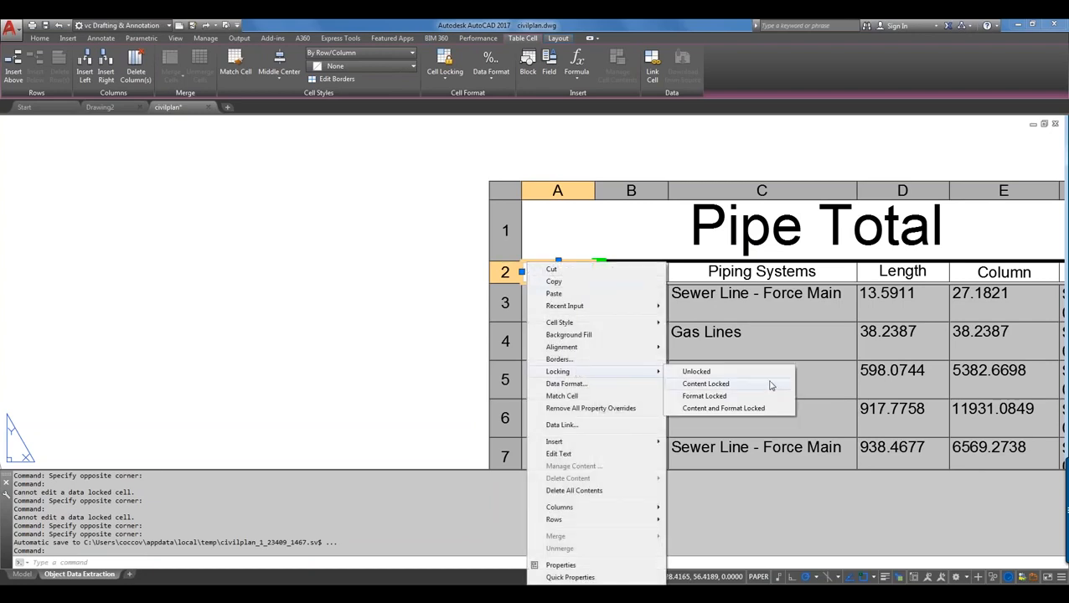
click(744, 372)
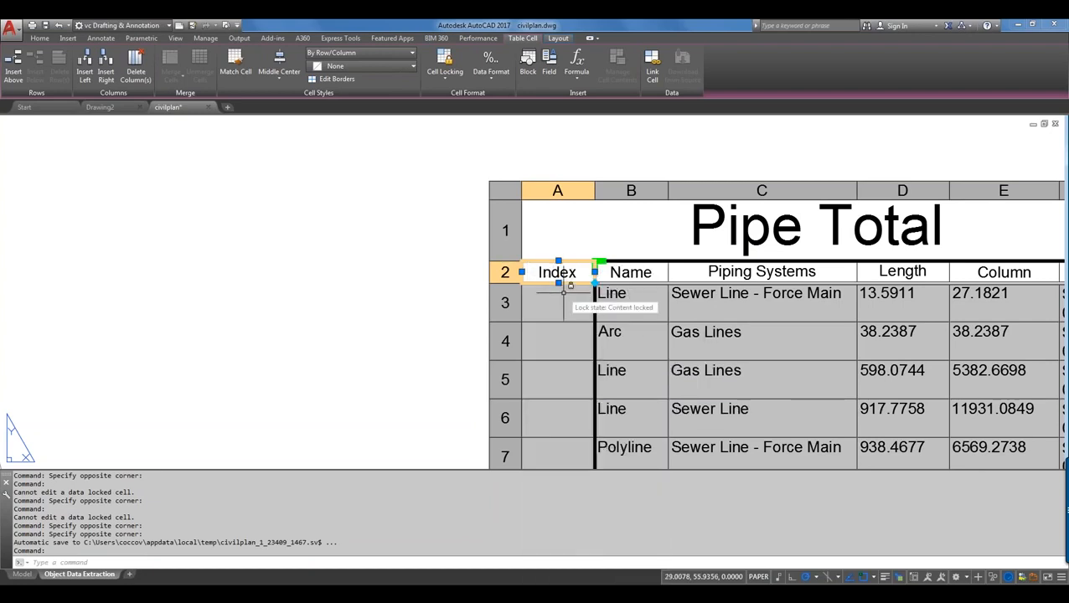
click(563, 298)
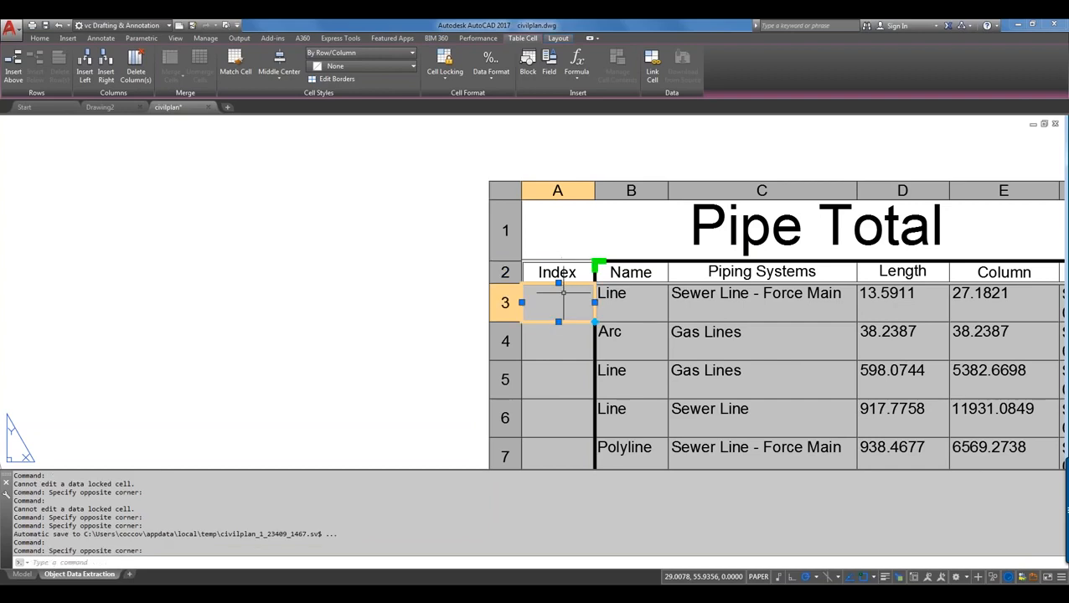
Set the locking of the whole Index column to Unlocked
click(529, 191)
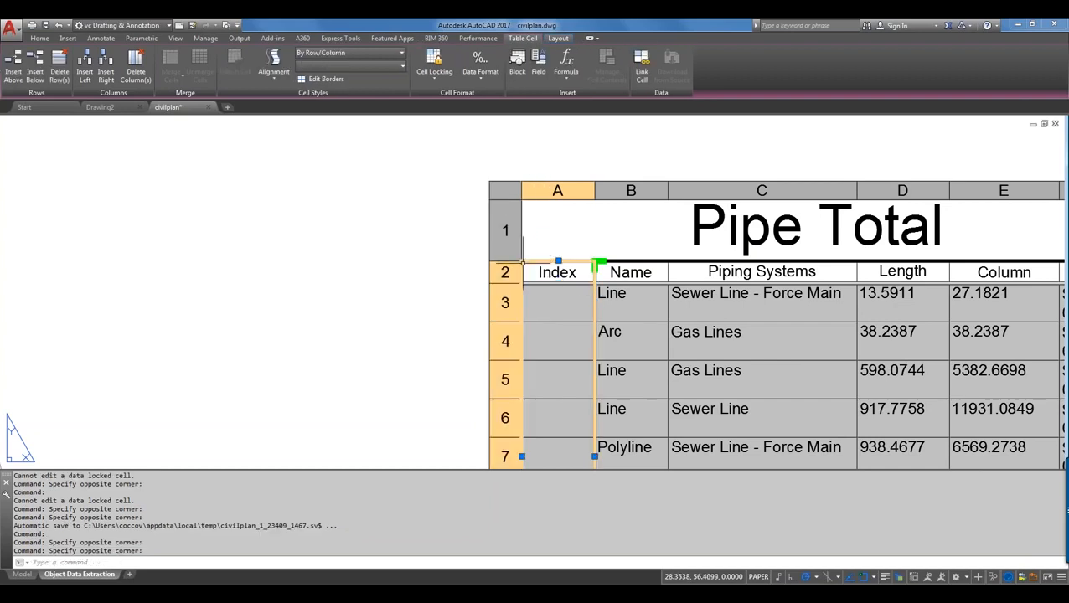
right_click(600, 263)
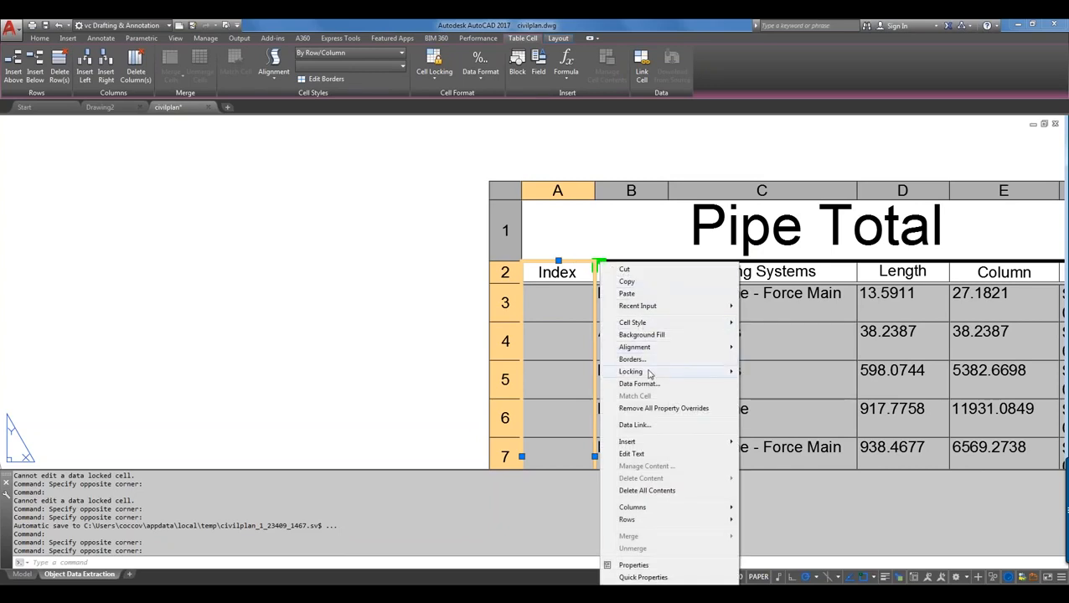
mouse_move(649, 372)
click(830, 375)
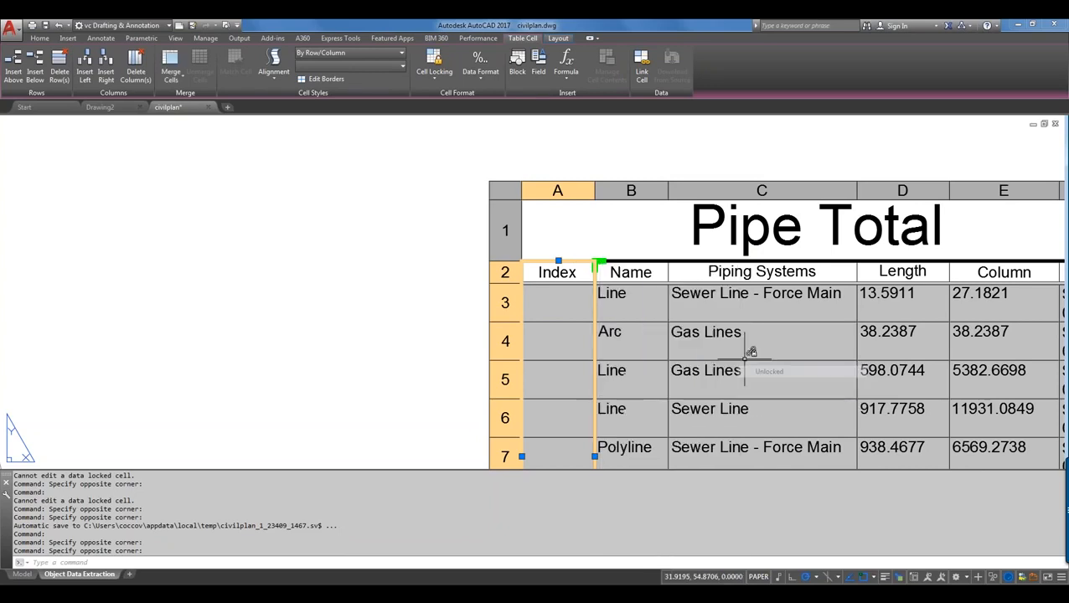
Enter 1 in cell A3 as the first value of the Index column
click(559, 304)
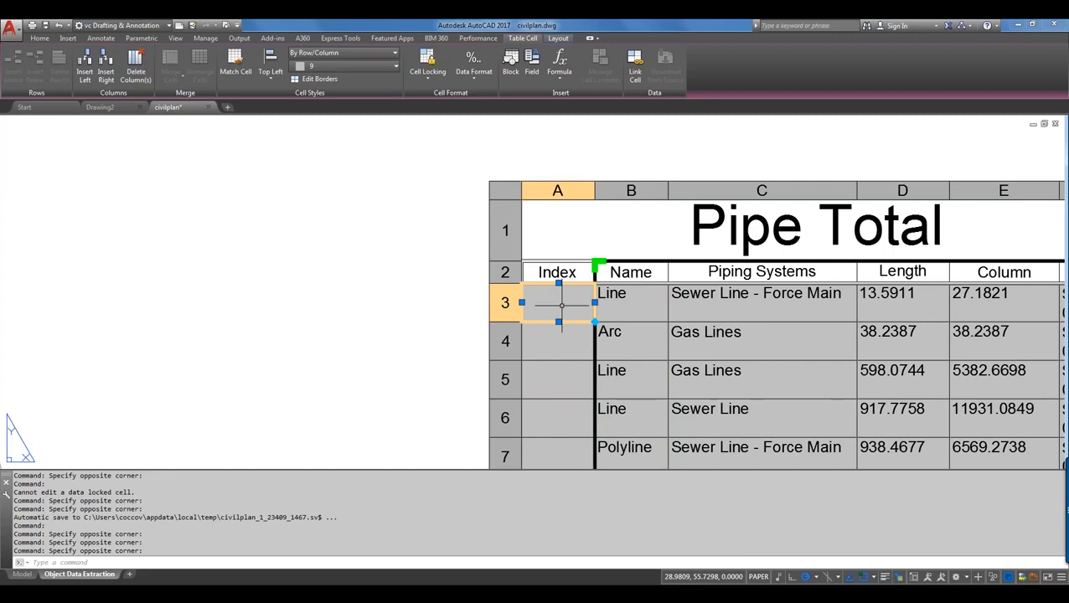
double_click(560, 304)
text(1)
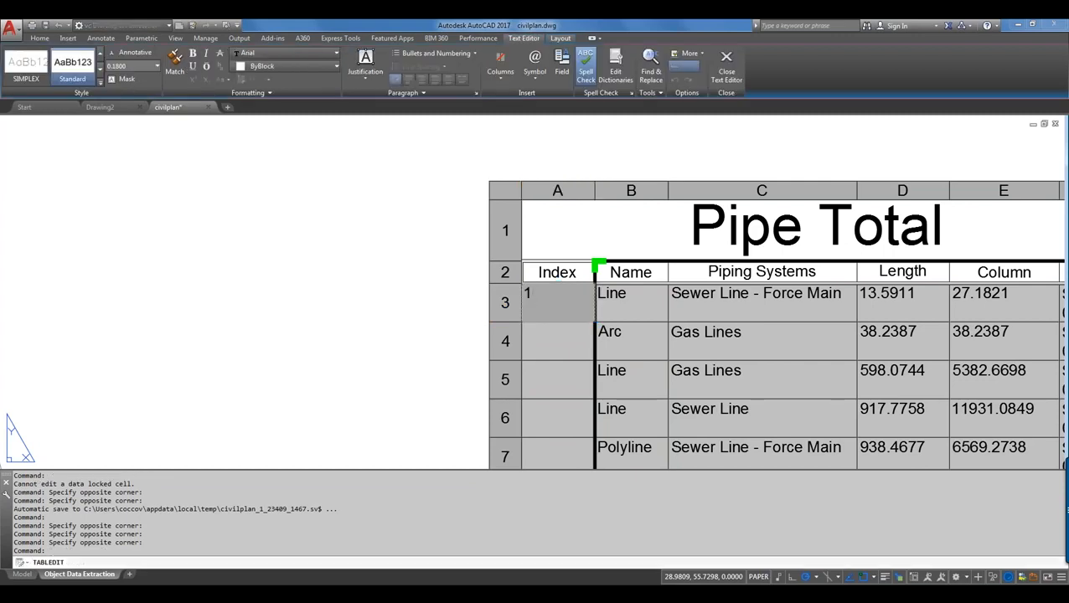
click(580, 334)
click(578, 303)
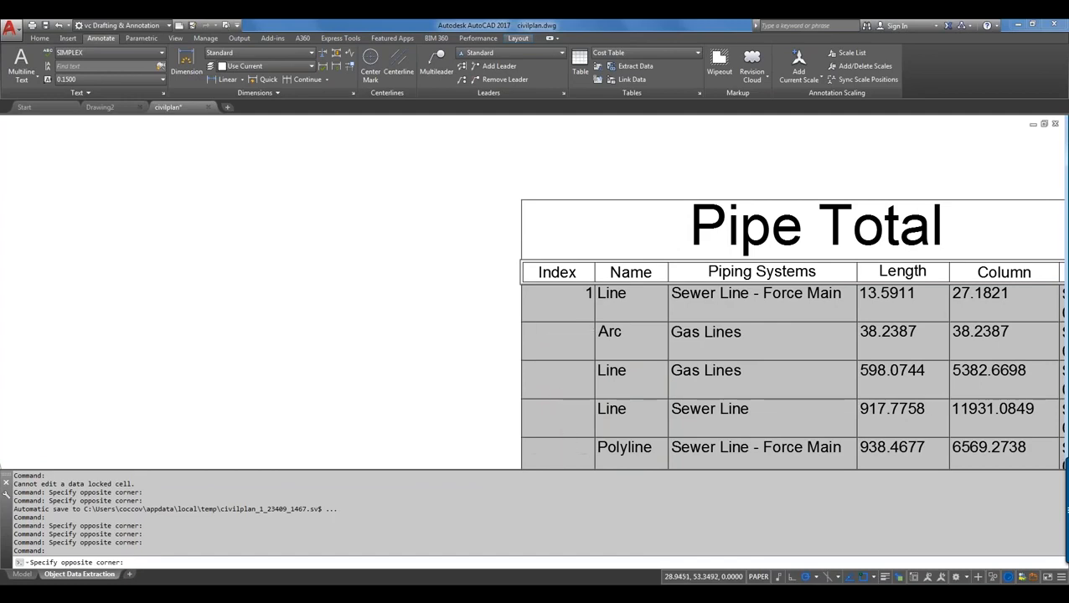
scroll(565, 448, down, 3)
middle_drag(565, 447, 555, 394)
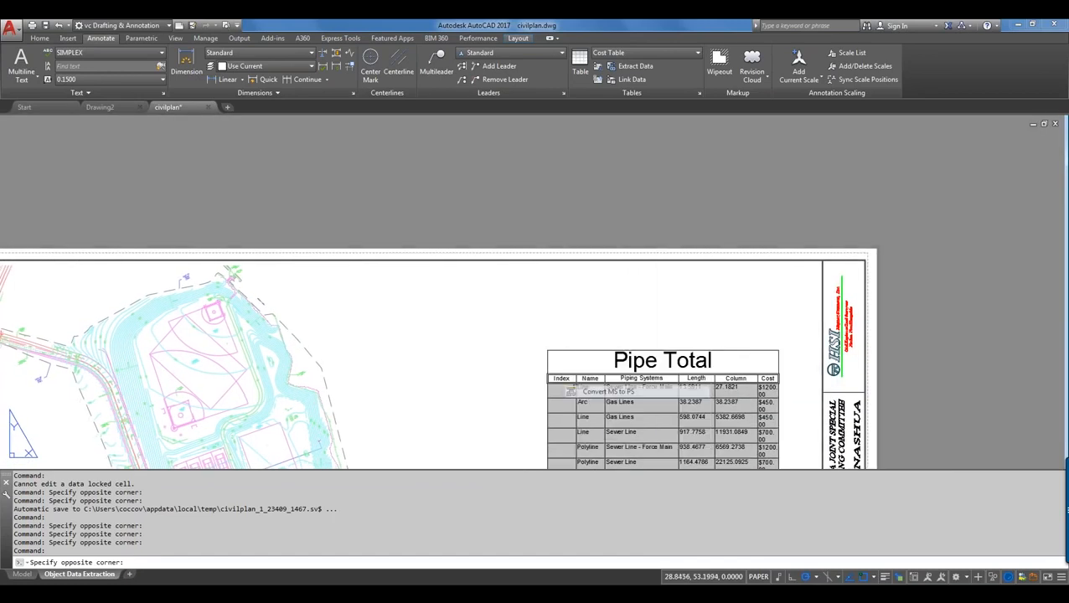
key(Escape)
scroll(534, 333, up, 4)
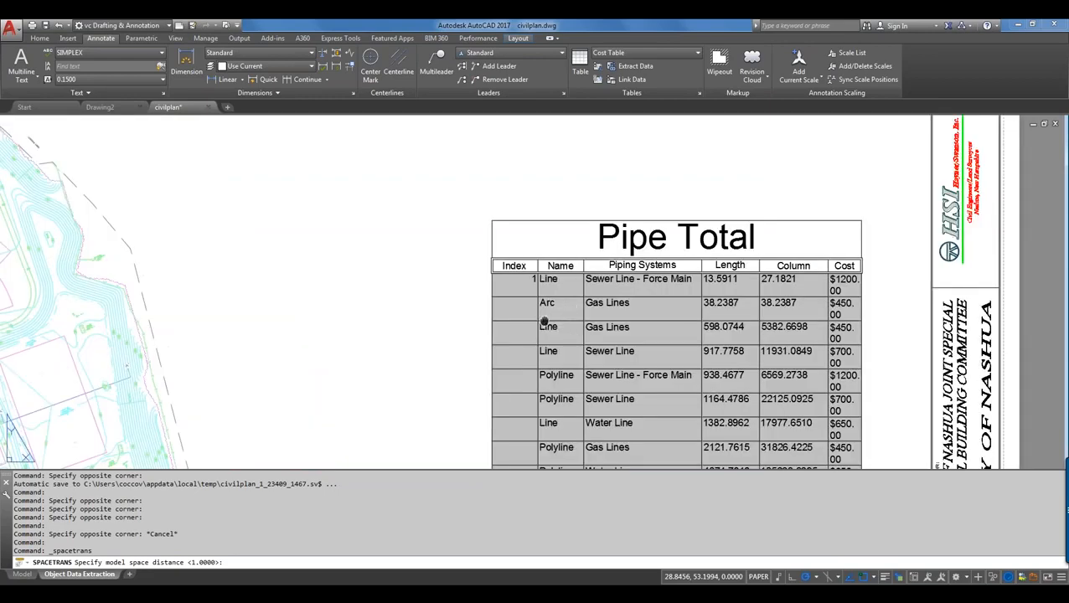
right_click(482, 215)
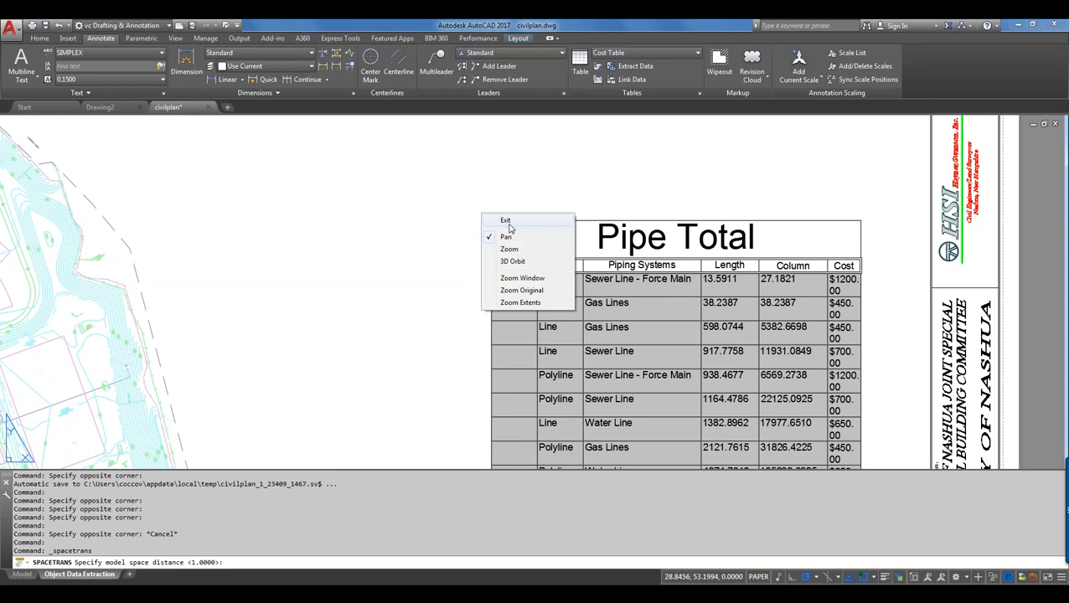
click(507, 236)
right_click(493, 208)
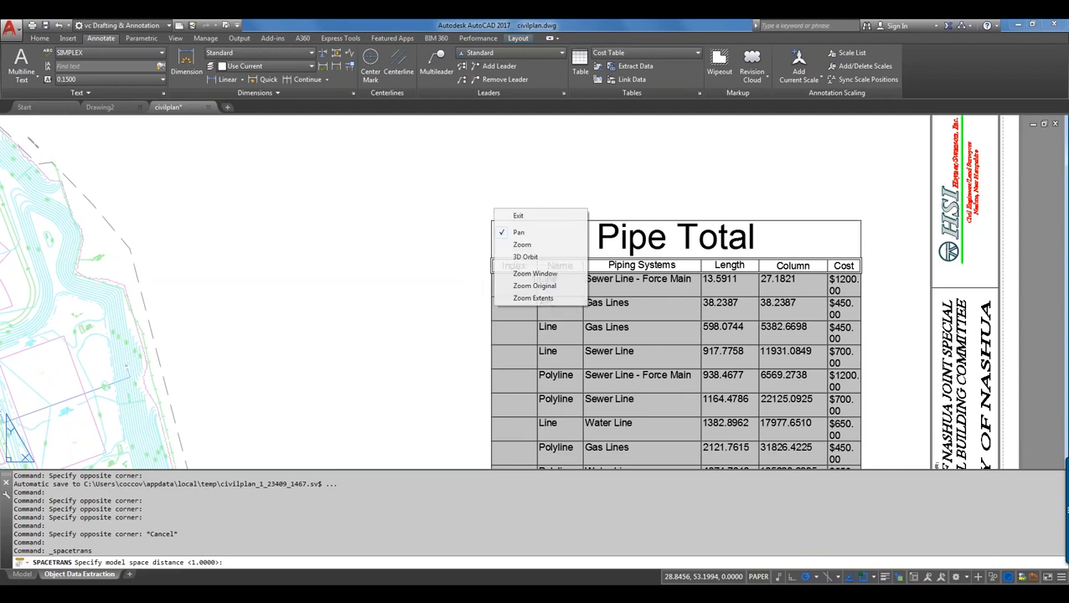
click(526, 228)
right_click(482, 212)
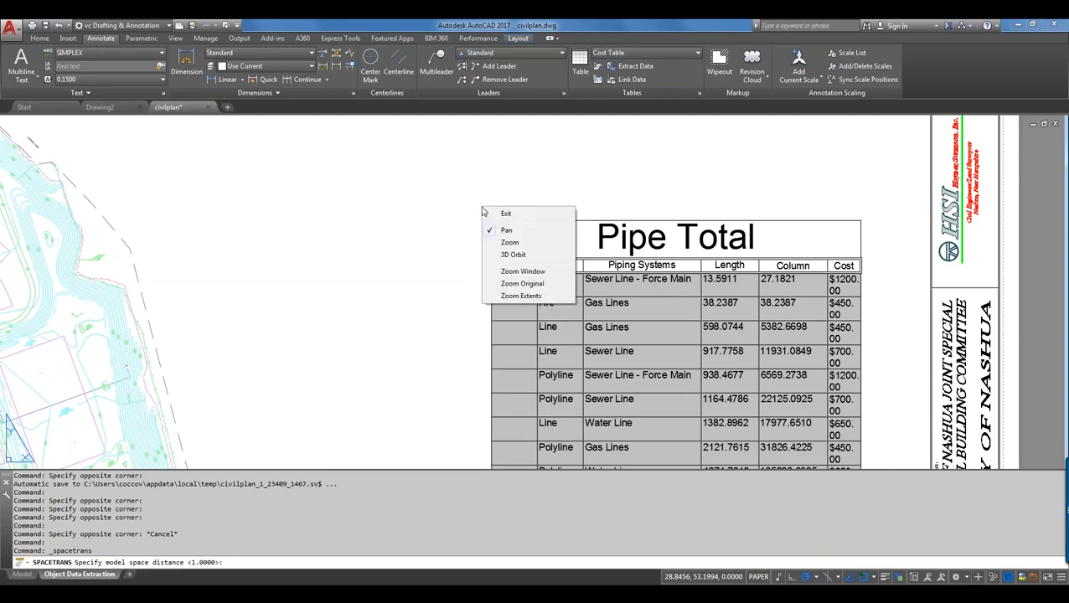
click(491, 213)
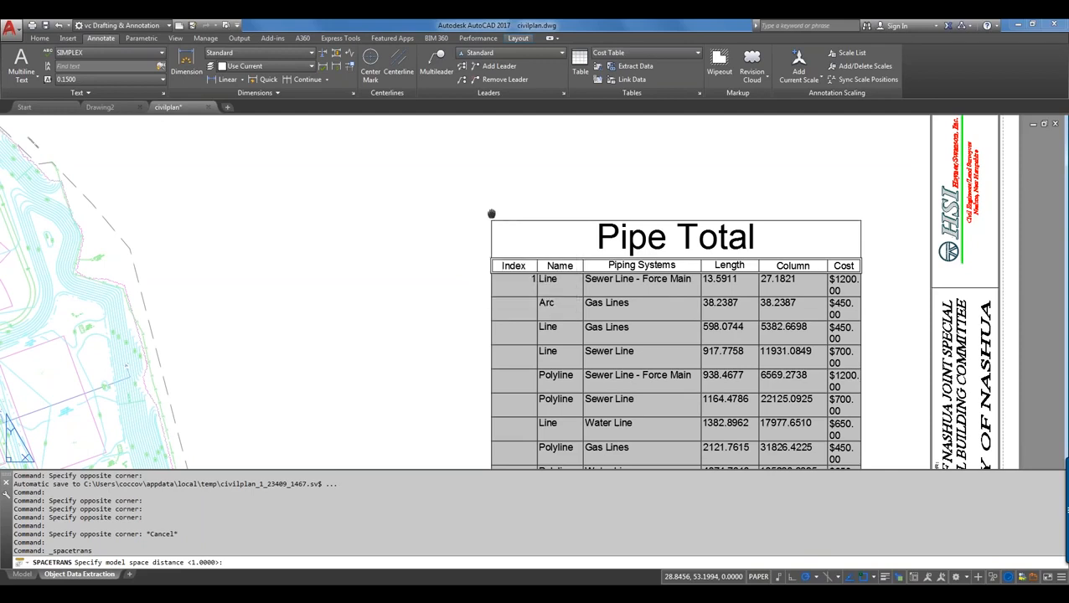
right_click(356, 378)
click(383, 386)
key(Escape)
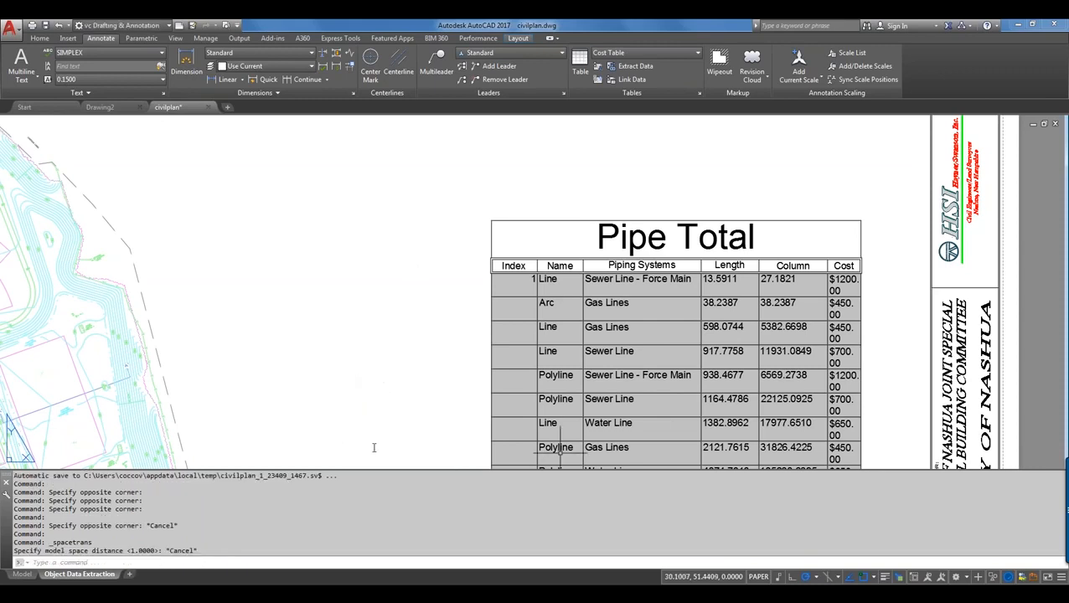
Auto-fill the Index column from the 1 in cell A3 down to cell A6 with row numbers 2 to 4
click(530, 279)
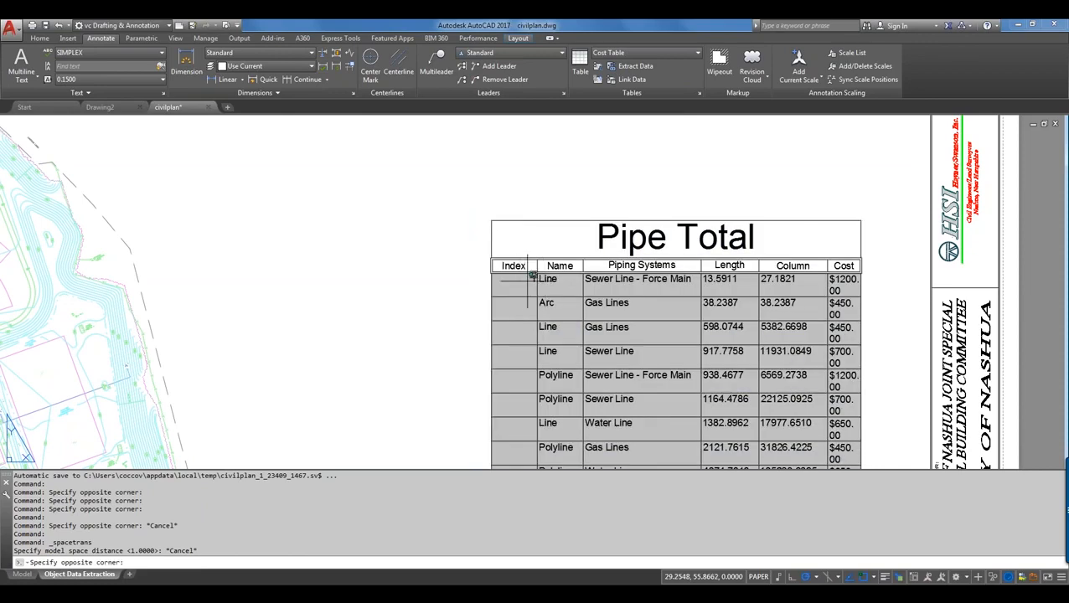
scroll(523, 426, down, 2)
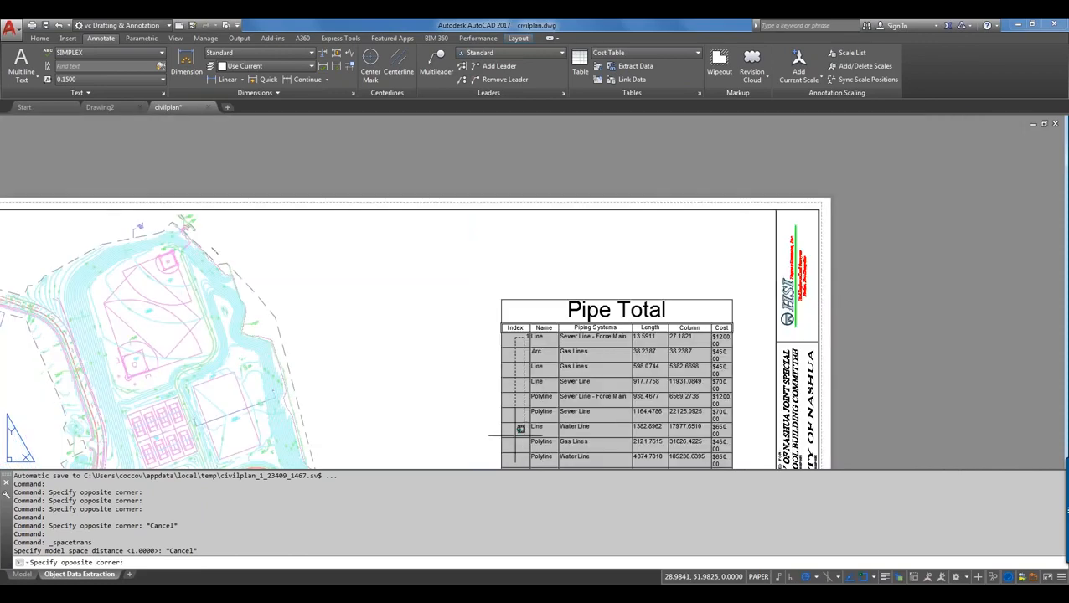
click(524, 454)
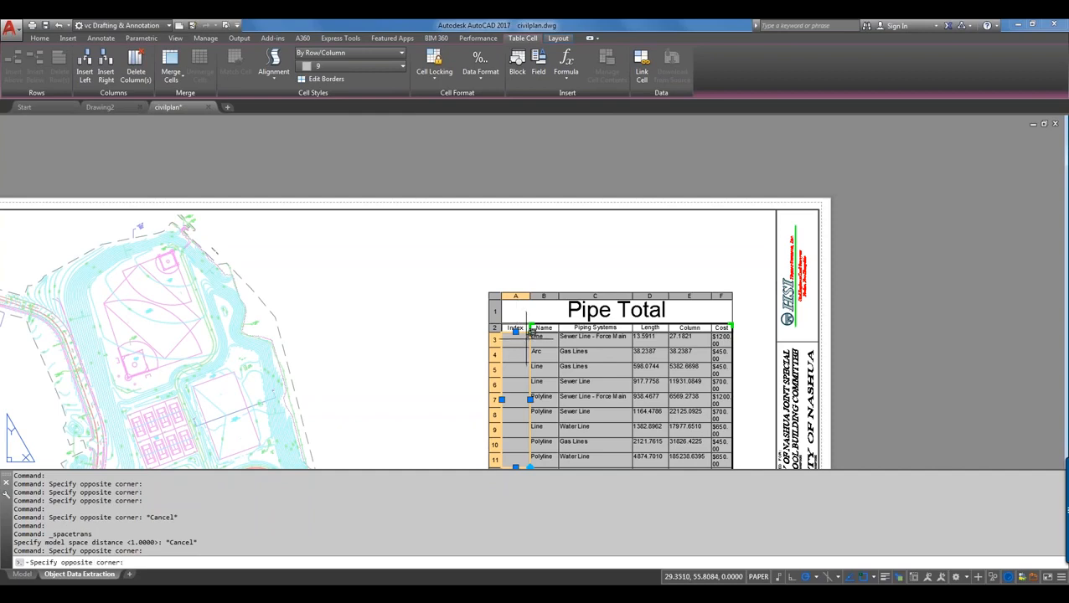
click(525, 338)
scroll(540, 335, up, 4)
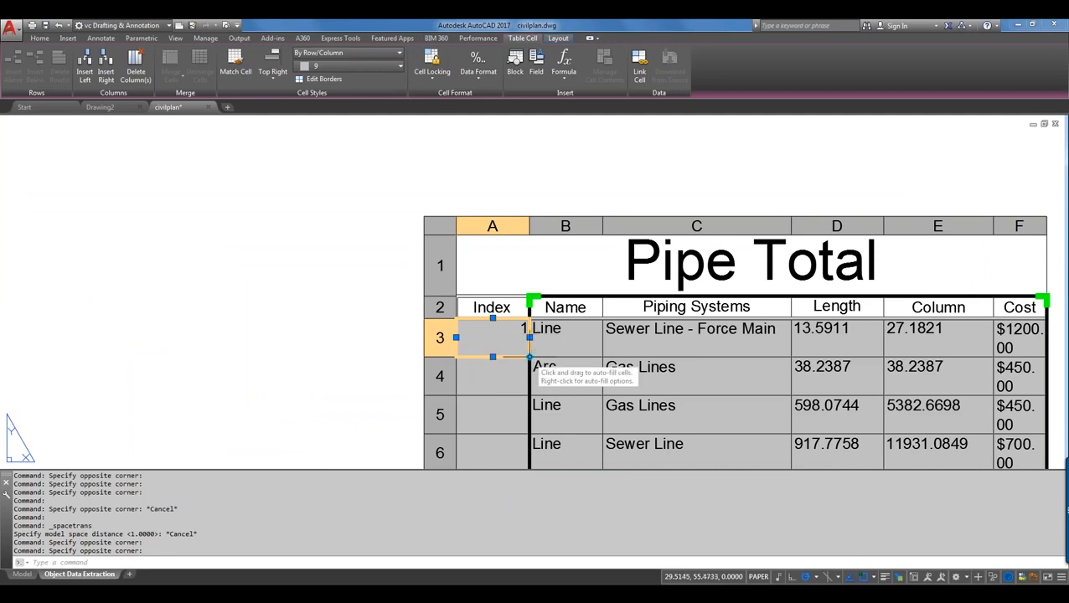
click(529, 356)
scroll(529, 434, down, 2)
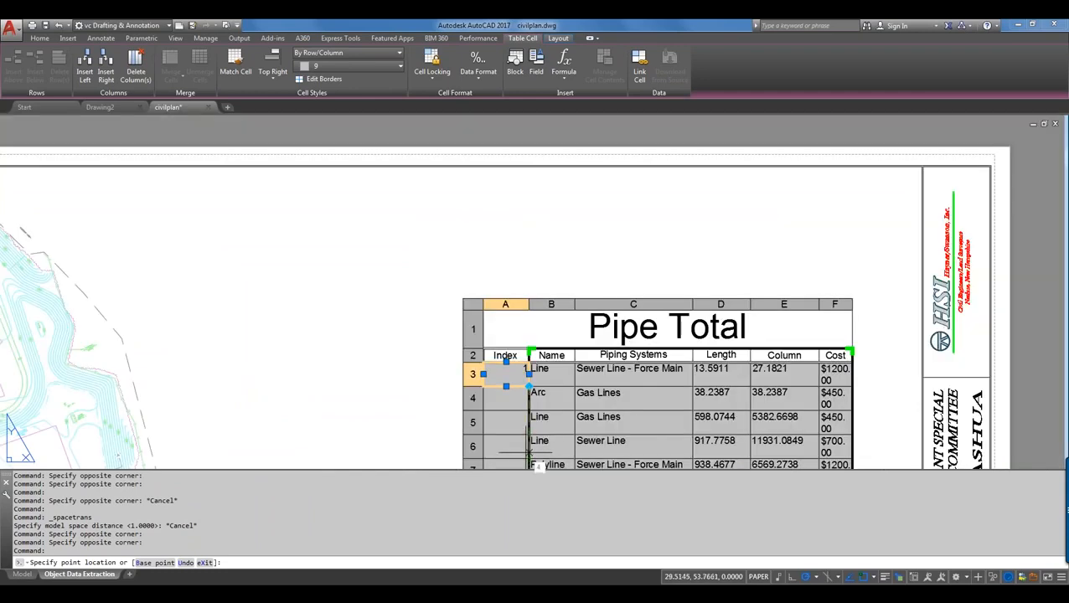
click(529, 457)
middle_drag(521, 428, 470, 298)
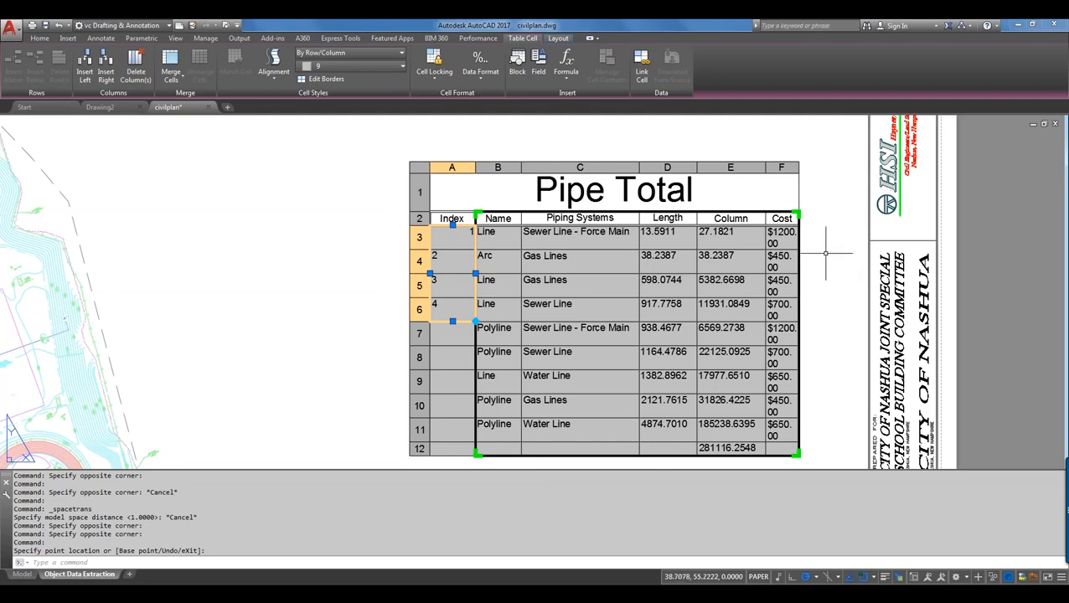
Widen the Cost column by stretching its left boundary outward until each currency value fits on one line
click(776, 217)
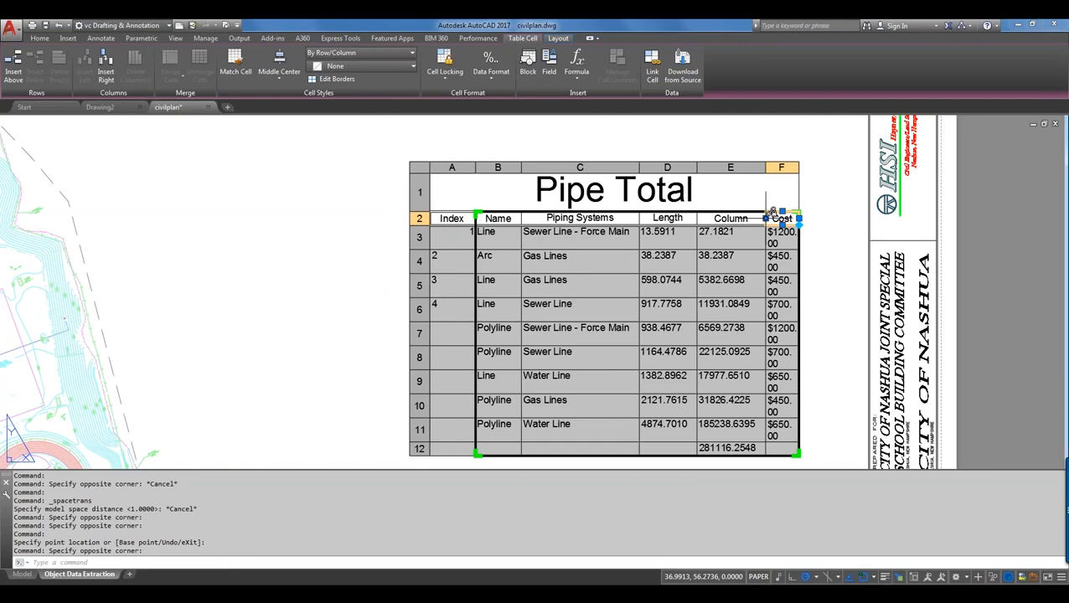
click(765, 217)
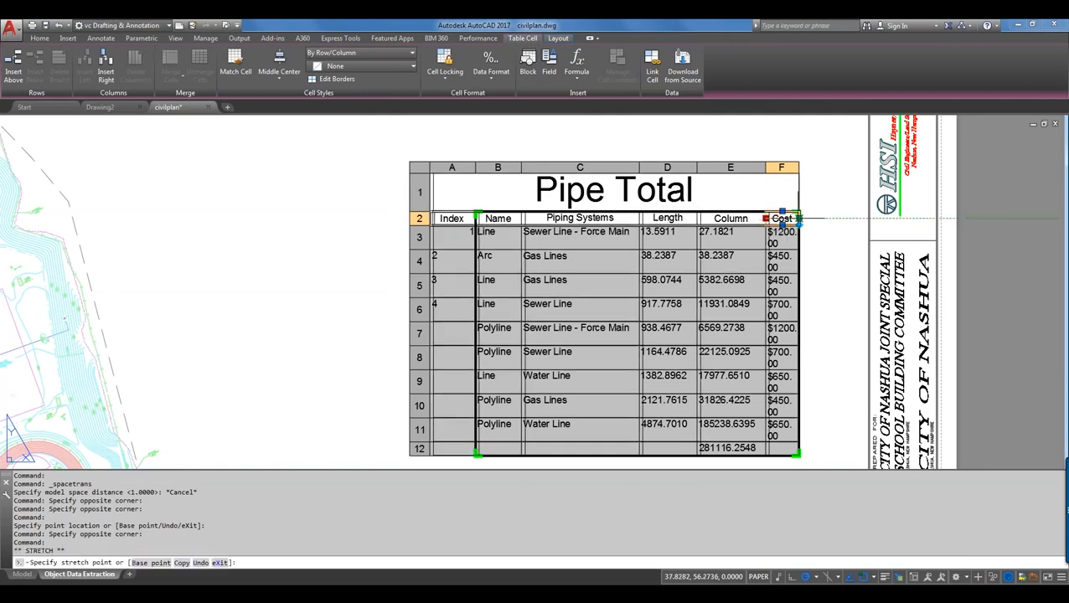
click(744, 218)
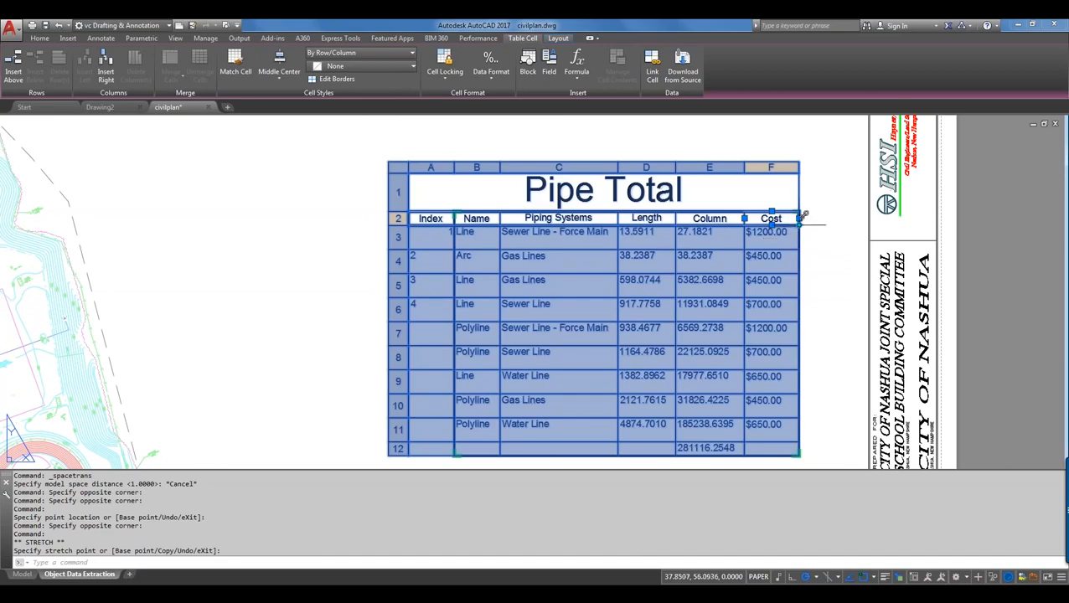
key(Escape)
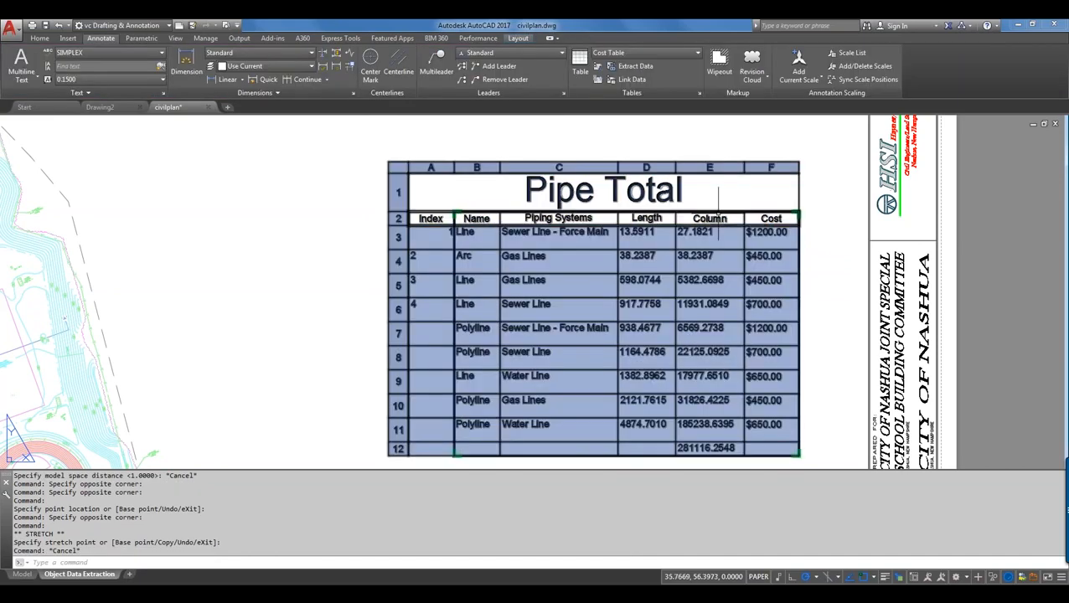
Select the Pipe Total table and stretch its overall width outward, widening all columns uniformly
click(792, 217)
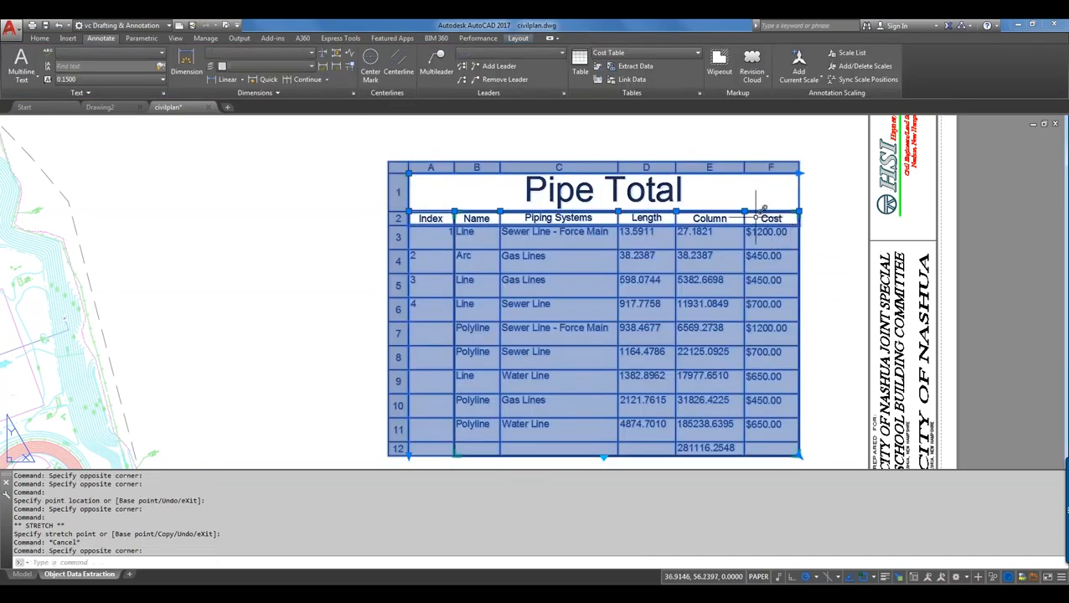
click(800, 173)
click(846, 173)
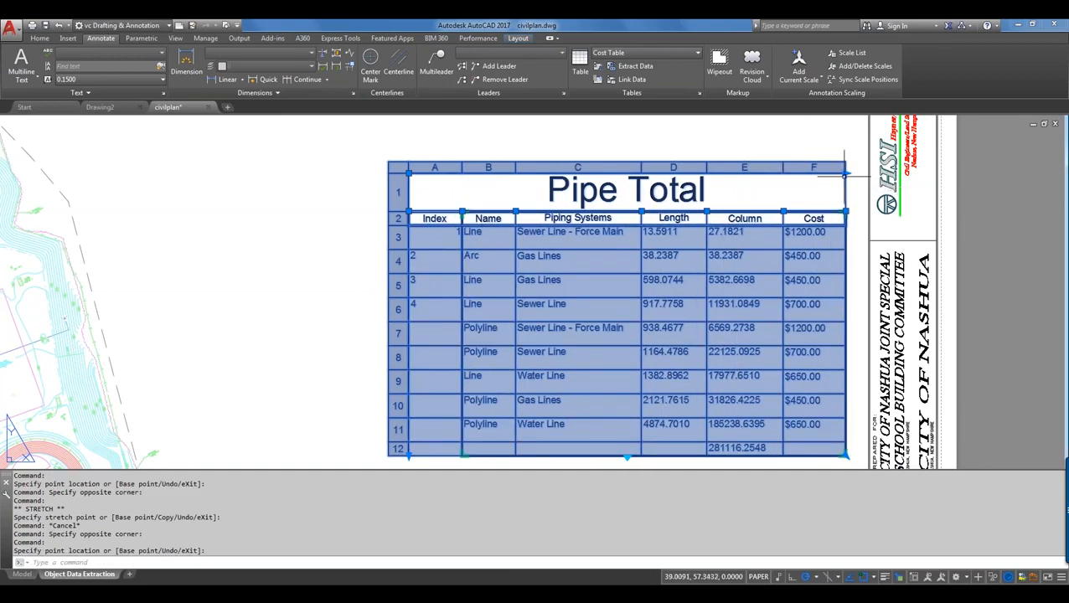
key(Escape)
Widen the Length column at the expense of the neighbouring Column column, and move their shared boundary back
click(782, 224)
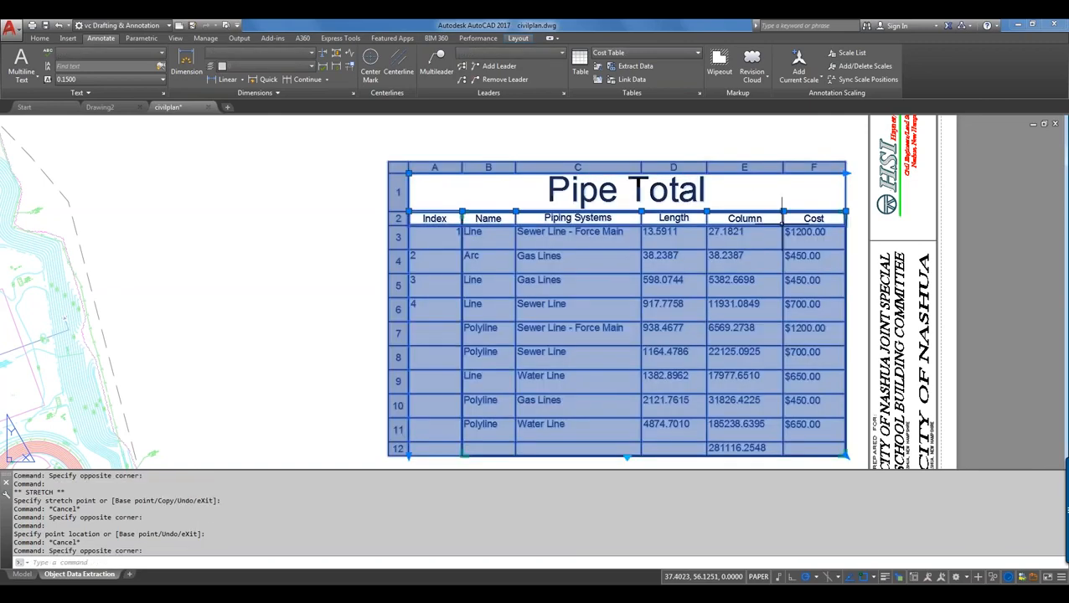
click(707, 212)
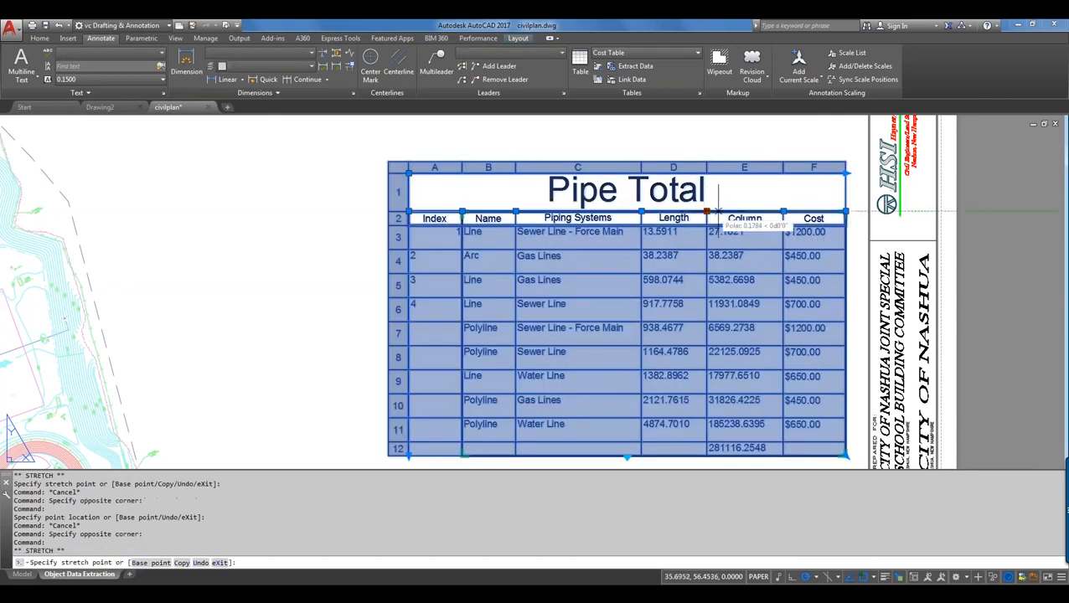
click(730, 212)
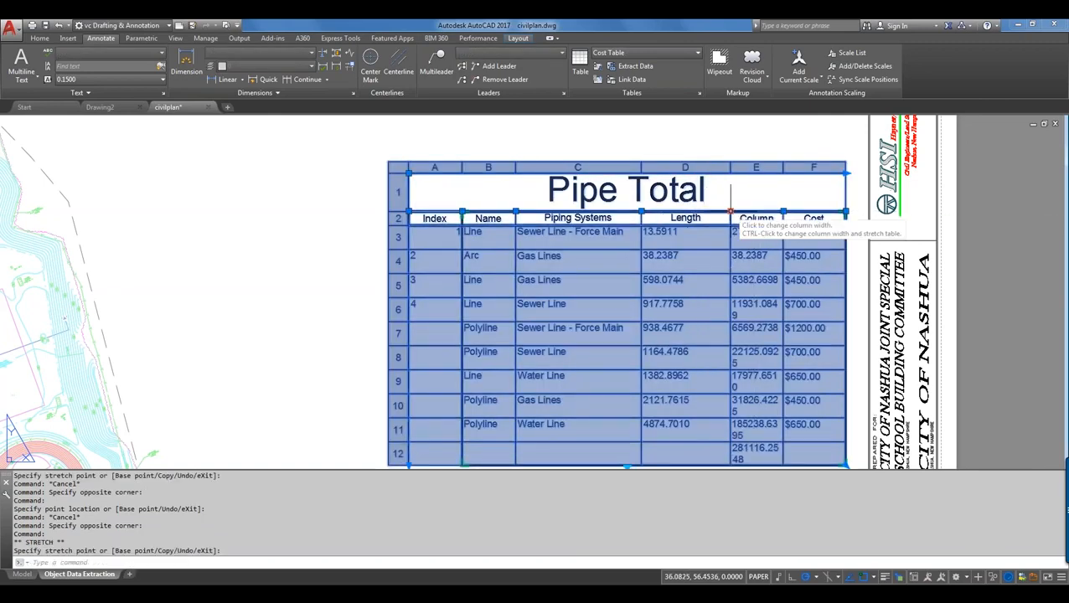
click(731, 211)
click(709, 211)
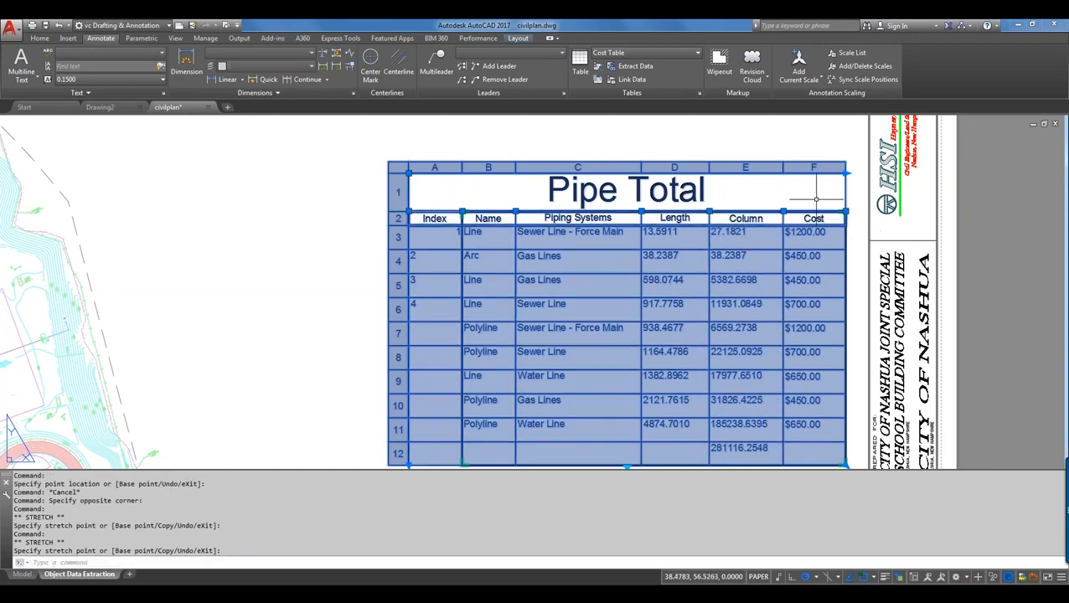
key(Escape)
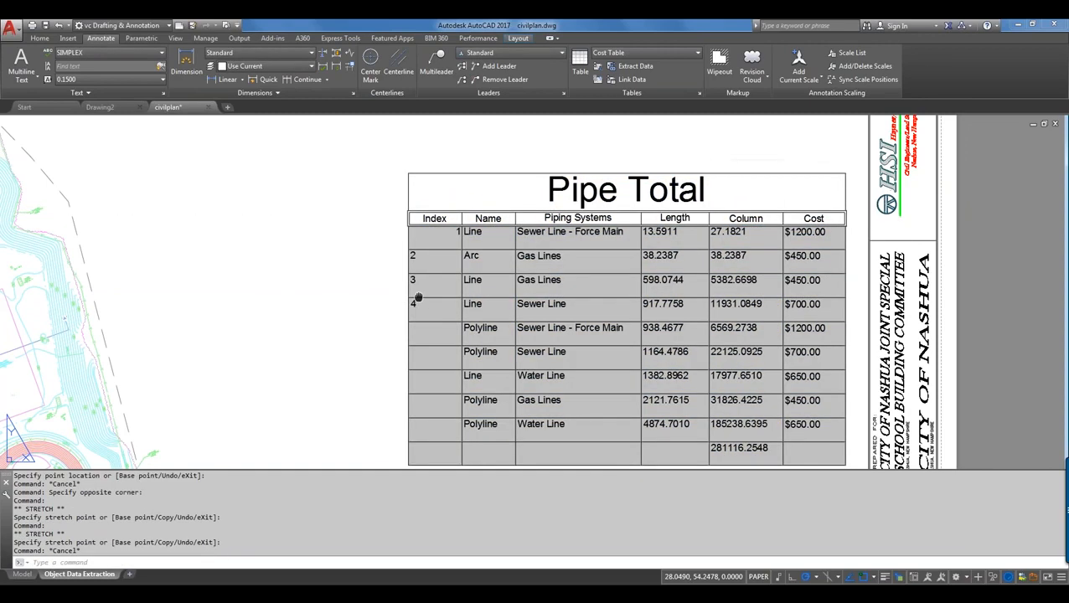
Start a new data extraction with the DX command, using cost_data.dxe from the Demo Files folder as its template
middle_drag(417, 298, 331, 259)
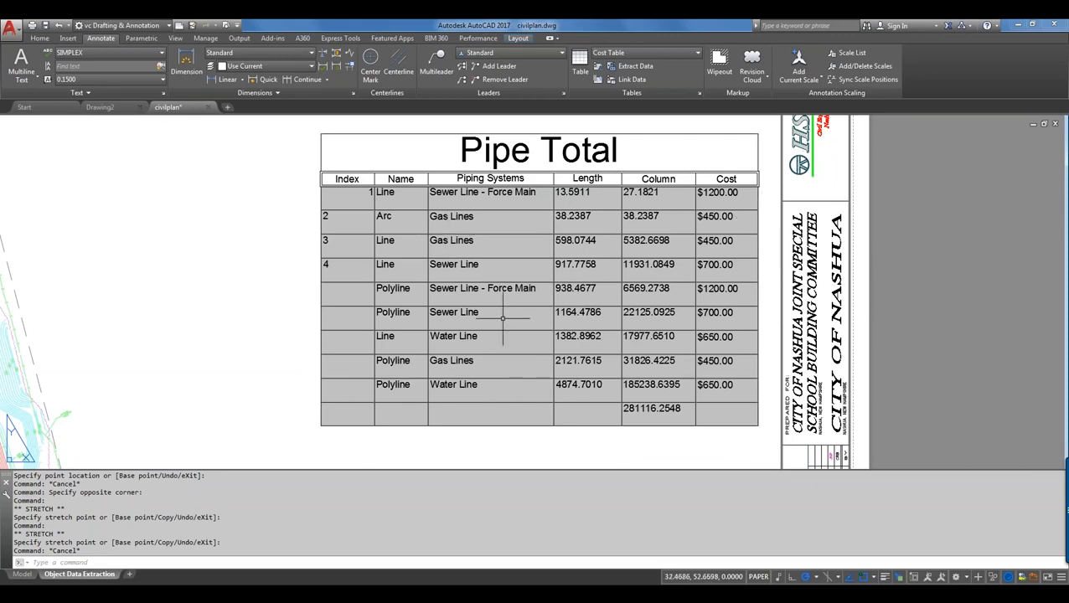
click(427, 313)
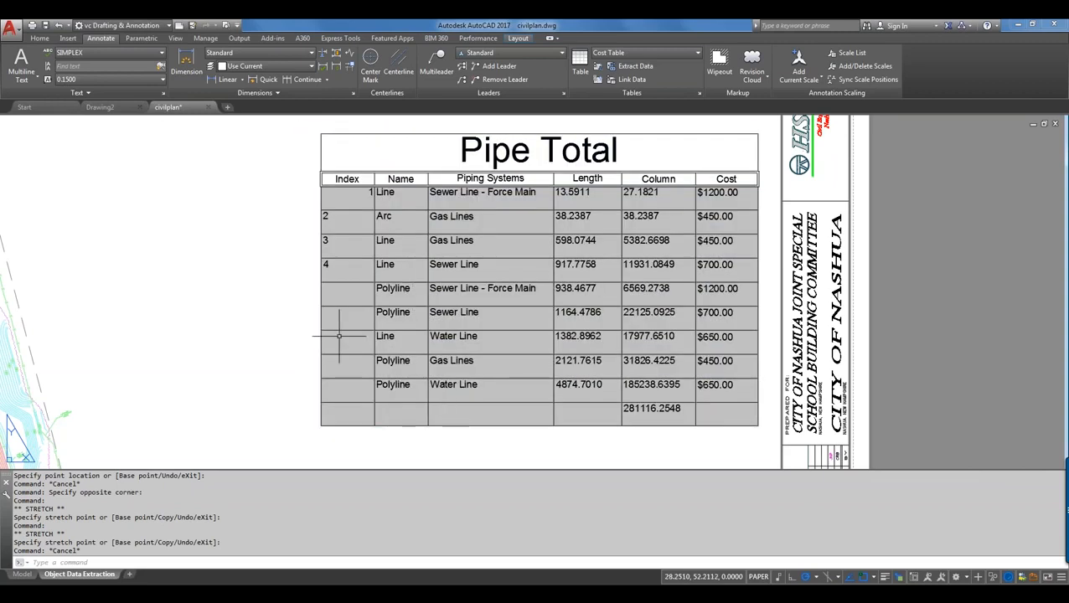
key(Return)
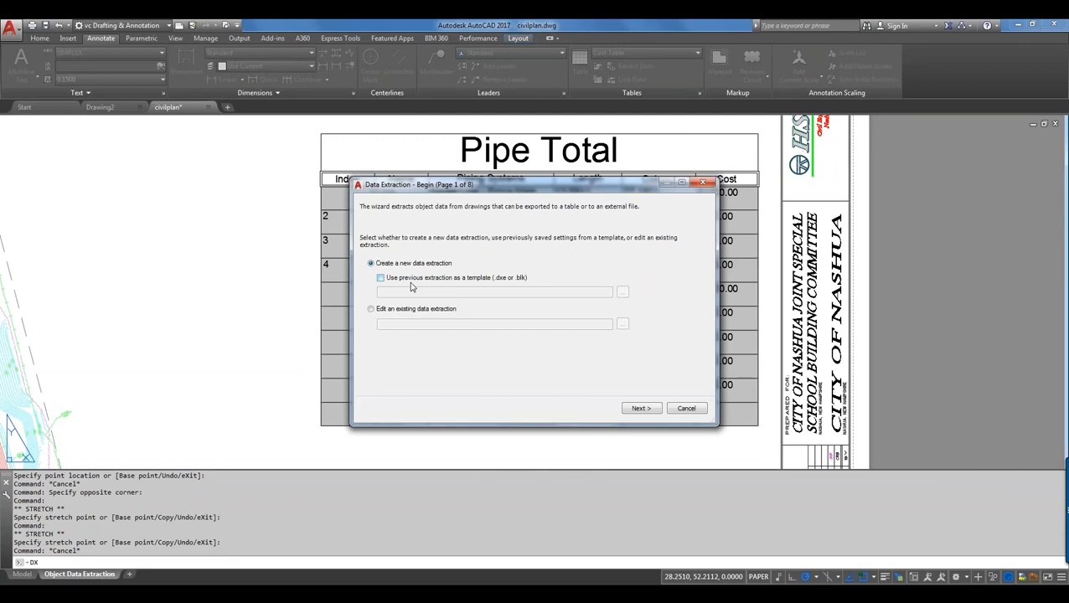
click(412, 284)
click(622, 293)
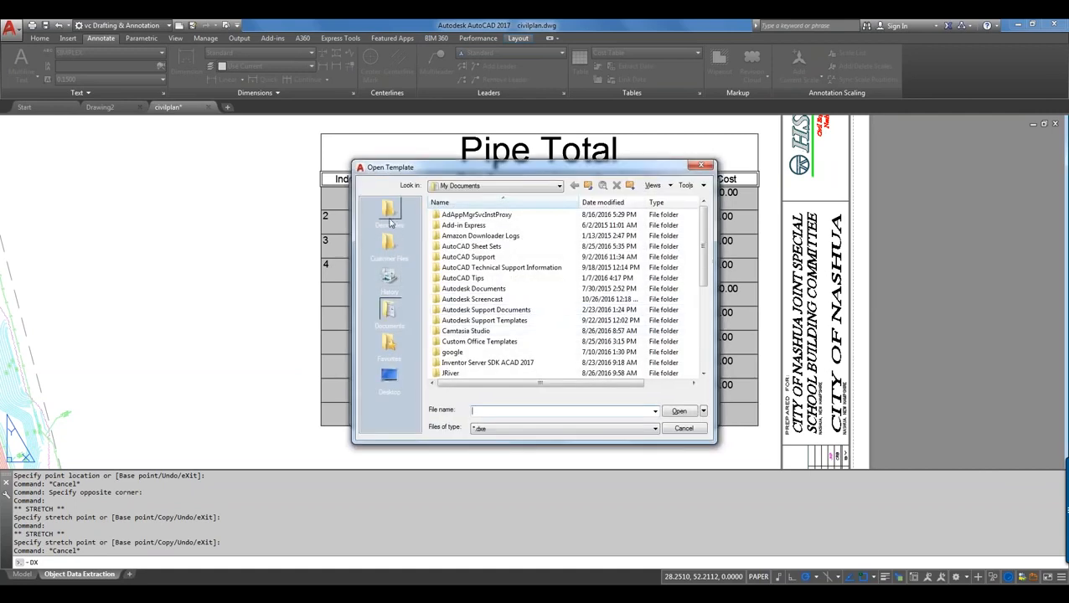
click(389, 222)
double_click(457, 226)
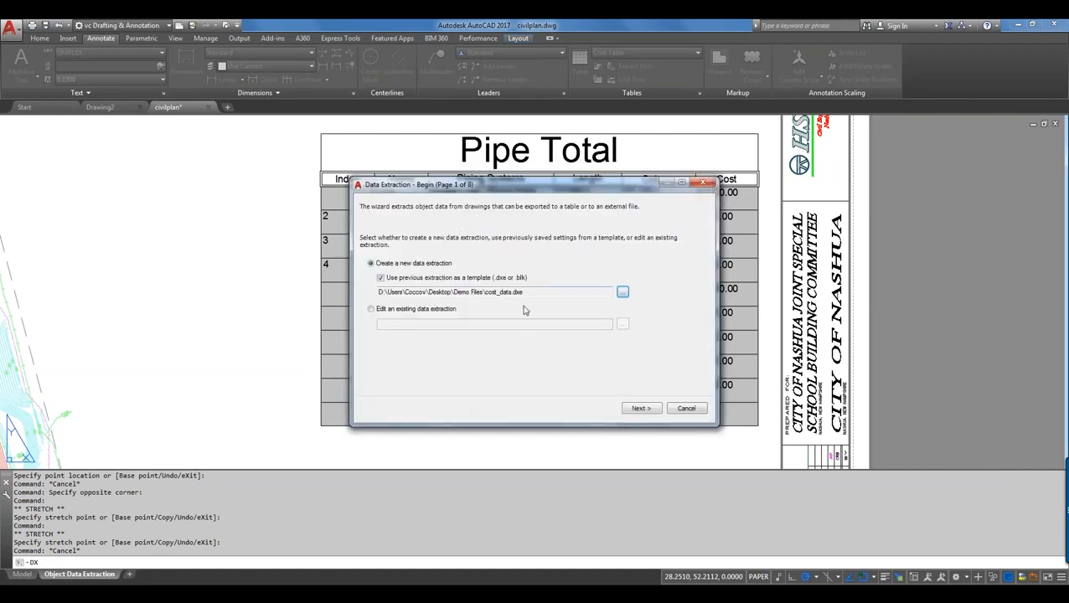
Save the extraction as cost_data.dxe, replacing the existing file, and accept the template's drawing as the data source
click(646, 409)
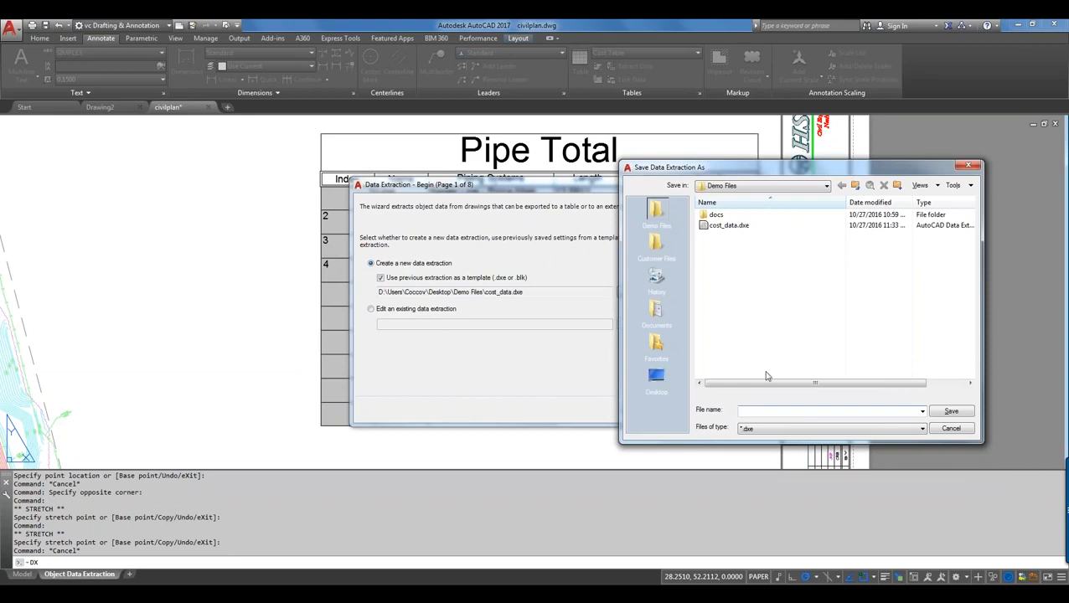
double_click(735, 227)
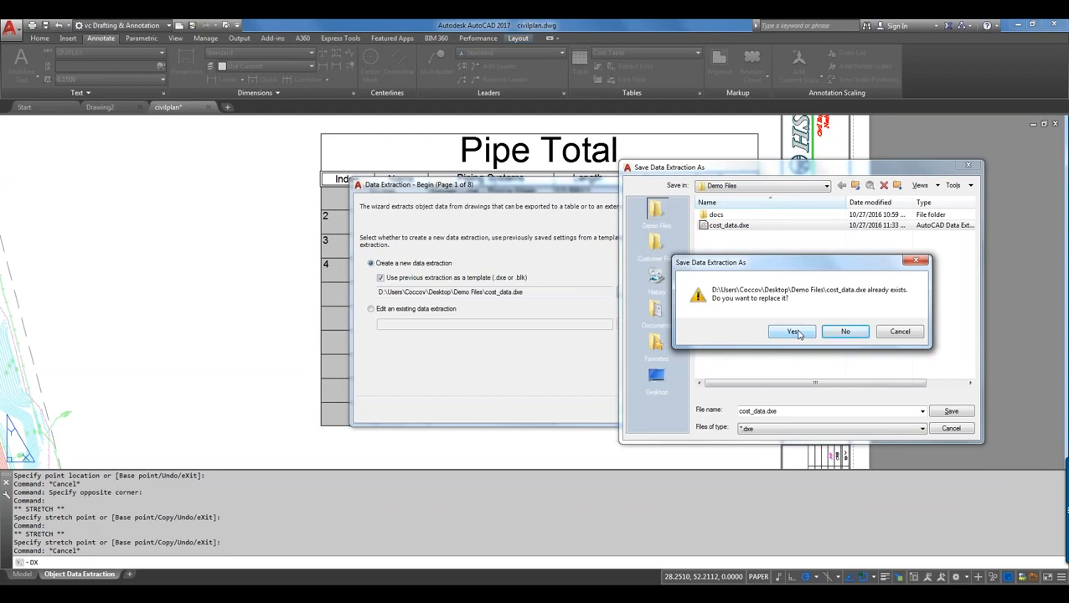
click(796, 332)
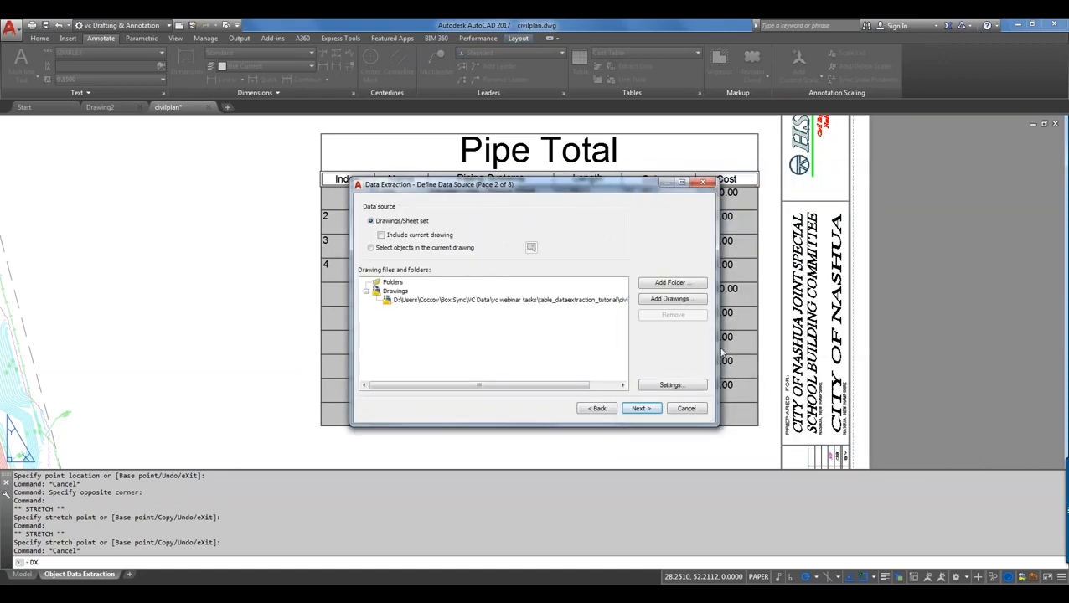
click(645, 410)
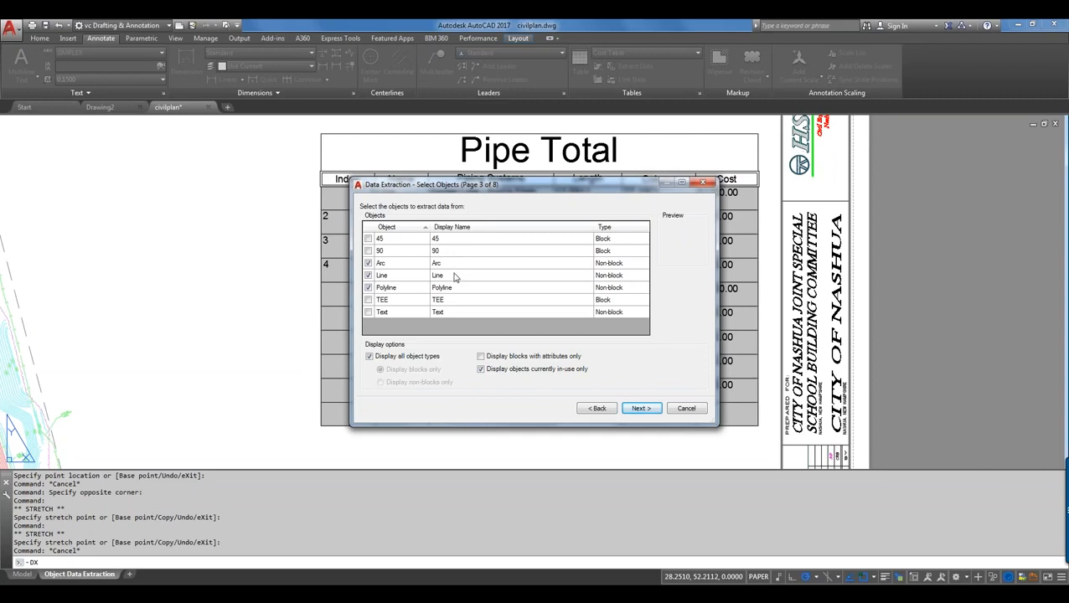
Set the display names of the Arc, Line and Polyline objects to Pipe
click(448, 266)
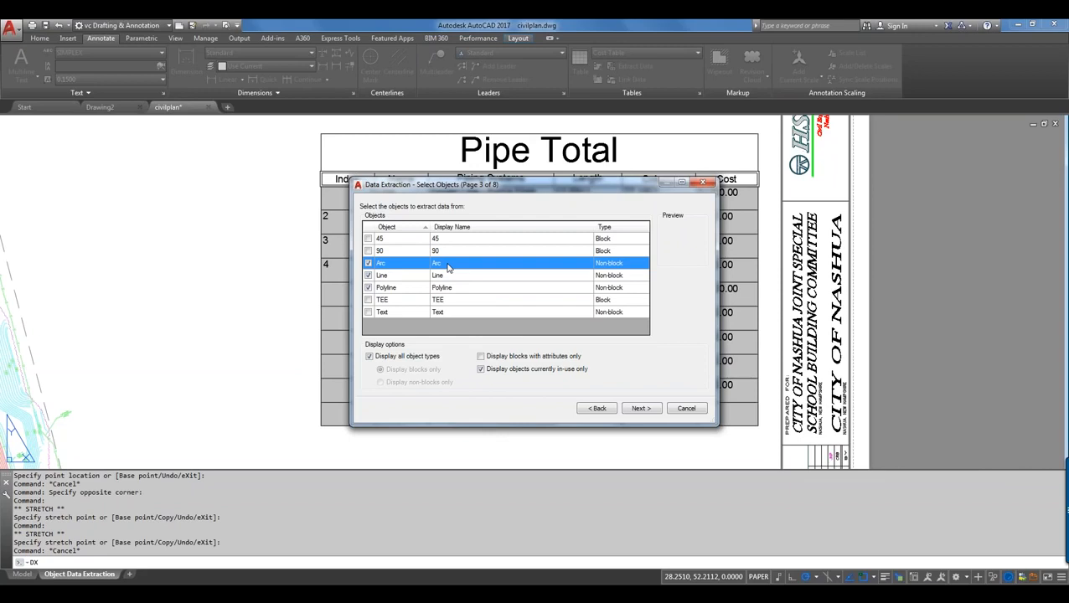
click(448, 266)
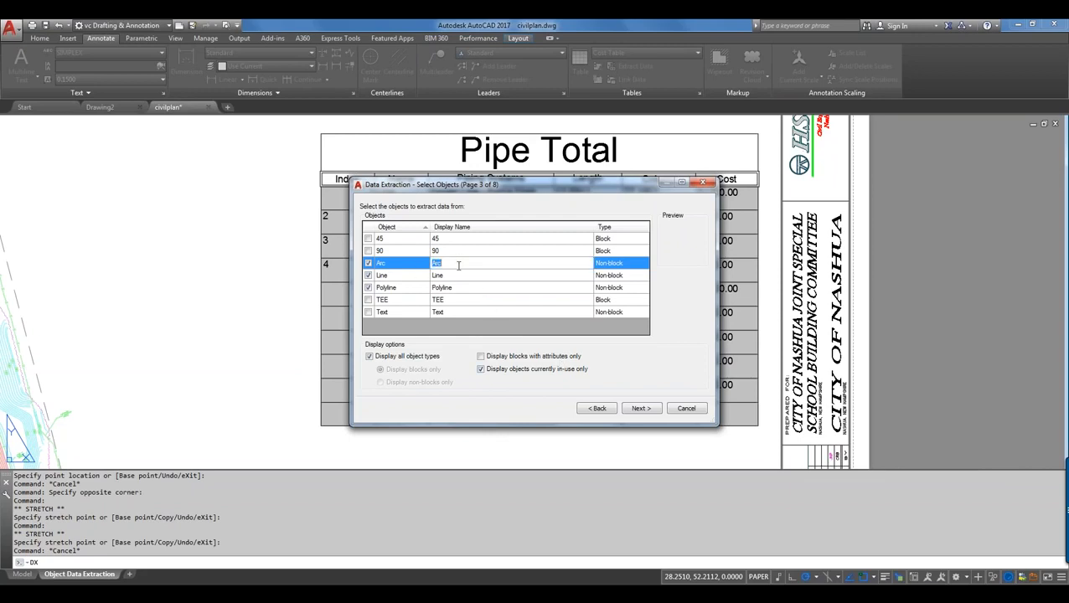
text(Pipe)
click(460, 279)
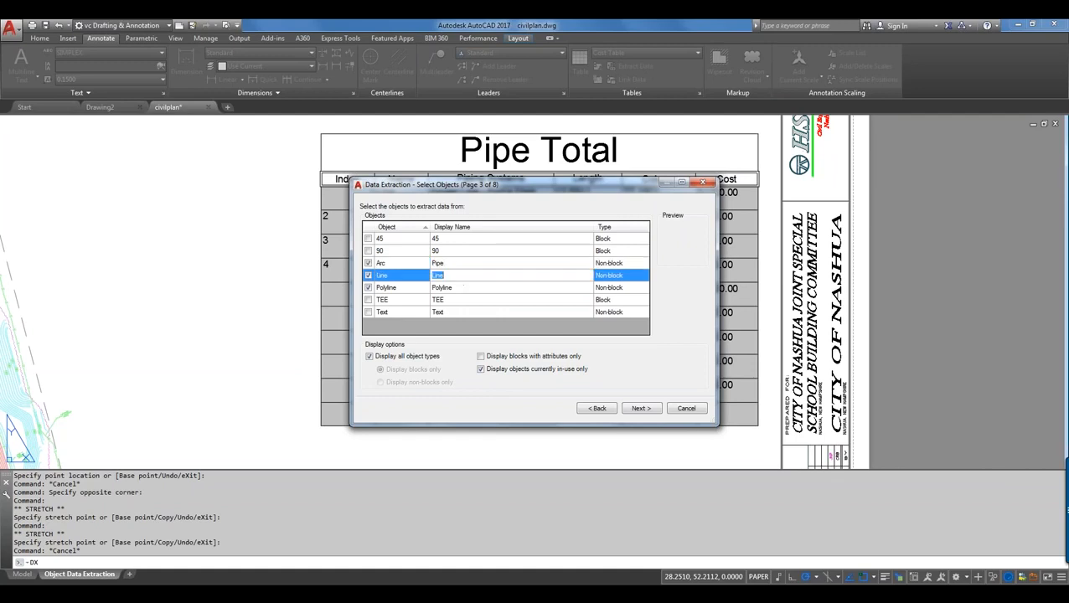
text(Pipe)
click(446, 289)
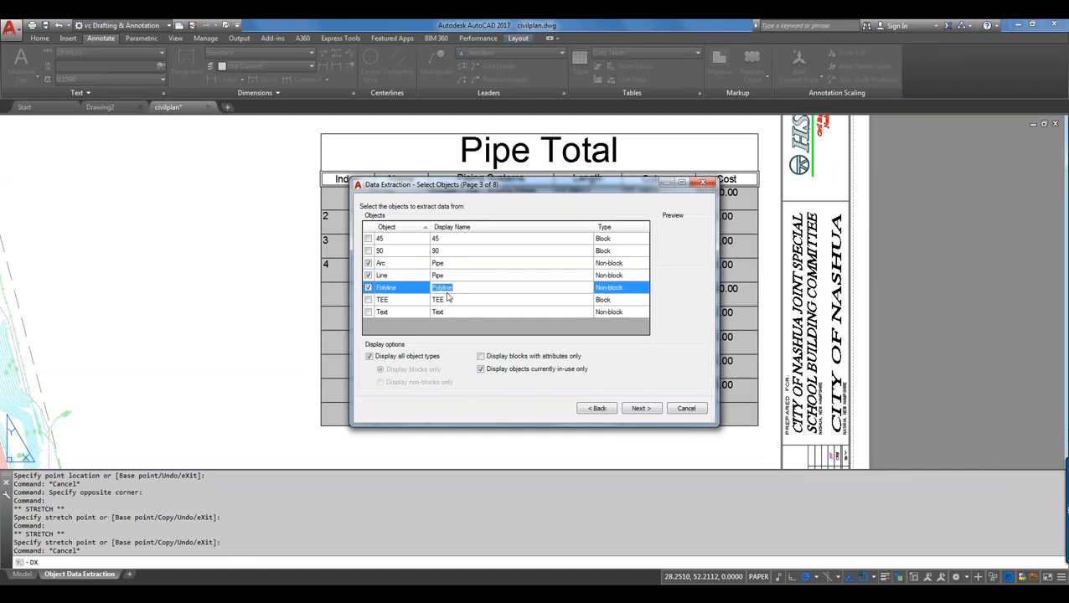
text(Pipe)
click(446, 299)
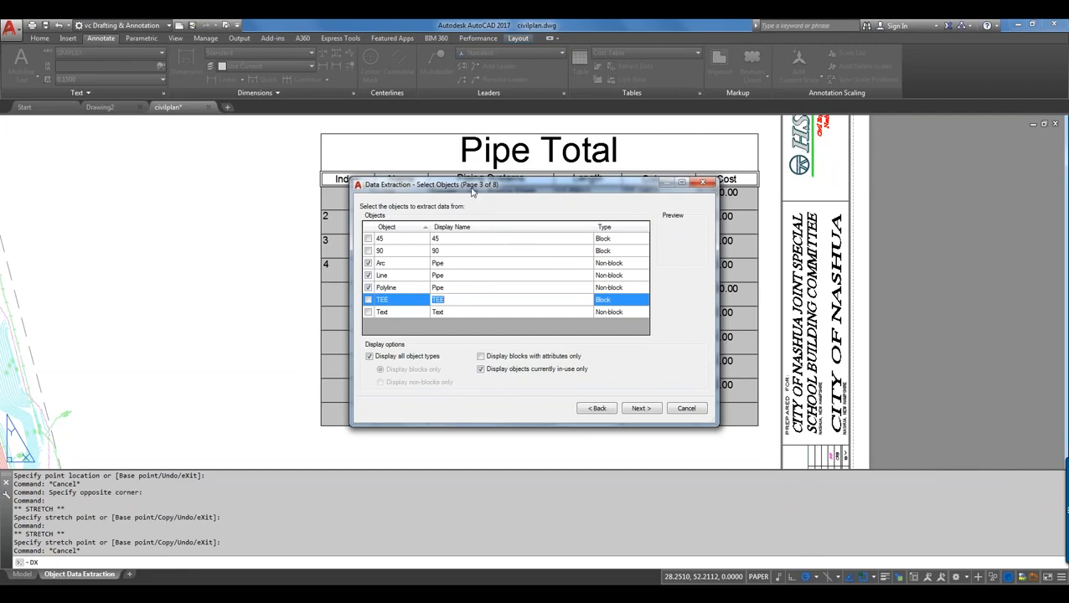
Review the Pipe display names of the extracted objects, going on to the property selection and back to the object selection
click(449, 289)
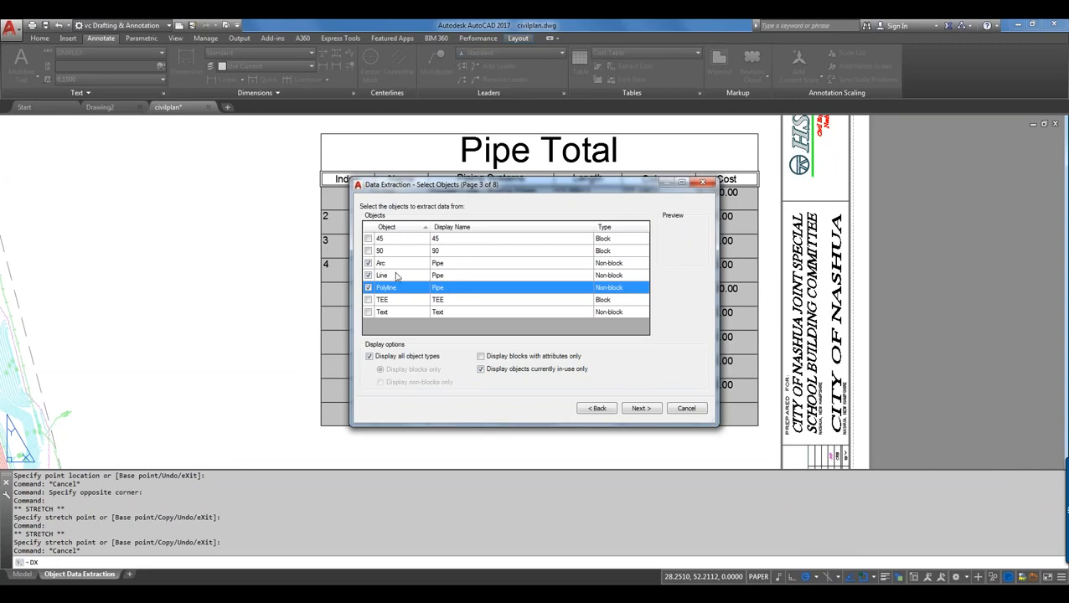
click(467, 265)
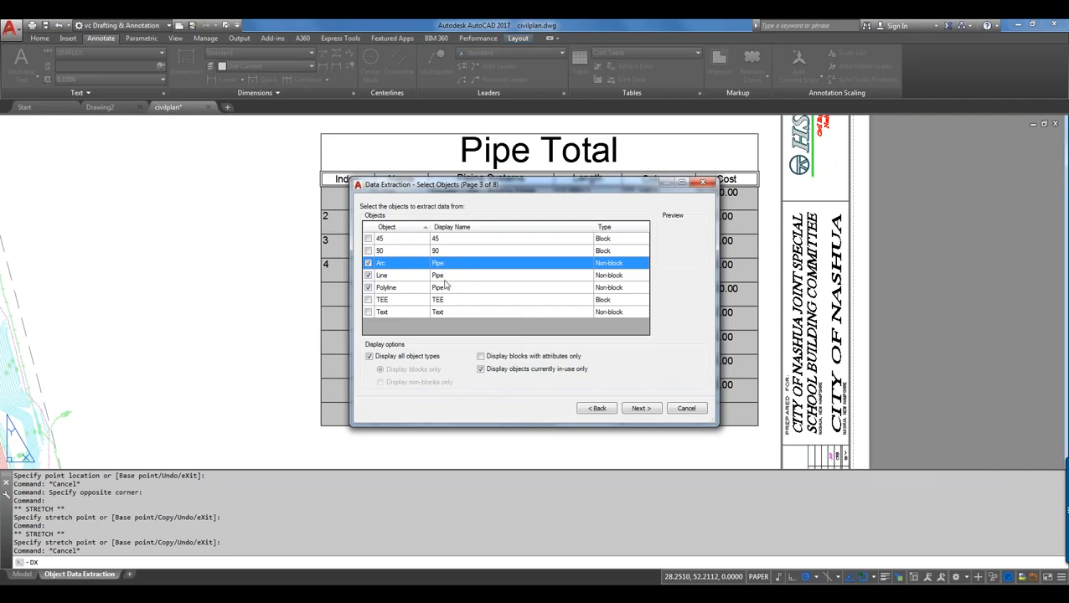
click(649, 410)
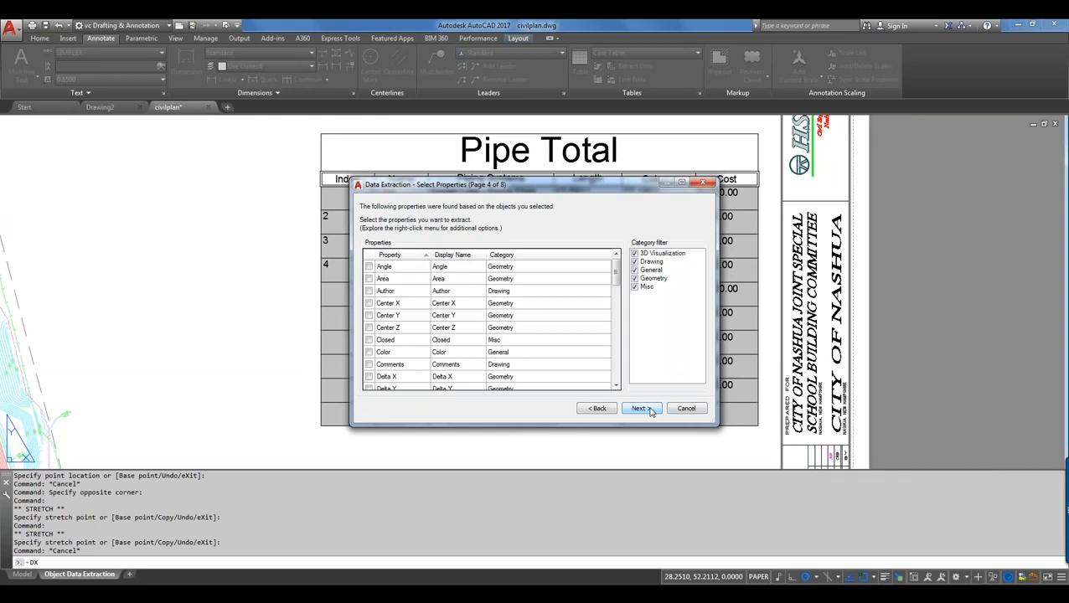
click(599, 409)
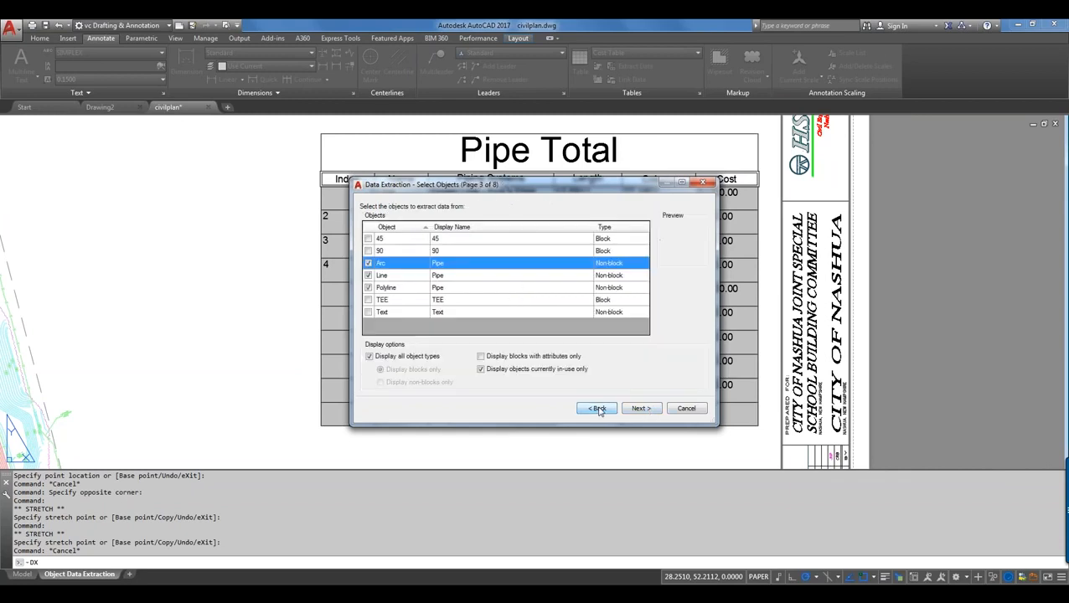
Cancel the running data extraction and confirm quitting the wizard
click(687, 408)
click(562, 309)
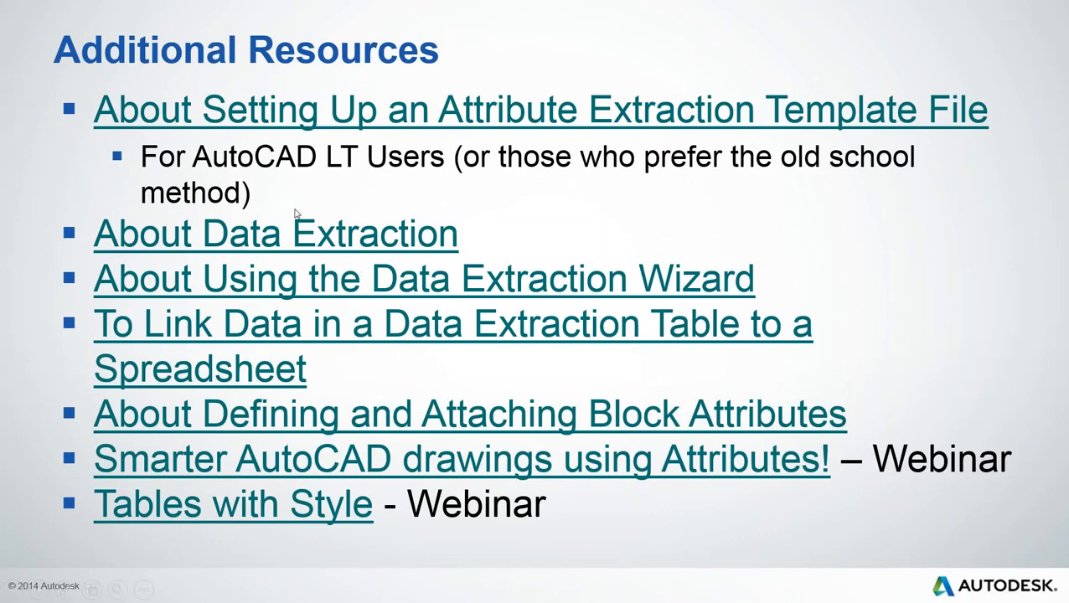
Open the linked help article About Setting Up an Attribute Extraction Template File and skim its introduction and template file section
click(428, 121)
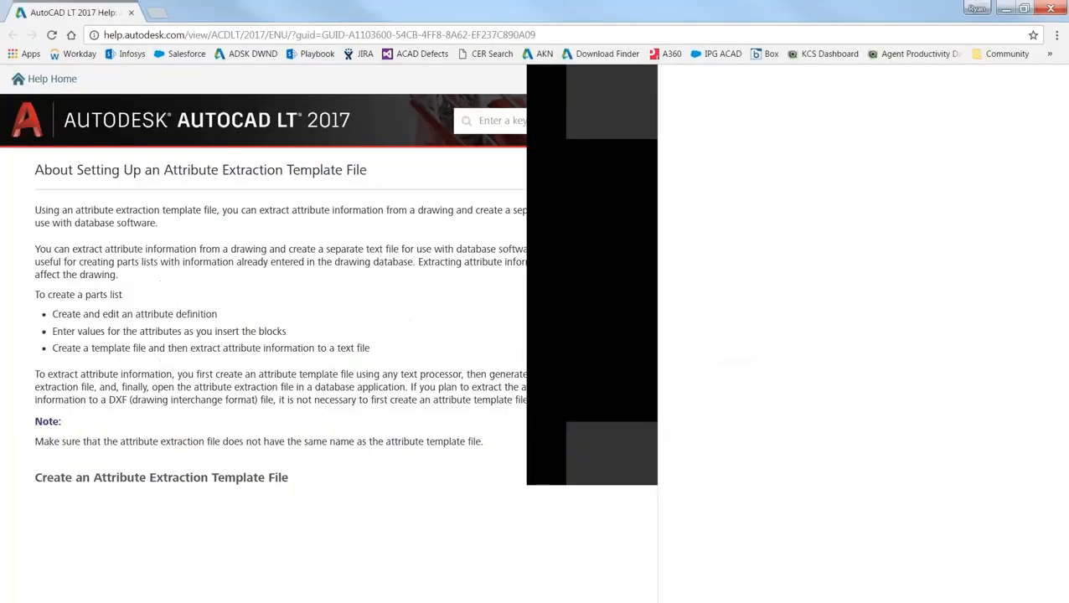
scroll(840, 362, down, 2)
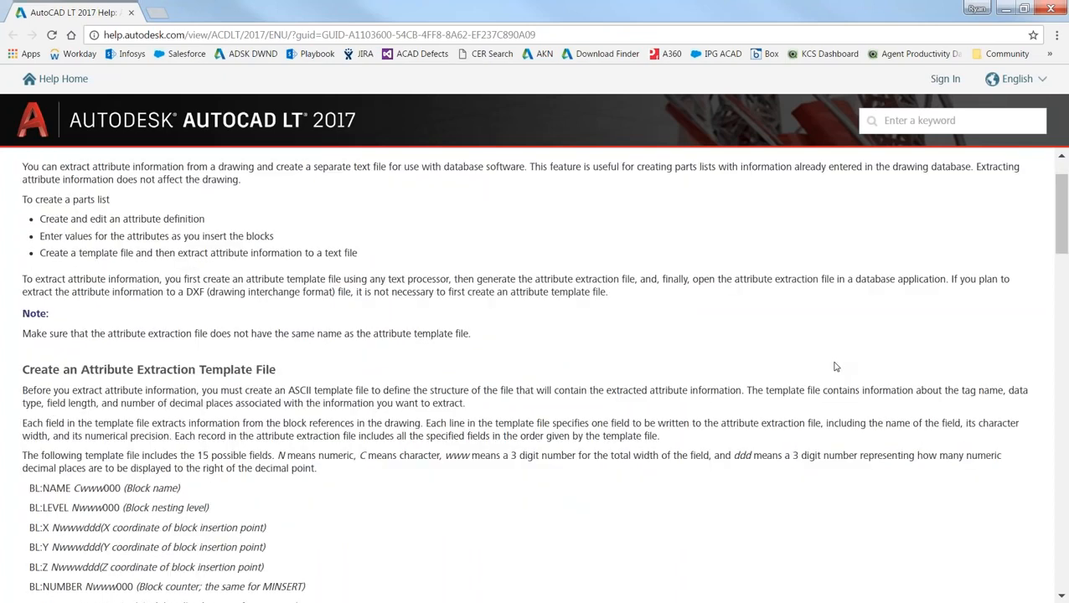
scroll(832, 364, up, 2)
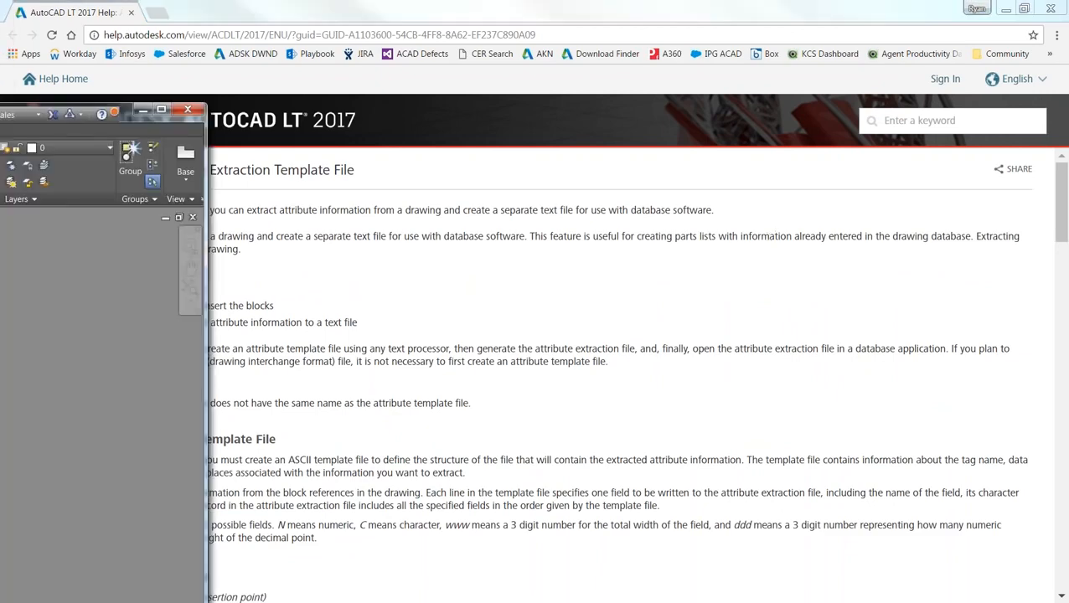
Start DATAEXTRACTION in AutoCAD and choose to edit the existing extraction test.dxe from the dataset folder of 2016.10.27 BtheB Data Extraction
text(data)
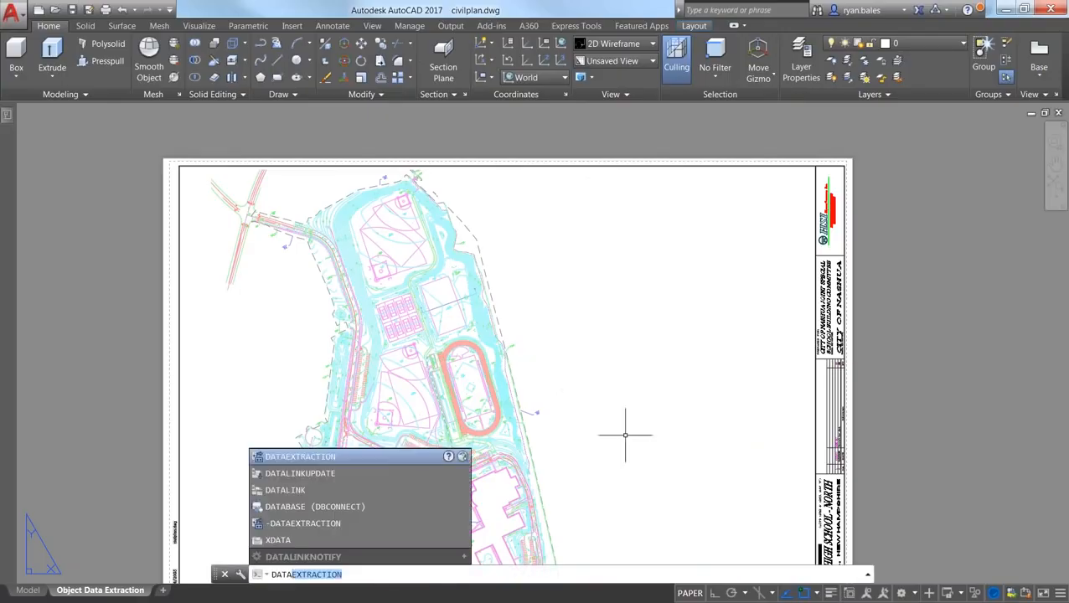
key(Return)
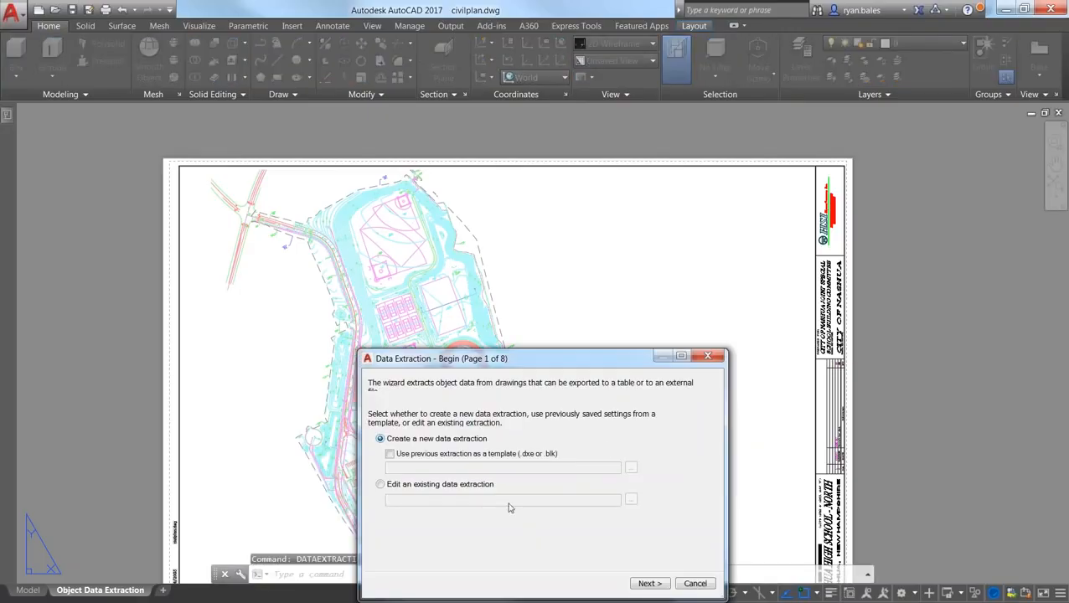
click(476, 485)
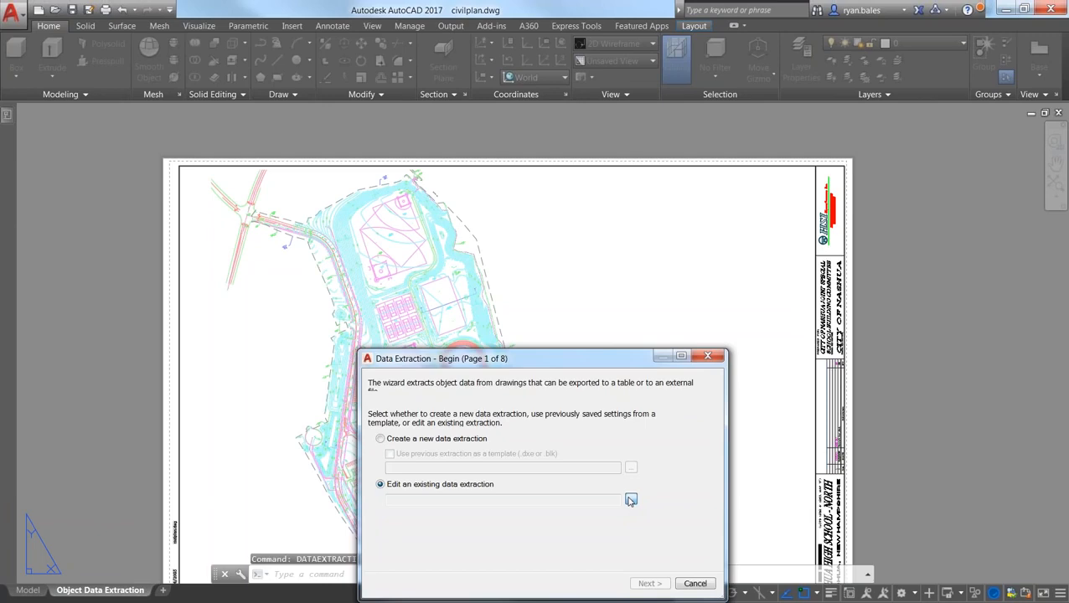
click(631, 500)
double_click(428, 346)
double_click(447, 360)
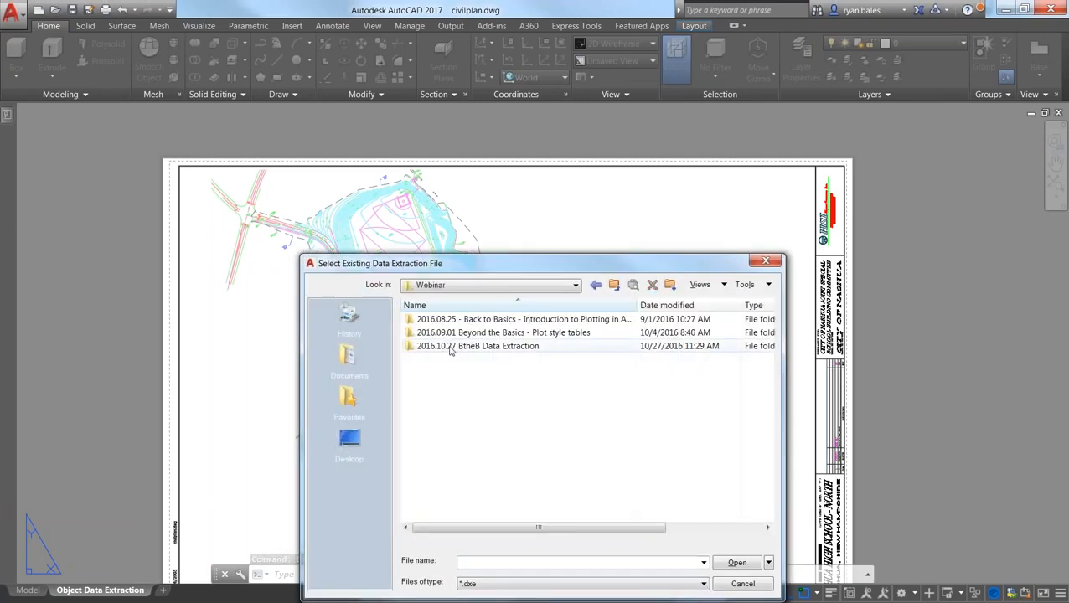
double_click(449, 348)
double_click(429, 319)
click(442, 323)
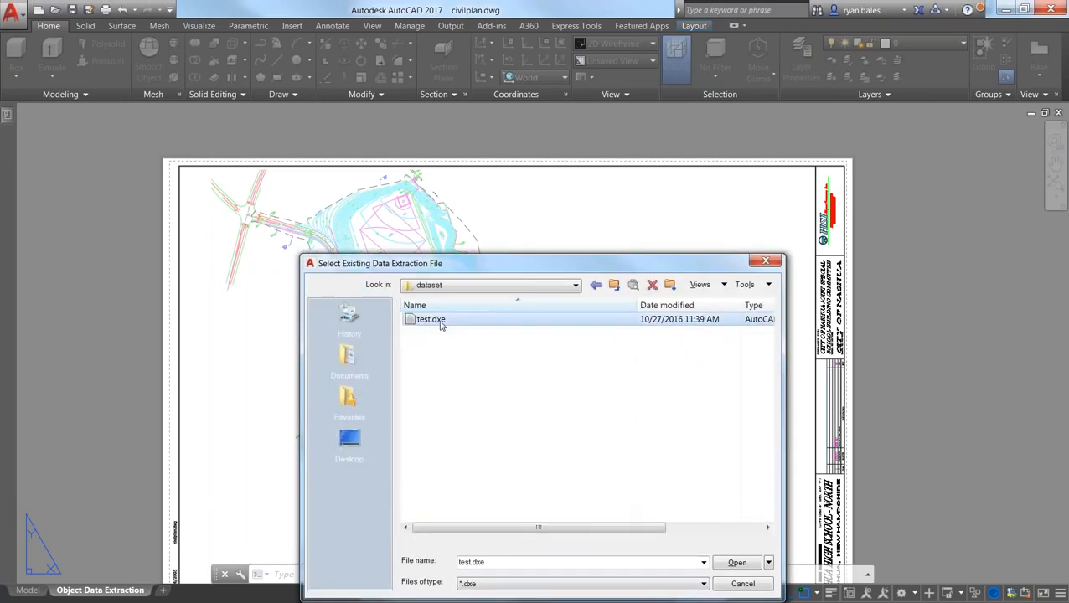
click(738, 562)
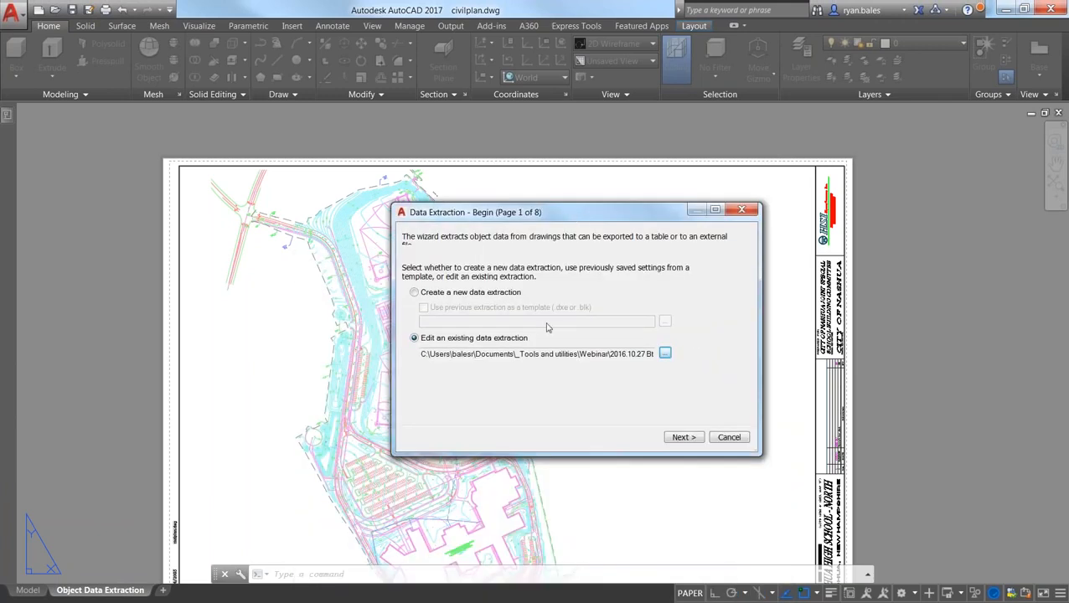
Check the additional extraction settings without changing them and accept the current drawing as the data source
click(682, 438)
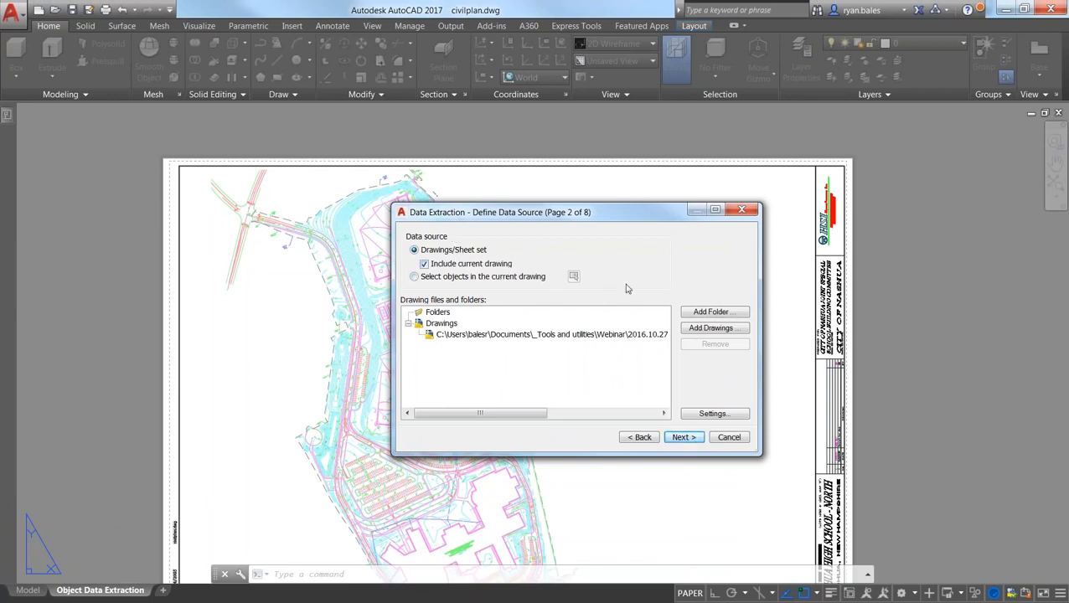
click(706, 416)
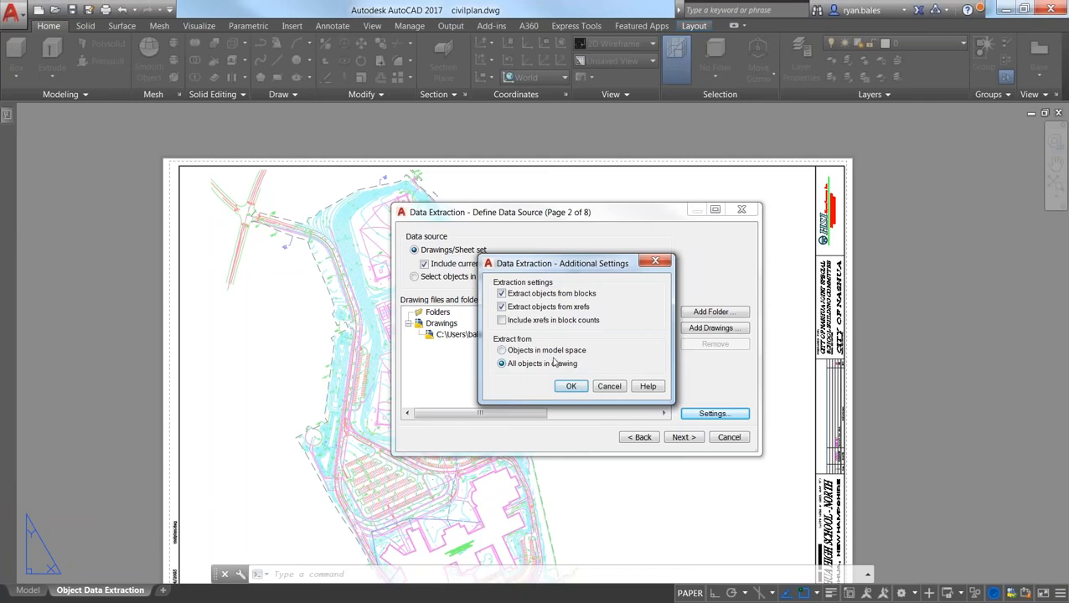
click(612, 387)
click(673, 437)
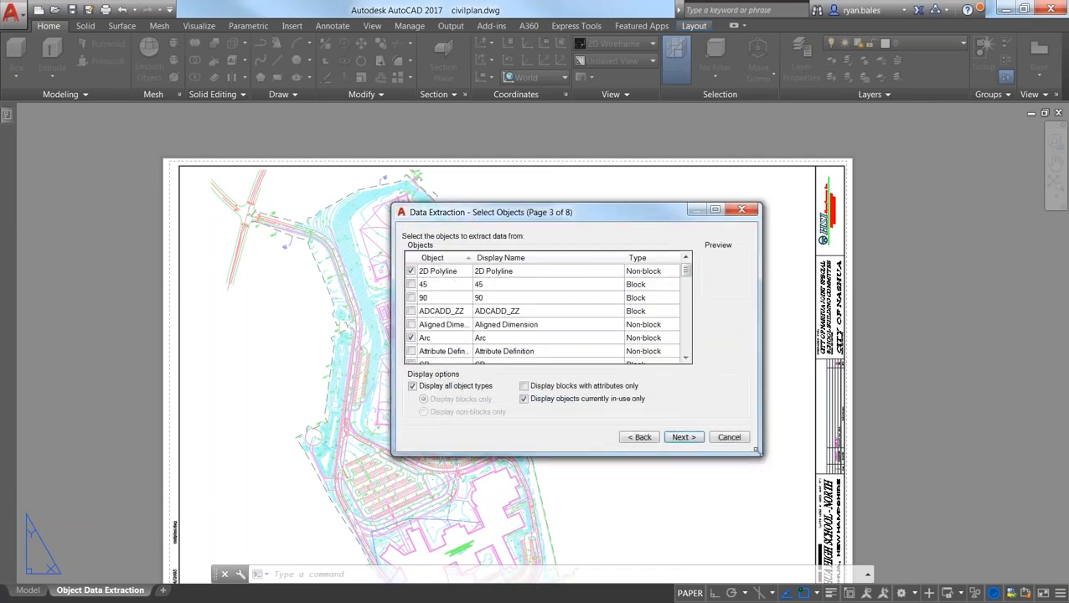
Enlarge the wizard window and limit the object list, sorted by type, to blocks only
drag(756, 451, 982, 568)
drag(678, 212, 470, 90)
drag(833, 441, 926, 484)
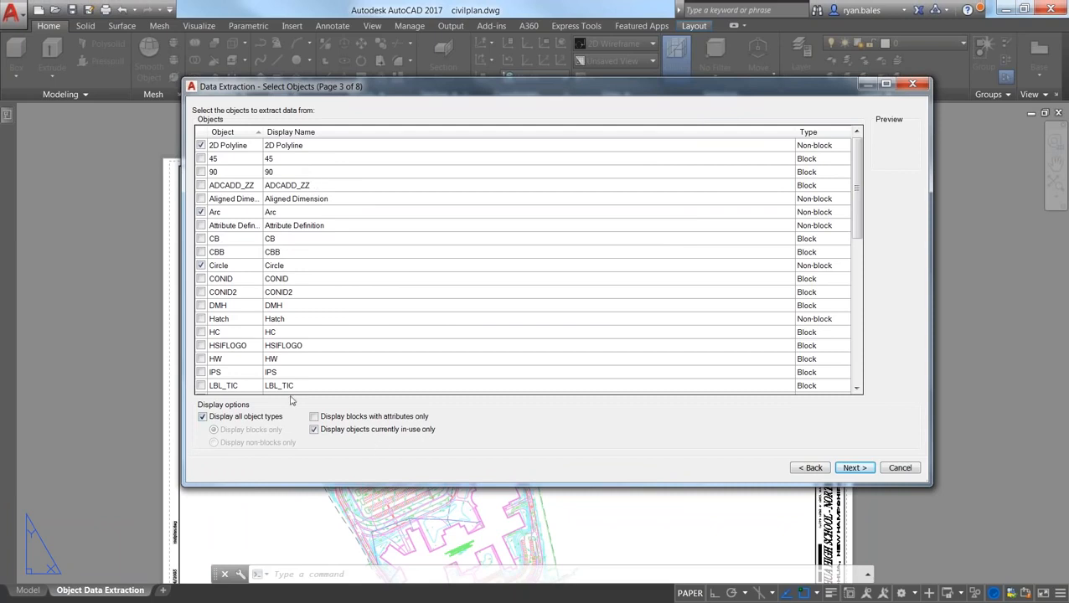
click(841, 135)
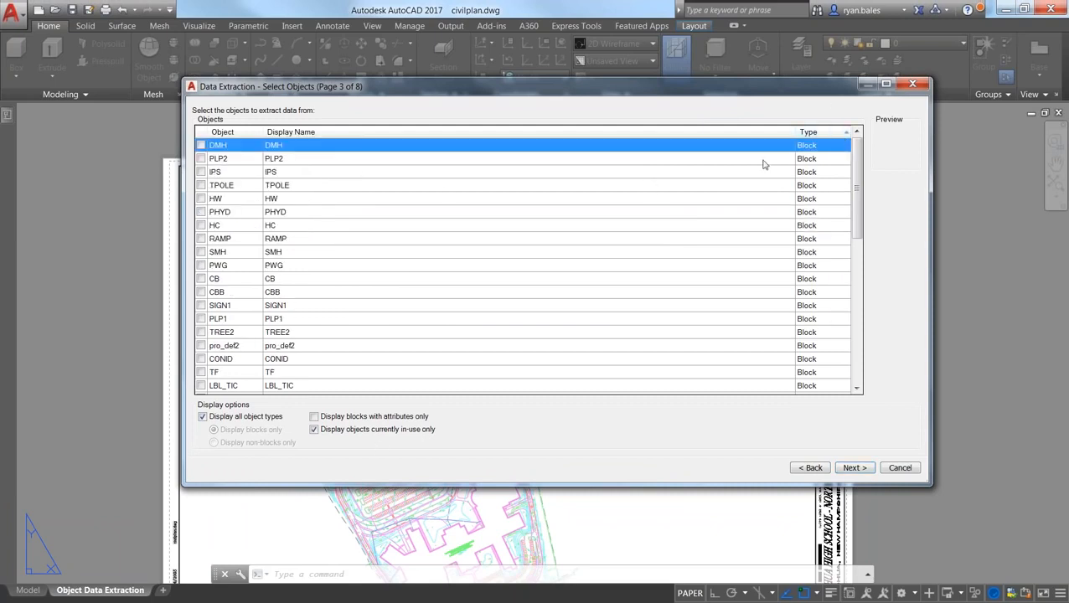
click(269, 418)
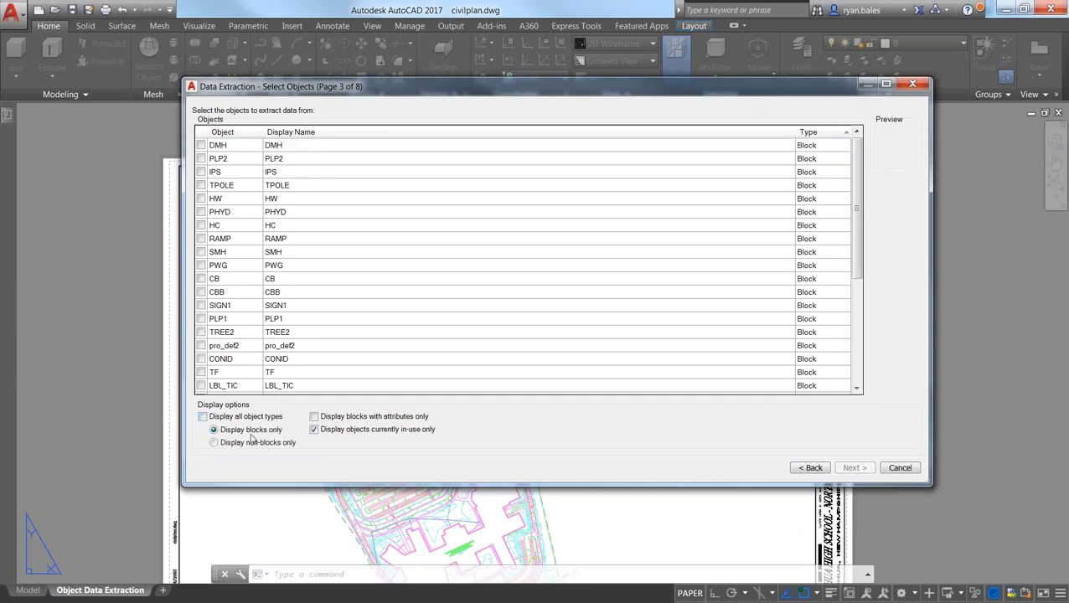
Select the TEE, 90 and 45 blocks for extraction and continue to the property selection
drag(856, 191, 858, 296)
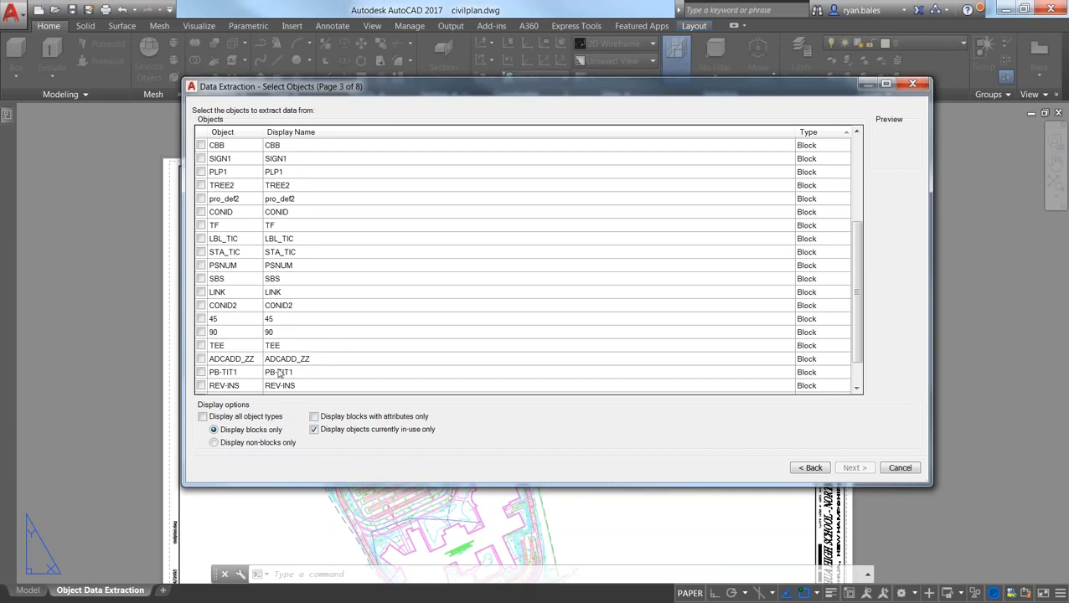
click(201, 345)
click(201, 332)
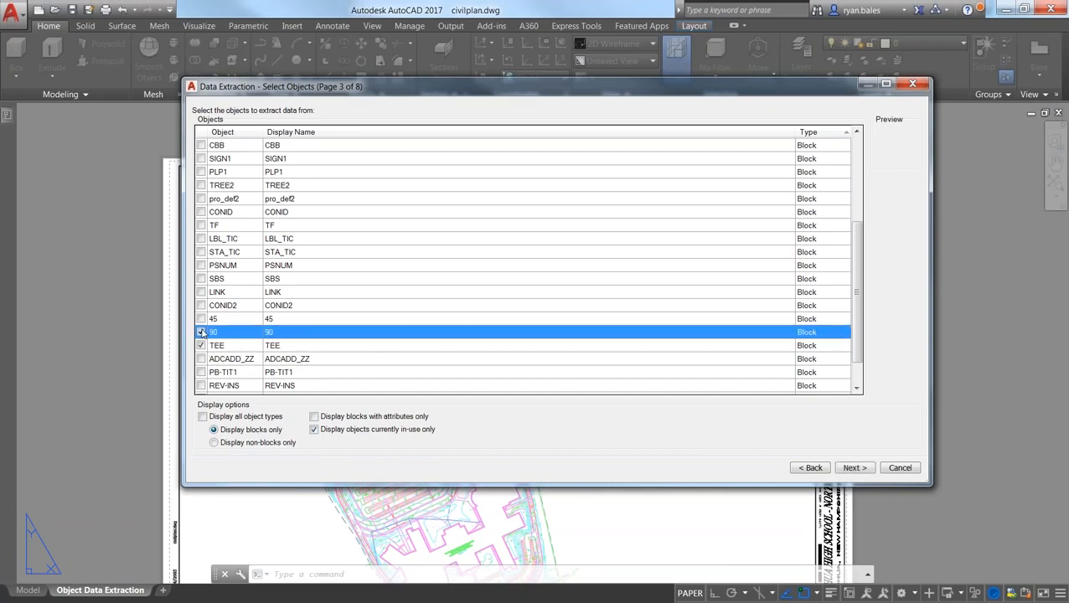
click(201, 318)
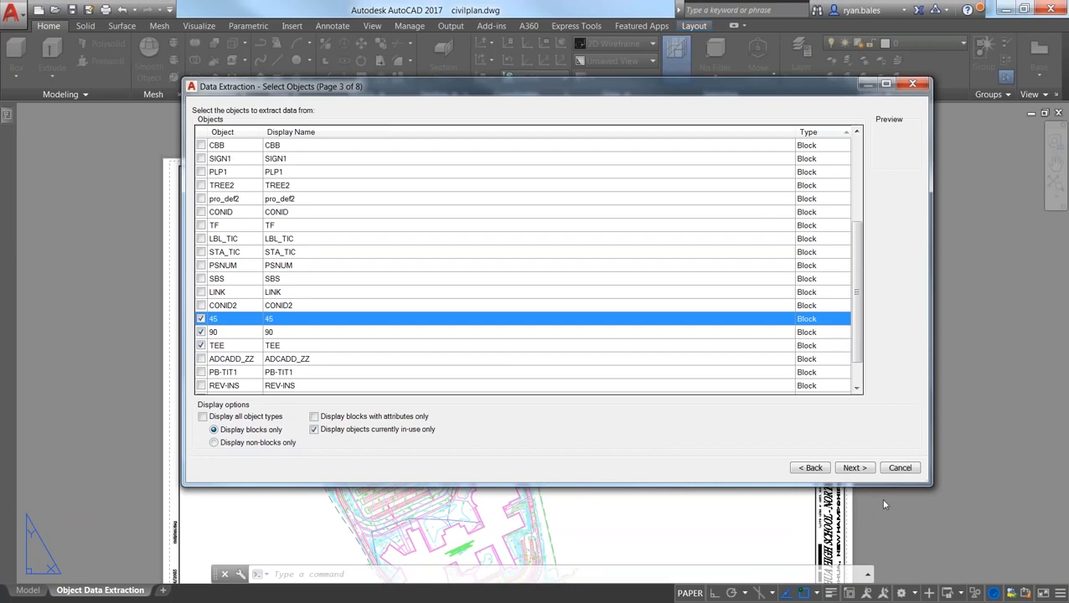
click(856, 467)
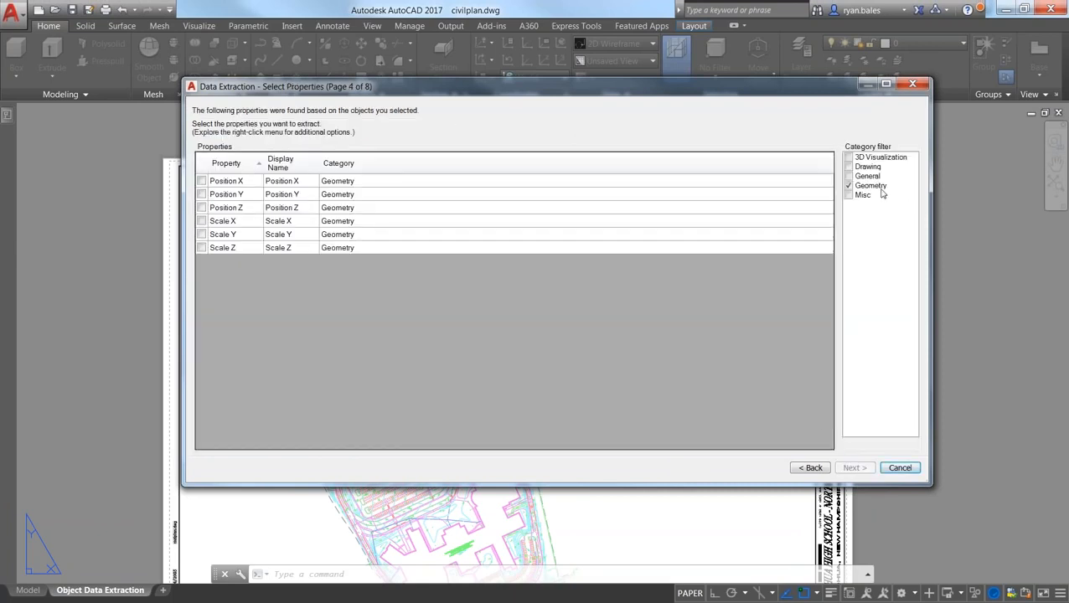
Show the 3D Visualization, Drawing and General property categories alongside Geometry, leaving Misc excluded
click(848, 176)
click(848, 167)
click(849, 157)
click(849, 194)
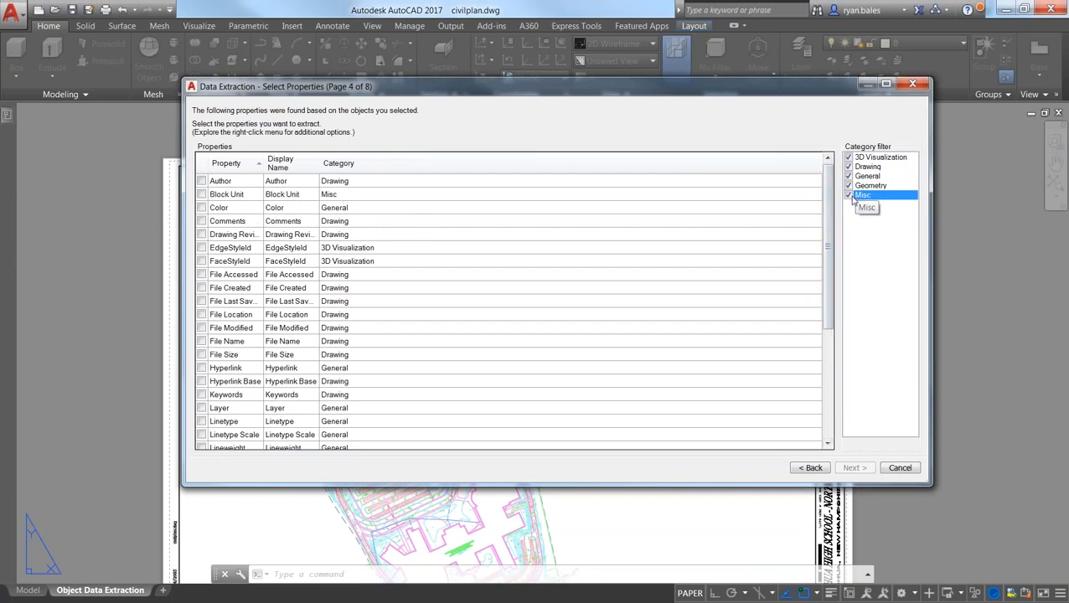
drag(829, 220, 828, 316)
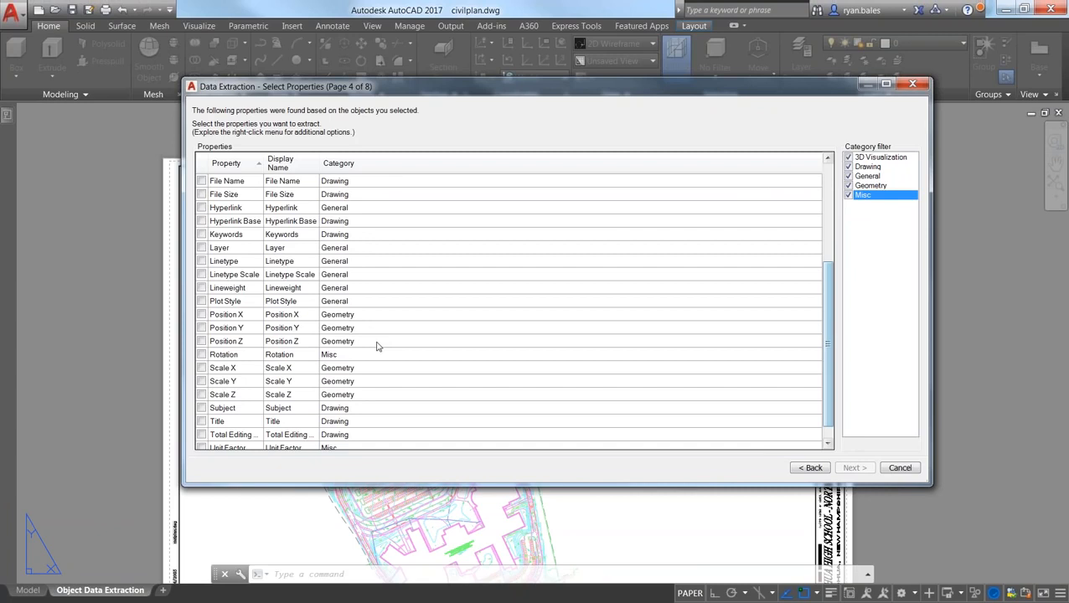
scroll(551, 272, up, 4)
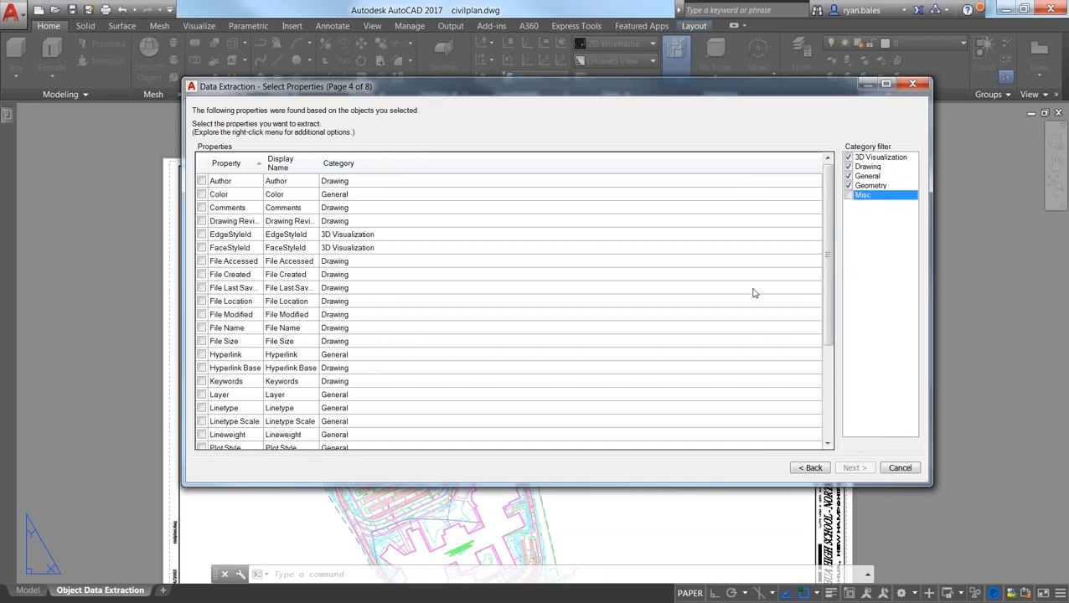
Include the Title, Subject and Scale X, Y and Z properties in the extraction
drag(825, 320, 812, 423)
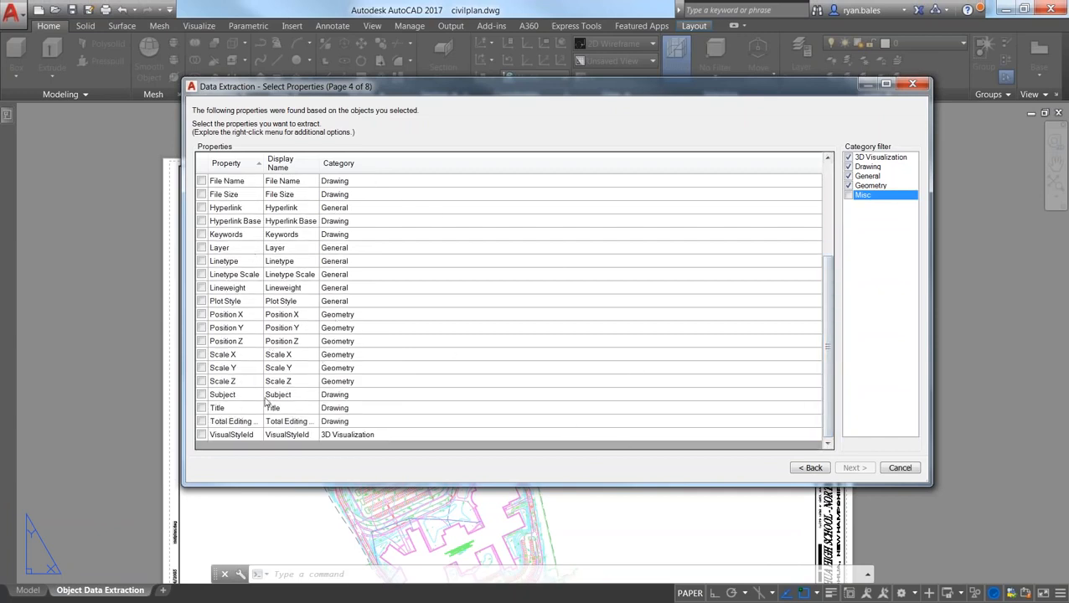
click(202, 408)
click(201, 395)
click(202, 381)
click(201, 368)
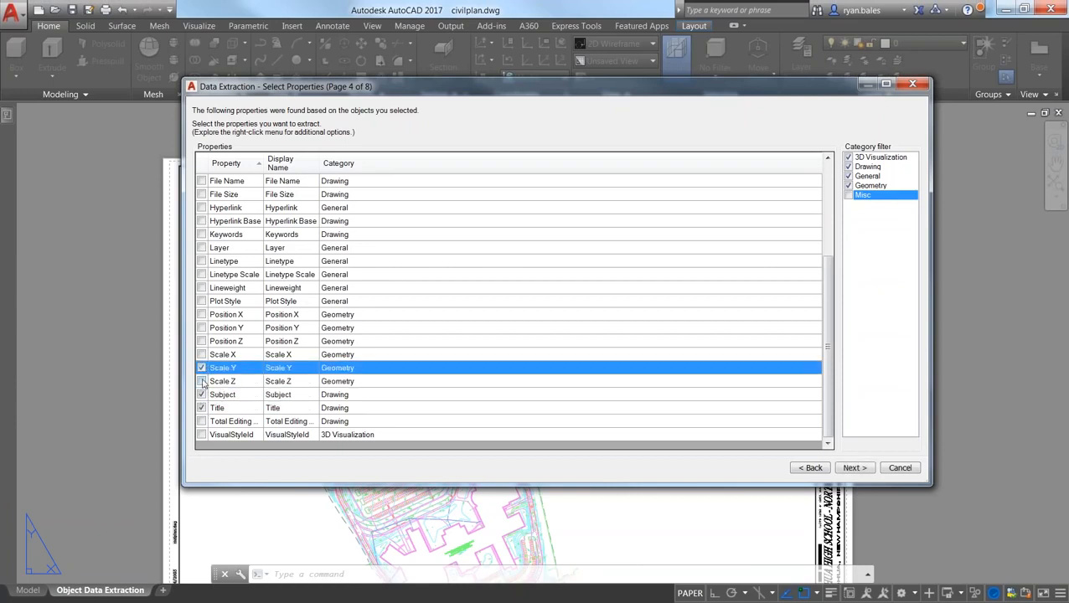
click(202, 381)
click(202, 354)
Add the Position X, Y and Z properties and proceed to refining the data, accepting the block scaling warning
click(202, 341)
click(202, 327)
click(202, 314)
click(202, 314)
click(850, 469)
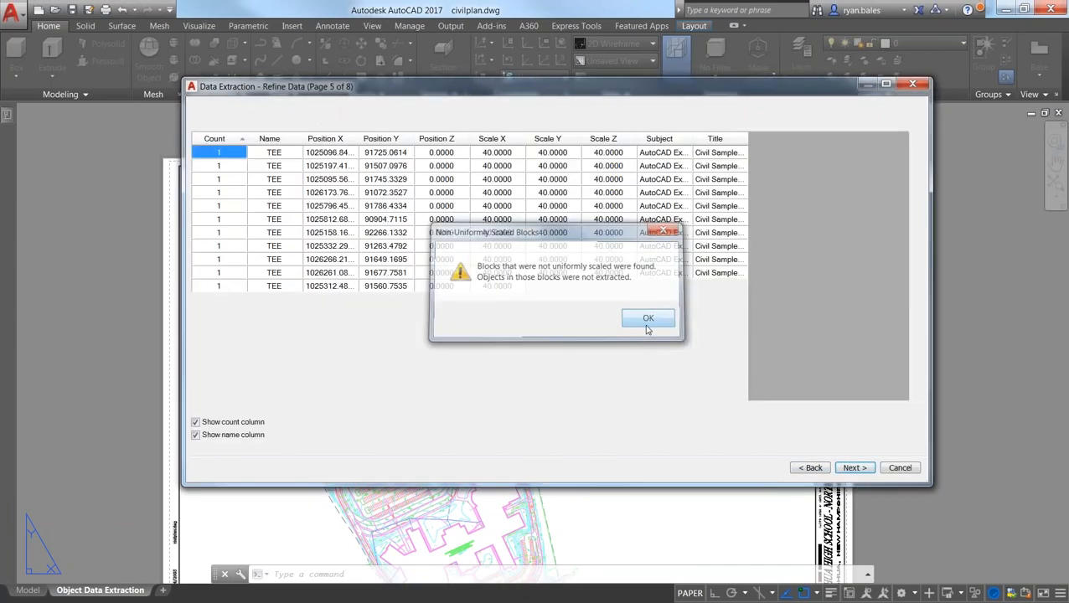
click(649, 319)
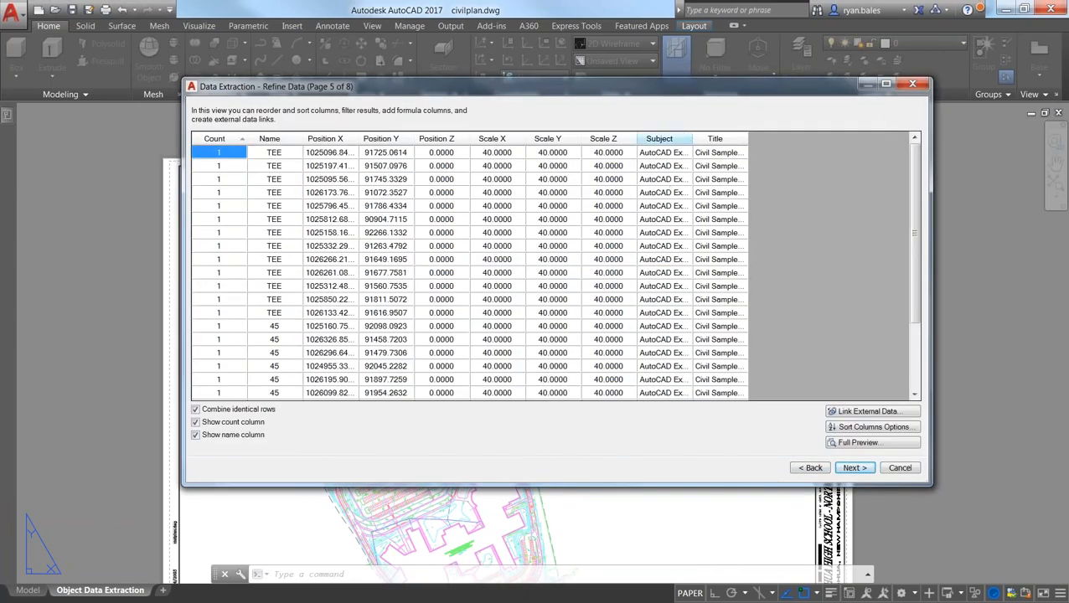
Fit the Subject and Title columns to their contents and accept the refined data
double_click(692, 138)
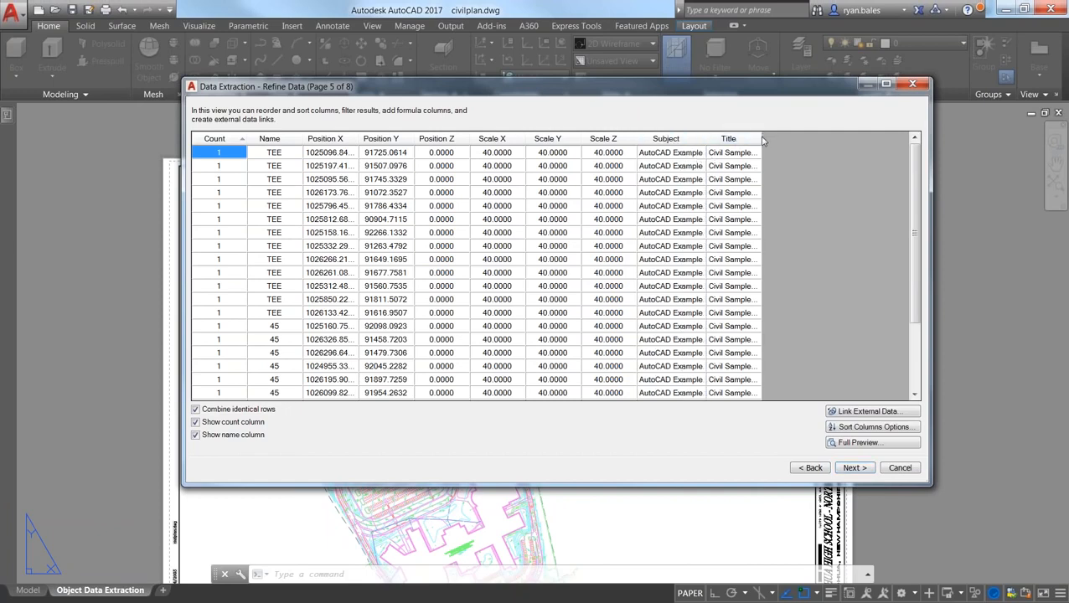
double_click(759, 136)
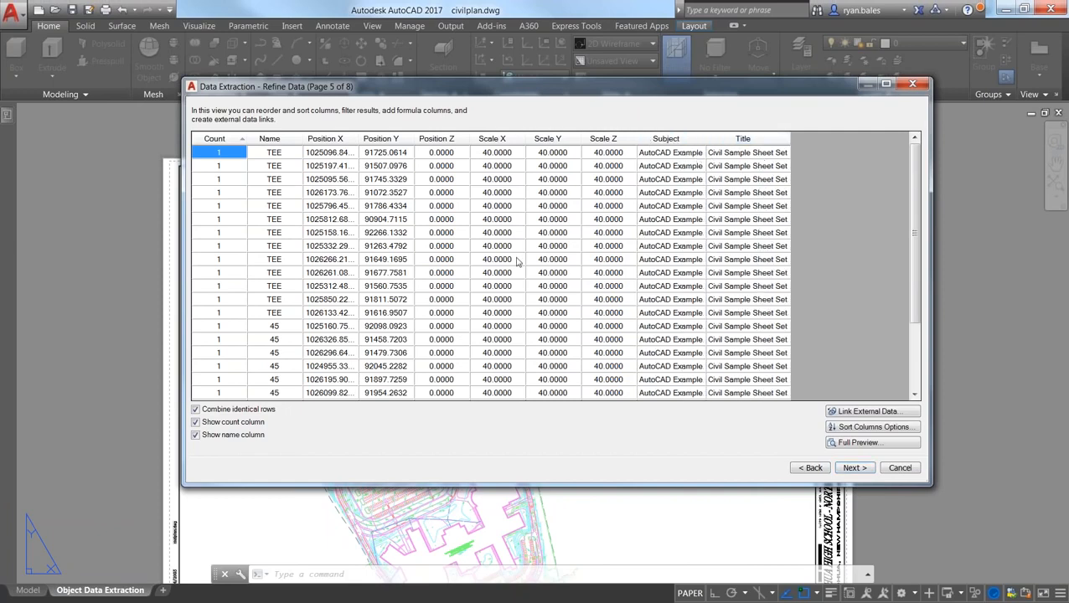
click(854, 467)
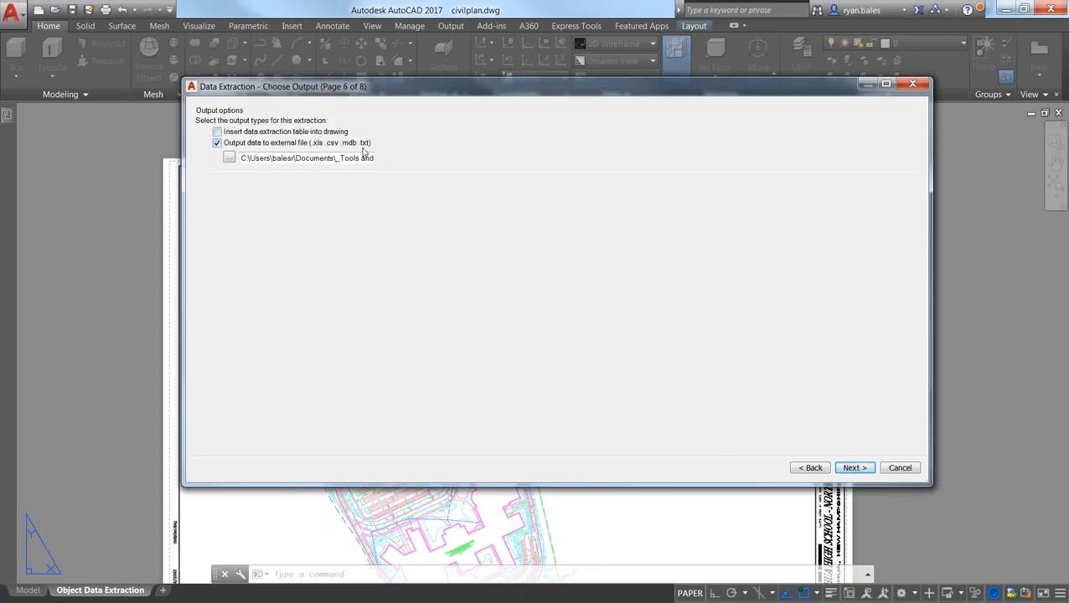
Set the output to a table inserted into the drawing instead of an external file
click(250, 144)
click(250, 133)
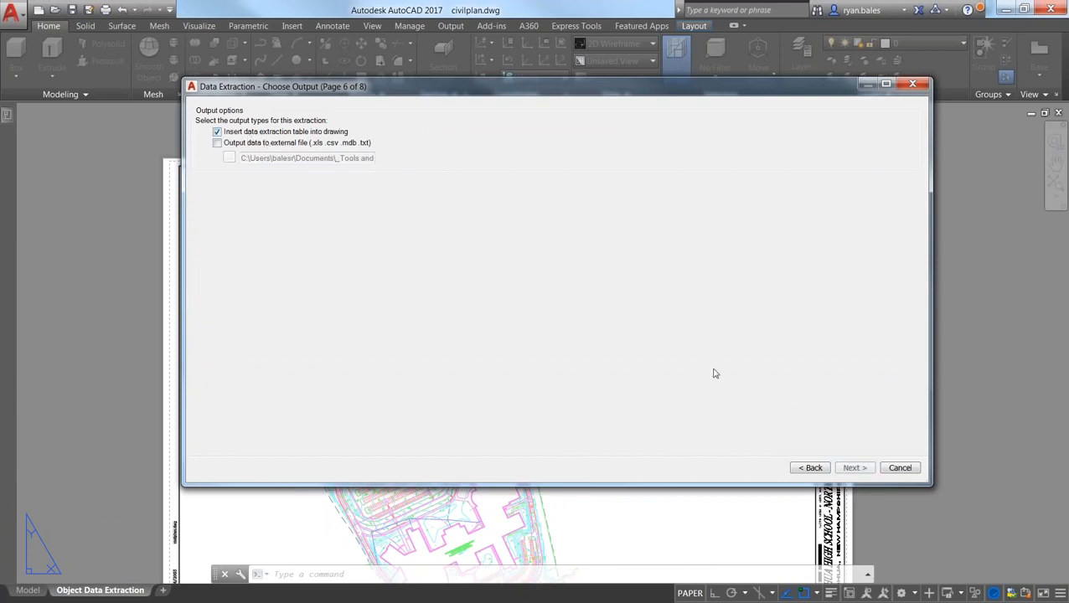
click(857, 469)
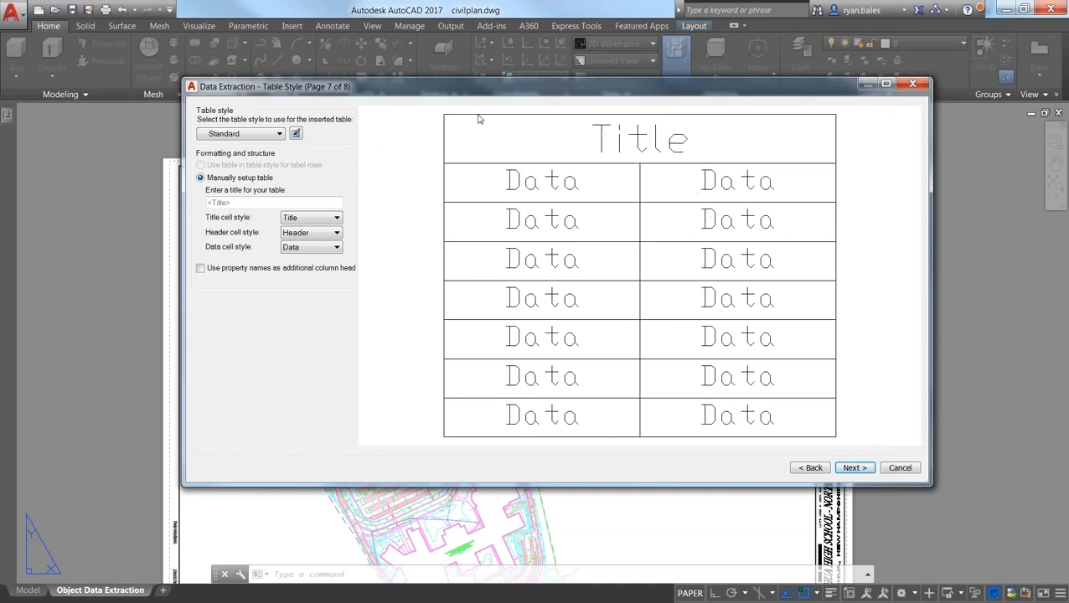
Keep the Standard table style, finish the extraction and place the table in the empty layout area beside the site plan's upper part
click(268, 136)
click(265, 143)
click(856, 469)
click(859, 469)
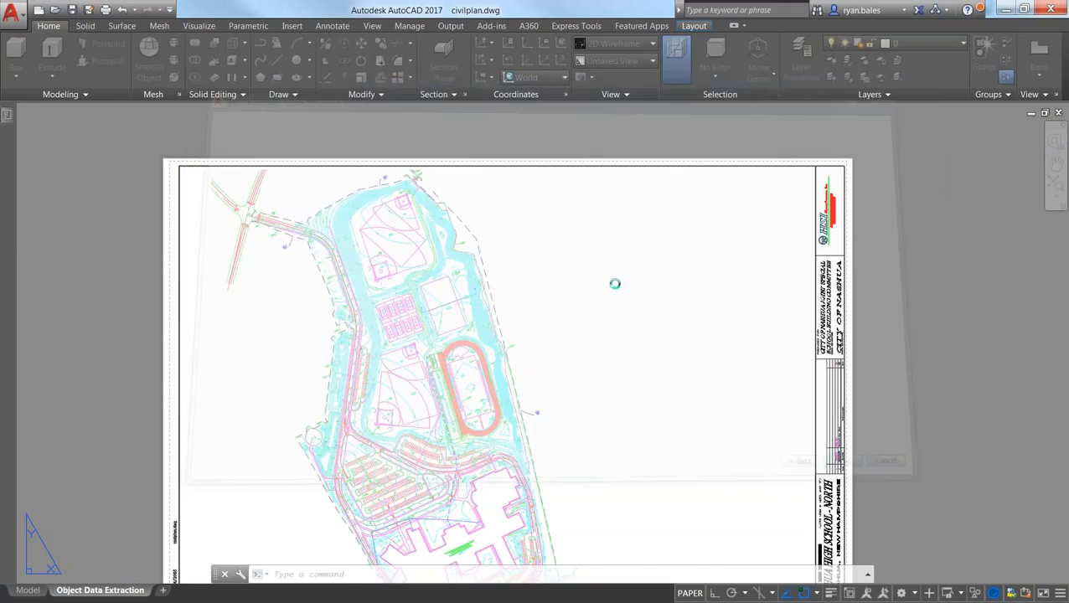
click(484, 185)
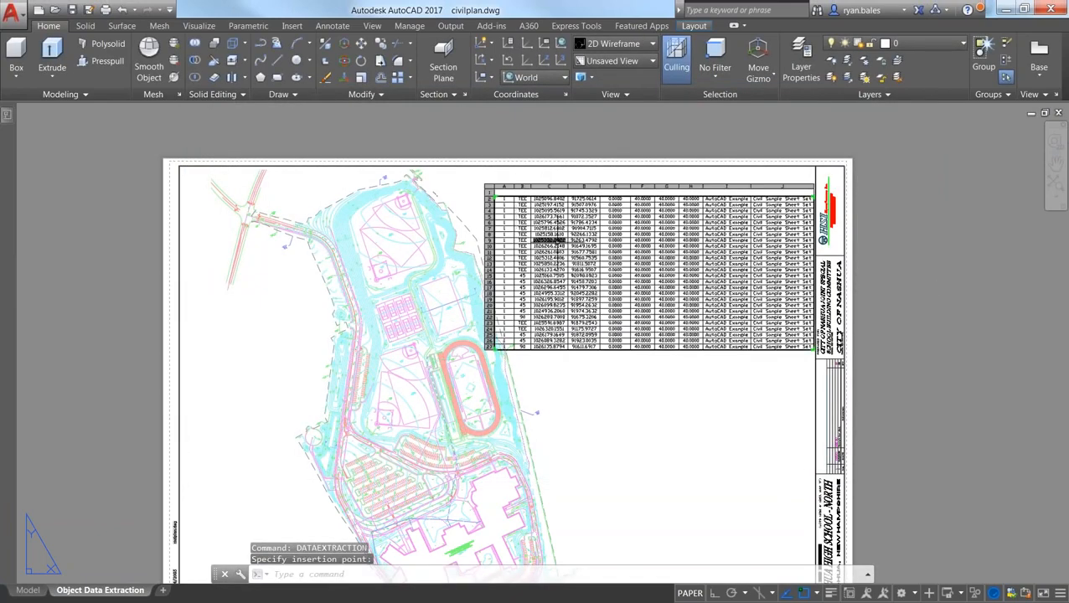
scroll(545, 240, up, 2)
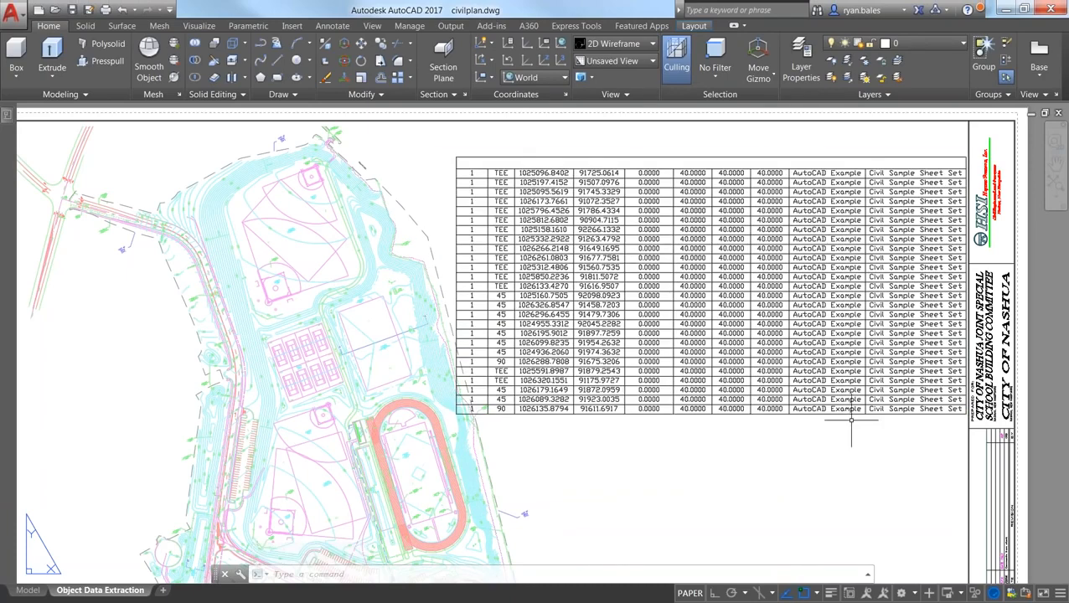
Examine the cells of the extracted block data table placed beside the site plan
click(692, 276)
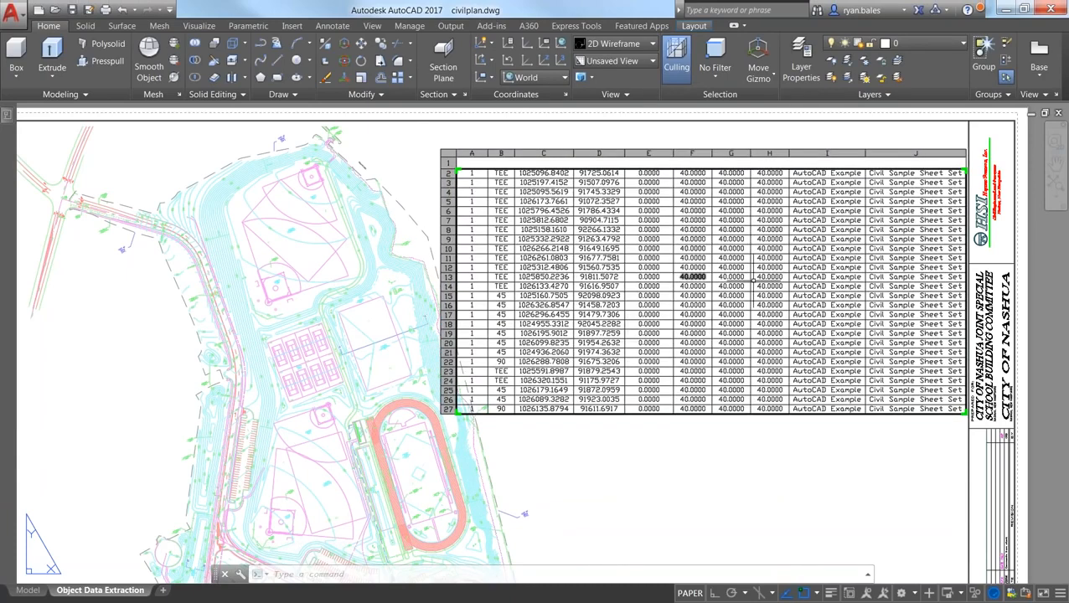
key(Escape)
click(649, 286)
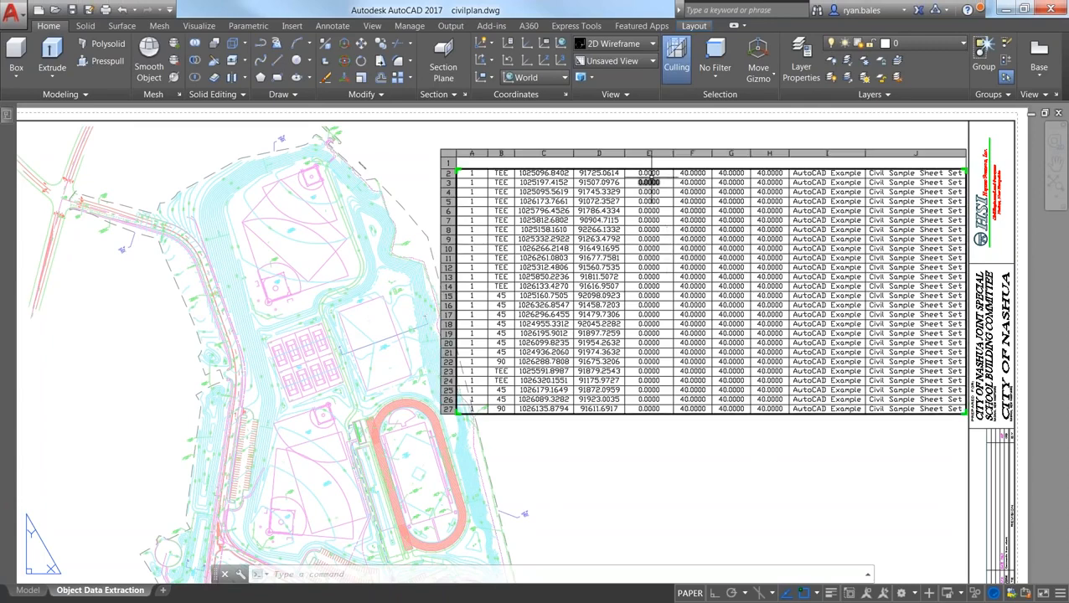
key(ctrl+a)
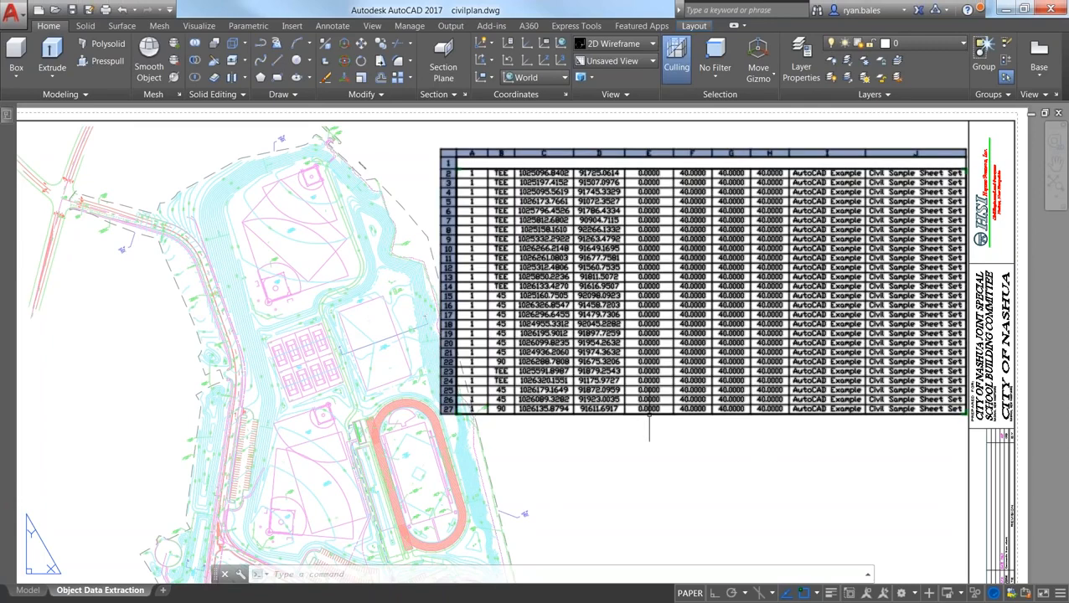
click(544, 342)
key(ctrl+a)
click(705, 460)
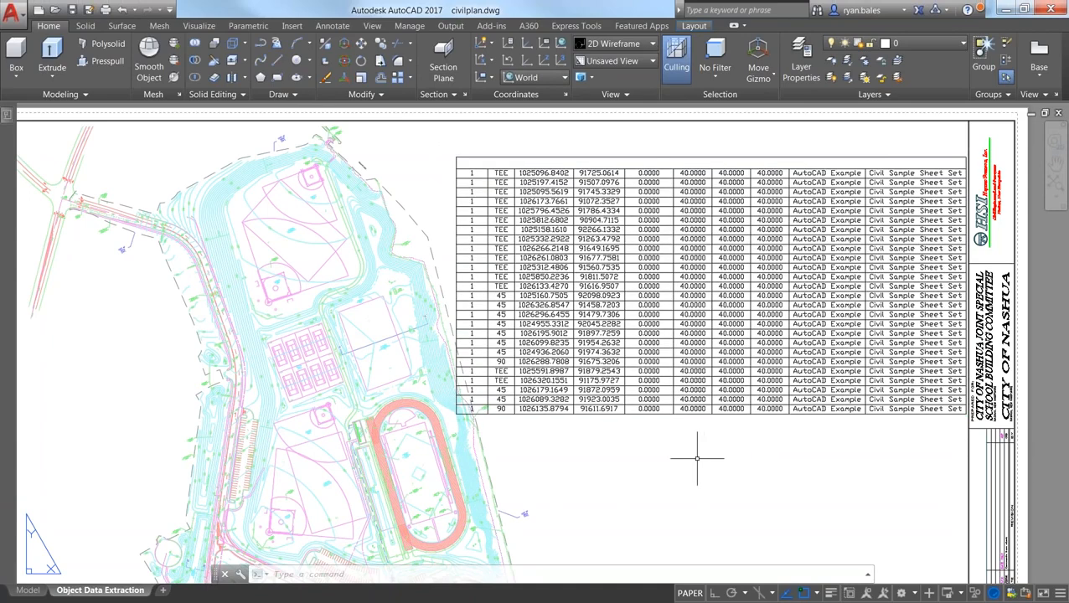
click(604, 323)
click(597, 276)
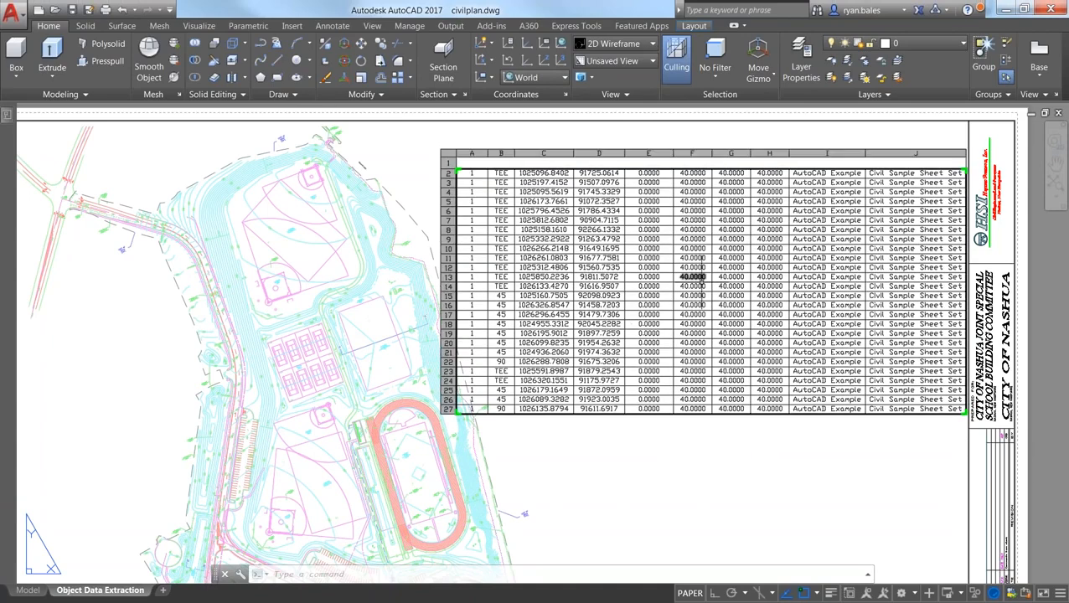
click(760, 287)
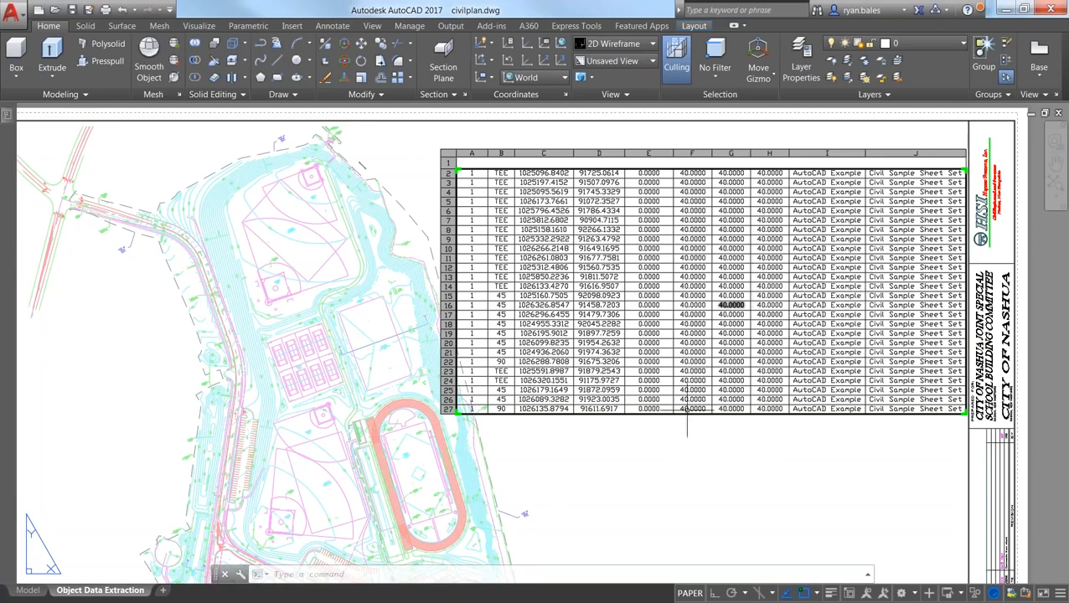
key(Escape)
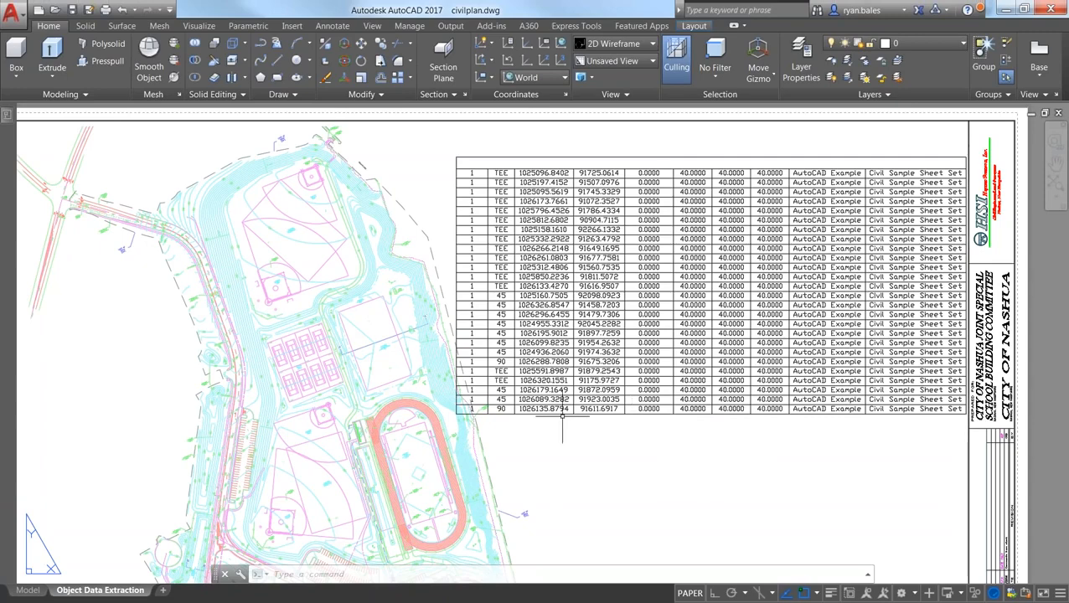
click(474, 409)
key(Escape)
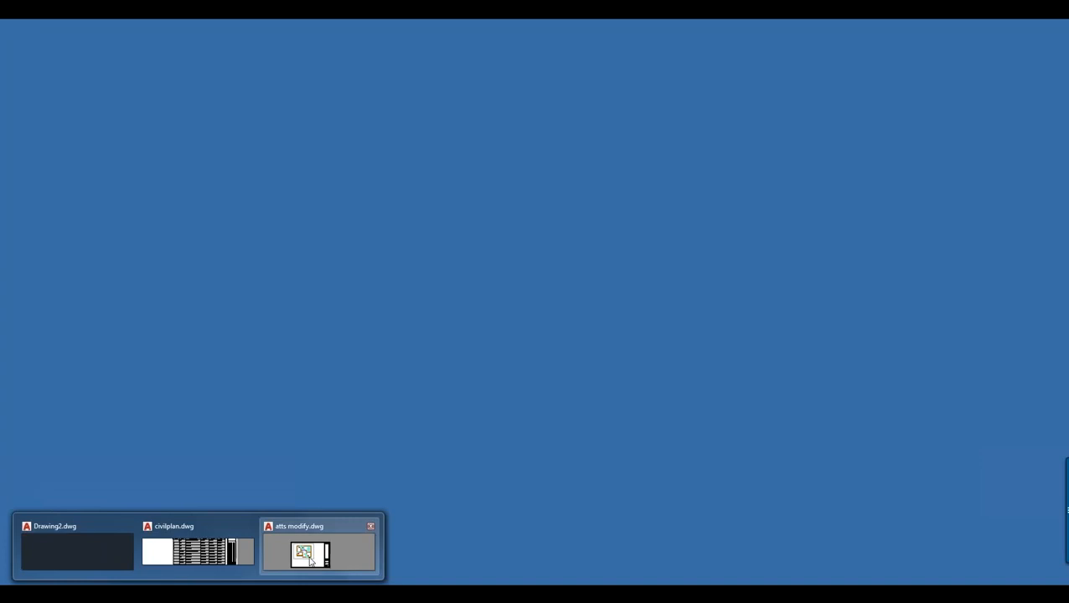
Switch to the atts modify.dwg drawing, maximize its window and inspect the phone blocks in the office floor plan
click(312, 558)
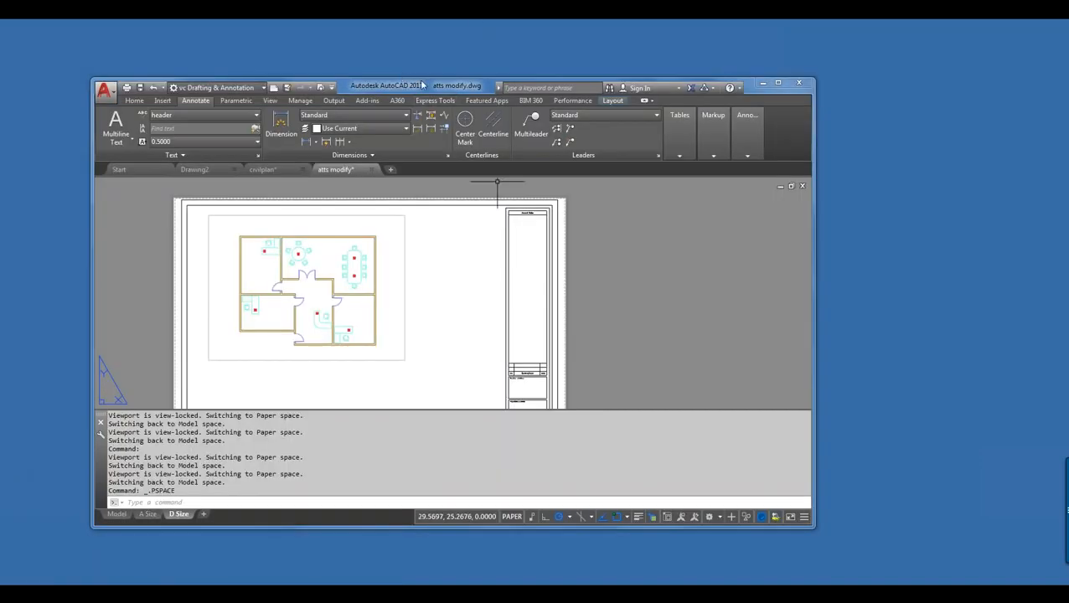
double_click(418, 91)
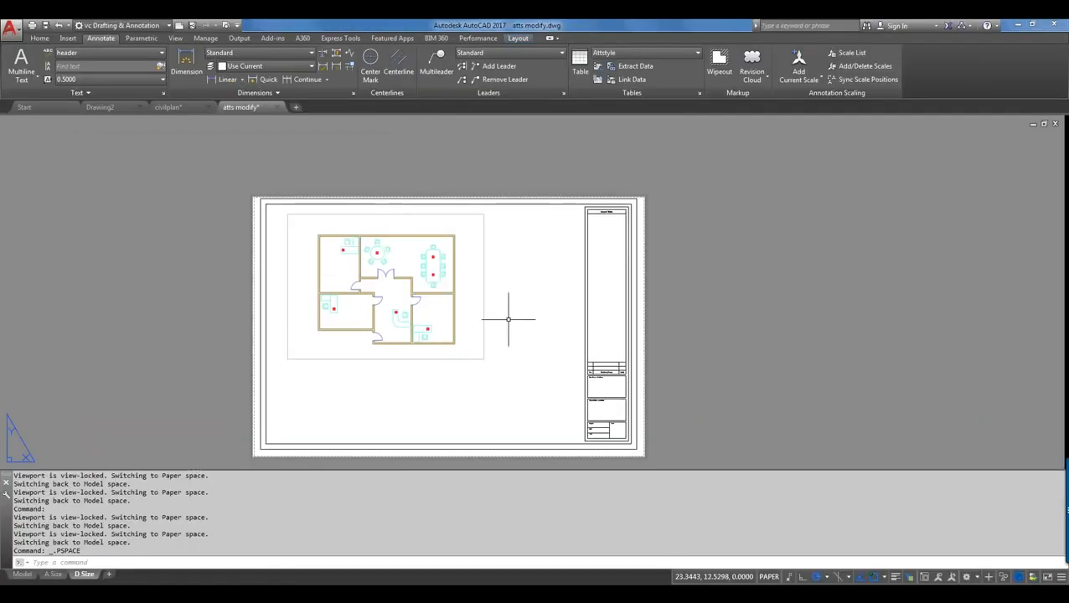
scroll(362, 293, up, 5)
scroll(351, 241, up, 2)
scroll(344, 247, down, 2)
middle_drag(345, 247, 326, 312)
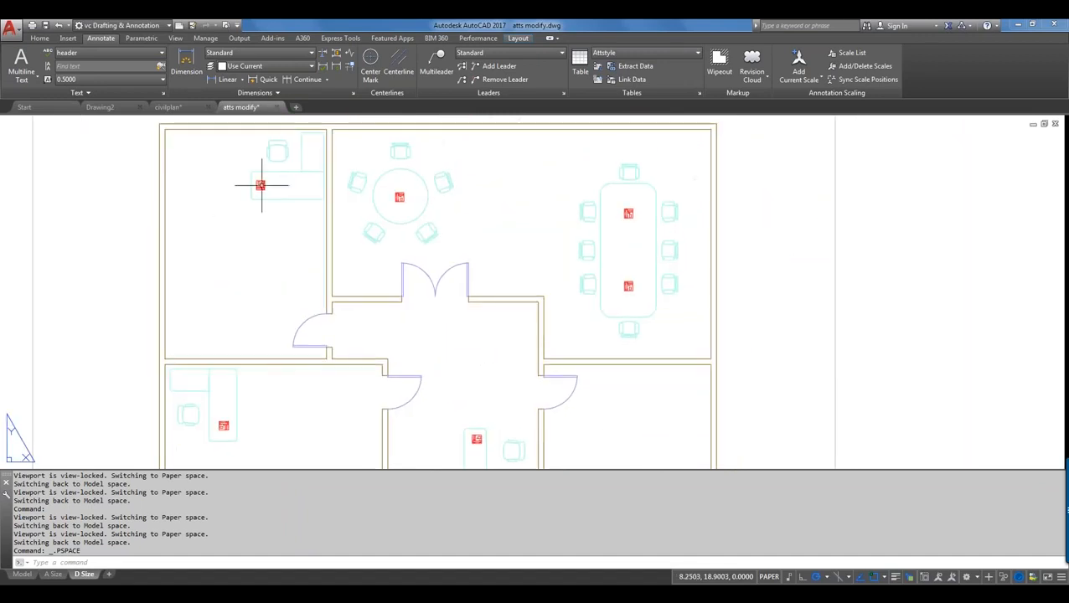
scroll(266, 176, up, 5)
scroll(199, 226, up, 3)
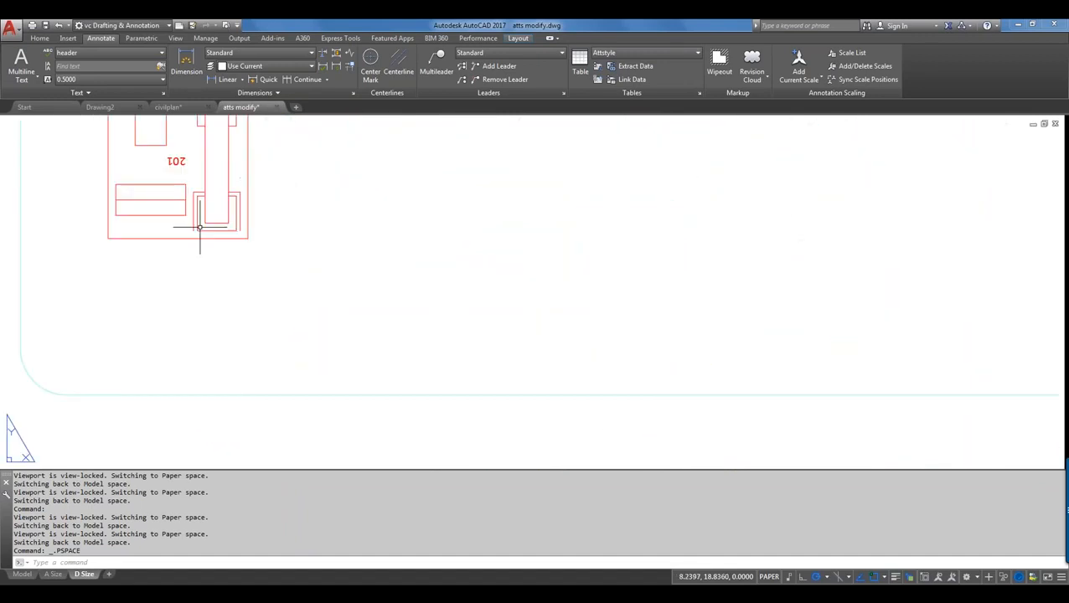
scroll(199, 226, down, 3)
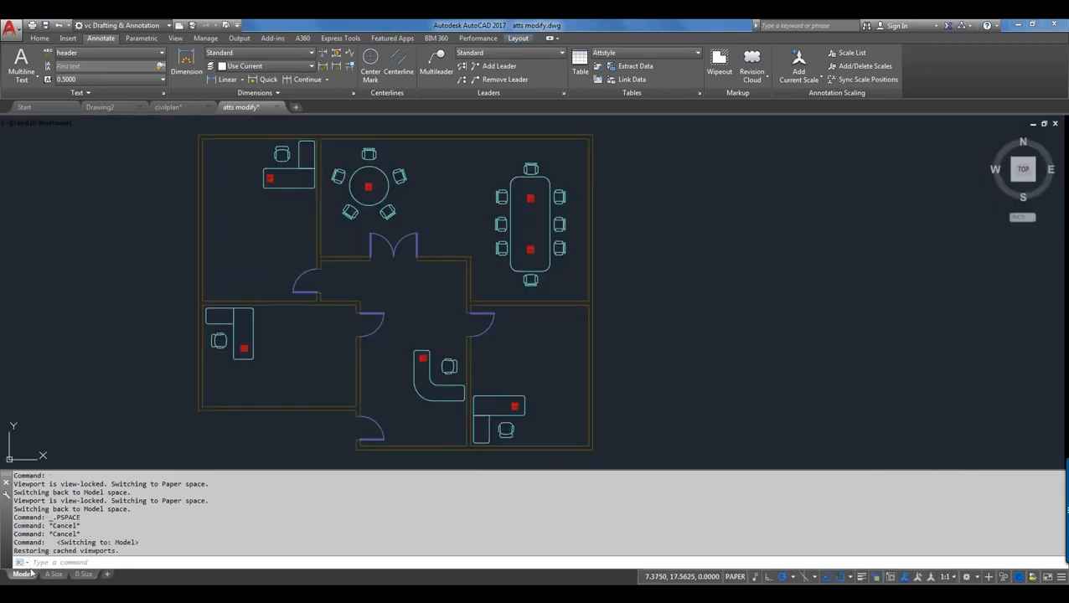
In model space, view the attribute values of the phone block on the upper-left office desk without changing them
click(22, 574)
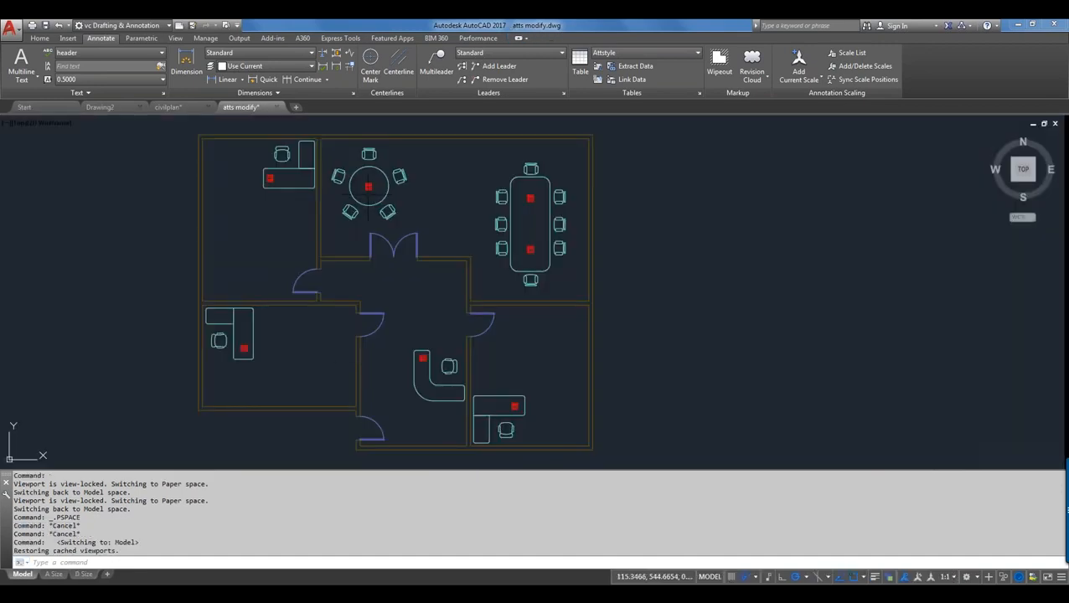
scroll(267, 176, up, 5)
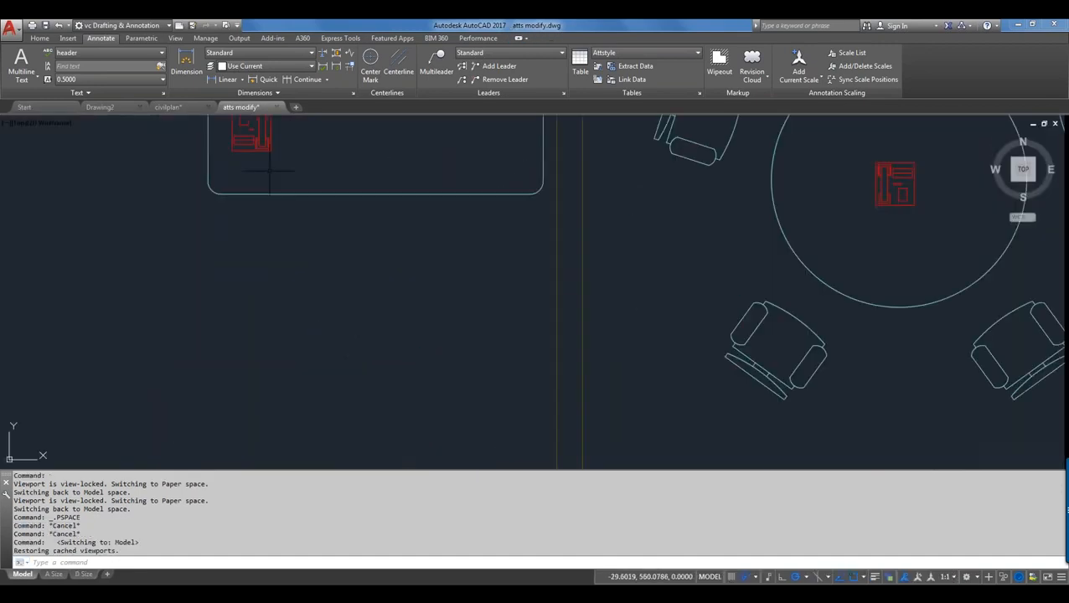
middle_drag(267, 174, 267, 368)
click(265, 345)
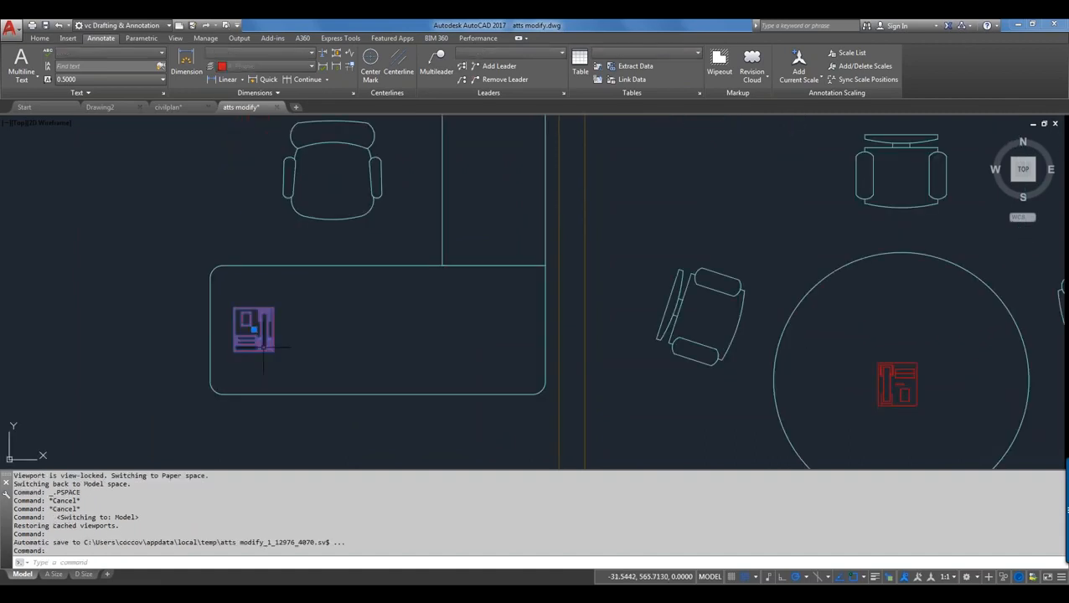
right_click(265, 350)
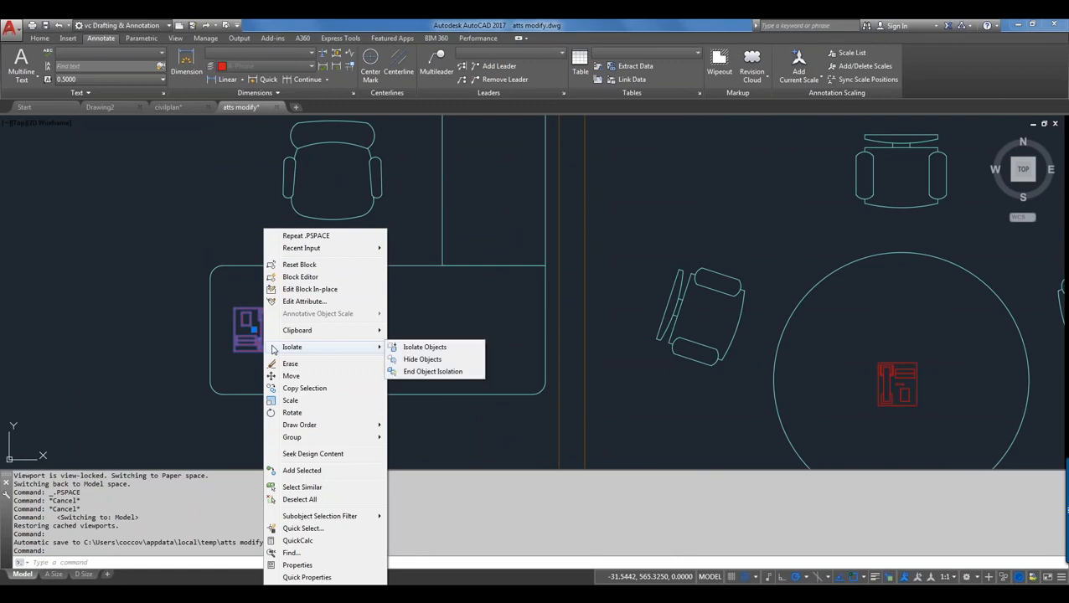
click(251, 389)
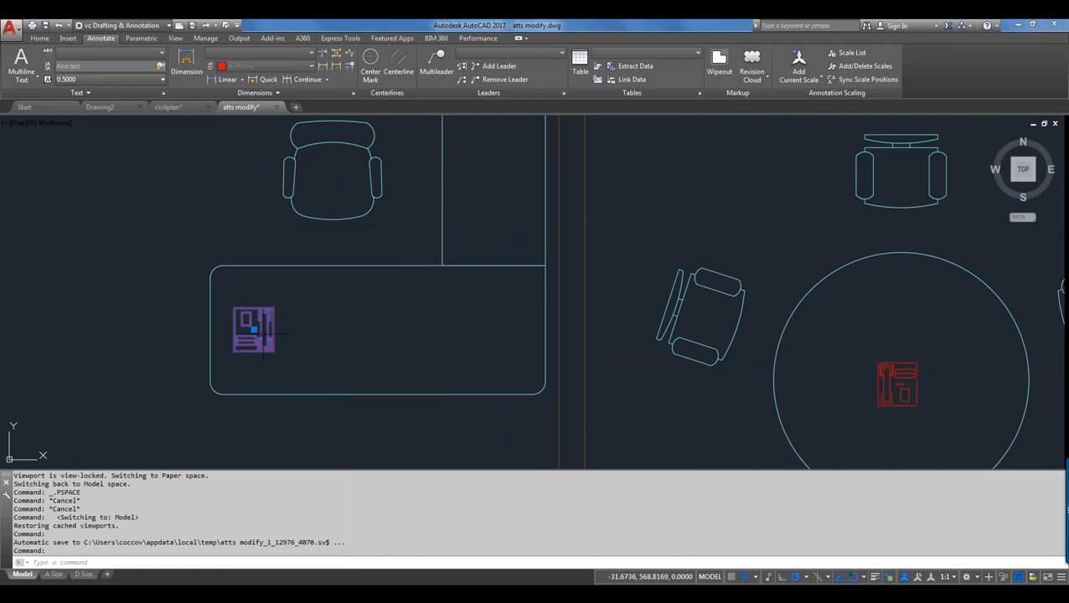
double_click(258, 331)
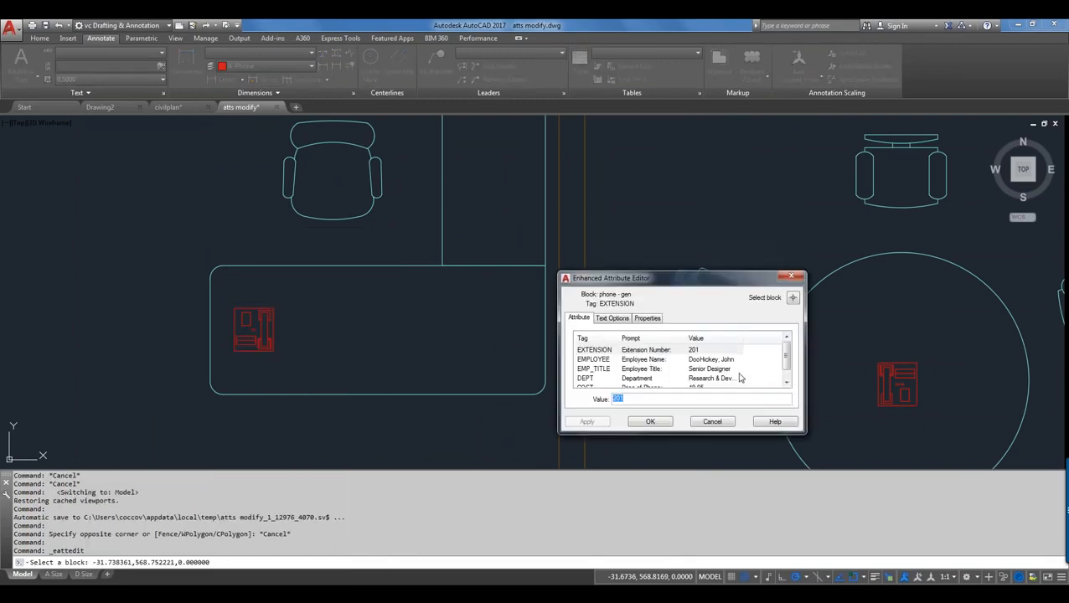
drag(786, 359, 796, 366)
click(712, 421)
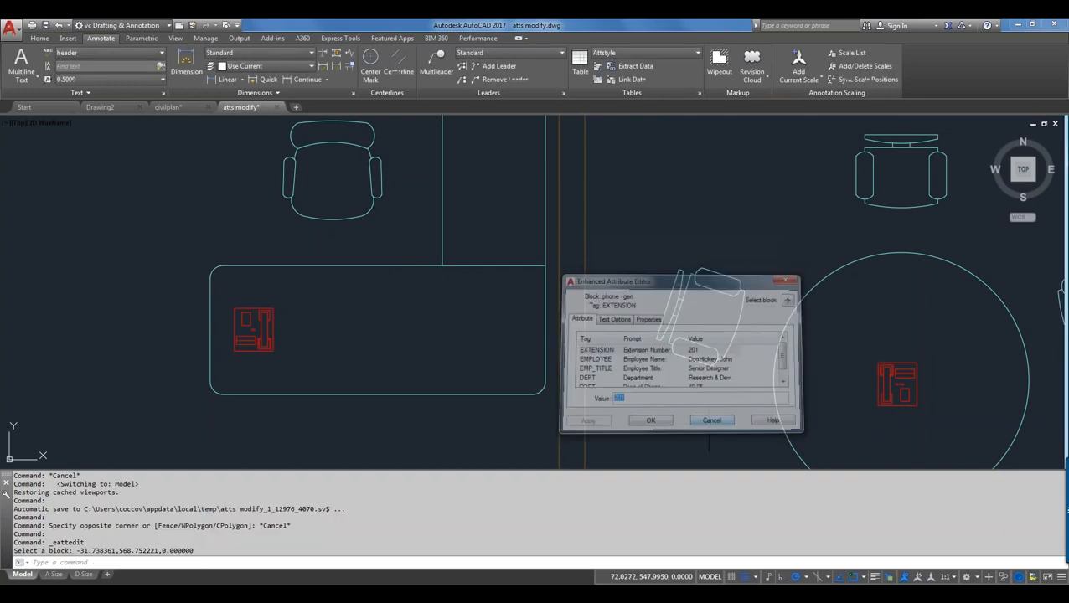
Return to the D Size layout and fit the whole sheet in view
click(84, 575)
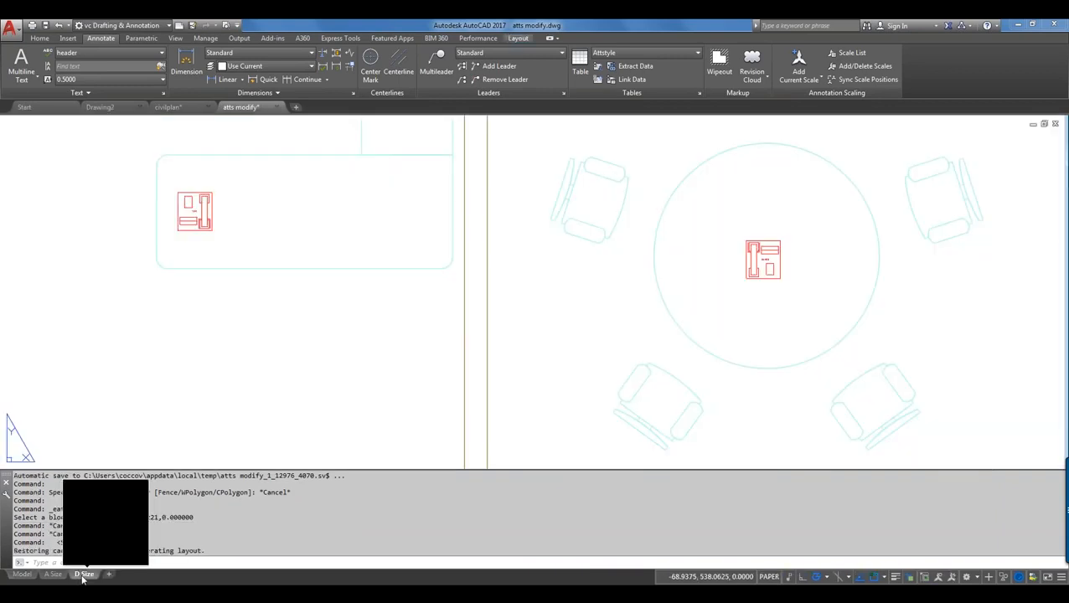
scroll(565, 272, down, 8)
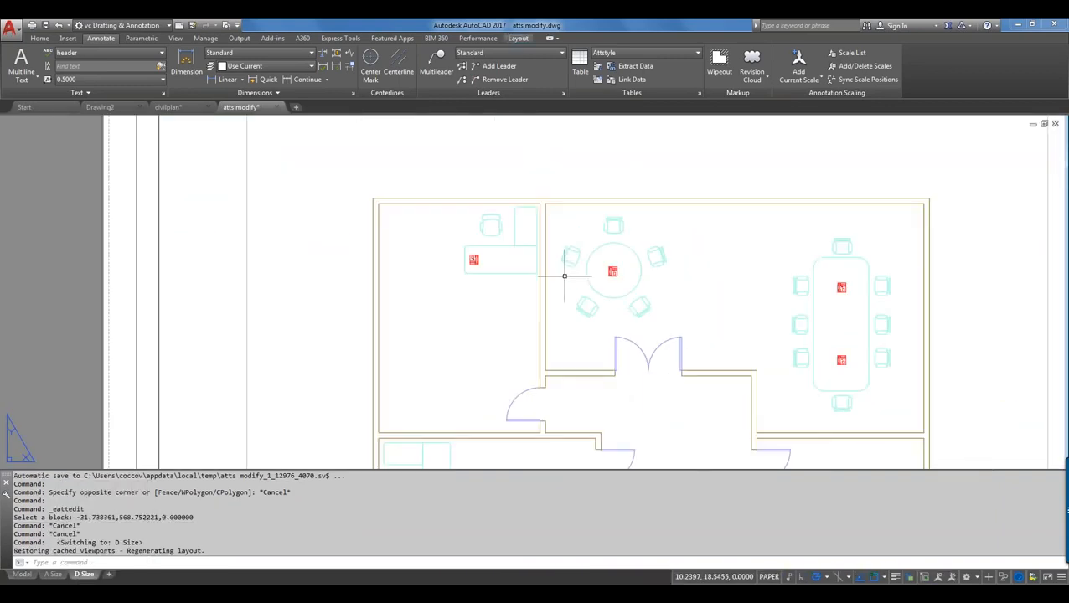
middle_click(564, 277)
middle_click(564, 277)
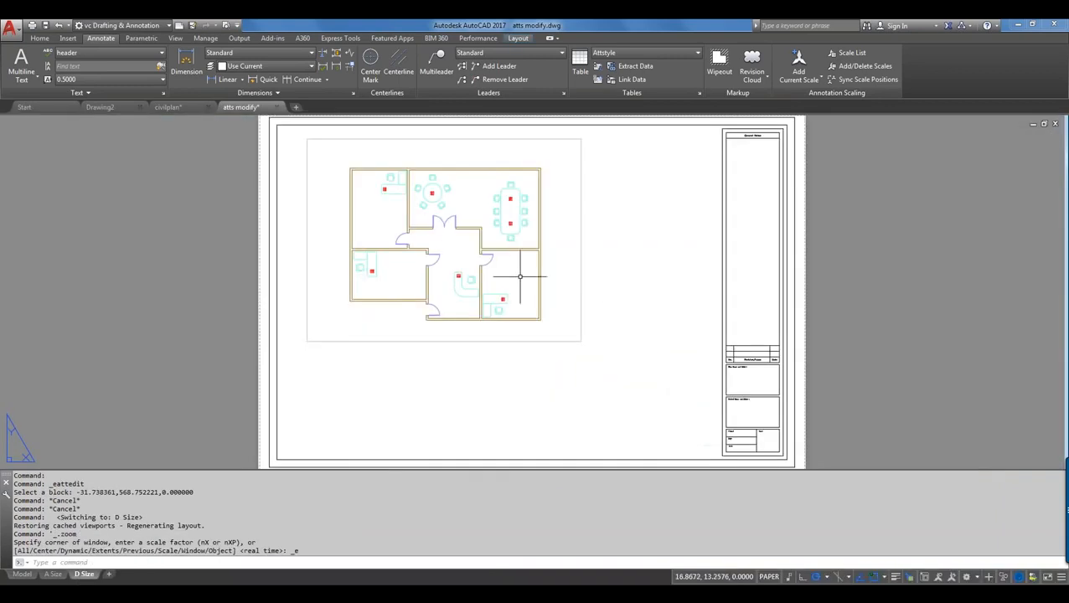
Start a new data extraction and save it as attdata in the Demo Files folder
text(dx)
key(Return)
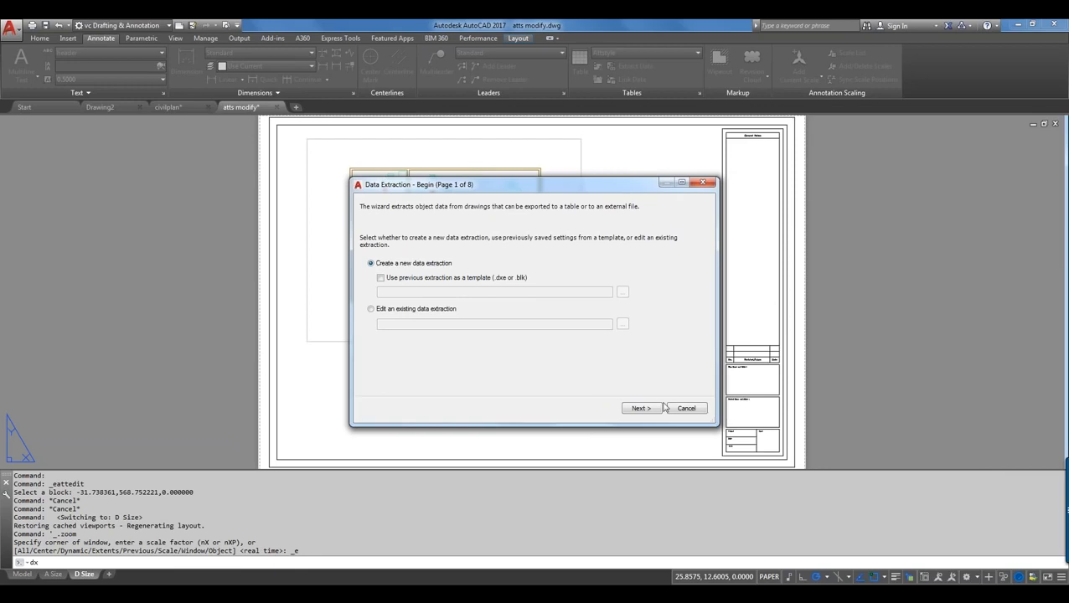
click(636, 409)
drag(739, 173, 485, 174)
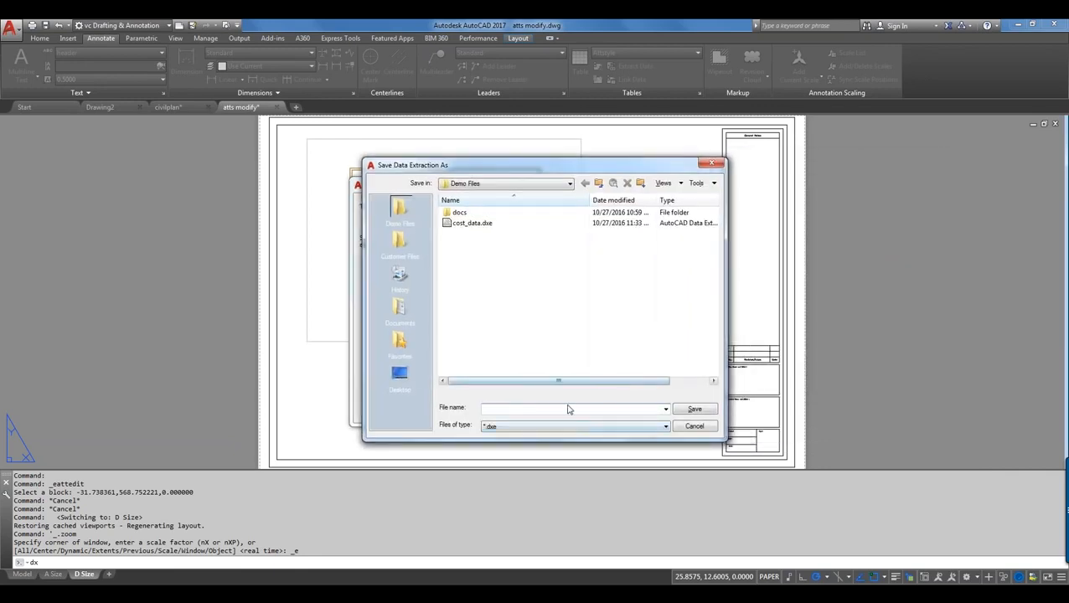
text(atta)
text(data)
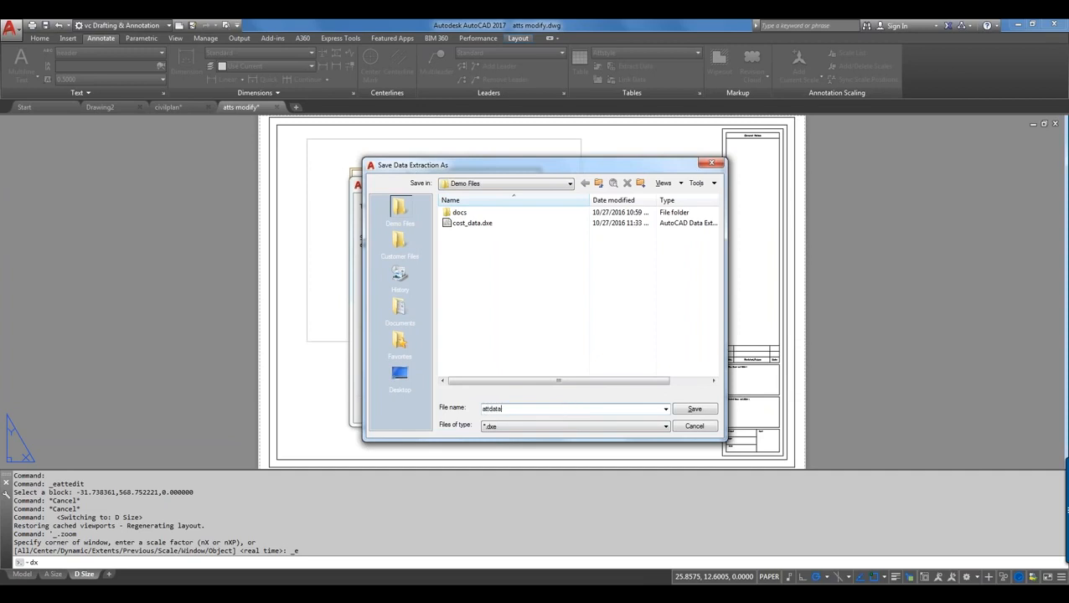
click(694, 409)
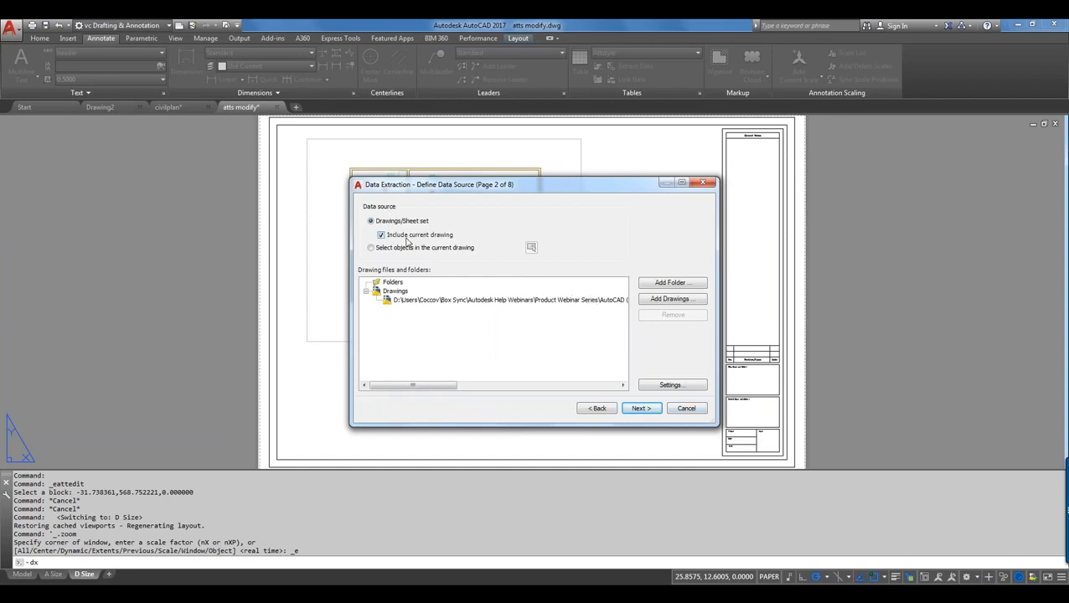
Toggle extraction of objects from xrefs in the additional settings and accept the current drawing as the data source
click(671, 385)
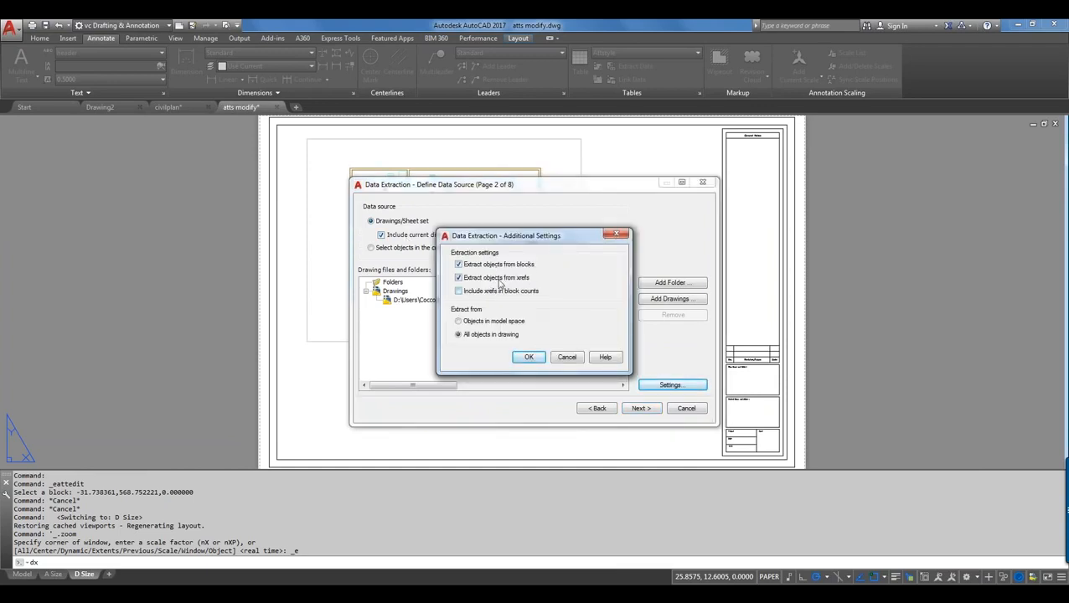
click(466, 279)
click(529, 358)
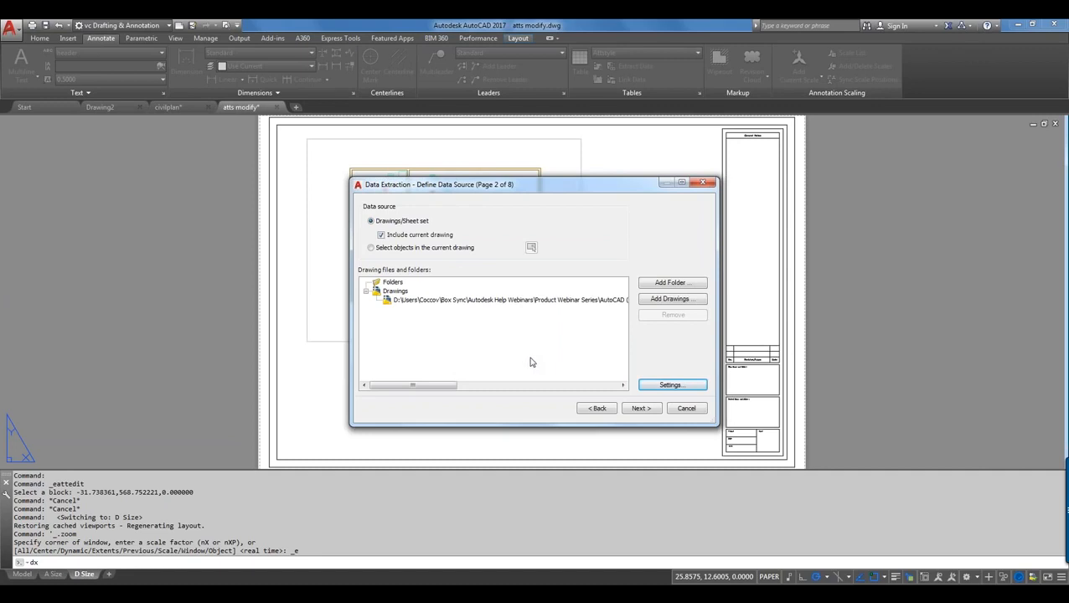
click(636, 409)
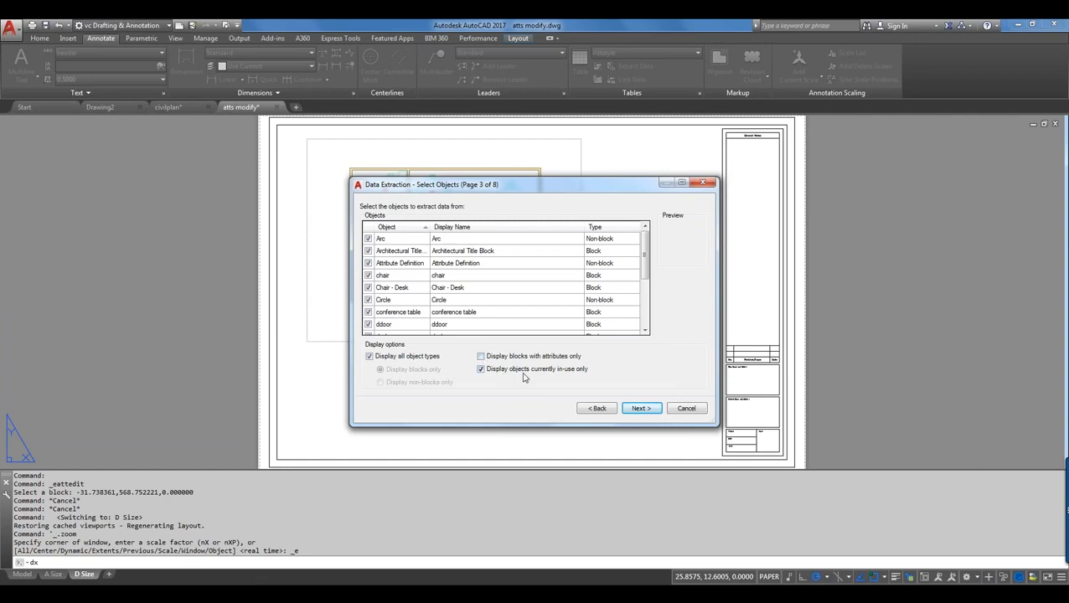
Limit the object list to in-use blocks with attributes and exclude the Architectural Title Block, keeping only phone - gen for extraction
click(480, 356)
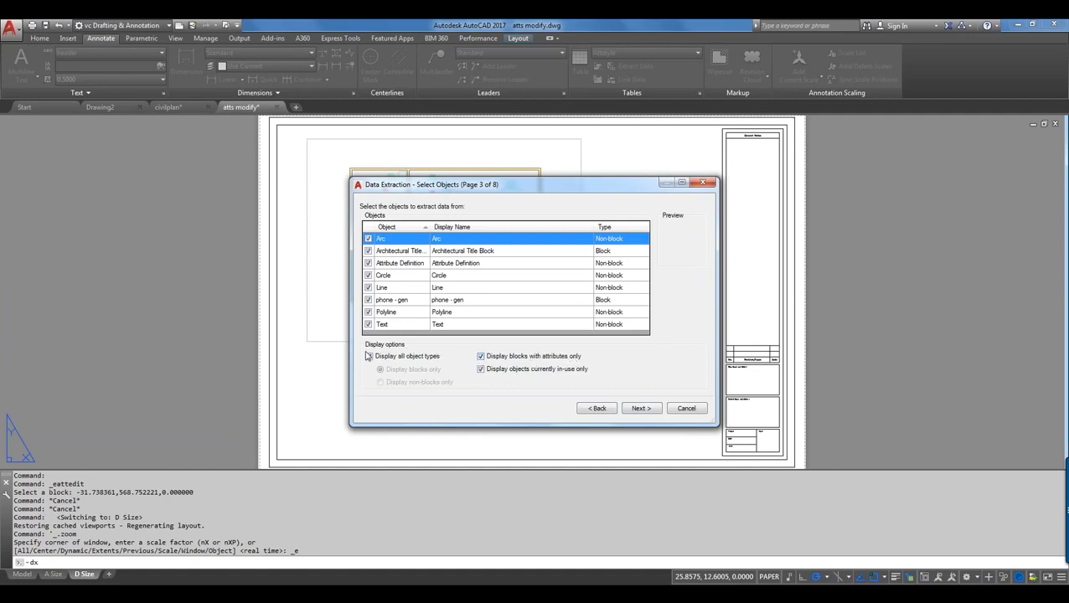
click(369, 357)
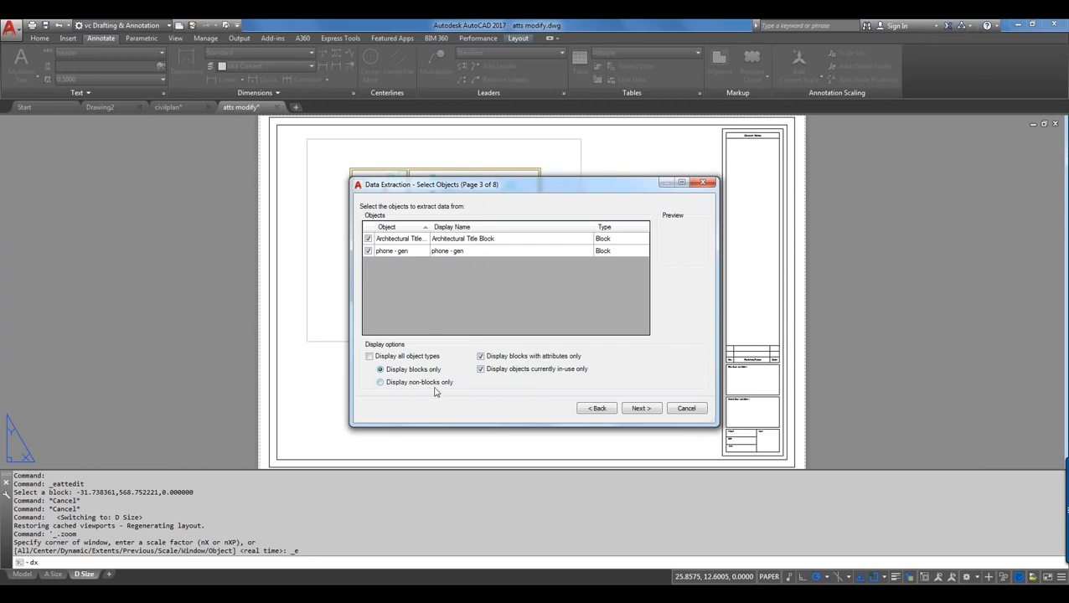
click(367, 239)
click(367, 239)
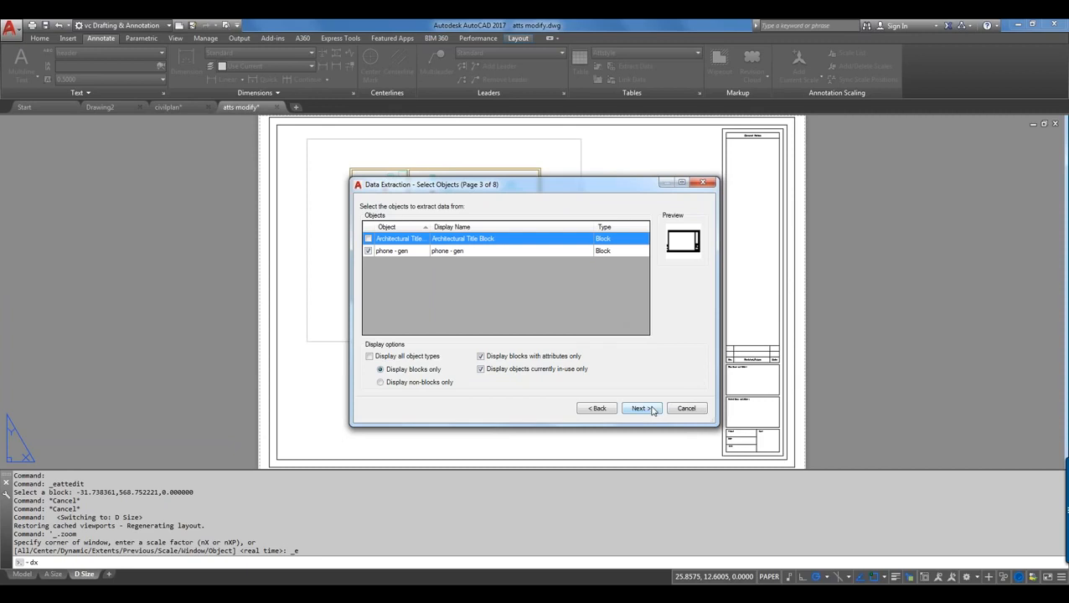
click(508, 374)
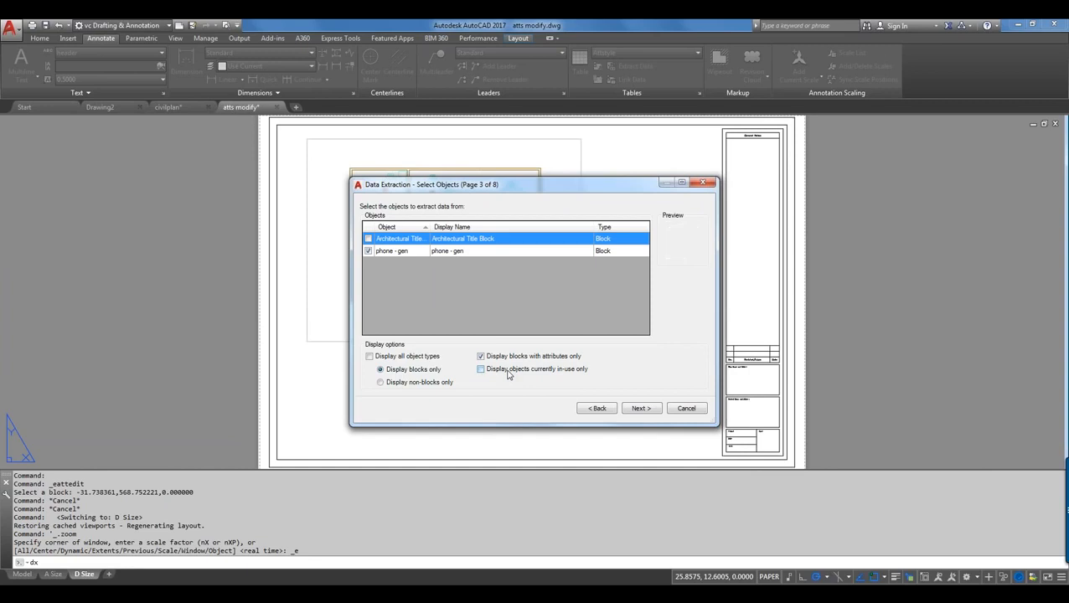
click(508, 374)
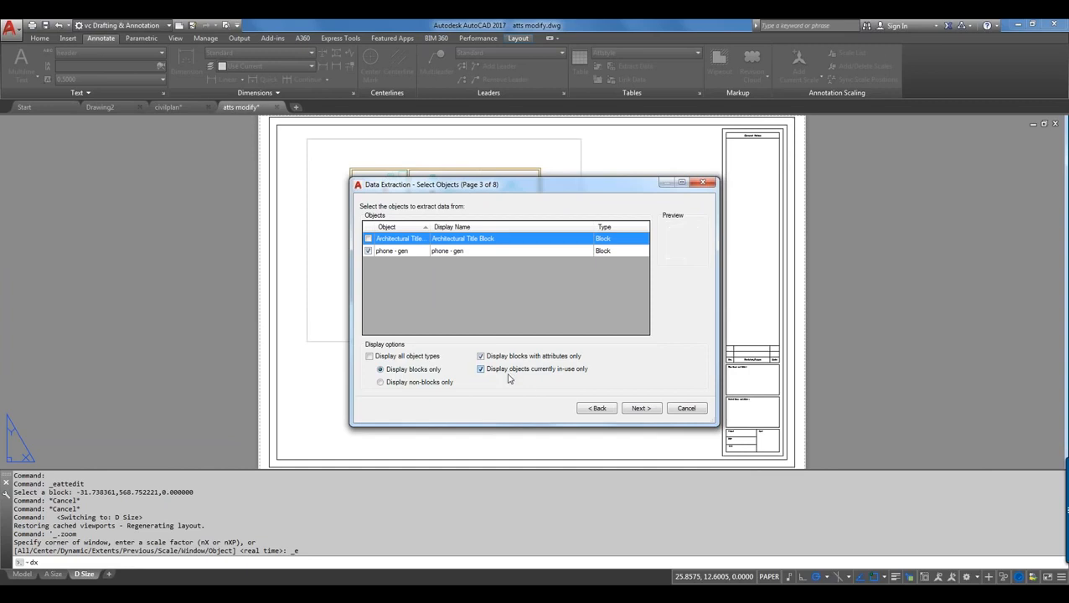
Limit the extracted properties to the Attribute category, keeping COST, DEPT, EMP_TITLE, EMPLOYEE and EXTENSION, and proceed to refining the data
click(641, 409)
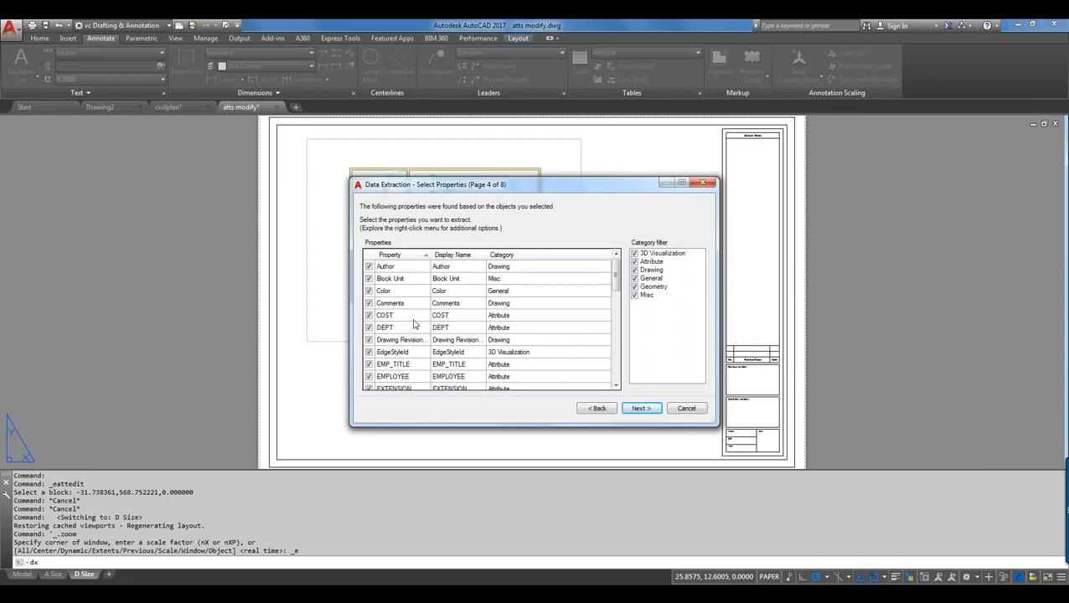
right_click(637, 255)
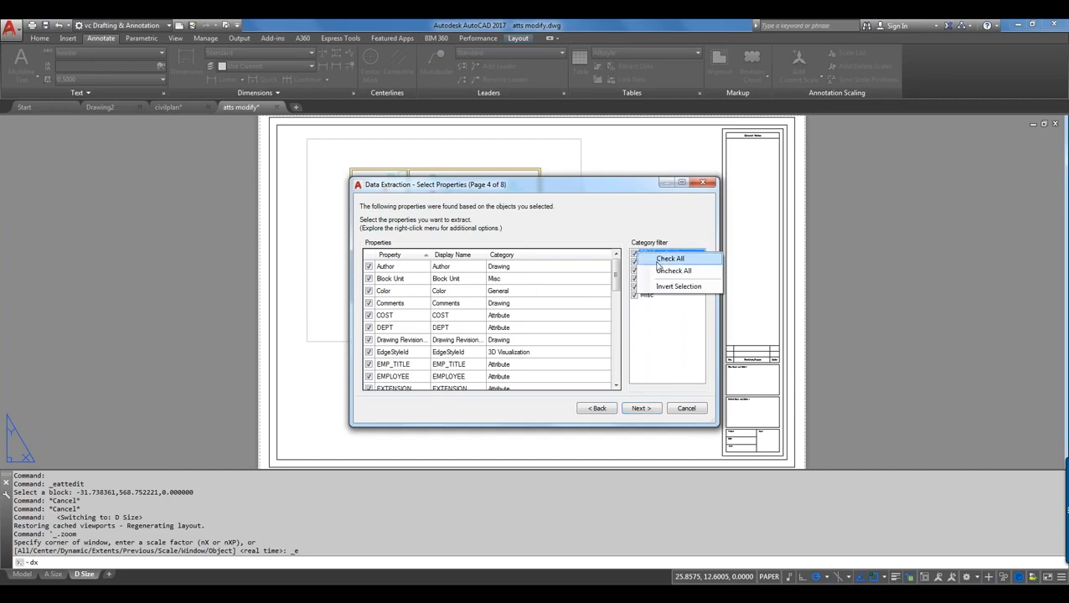
click(663, 272)
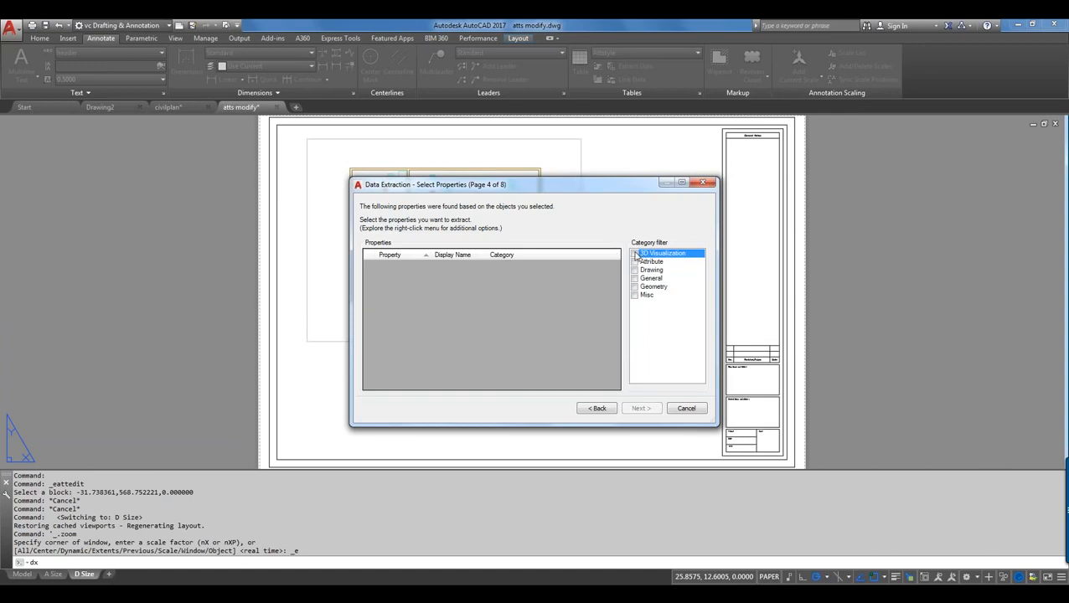
click(634, 262)
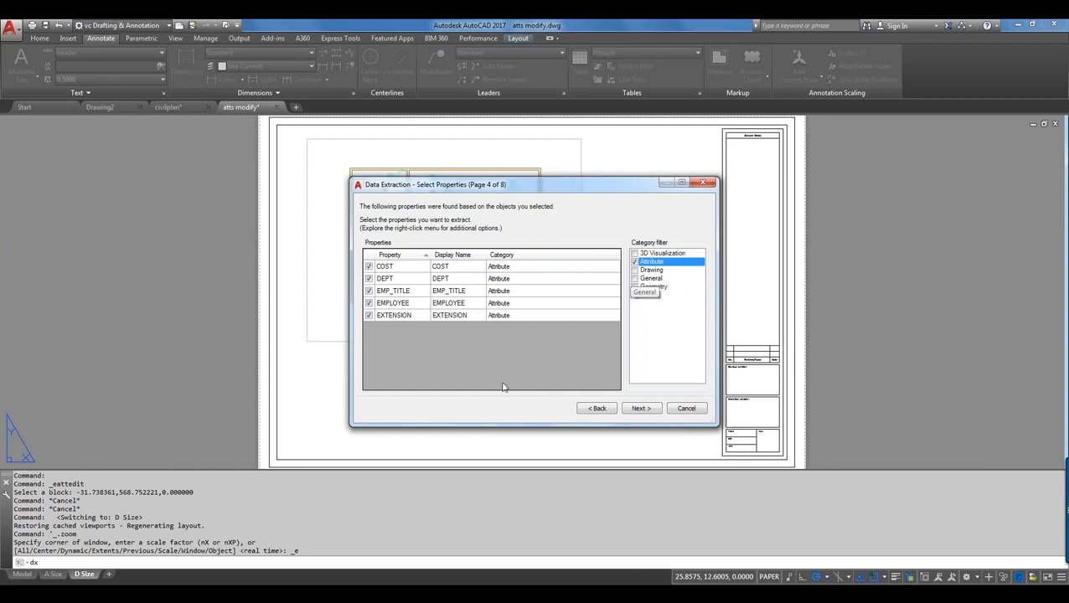
click(634, 261)
right_click(442, 260)
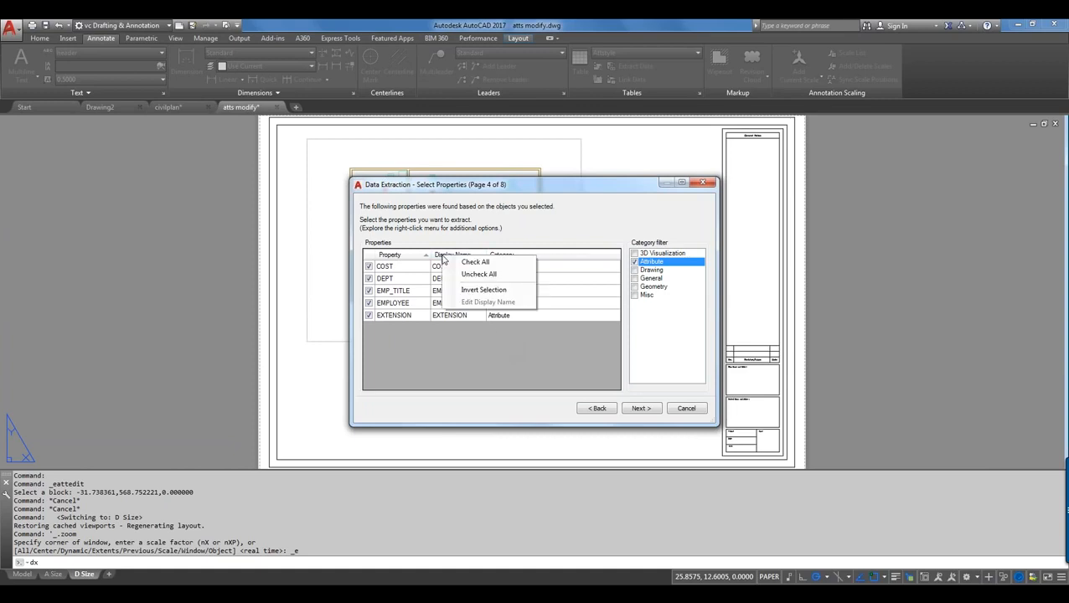
click(584, 236)
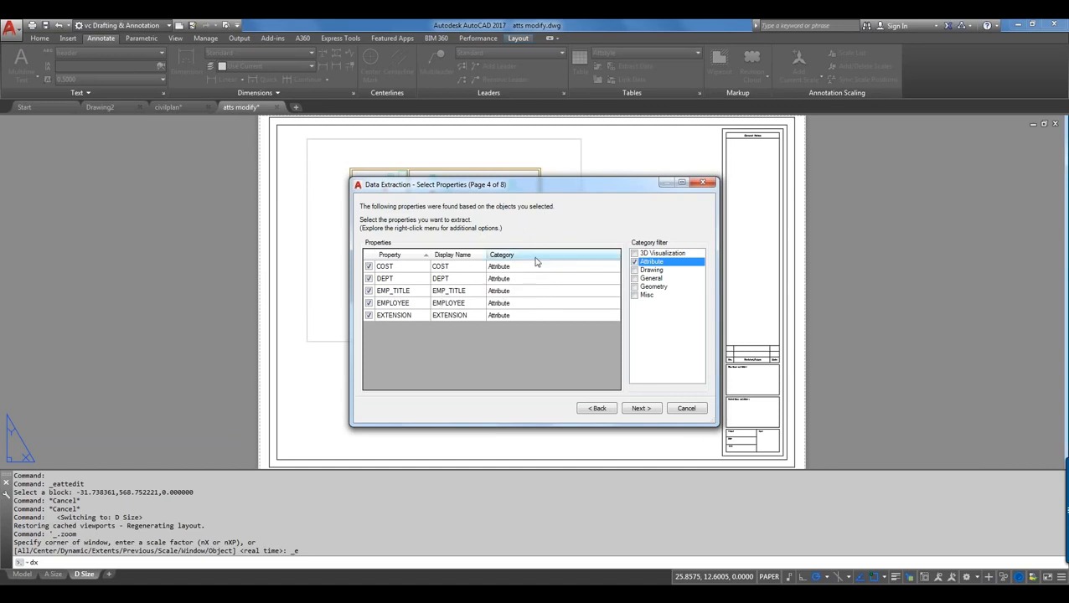
click(467, 293)
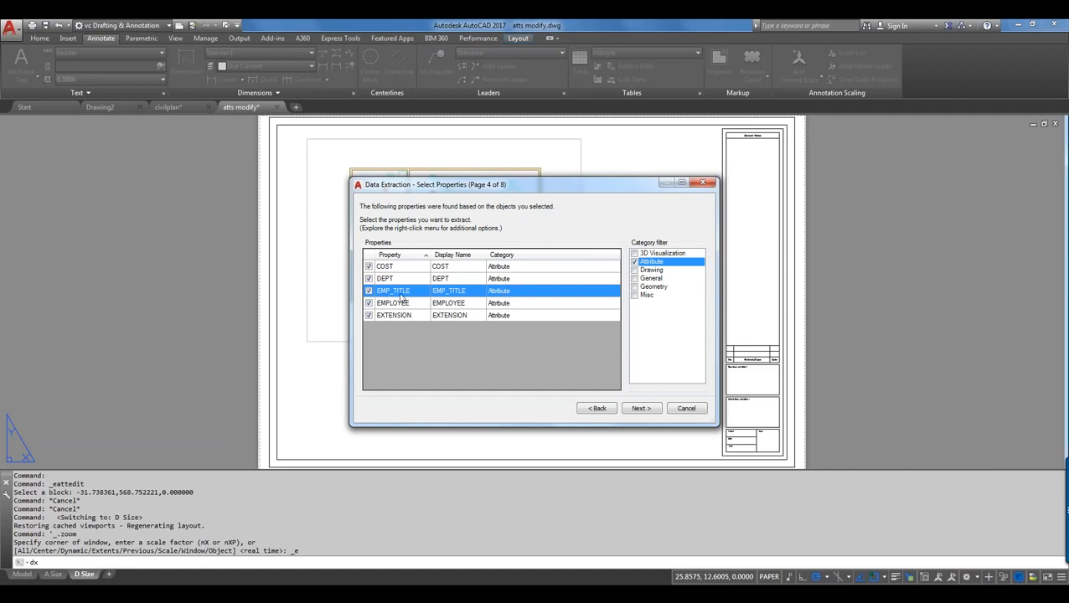
click(642, 408)
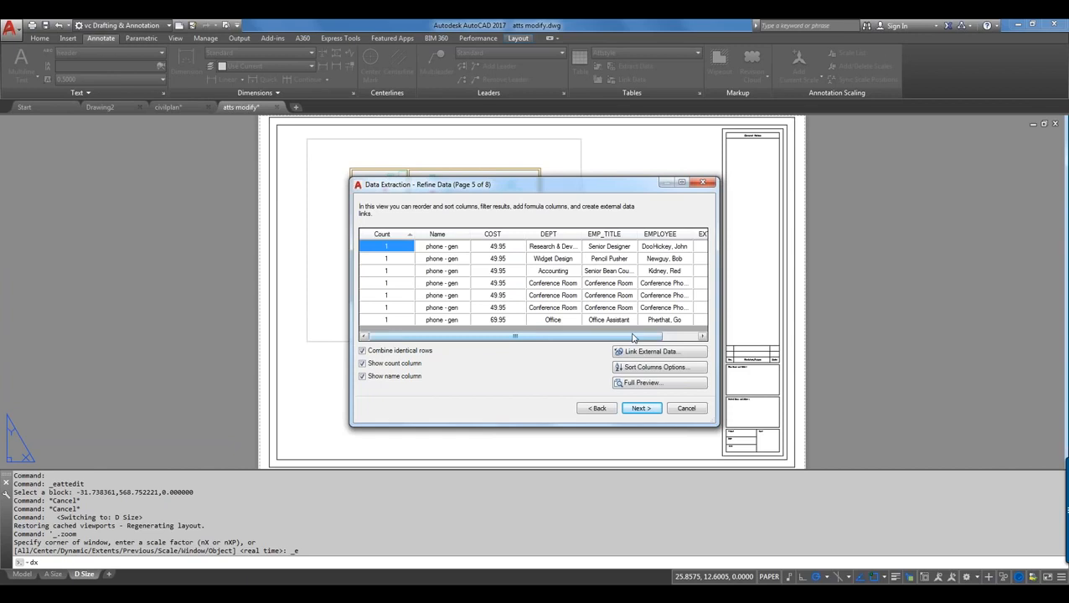
Sort the extracted rows by the COST column in ascending order
drag(633, 336, 669, 334)
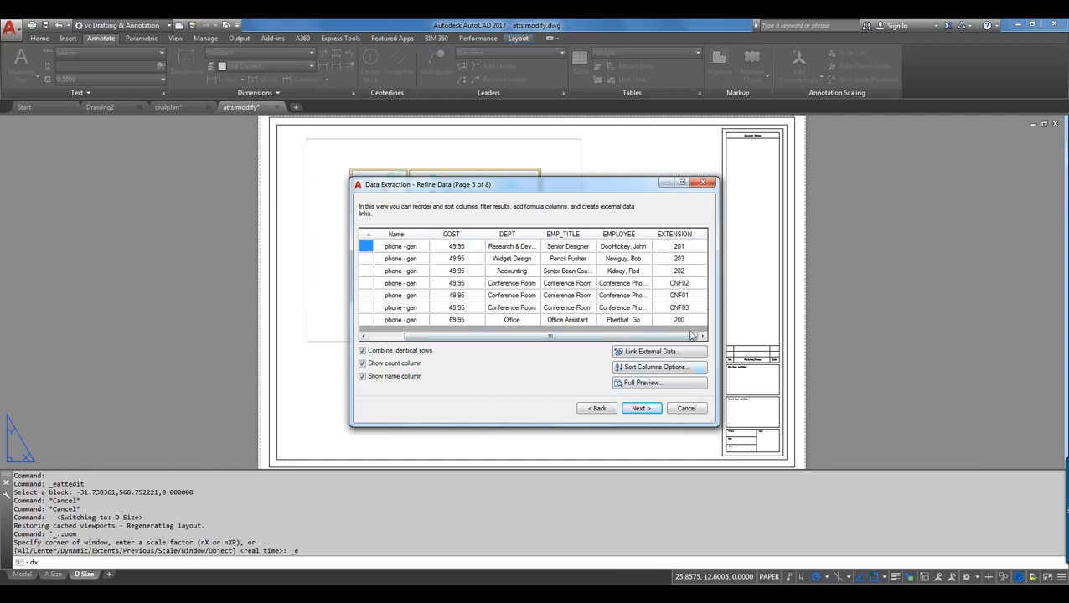
right_click(612, 237)
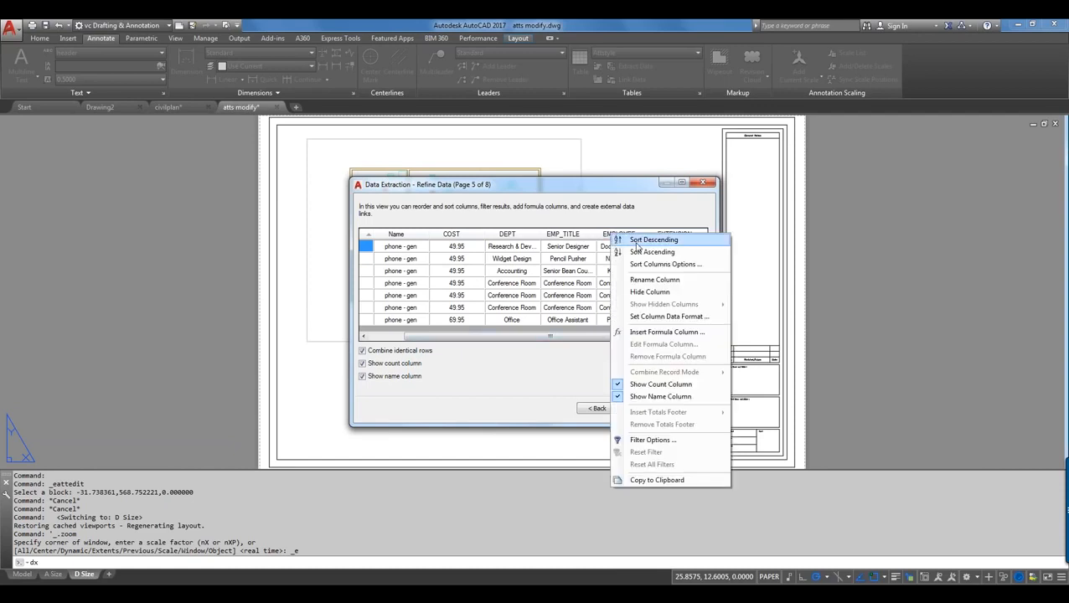
right_click(463, 237)
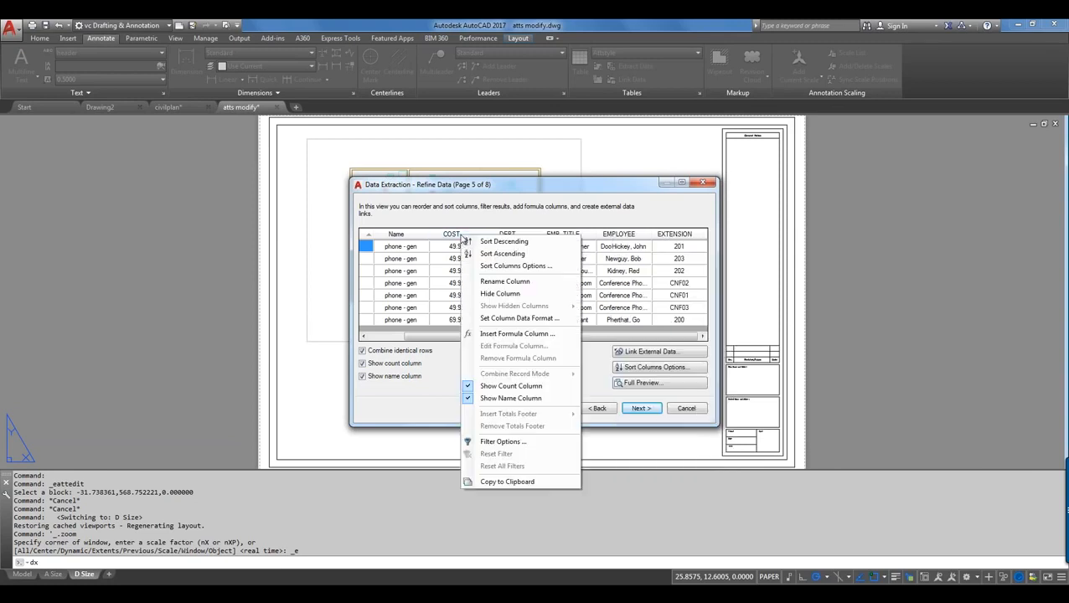
click(503, 254)
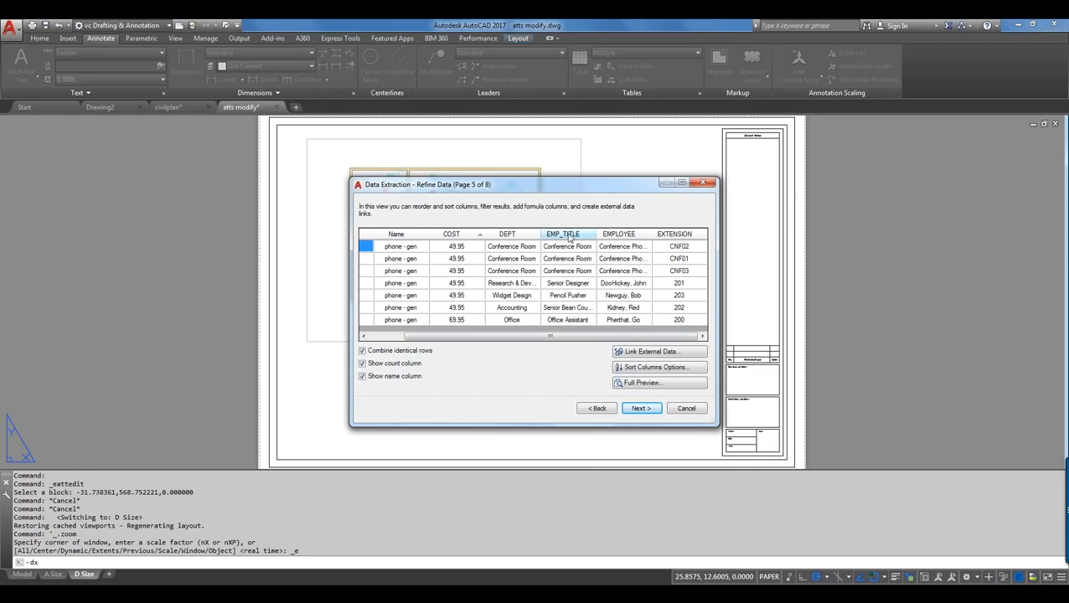
Rename the EMP_TITLE column as Employee Location
right_click(569, 238)
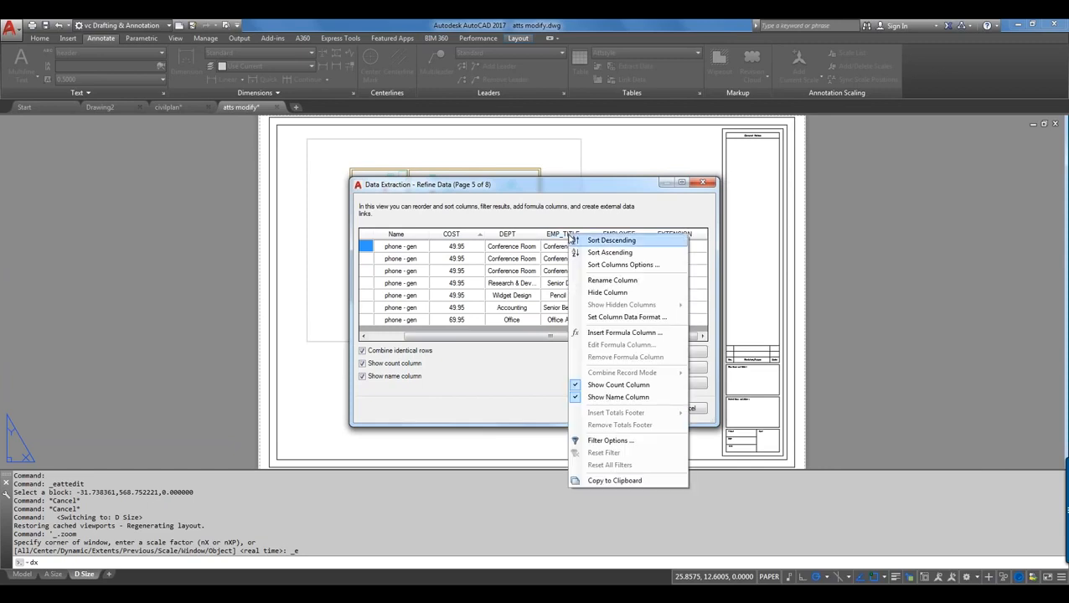
click(596, 279)
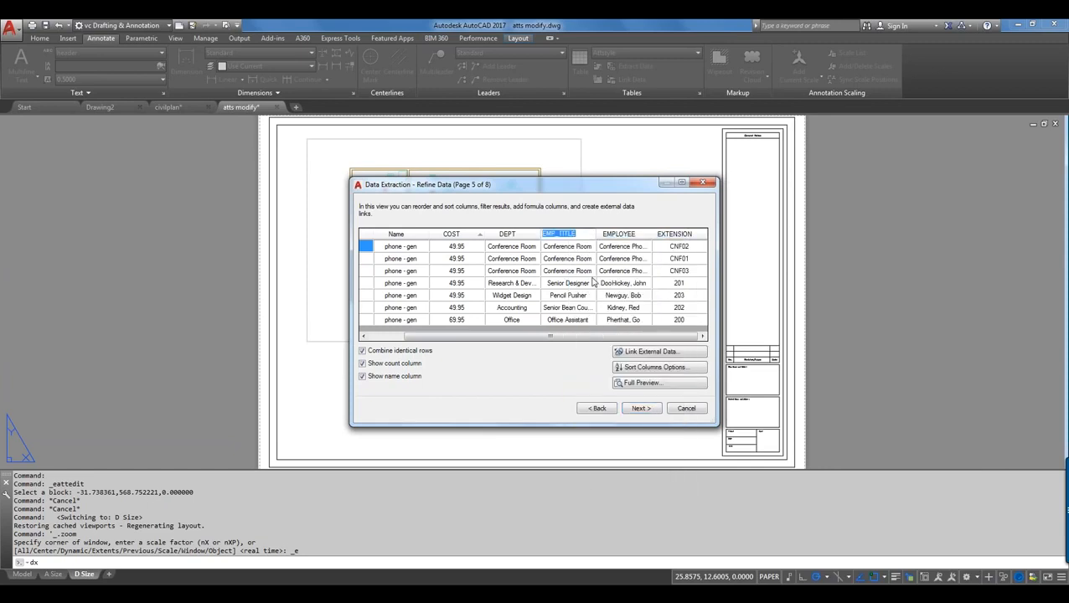
text(Employee L)
text(ocation)
drag(506, 337, 449, 338)
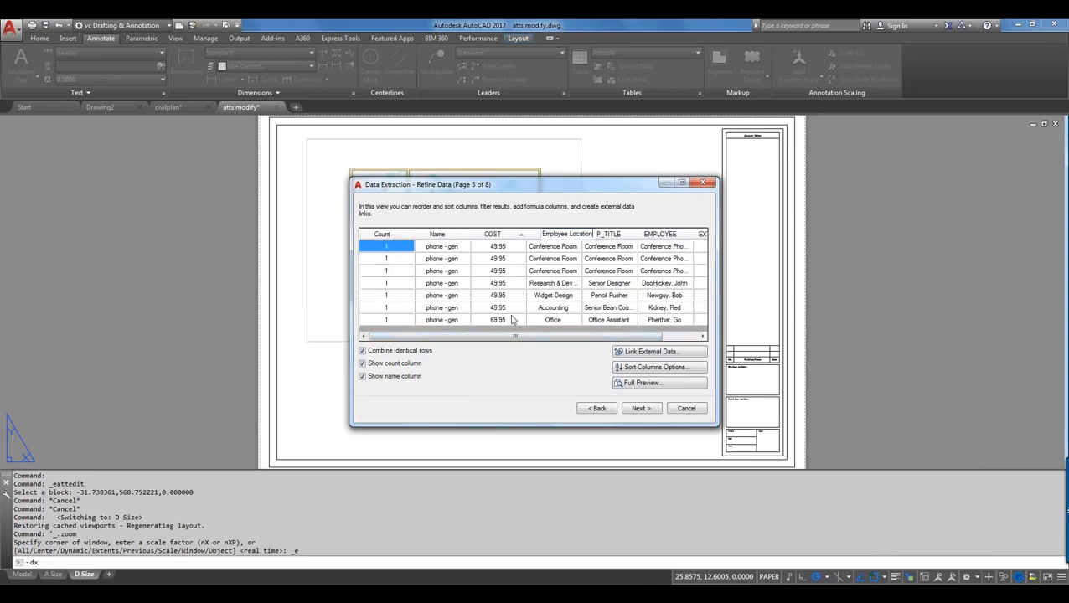
right_click(380, 235)
click(391, 244)
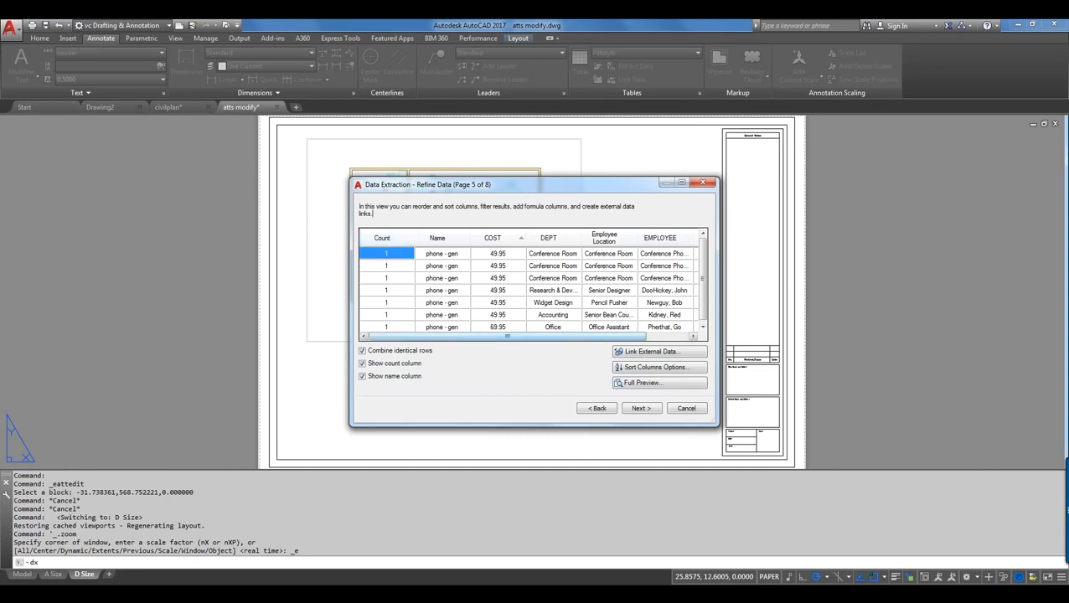
Review the full preview of the extraction, hide the Count column, and proceed to the output options
click(702, 327)
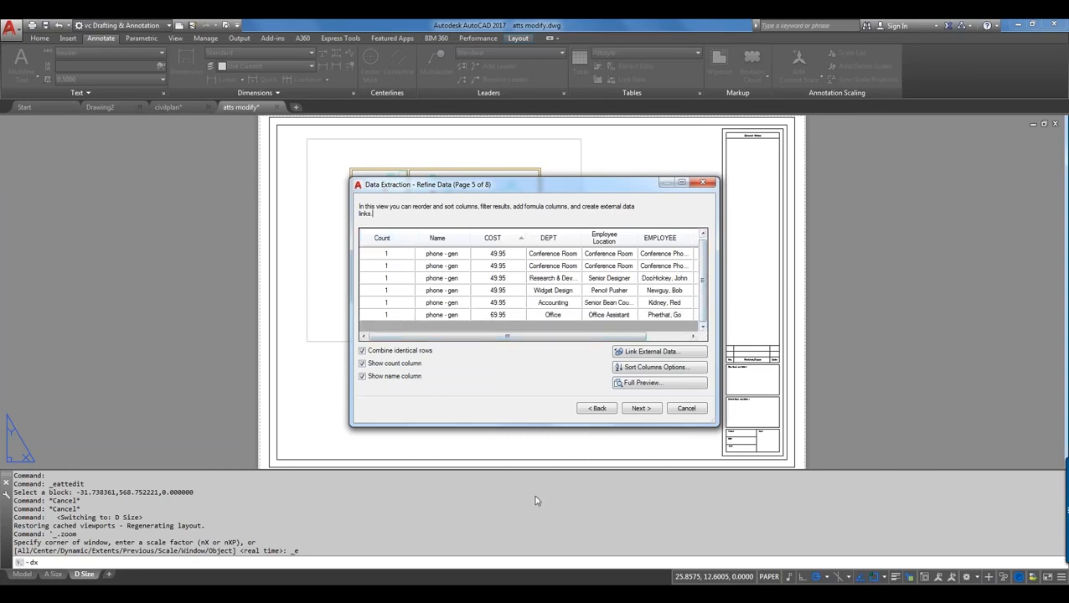
click(640, 387)
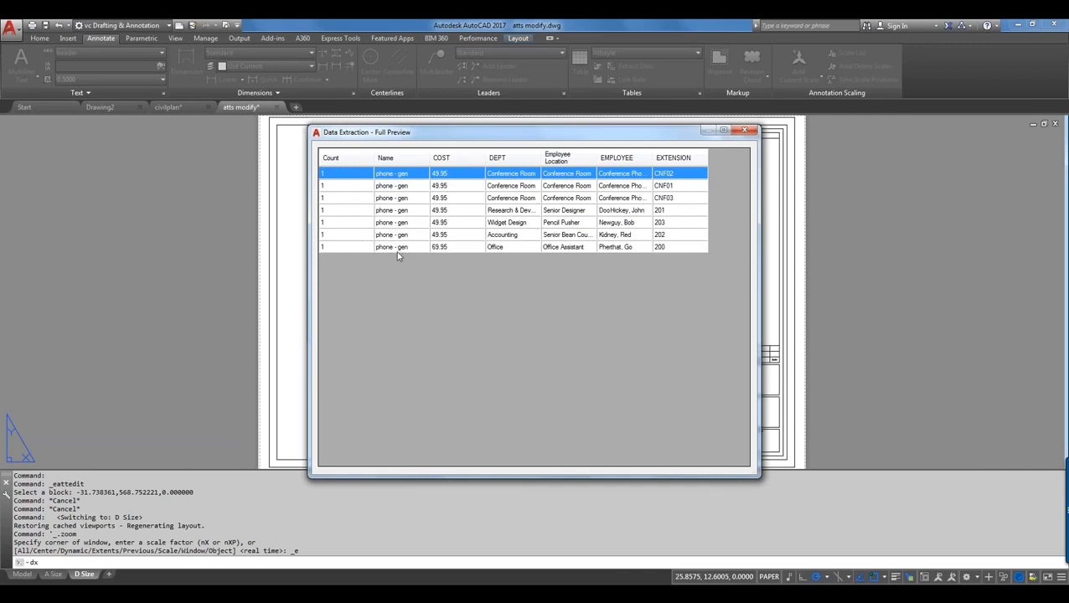
click(745, 131)
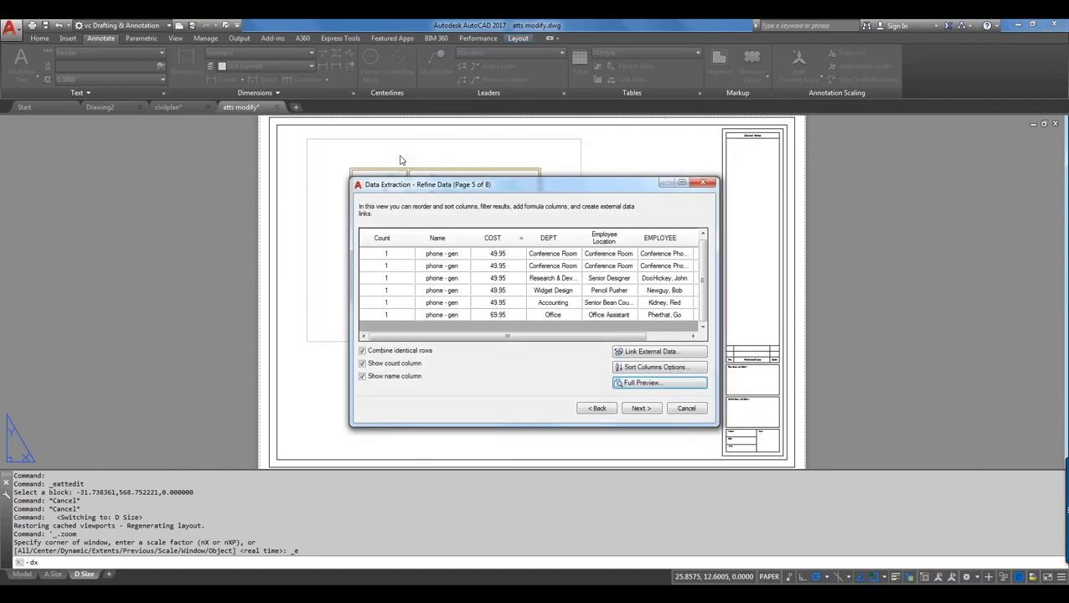
right_click(387, 241)
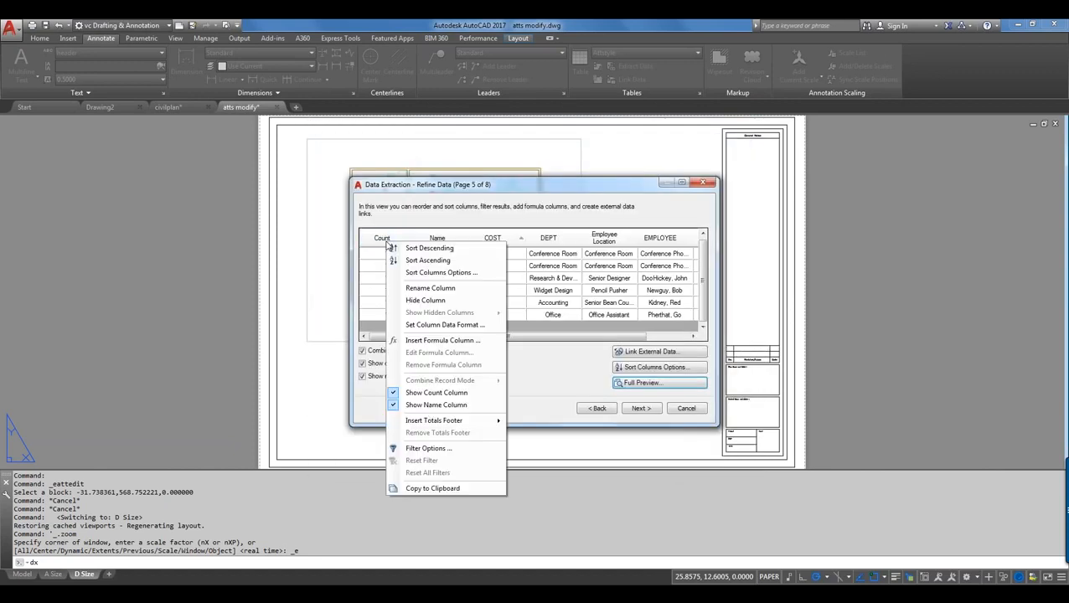
click(424, 300)
click(641, 409)
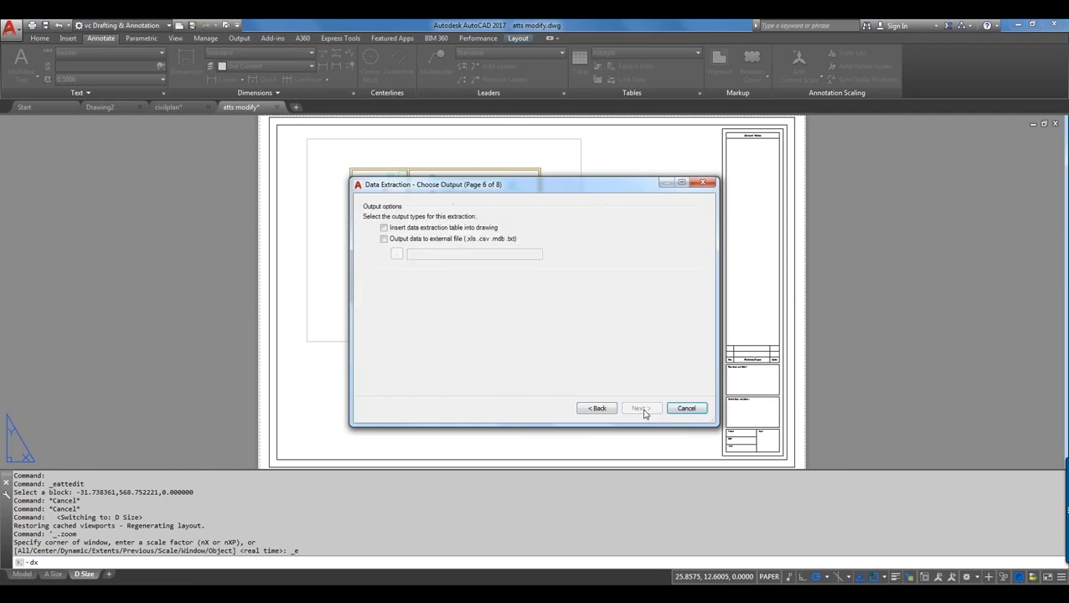
Output the extraction both as a table in the drawing and as the external file atts modify.xls in the Demo Files folder
click(384, 228)
click(384, 239)
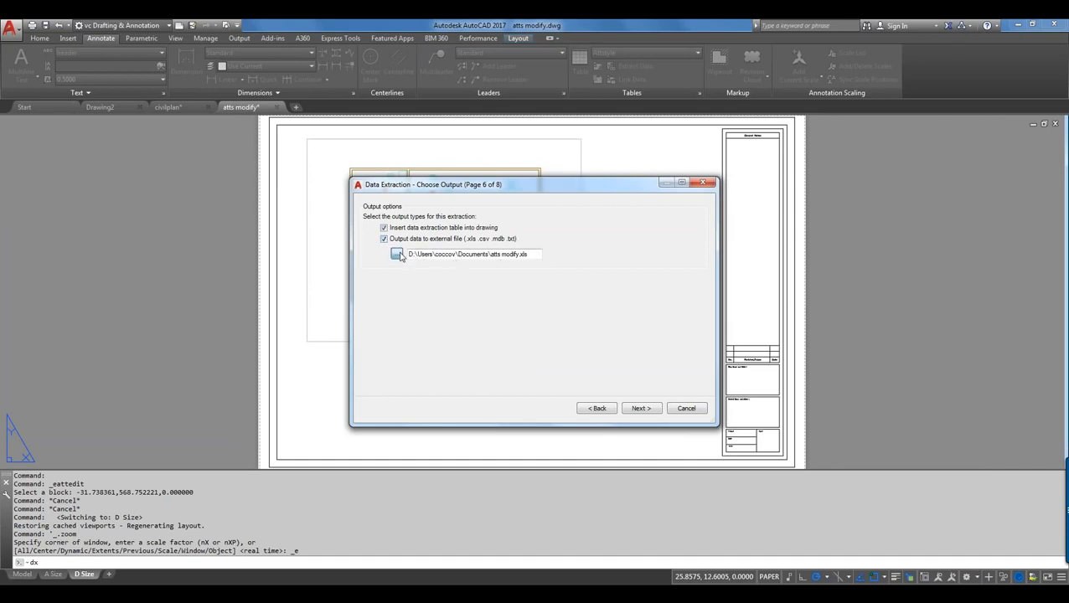
click(396, 253)
click(386, 214)
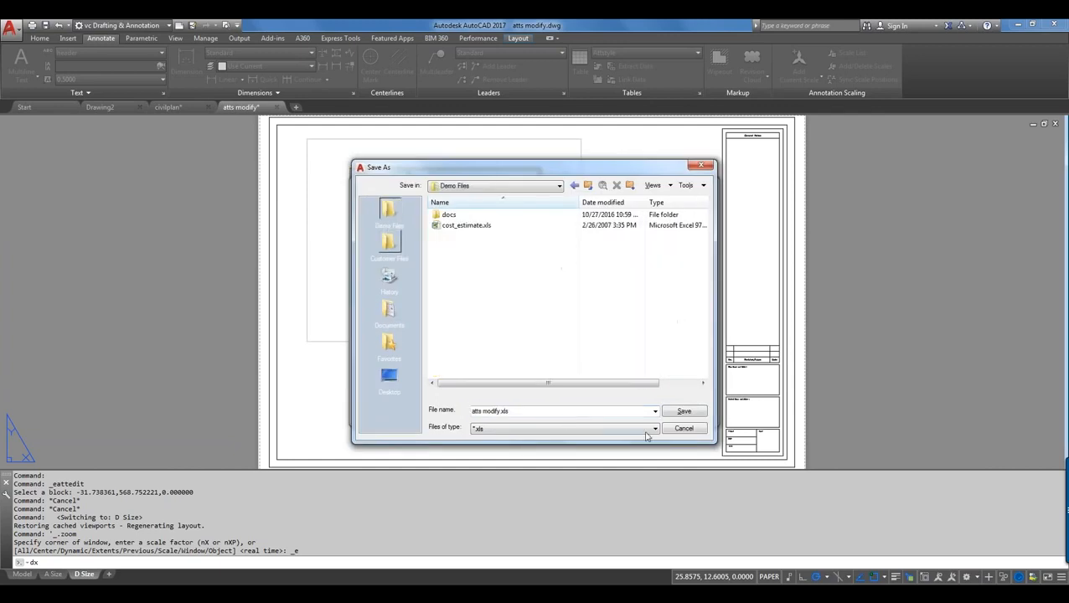
click(684, 410)
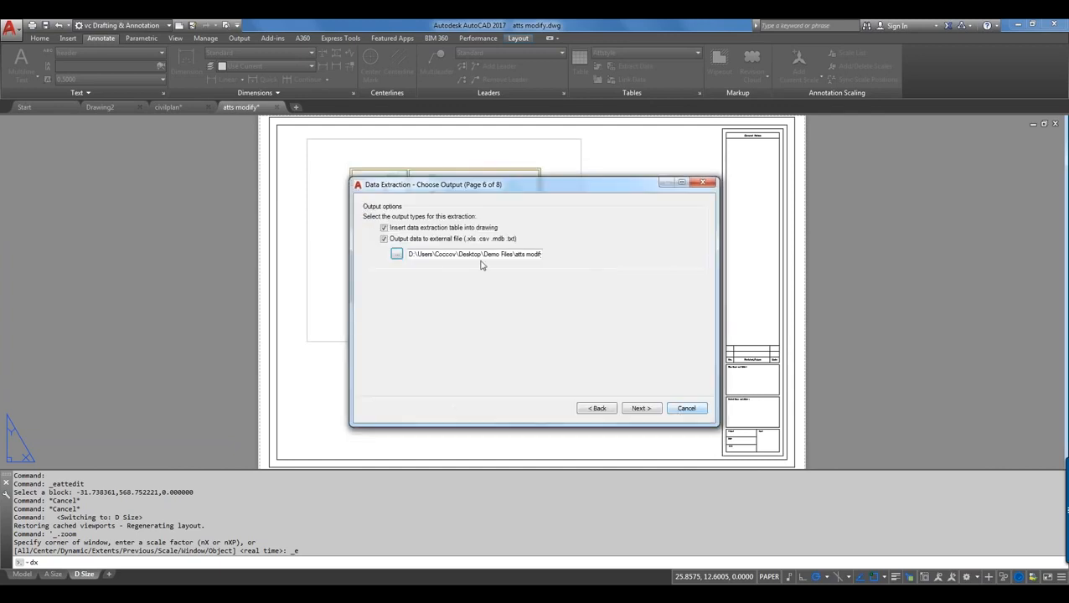
click(639, 409)
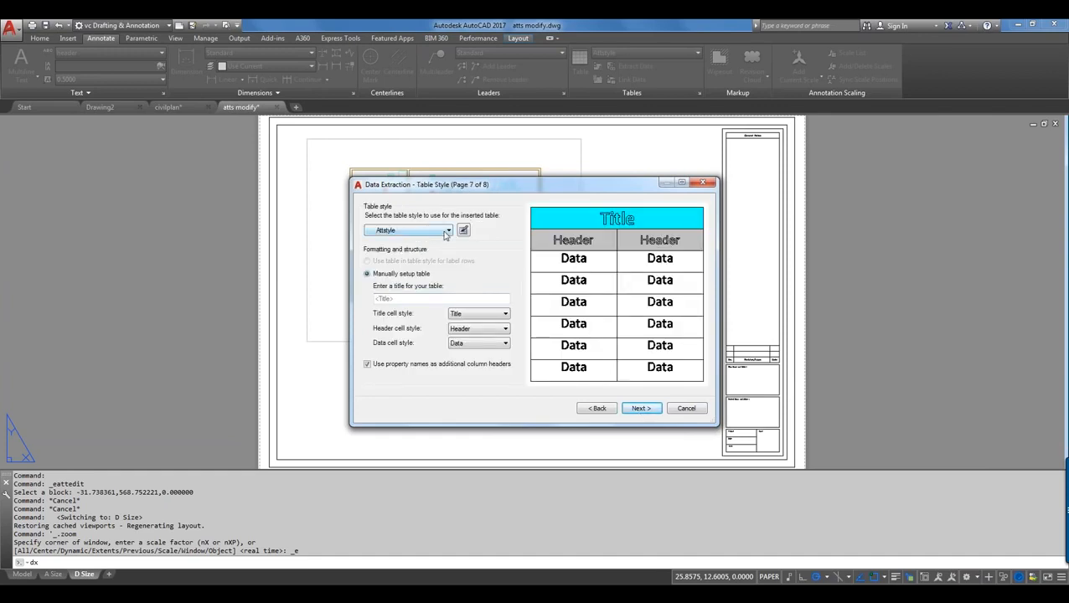
Keep the Attstyle table style, finish the extraction, and place the table on the D Size layout below the floor plan viewport
click(447, 231)
click(448, 210)
click(641, 409)
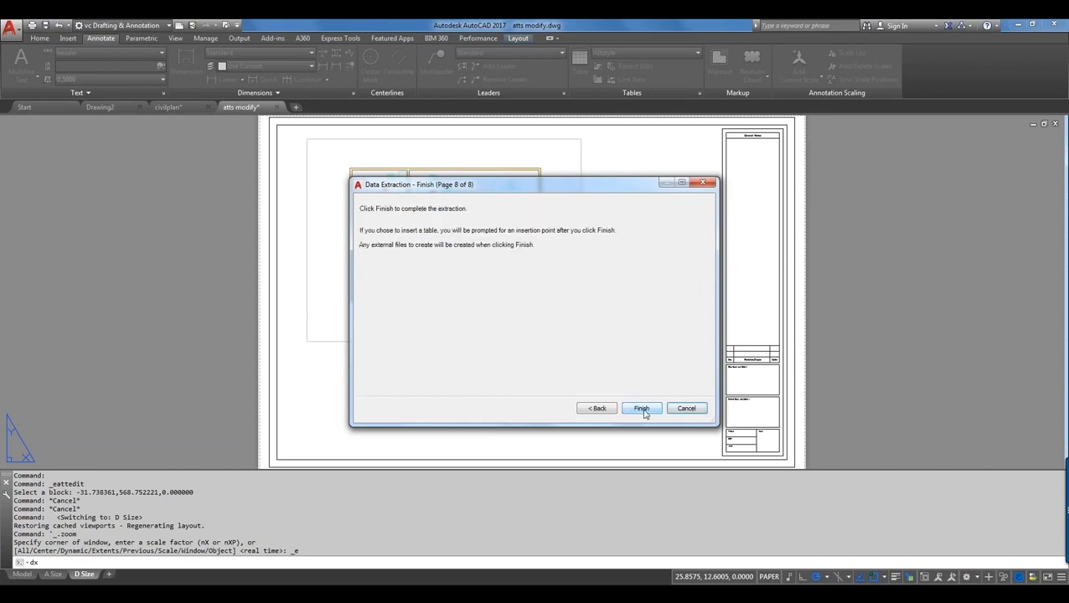
click(642, 409)
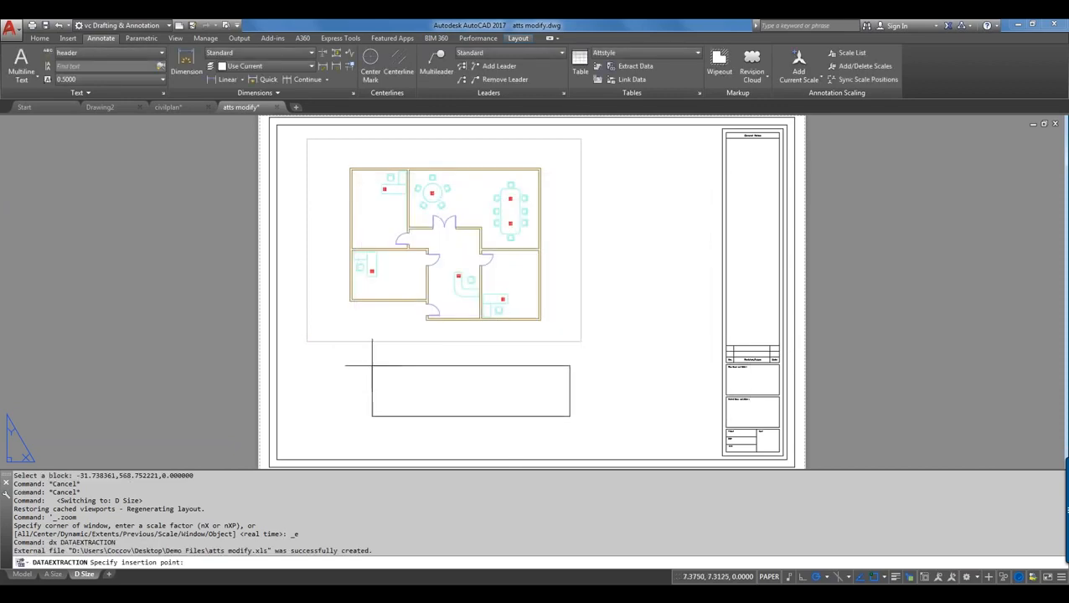
click(371, 365)
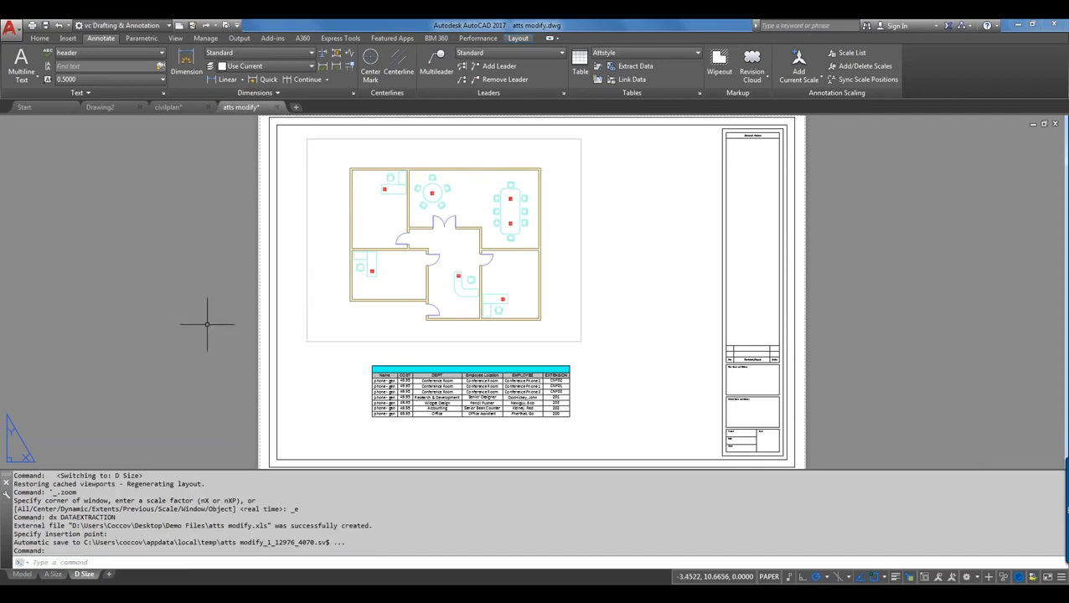
Examine the columns and rows of the inserted data extraction table up close
scroll(461, 387, up, 6)
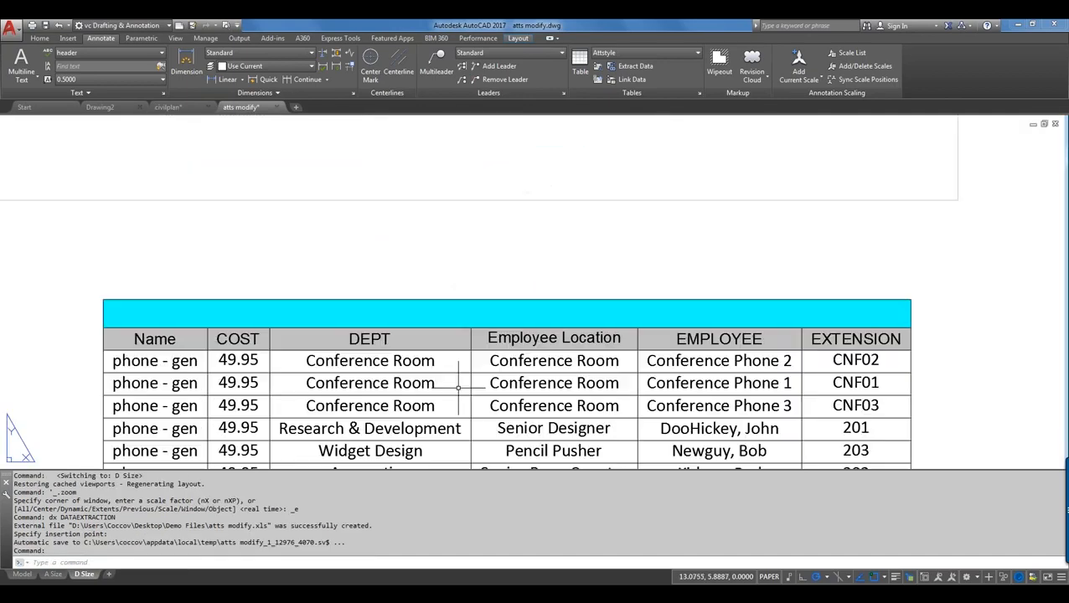
middle_drag(444, 374, 412, 258)
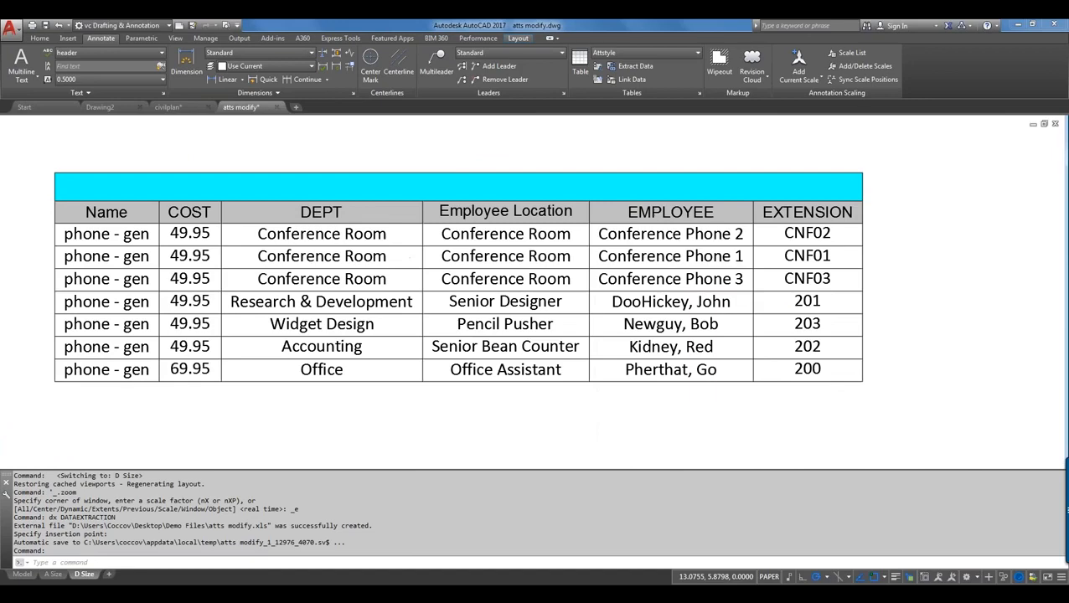
scroll(415, 278, up, 2)
scroll(439, 283, down, 2)
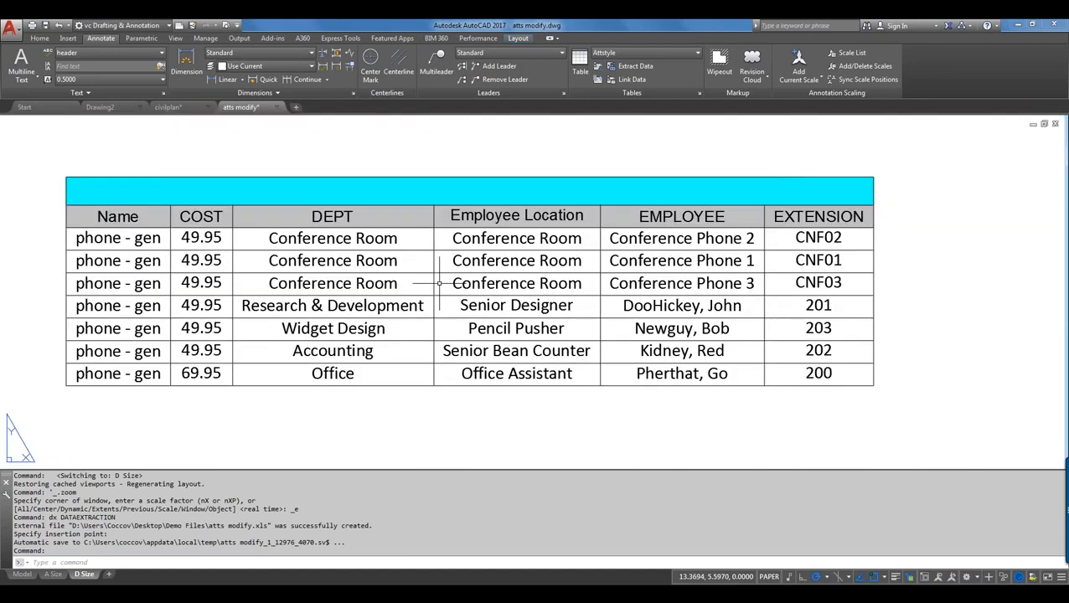
click(533, 363)
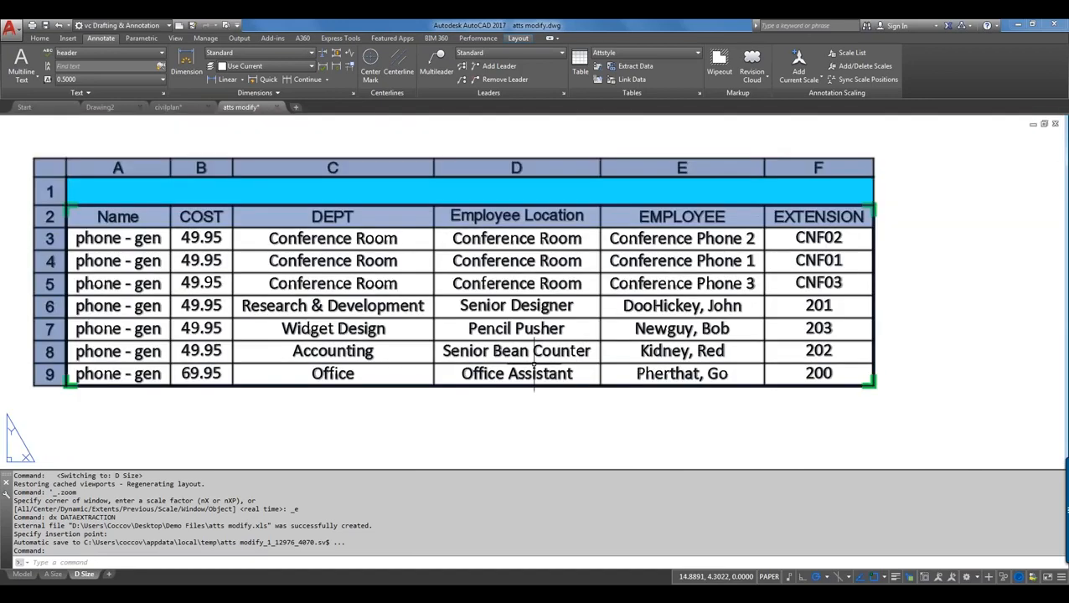
key(Escape)
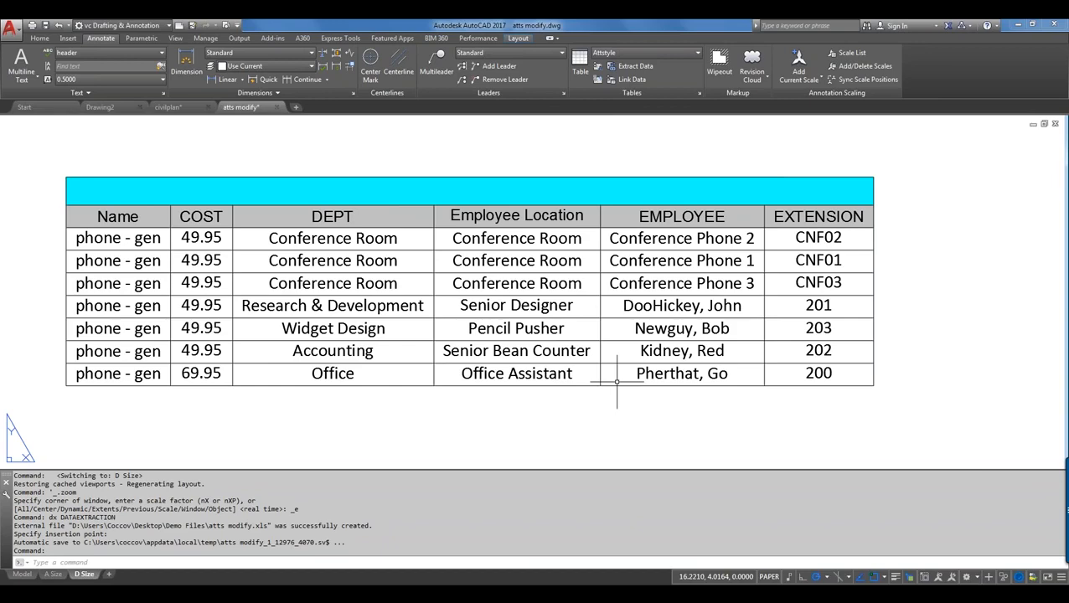
click(584, 377)
key(Escape)
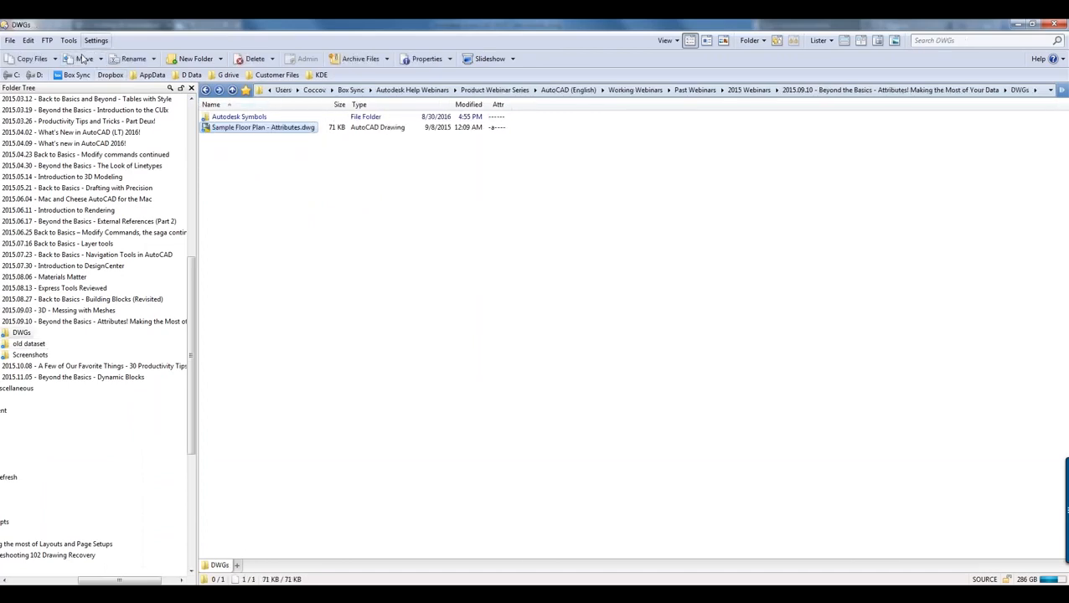
Browse the webinar, Customer Files and vc webinar tasks folders for the exported spreadsheet
key(BackSpace)
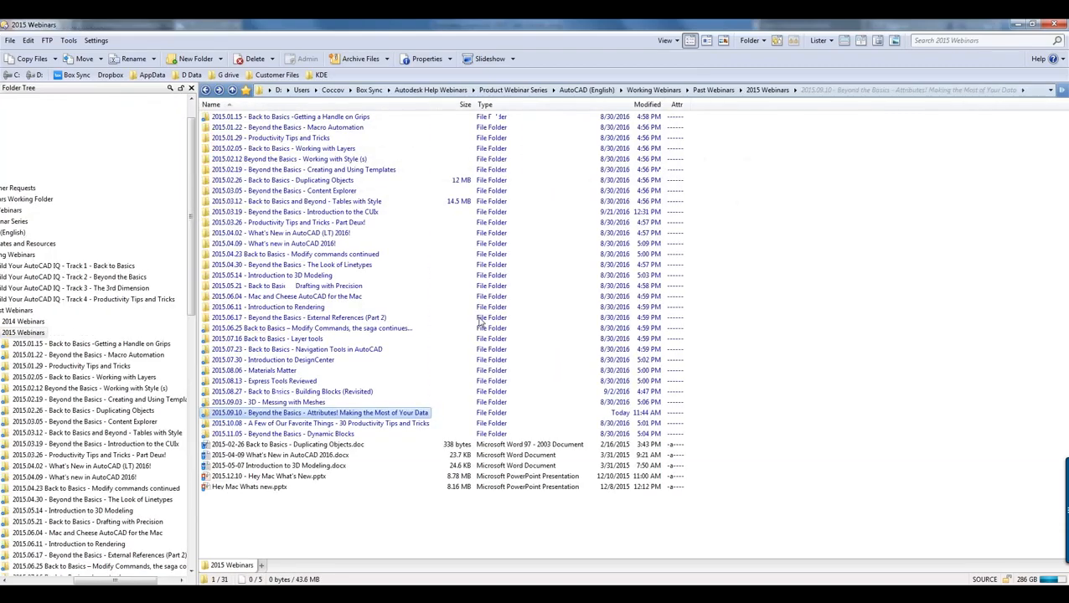
key(alt+Left)
key(alt+Left)
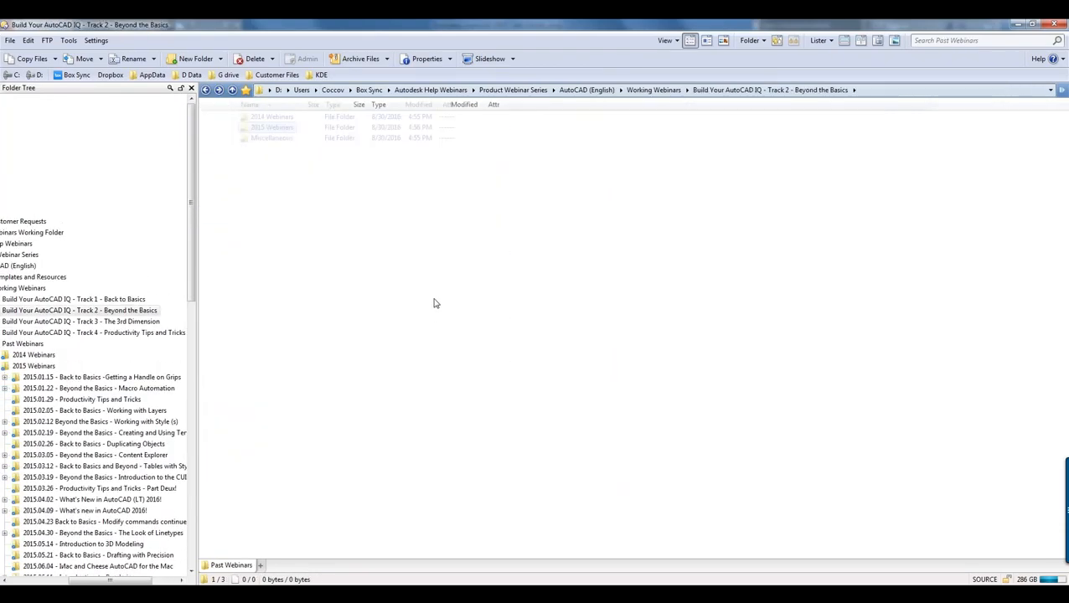
key(BackSpace)
key(BackSpace)
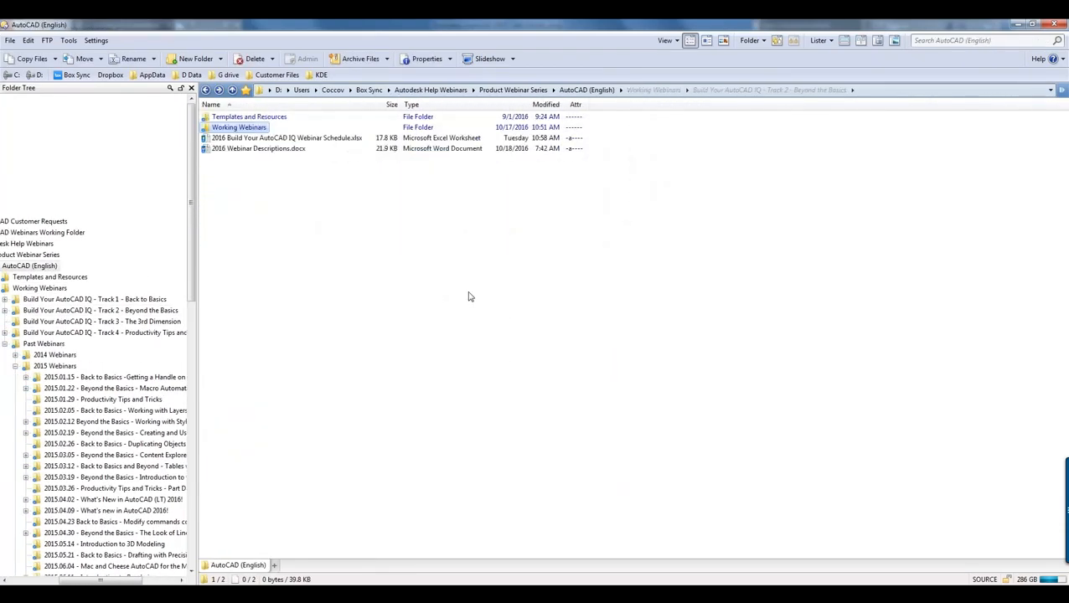
key(BackSpace)
key(alt+Left)
key(alt+Left)
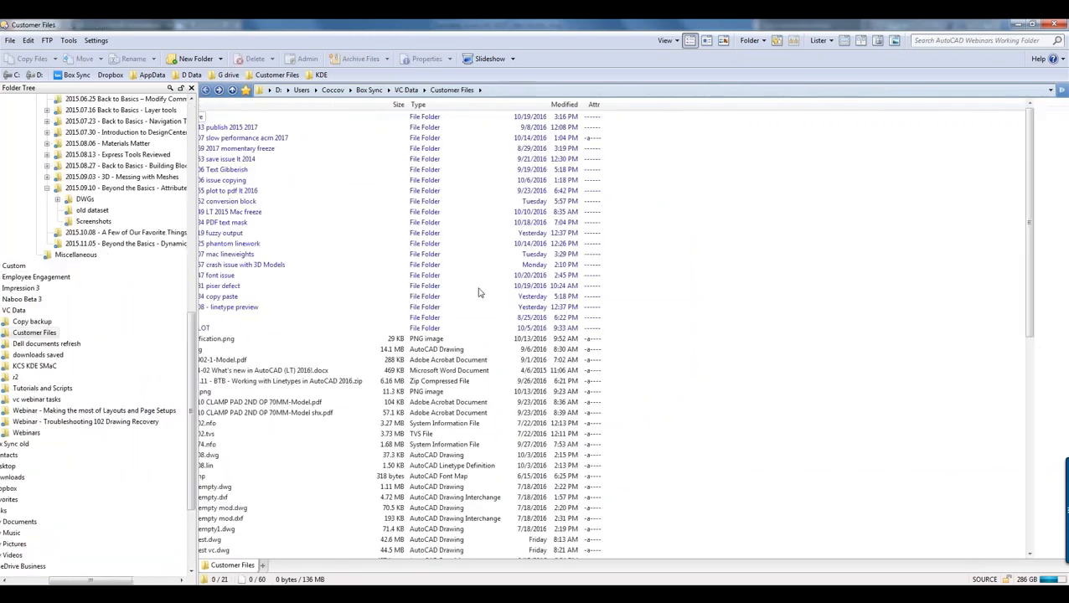
click(50, 400)
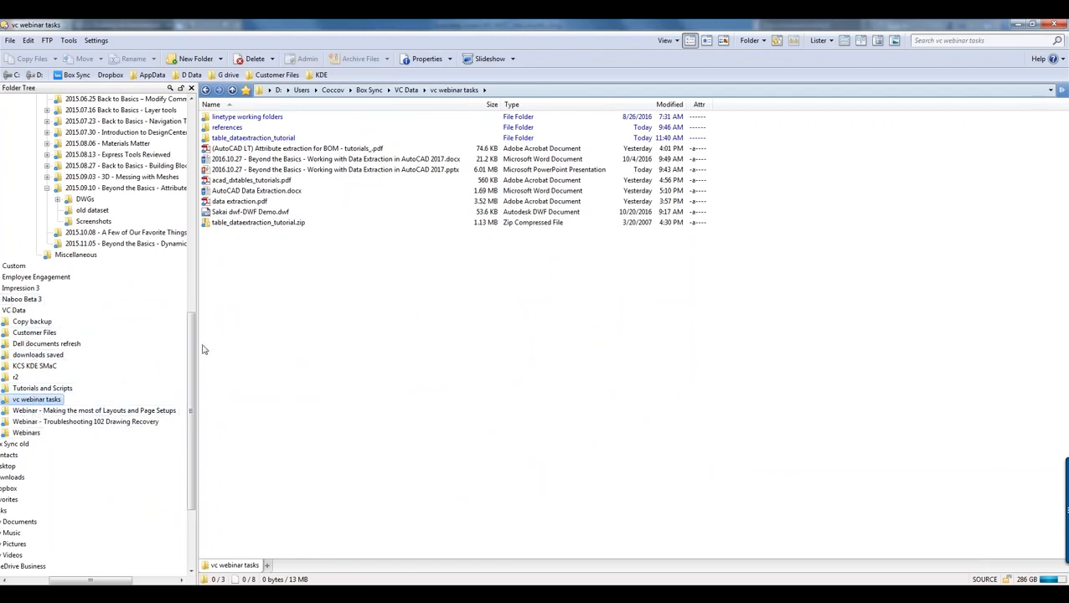
Find the Demo Files folder on the Desktop and open atts modify.xls from it in Excel
drag(191, 349, 194, 137)
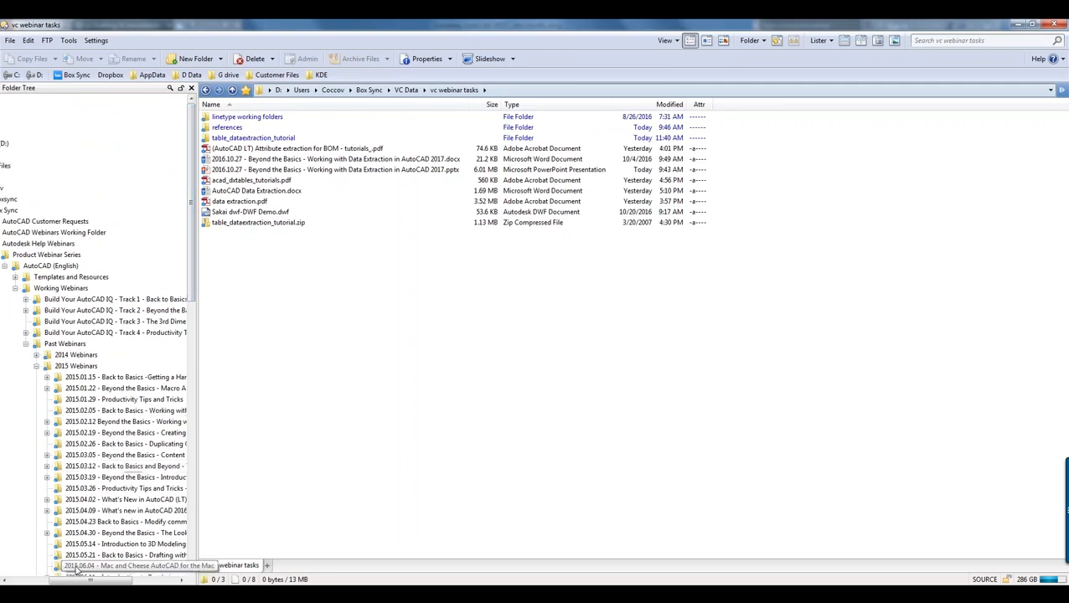
click(13, 580)
click(37, 99)
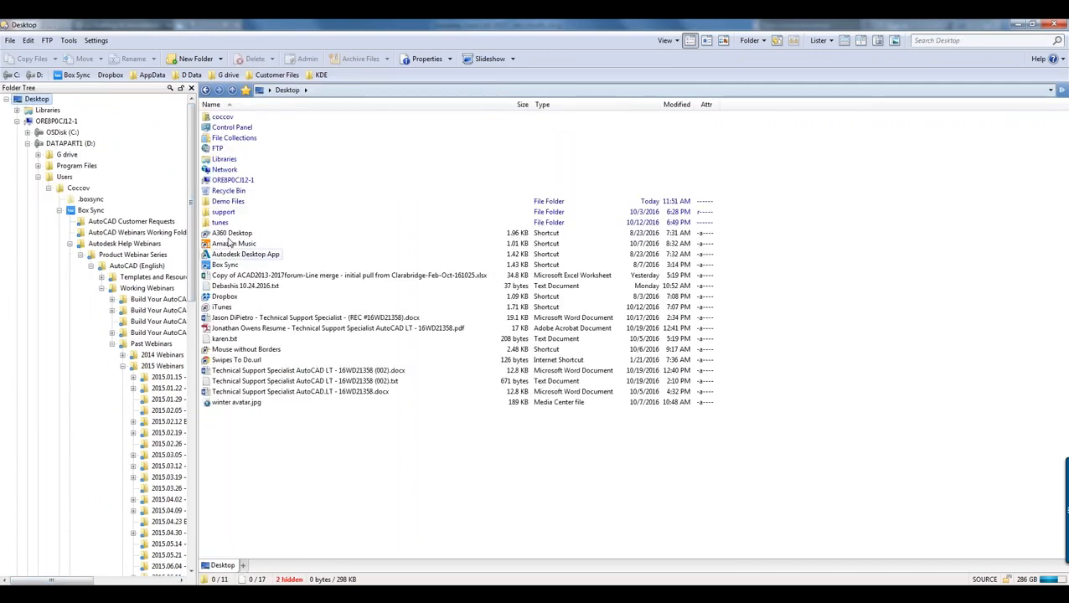
click(235, 203)
double_click(236, 203)
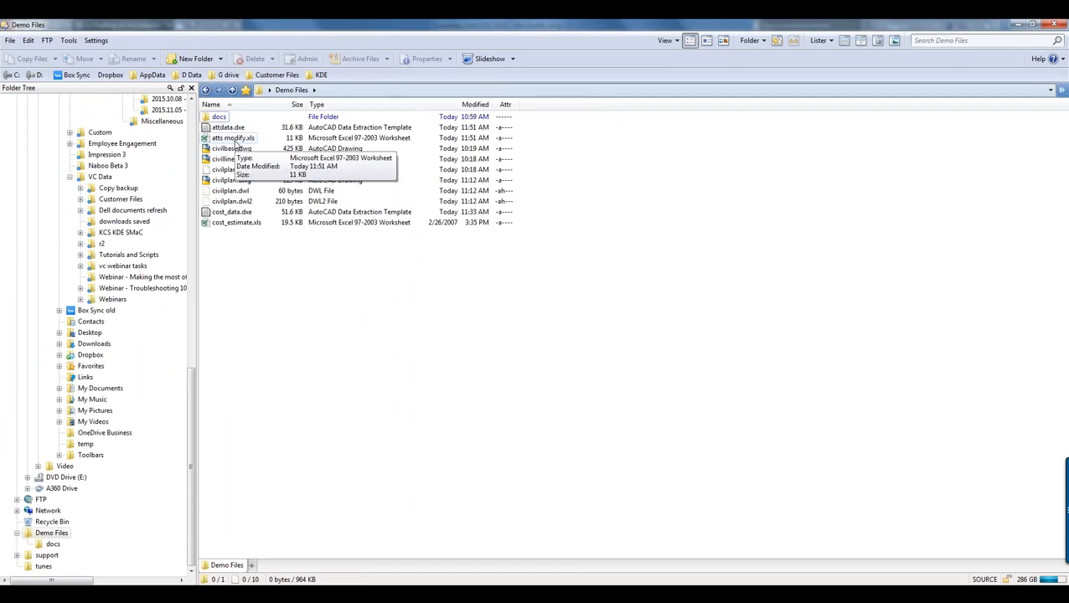
click(233, 138)
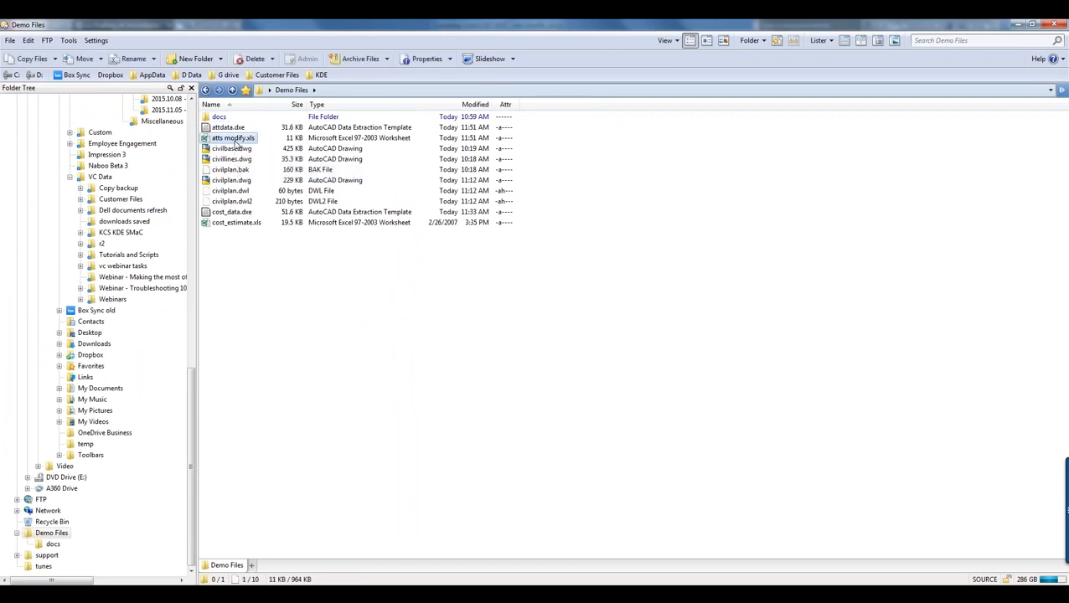
double_click(253, 141)
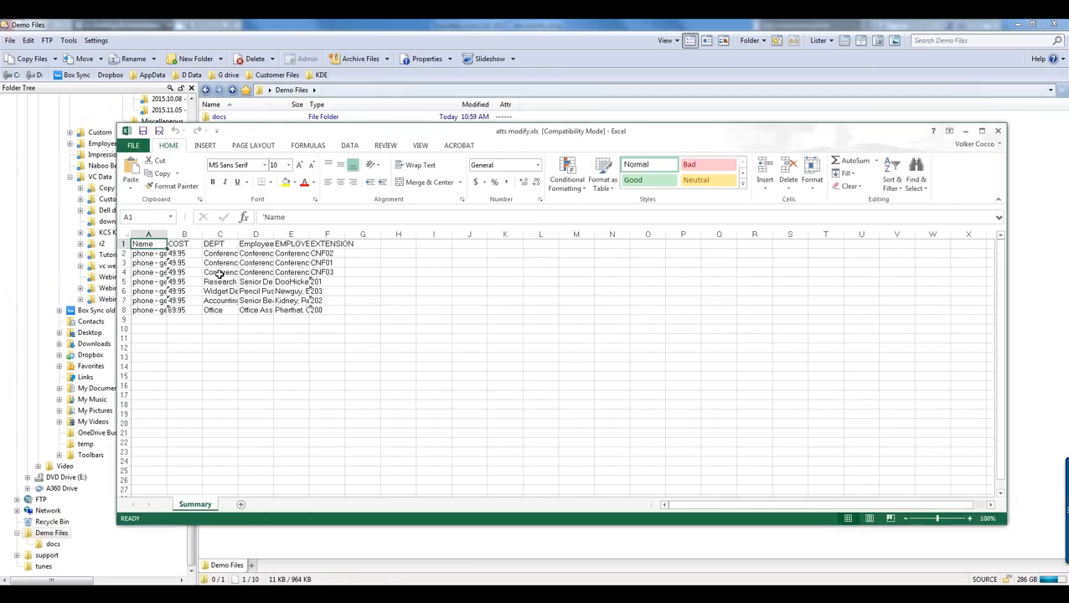
Set the COST value in the Accounting row, cell B7, to 79.95
ctrl+scroll(219, 276, up, 6)
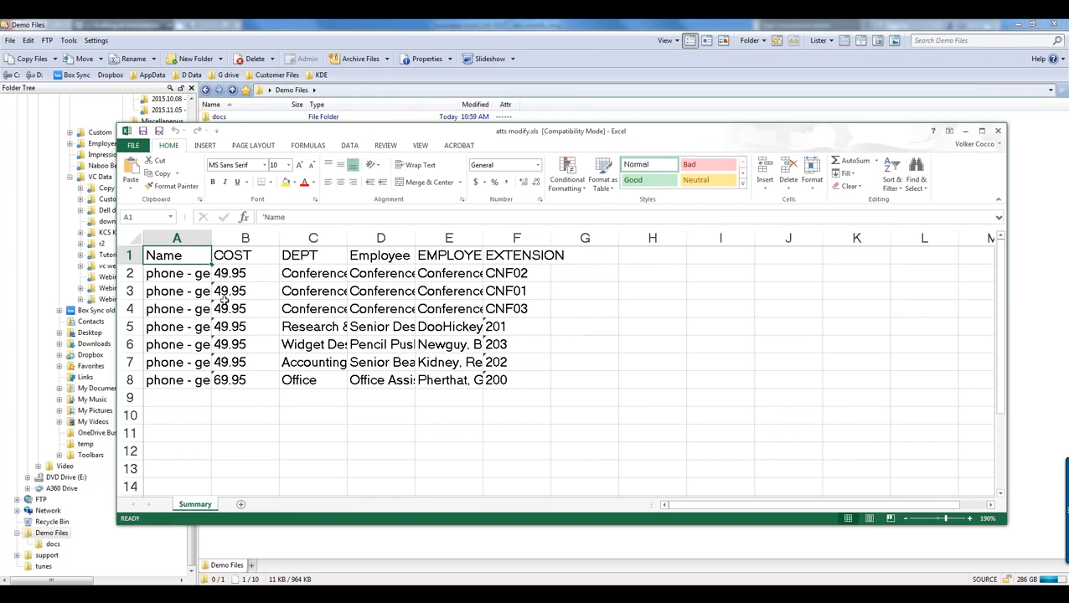
click(239, 362)
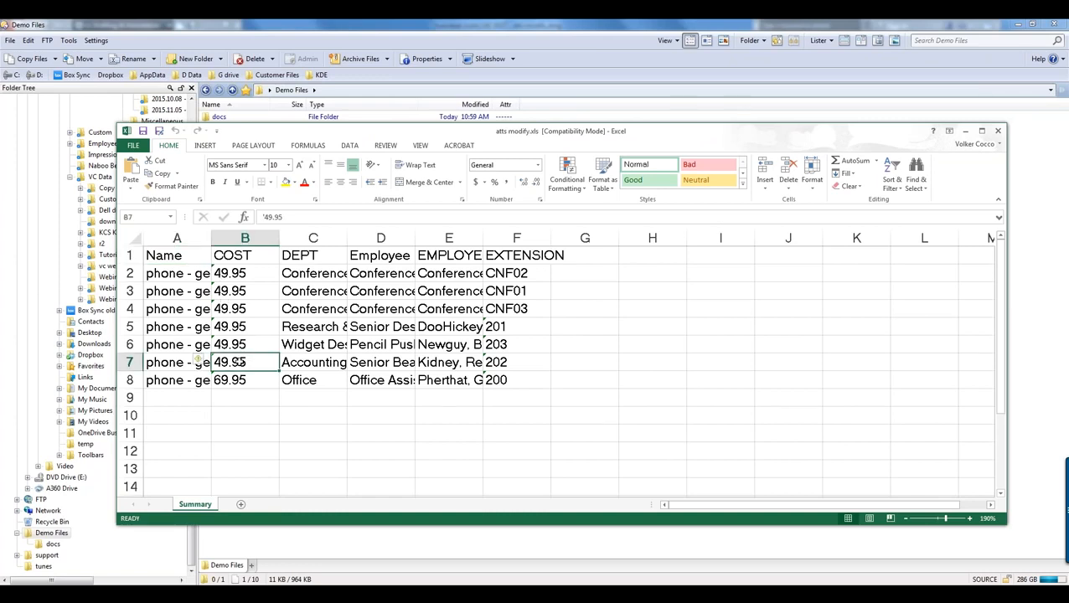
double_click(225, 362)
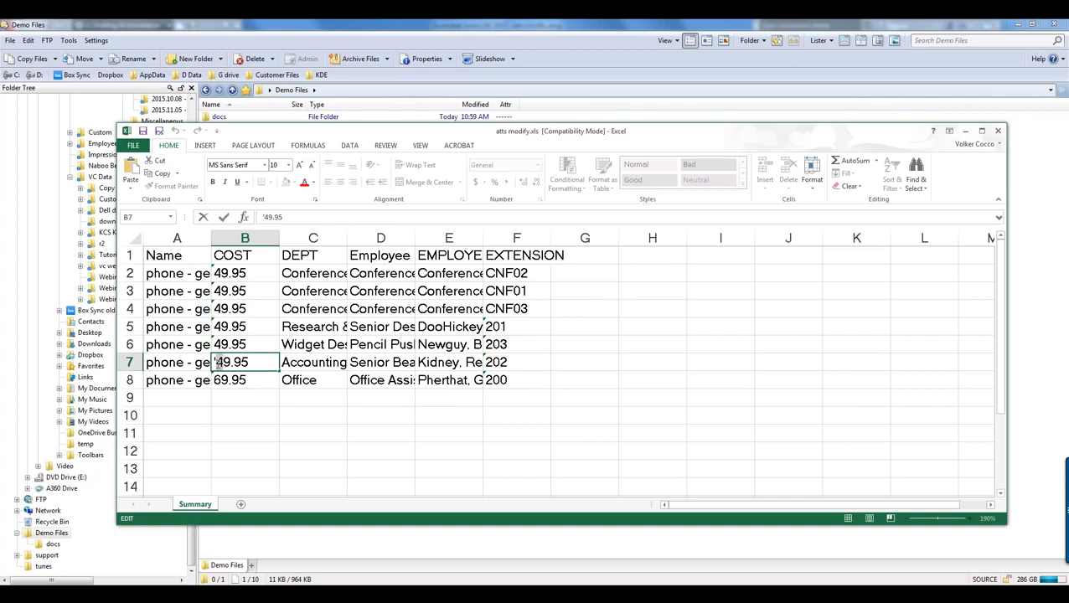
drag(220, 362, 215, 361)
text(7)
click(370, 416)
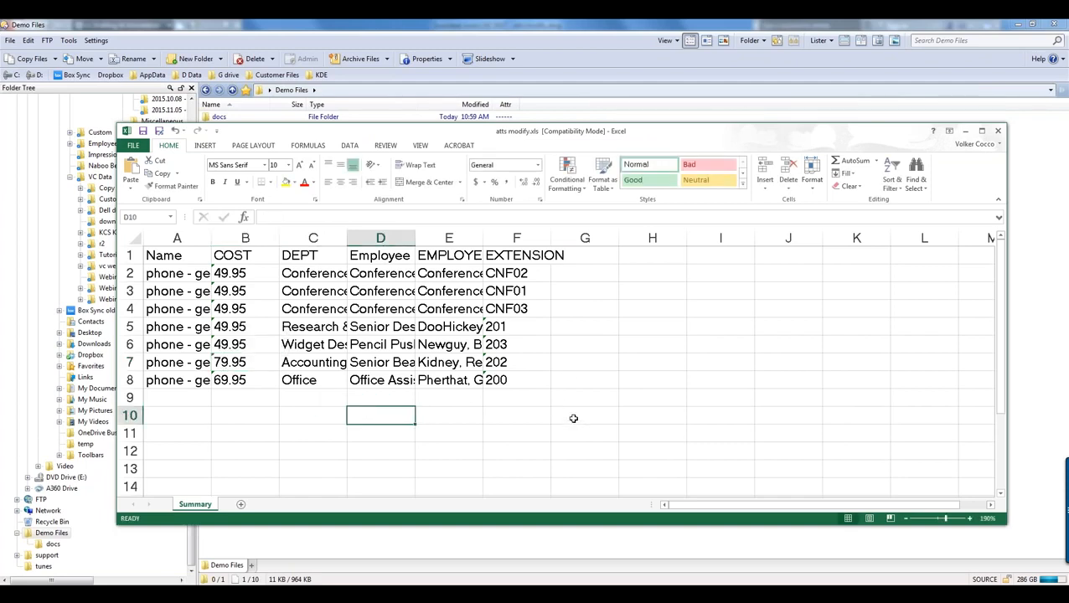
Save the edited atts modify.xls workbook and close it
click(144, 132)
drag(747, 139, 615, 113)
click(862, 108)
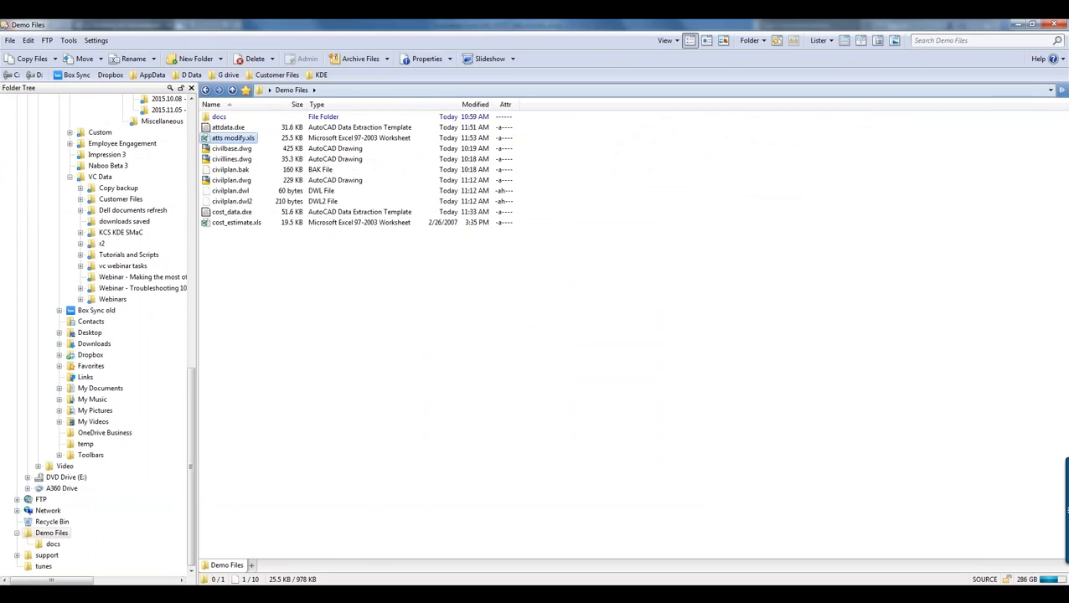
Switch to atts modify.dwg in AutoCAD, select the whole extraction table, and update its table data links
mouse_move(199, 594)
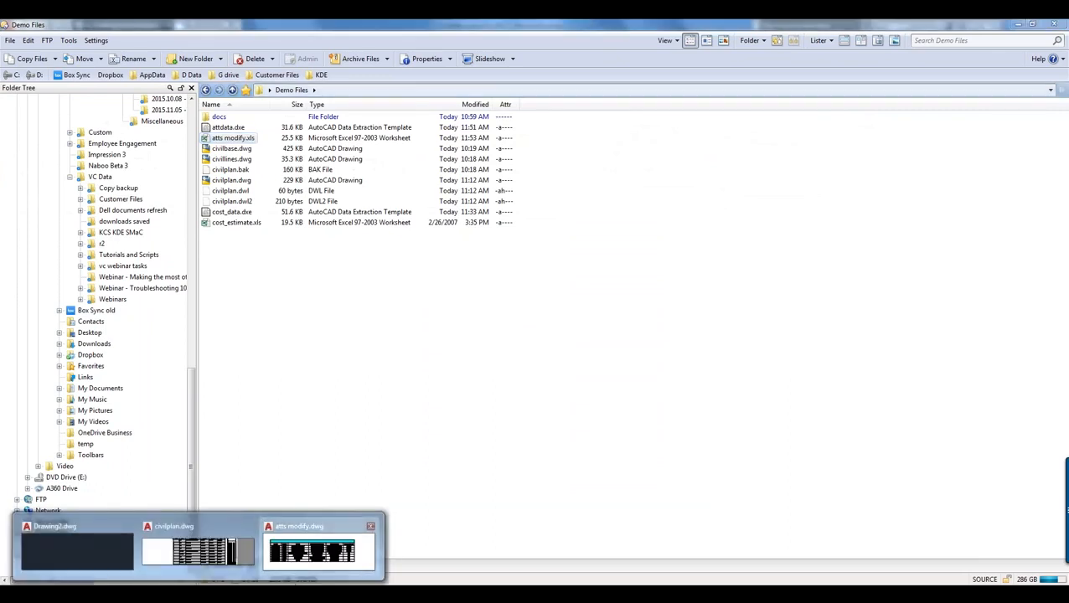
click(335, 524)
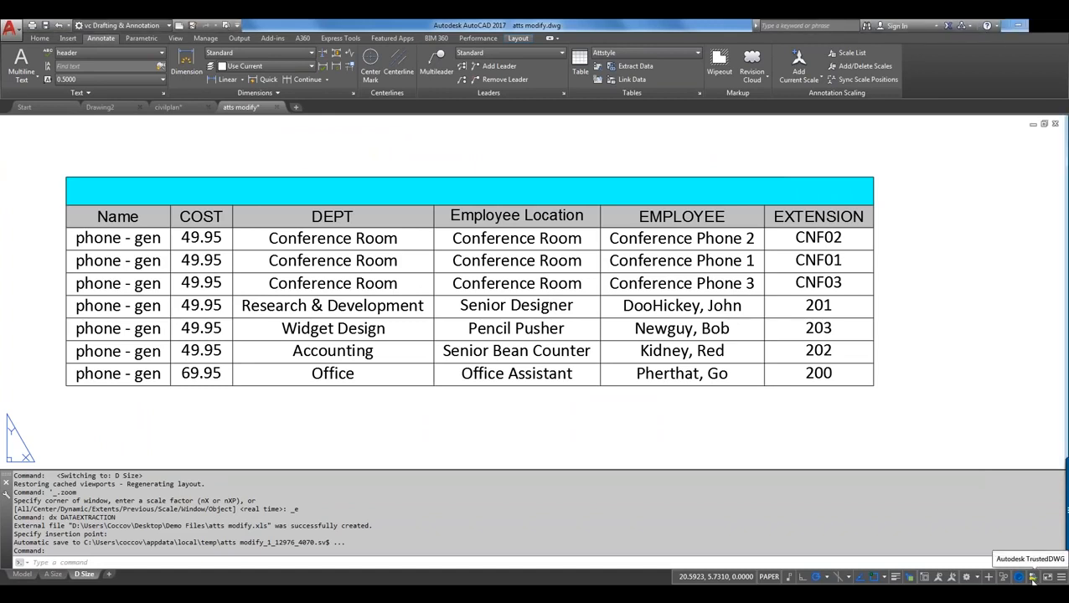
click(804, 328)
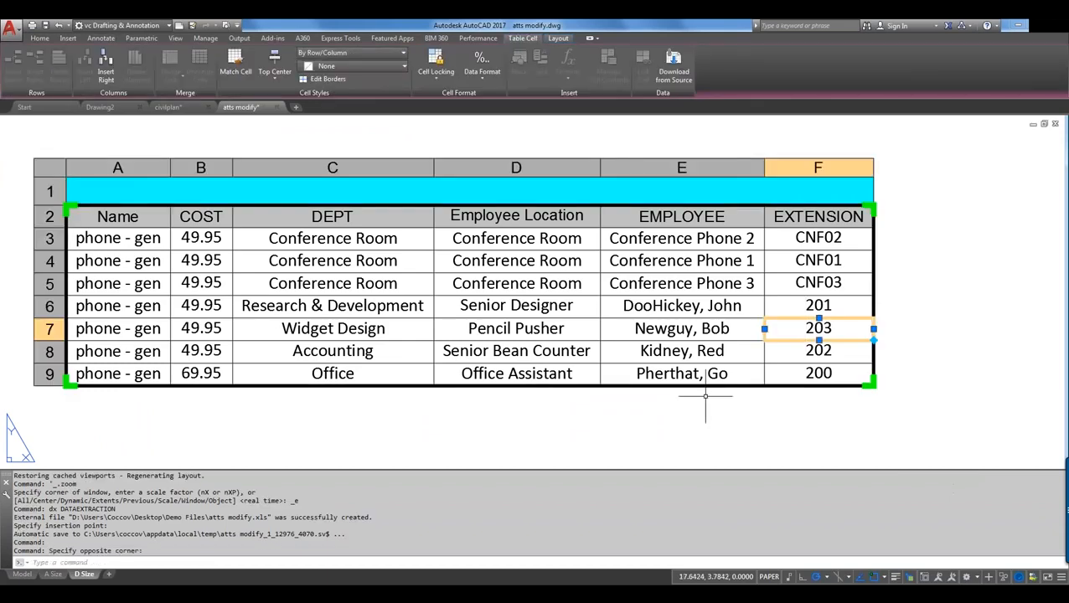
key(Escape)
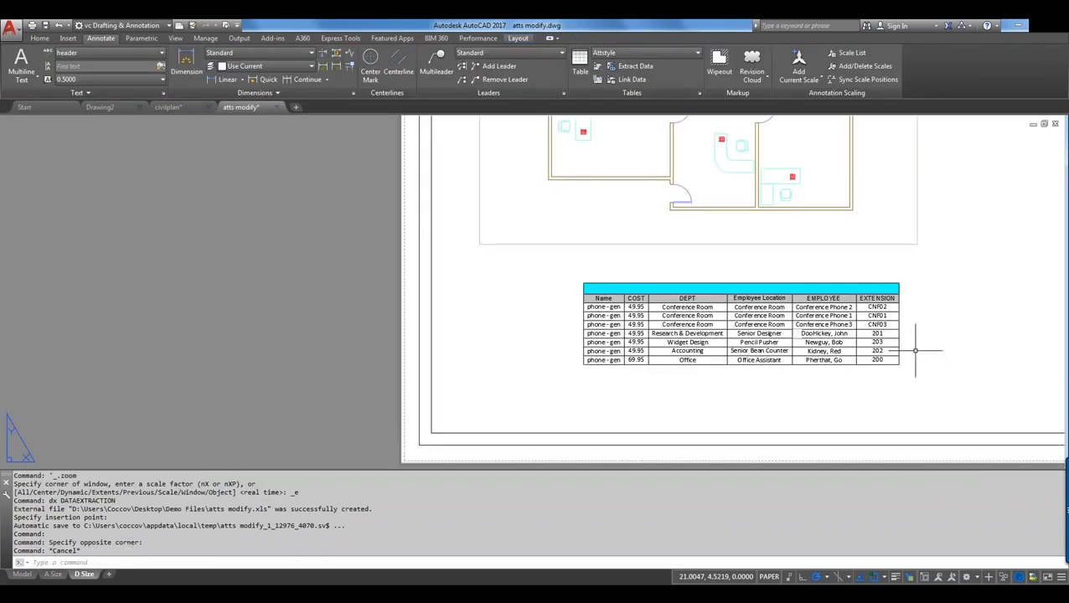
scroll(911, 352, down, 3)
scroll(912, 353, up, 3)
click(912, 353)
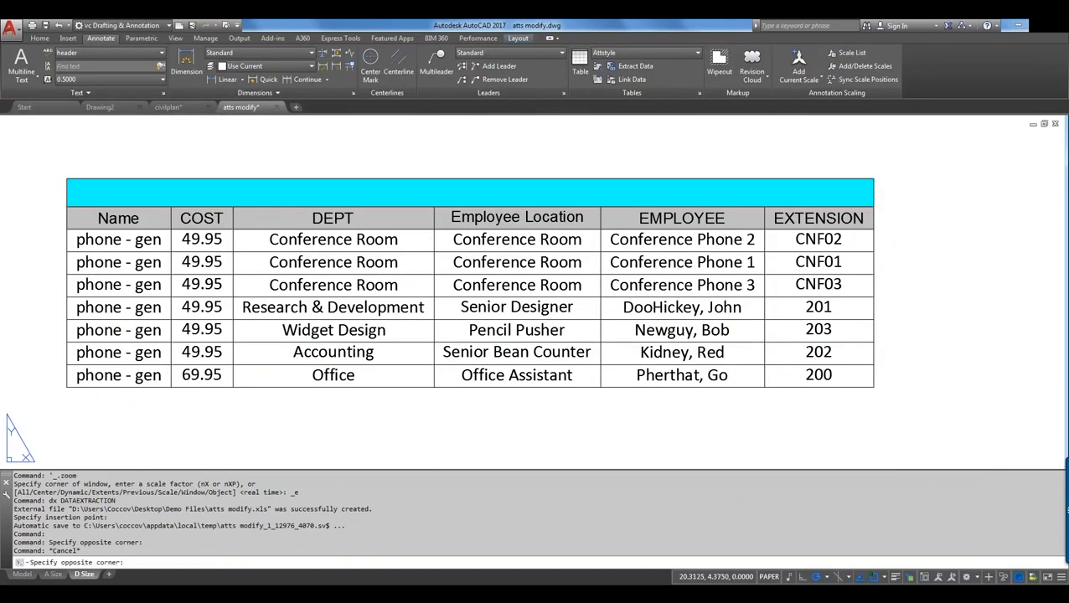
click(872, 361)
right_click(873, 363)
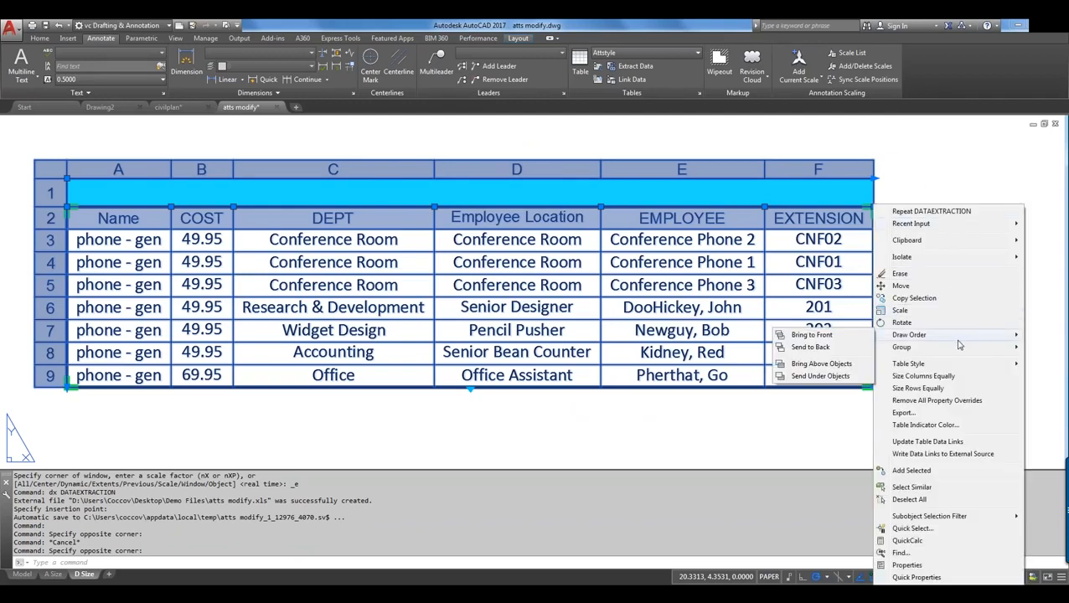
click(952, 444)
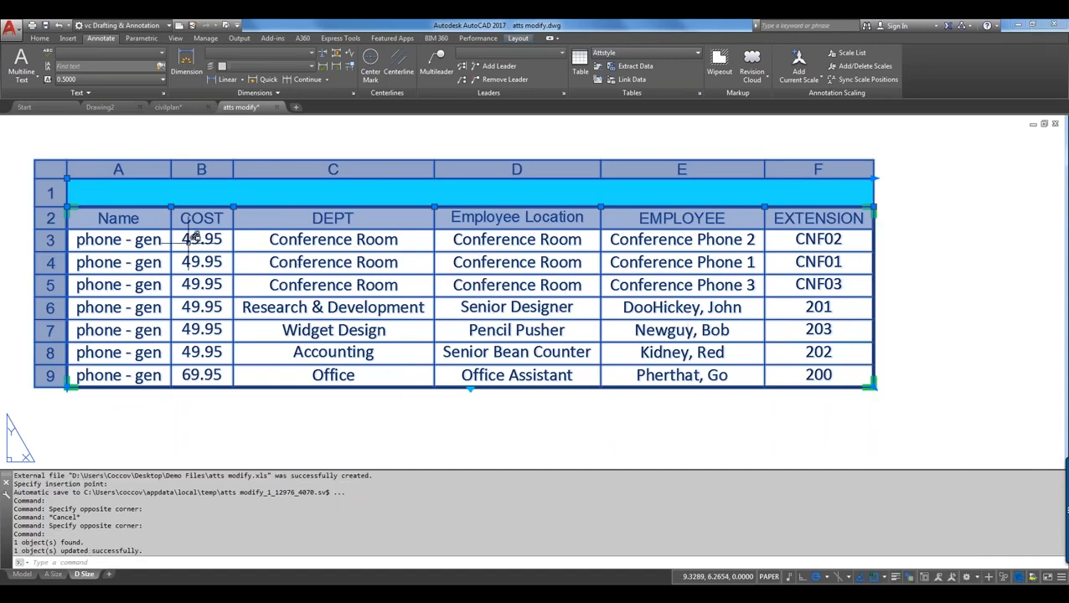
Save the drawing and update the data links of the selected extraction table once more
click(44, 26)
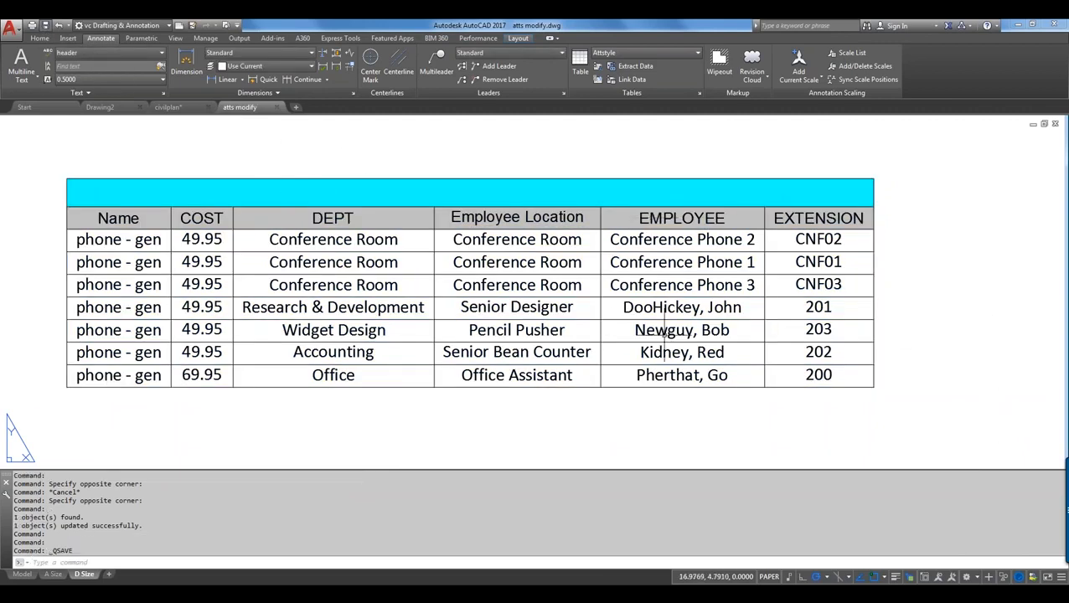
click(369, 160)
click(358, 183)
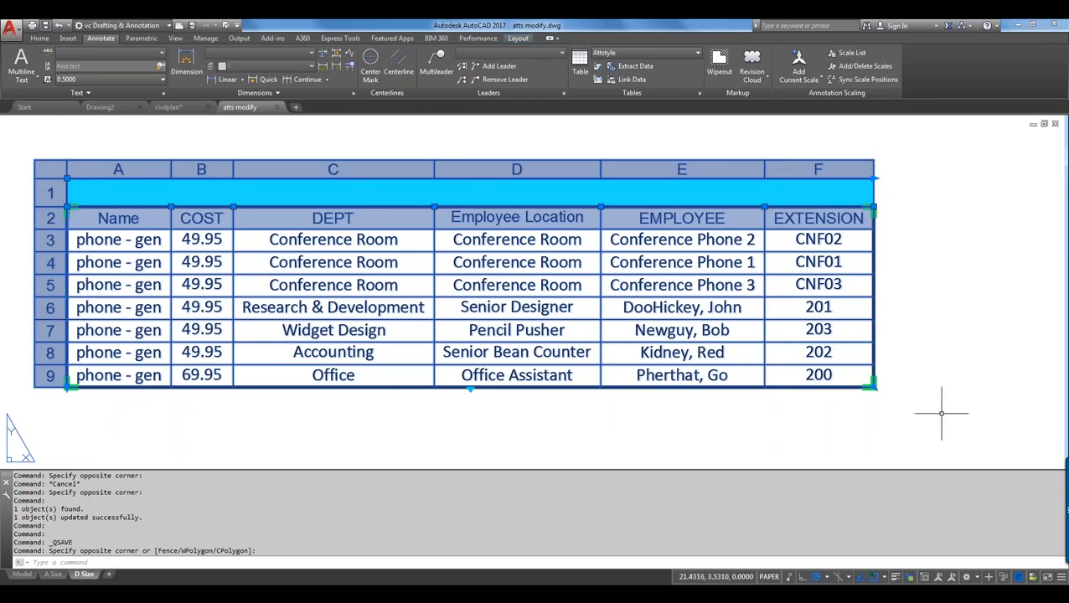
right_click(874, 307)
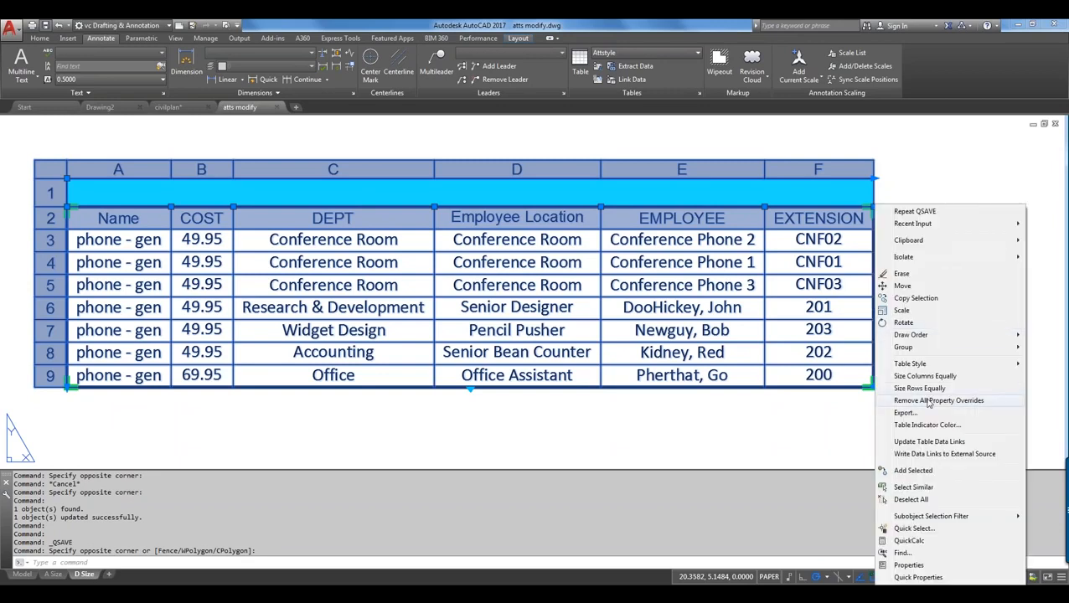
click(944, 443)
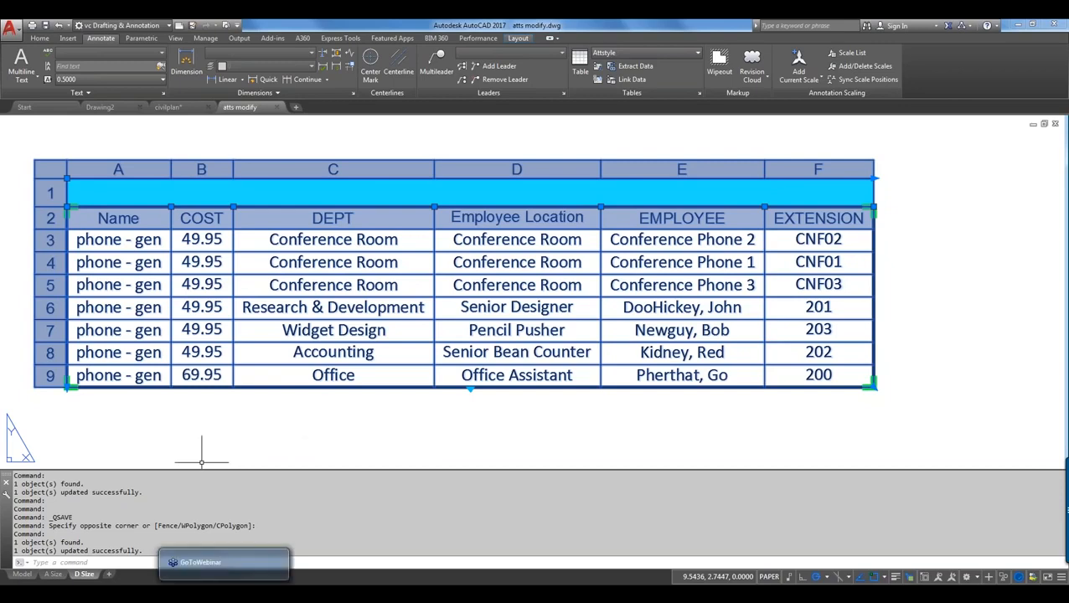
Minimize AutoCAD, bring the atts modify.dwg window back up, and maximize it
click(1018, 26)
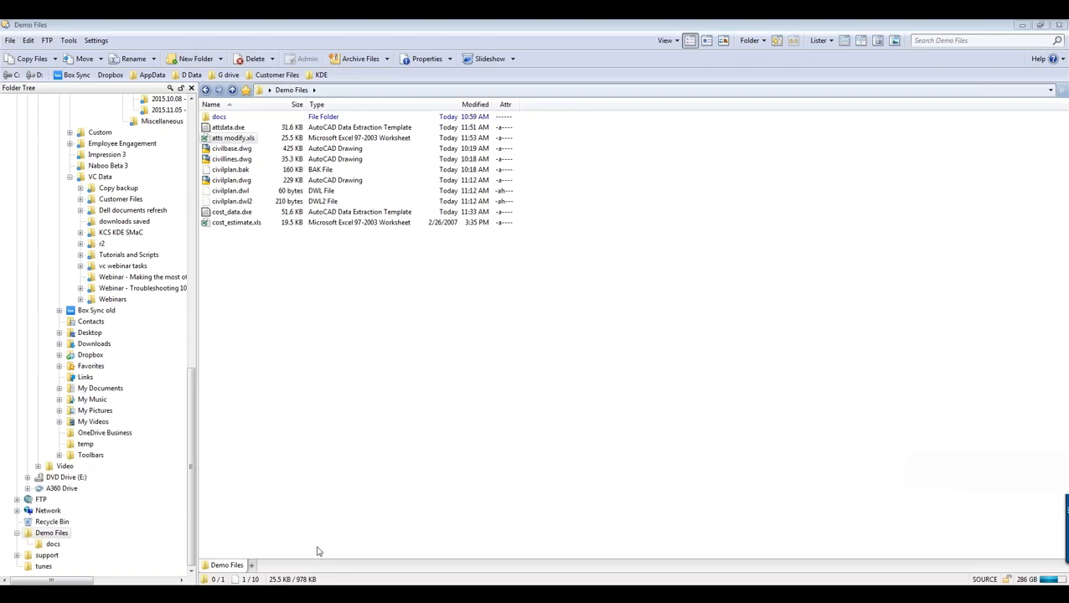
mouse_move(199, 596)
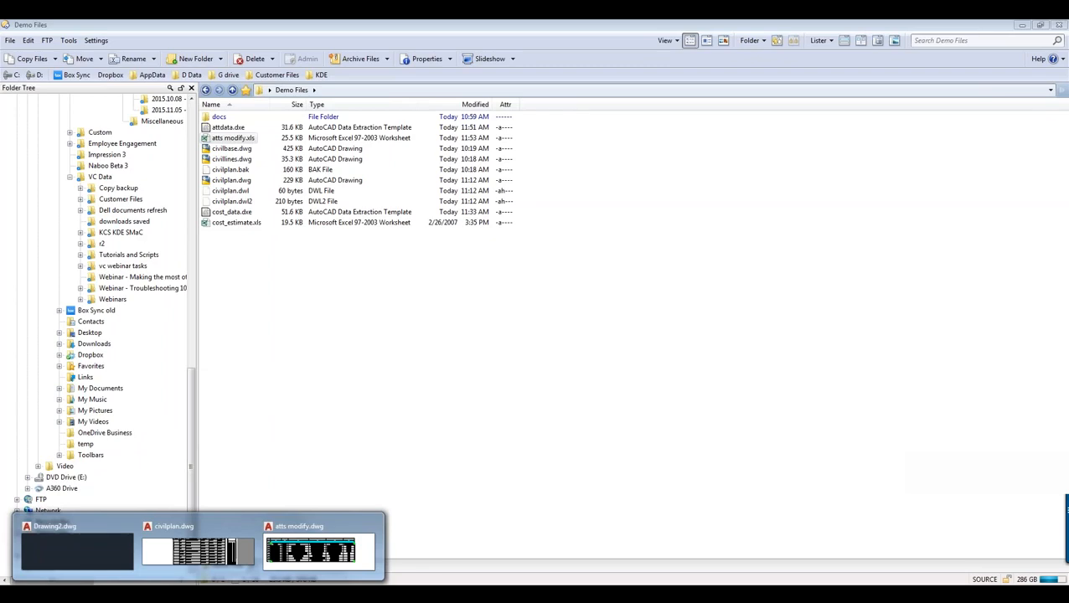
click(291, 526)
click(754, 219)
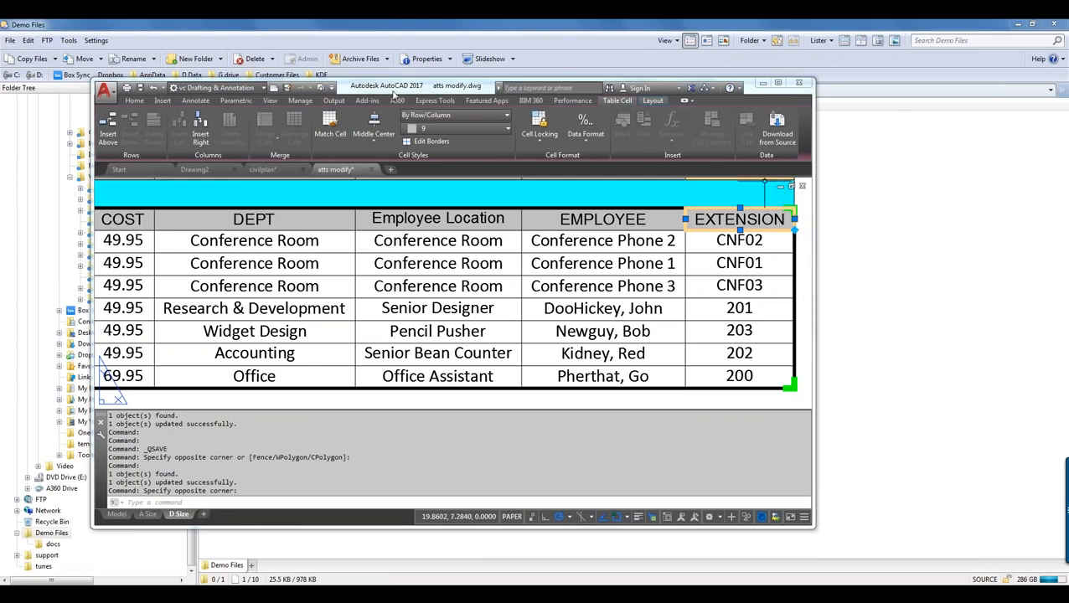
double_click(390, 87)
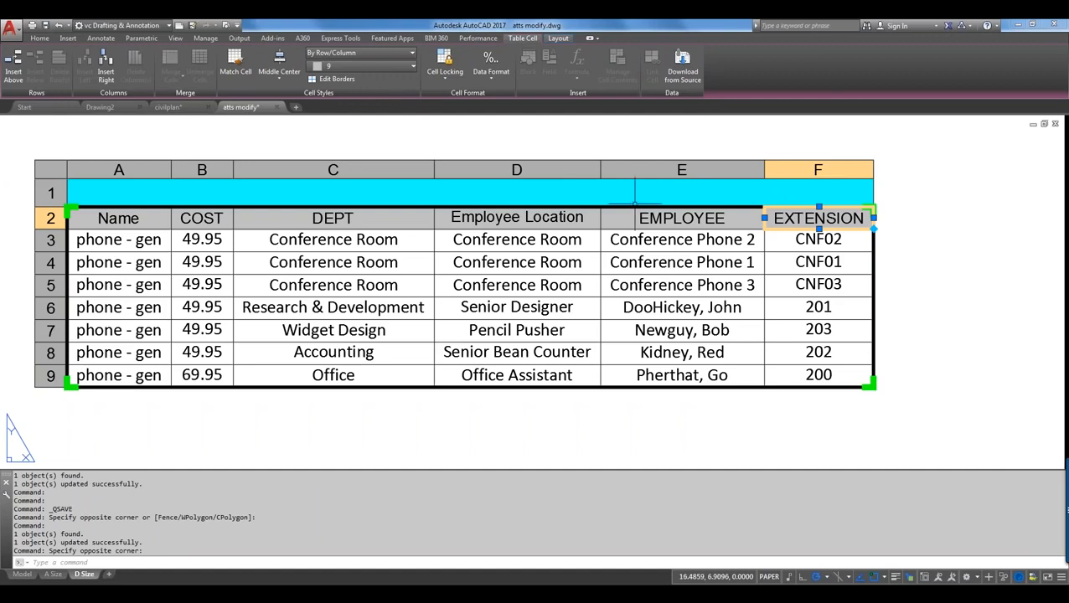
Select the EXTENSION column of the extraction table and show the options available for its cells
click(831, 168)
click(831, 168)
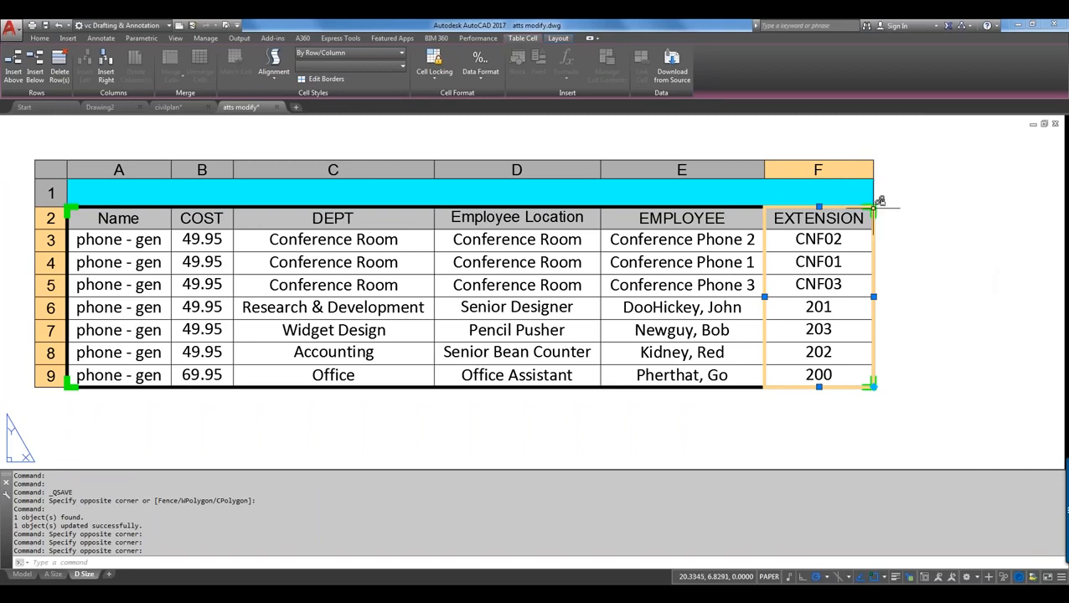
mouse_move(879, 202)
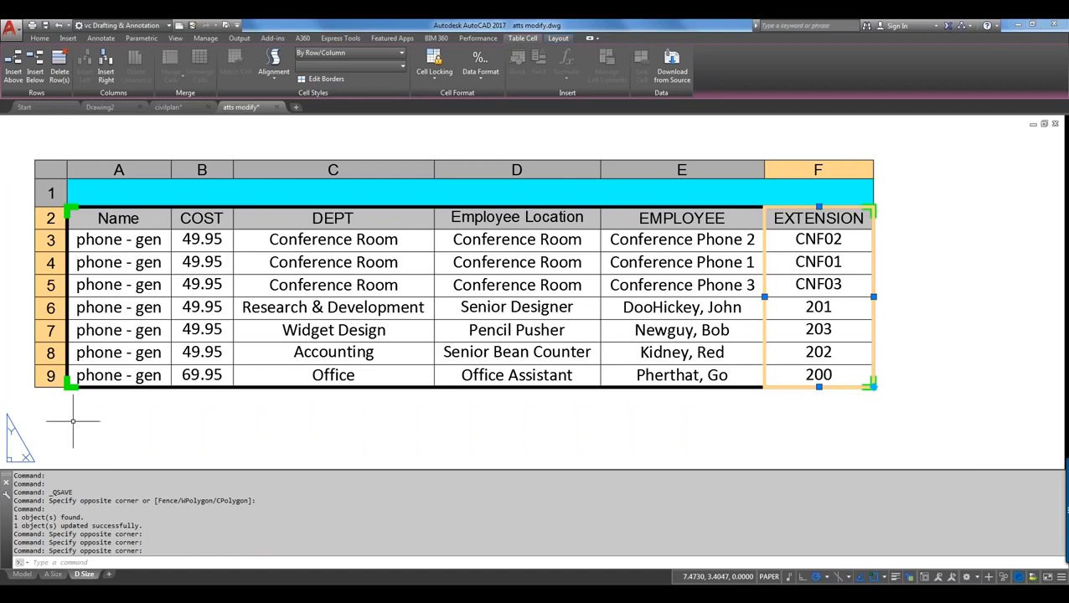
right_click(73, 208)
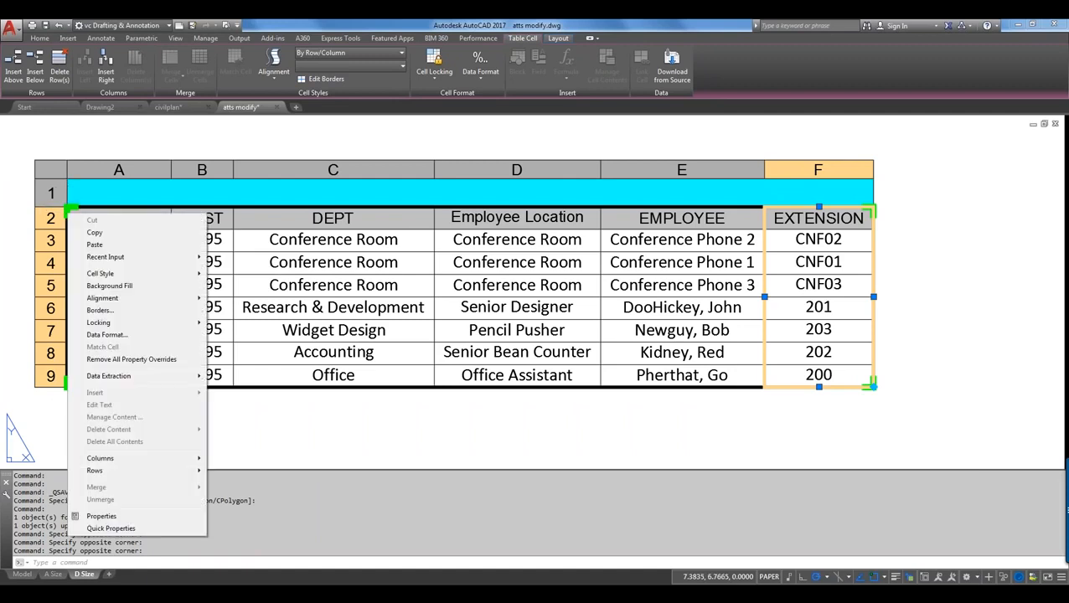
click(43, 166)
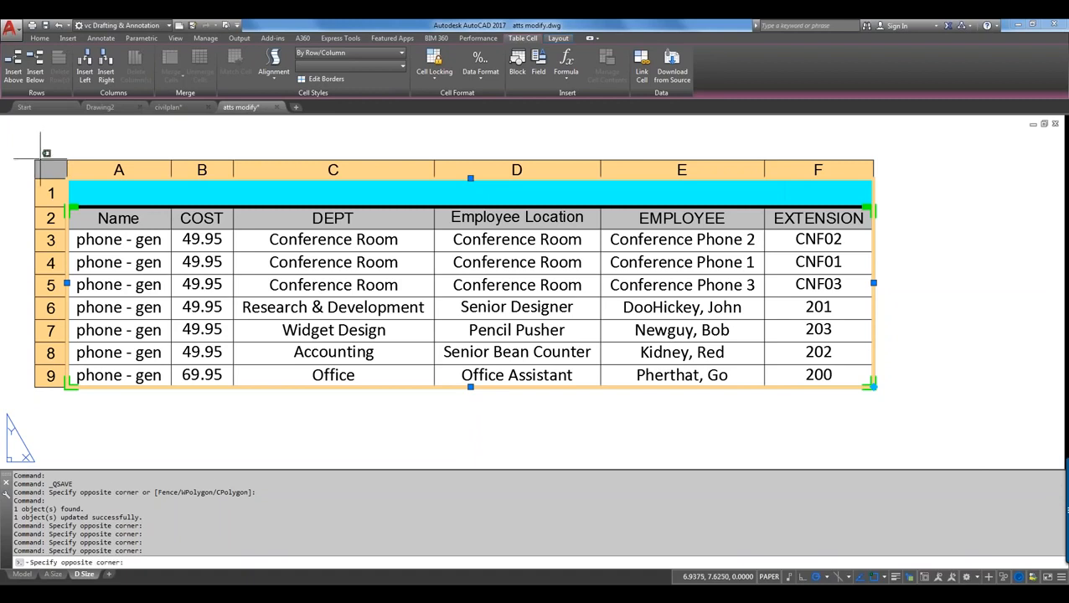
double_click(470, 194)
right_click(42, 161)
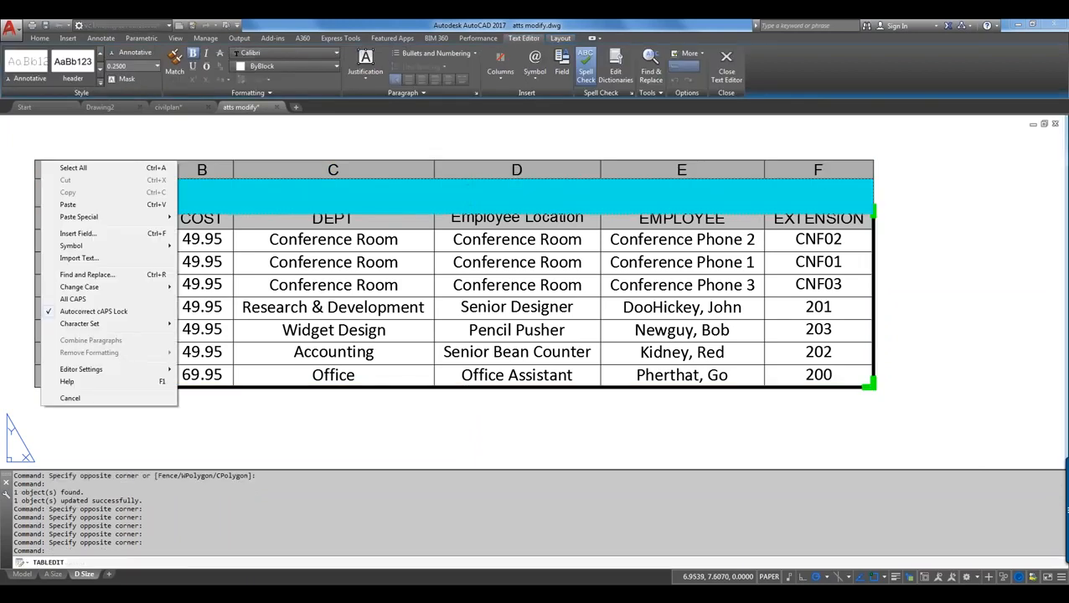
click(243, 155)
Set the locking of the table's empty cyan title row to Unlocked
click(92, 189)
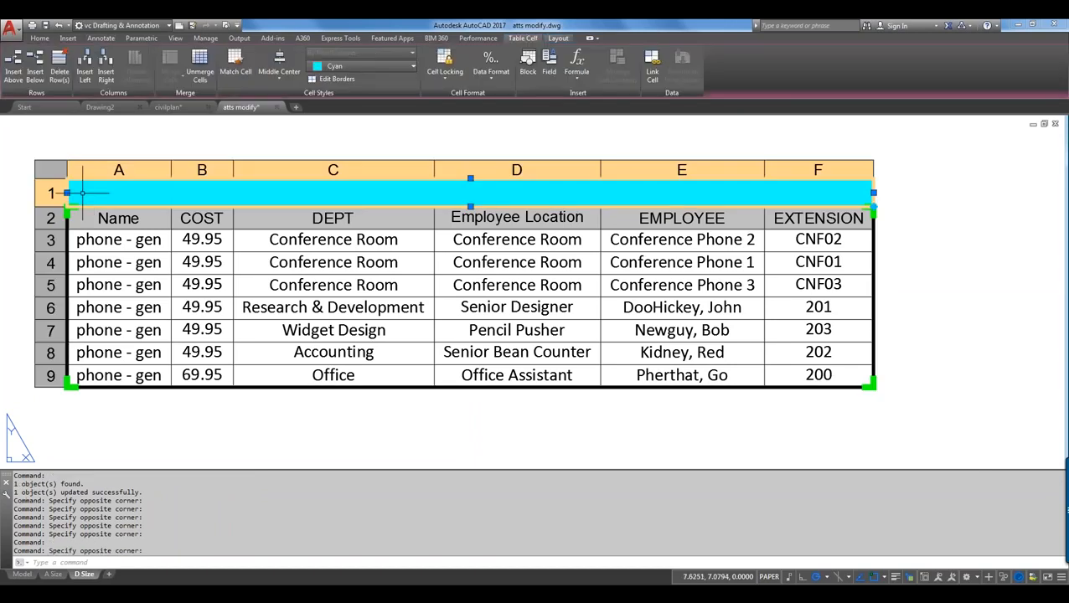
right_click(68, 205)
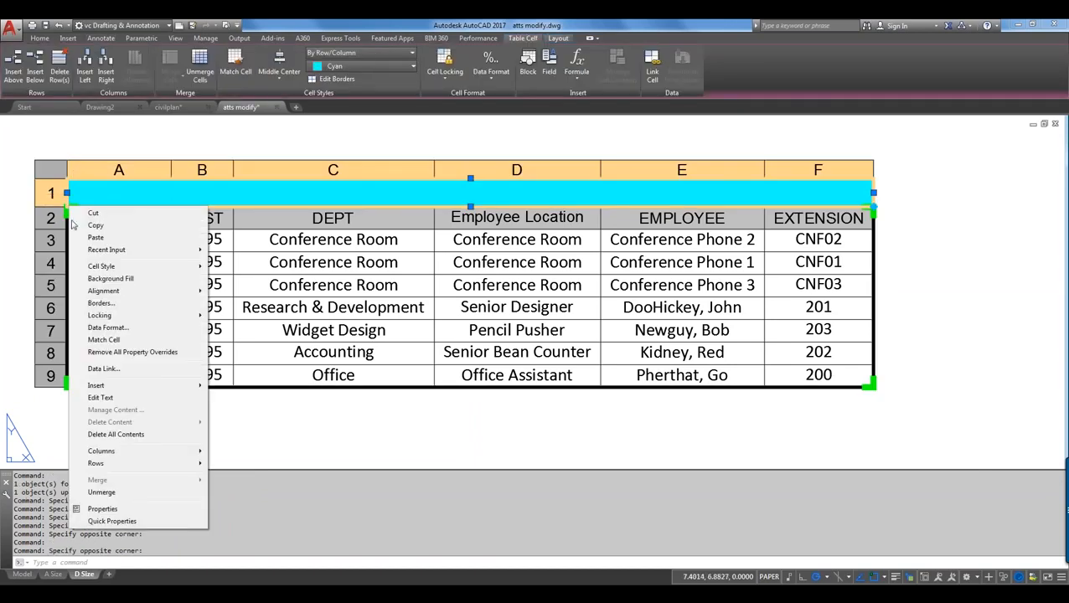
mouse_move(102, 315)
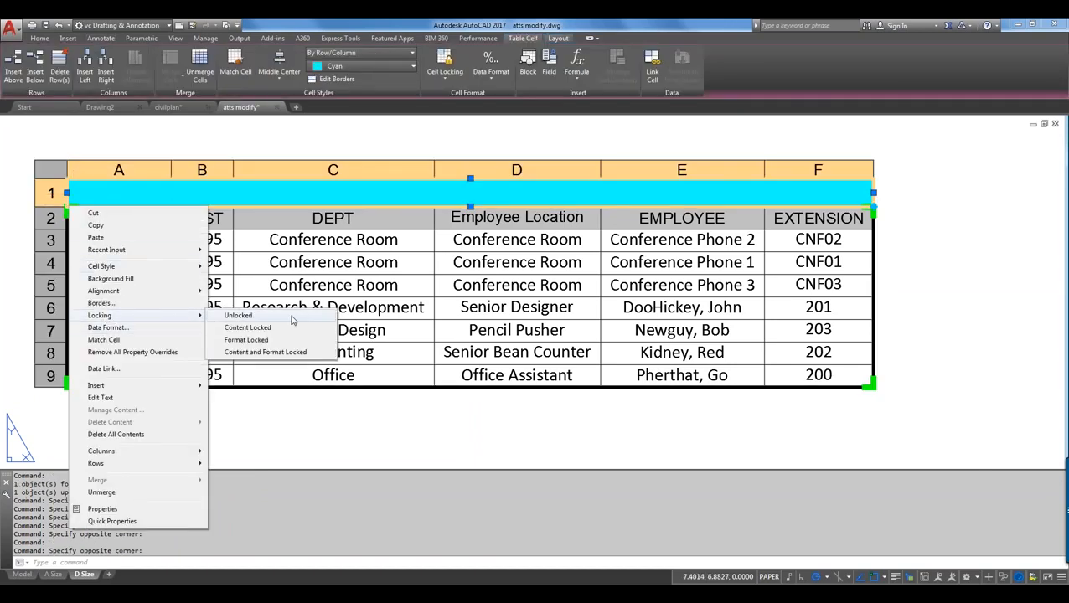
click(261, 316)
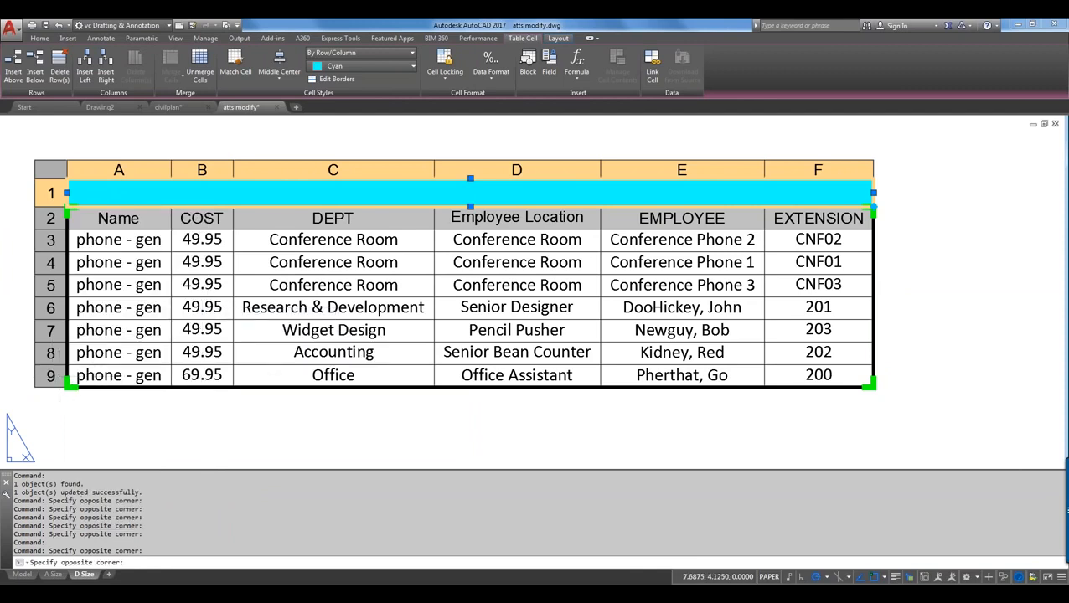
drag(88, 375, 180, 375)
right_click(88, 376)
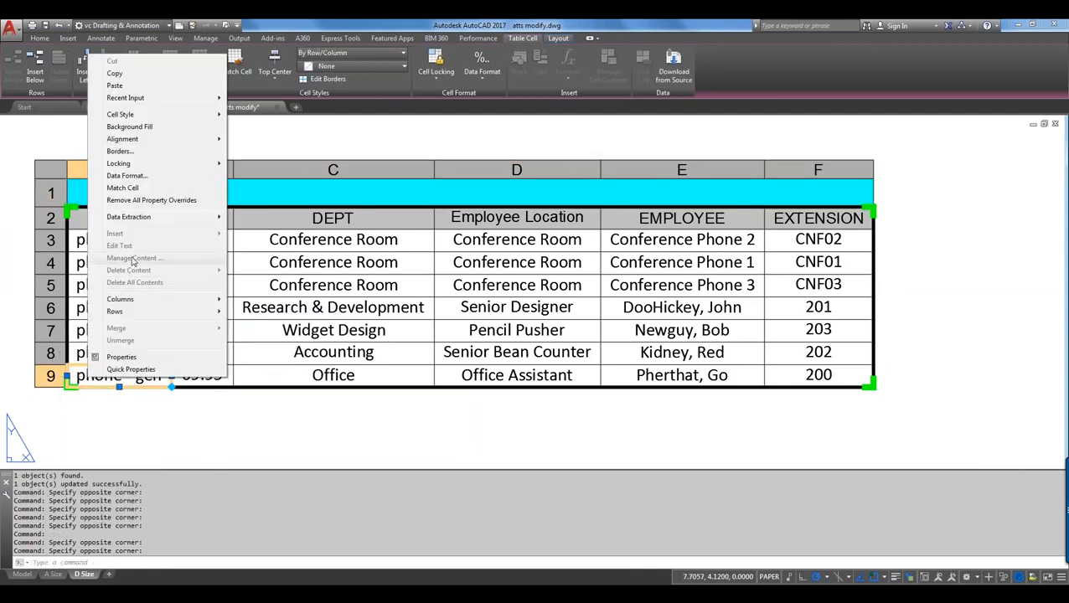
click(86, 205)
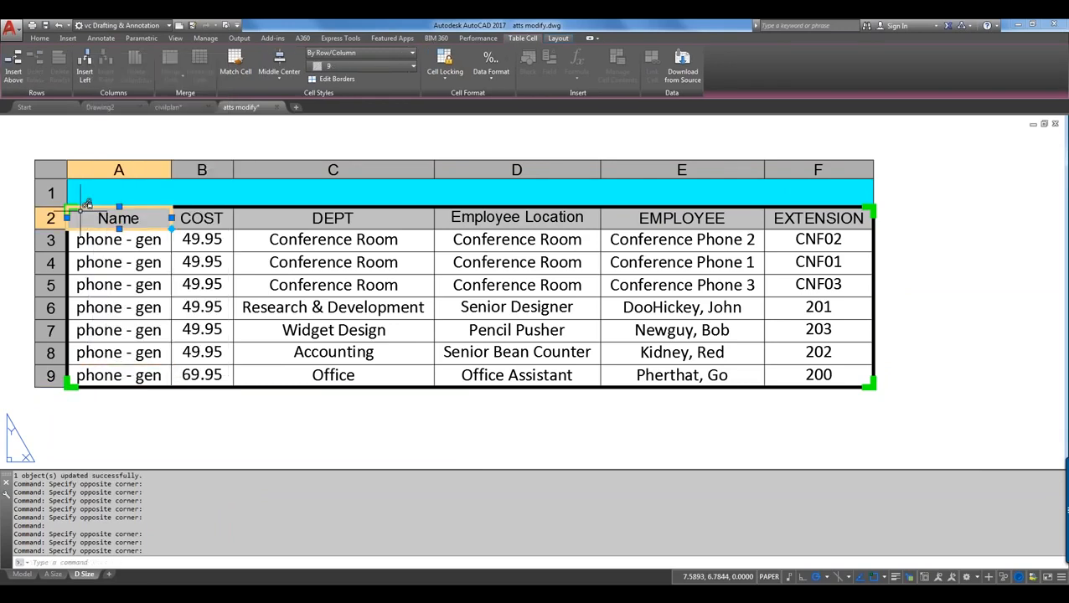
Select the entire extraction table and set the locking of all its cells to Unlocked
click(42, 164)
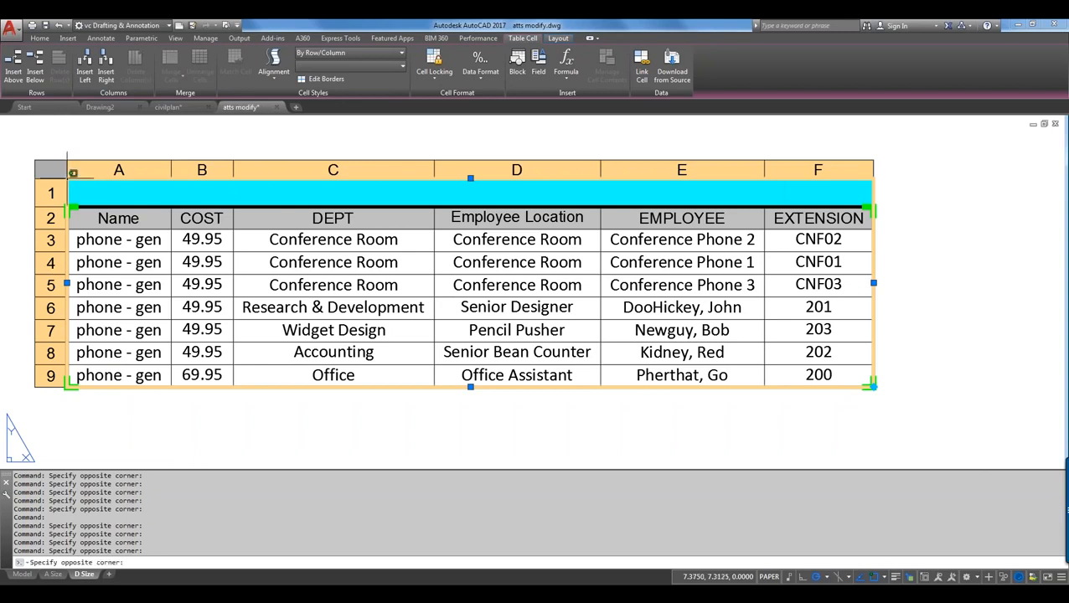
right_click(69, 183)
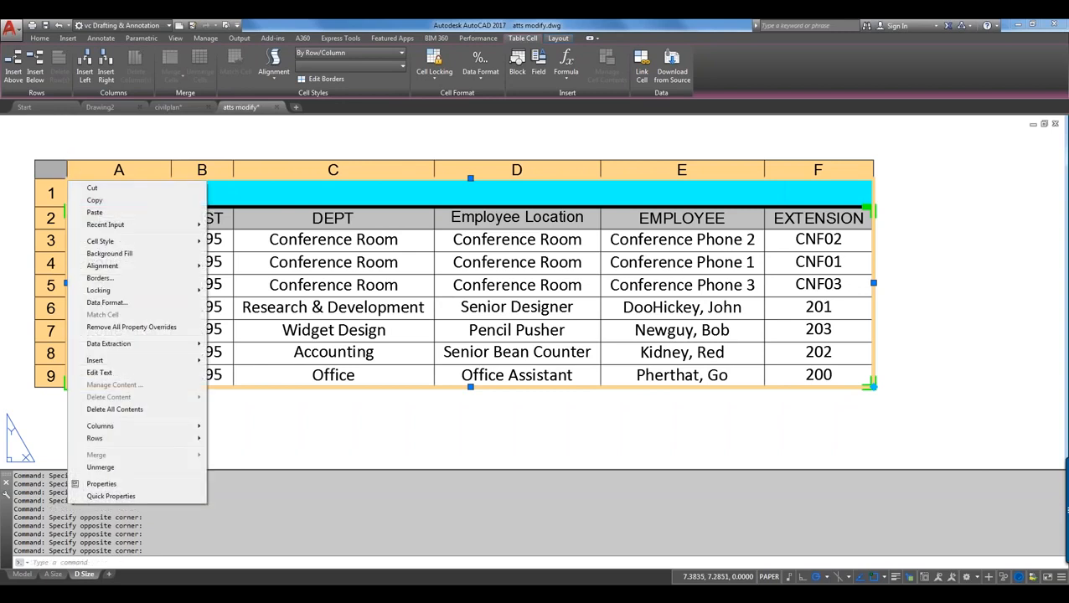
mouse_move(108, 294)
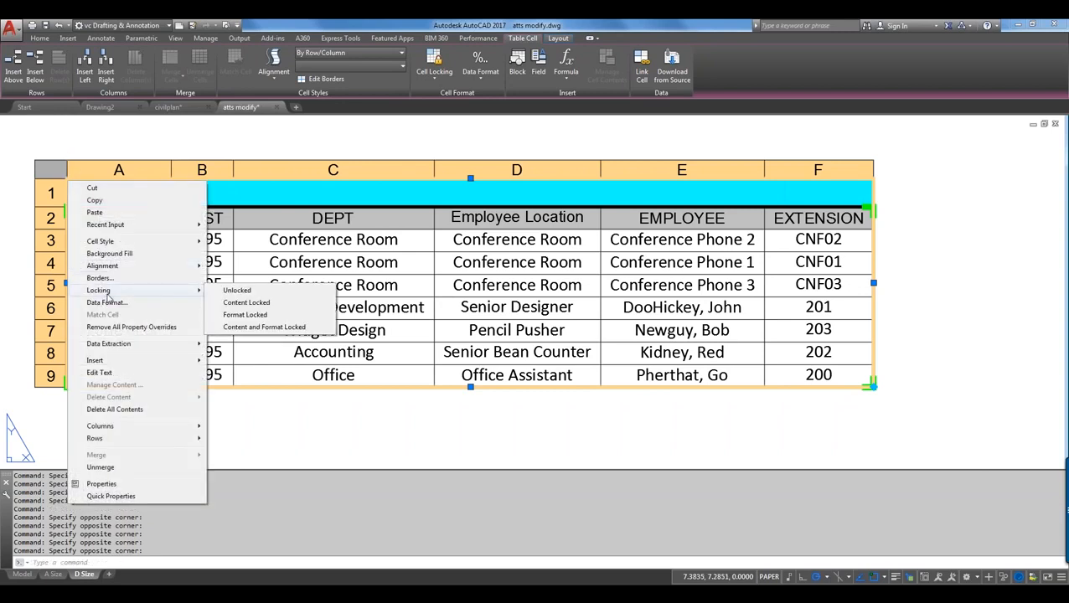
click(237, 302)
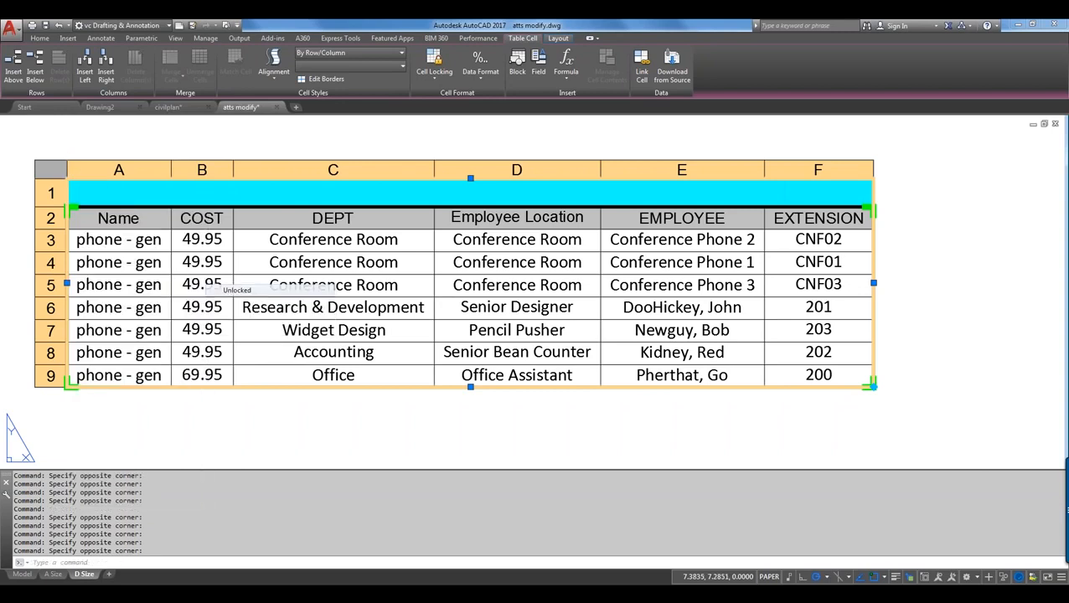
Insert a new row below row 9 at the end of the extraction table
click(63, 377)
right_click(62, 379)
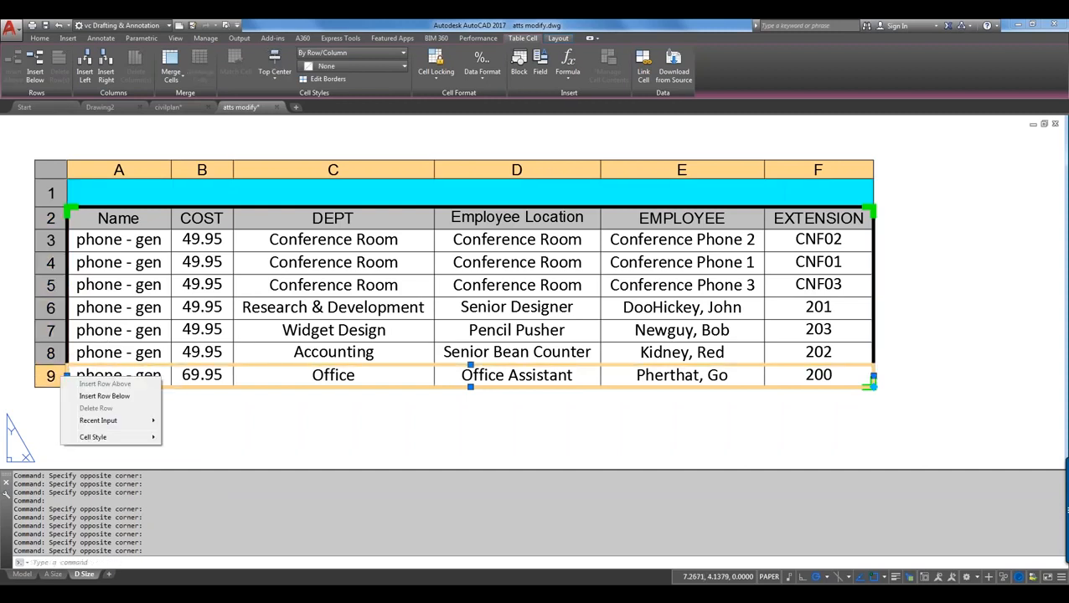
click(87, 396)
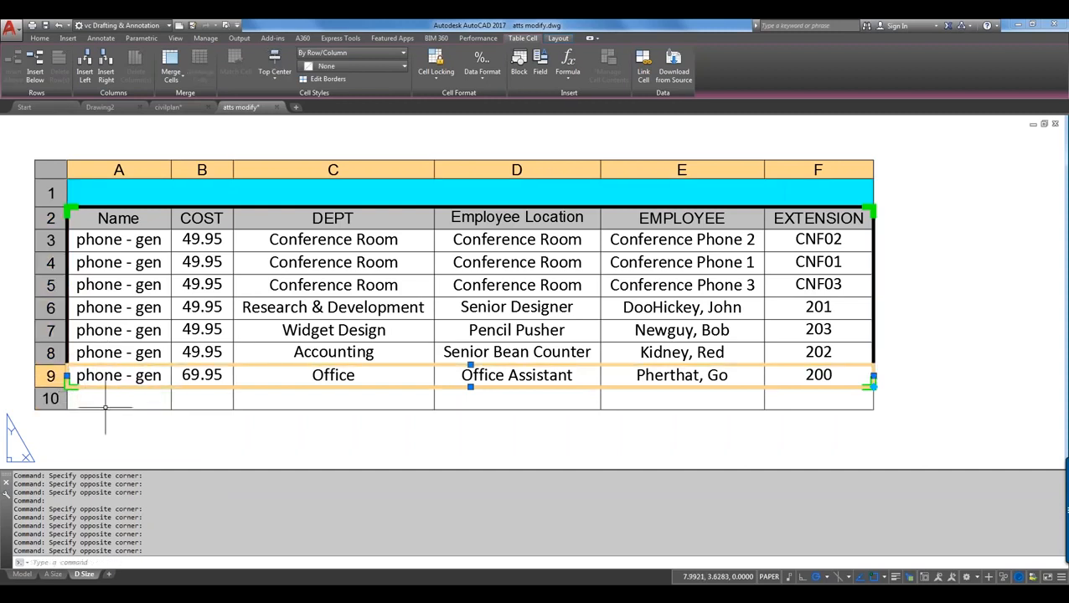
click(106, 404)
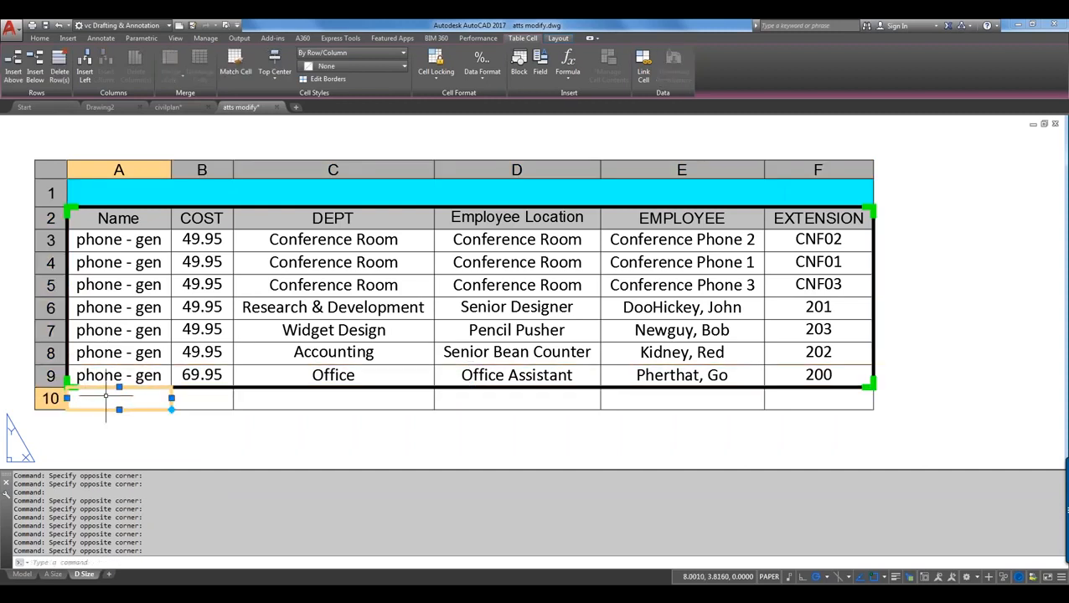
click(188, 397)
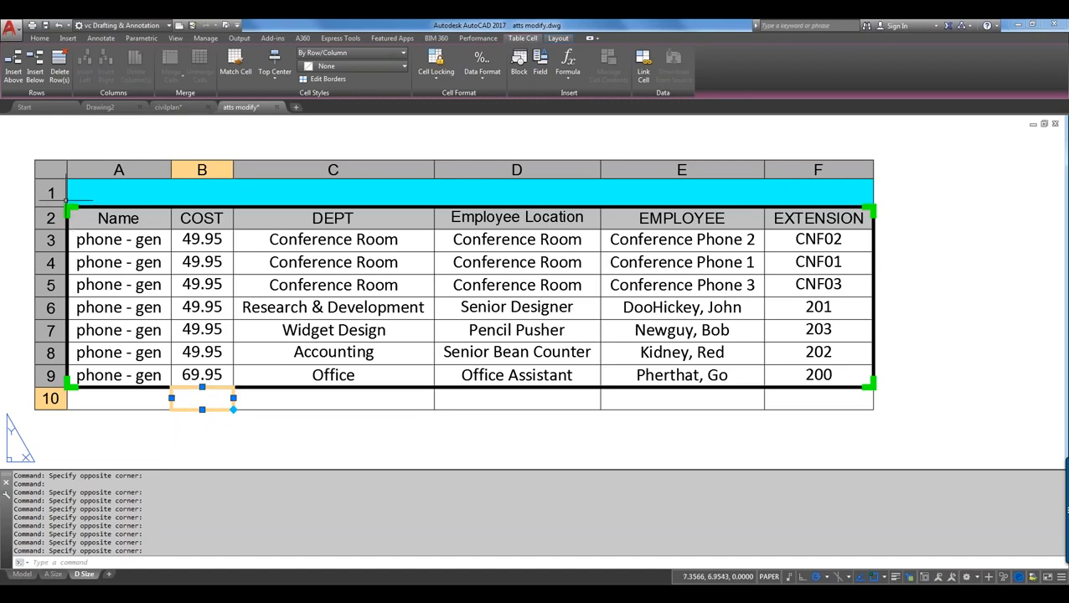
right_click(57, 399)
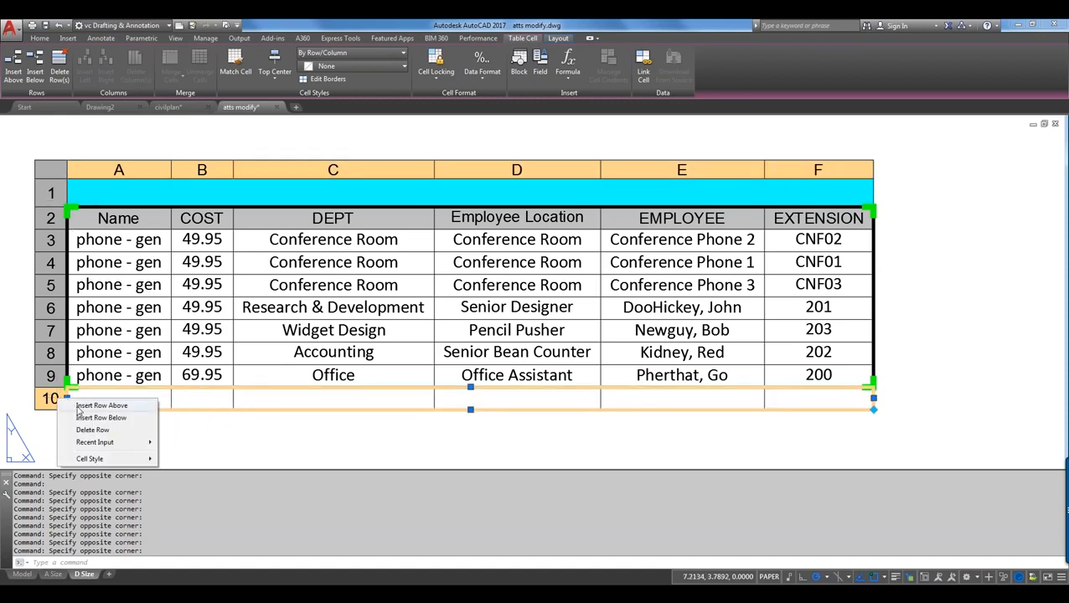
Set the data format of cell B10 under the COST column to Currency
click(202, 399)
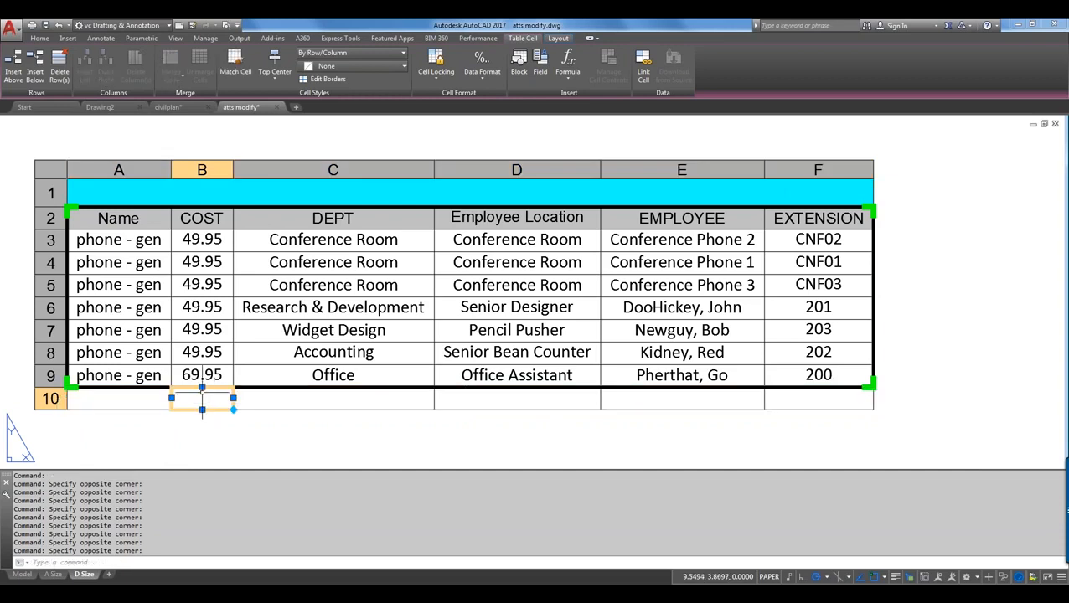
right_click(202, 397)
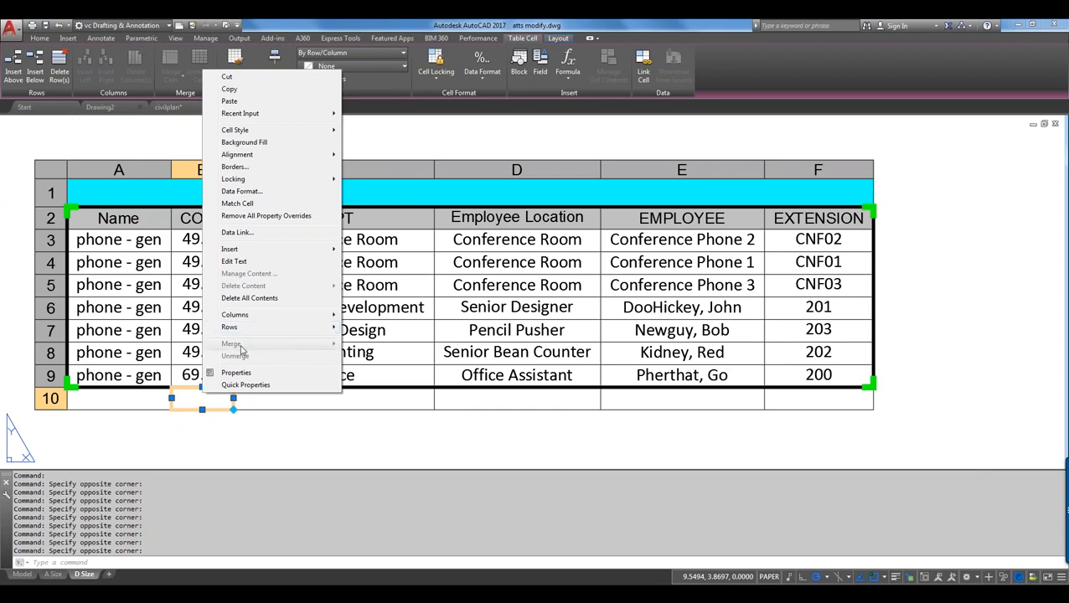
mouse_move(251, 319)
click(261, 191)
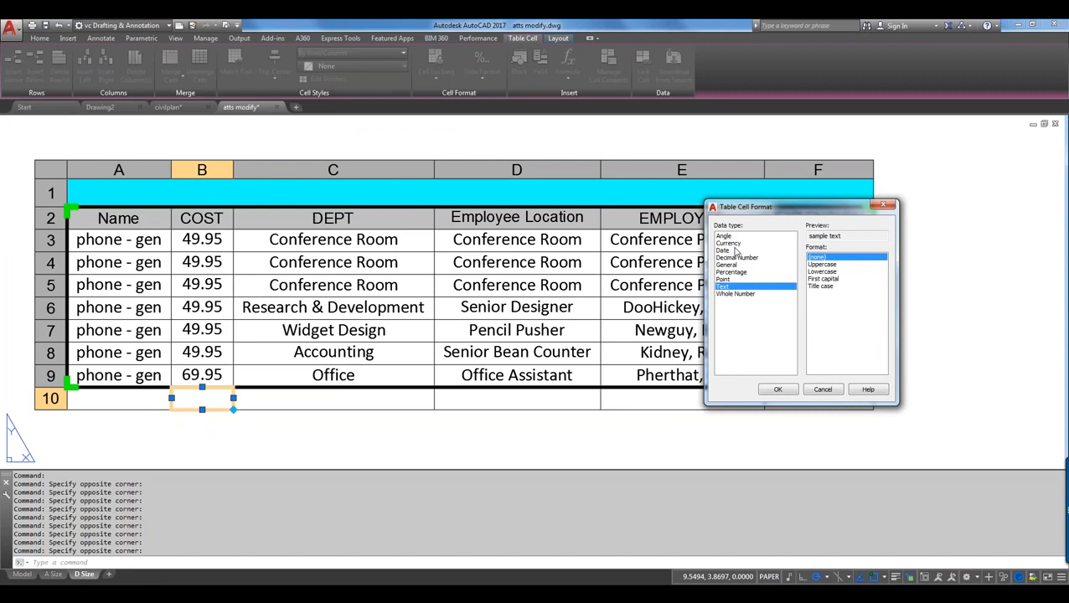
click(734, 244)
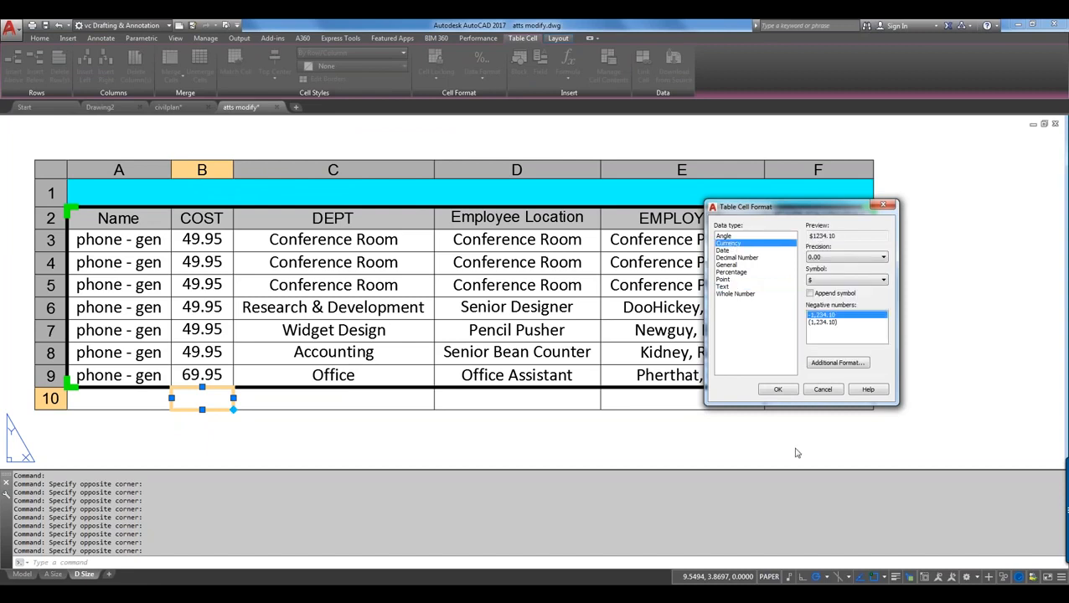
click(778, 391)
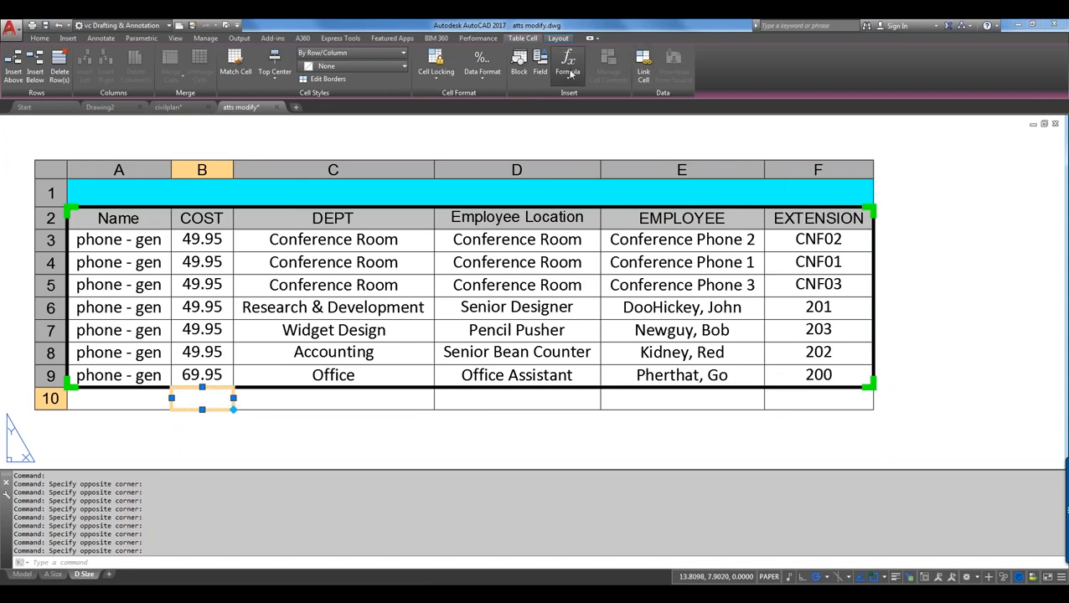
Insert a Sum formula in cell B10 that totals the COST cells B3 to B9
click(570, 74)
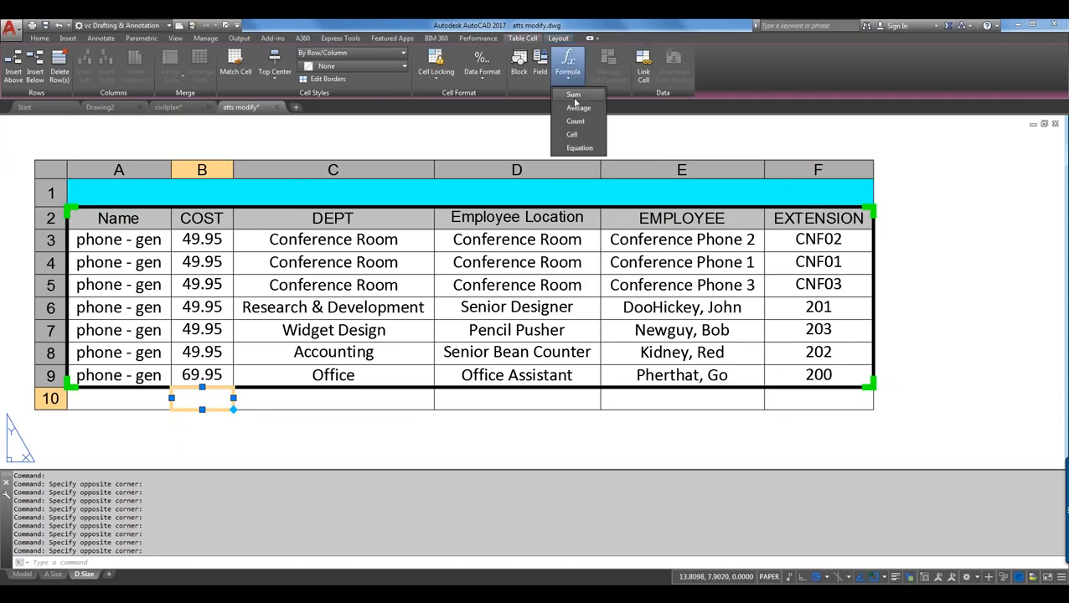
click(573, 96)
click(232, 239)
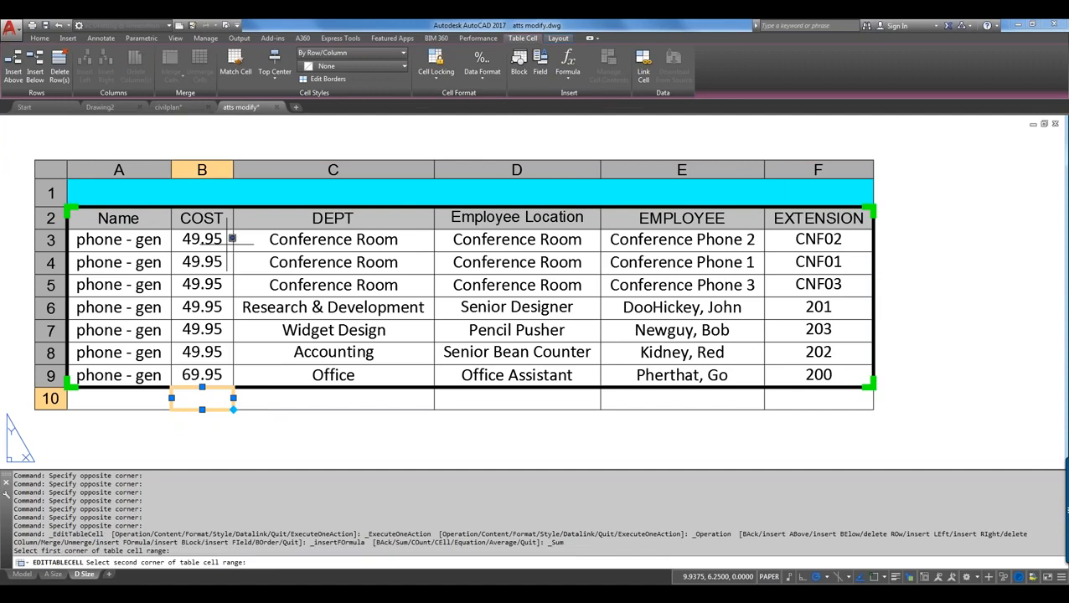
click(192, 372)
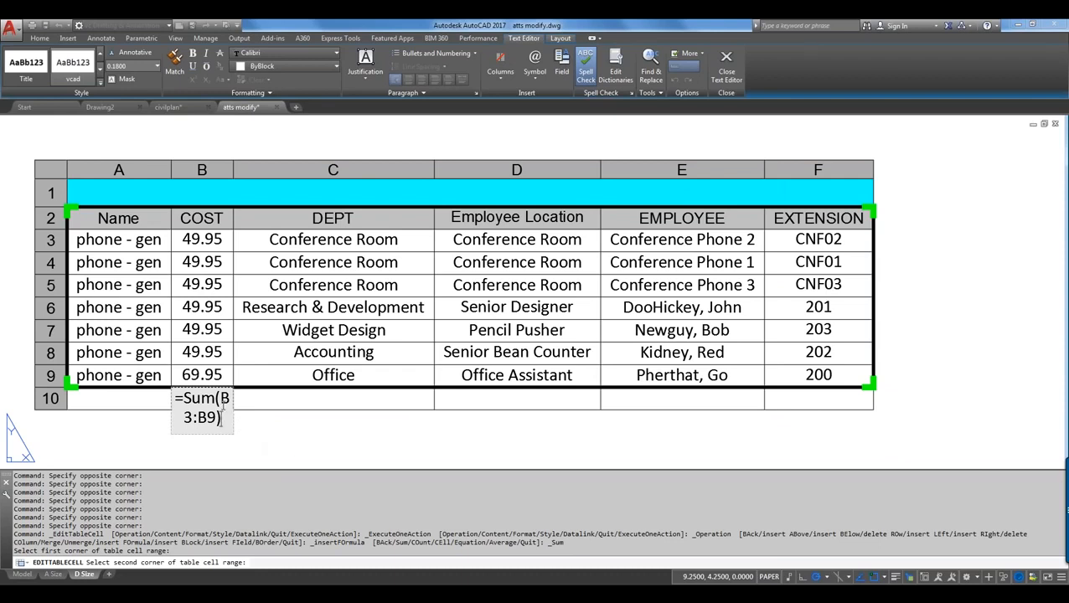
key(Escape)
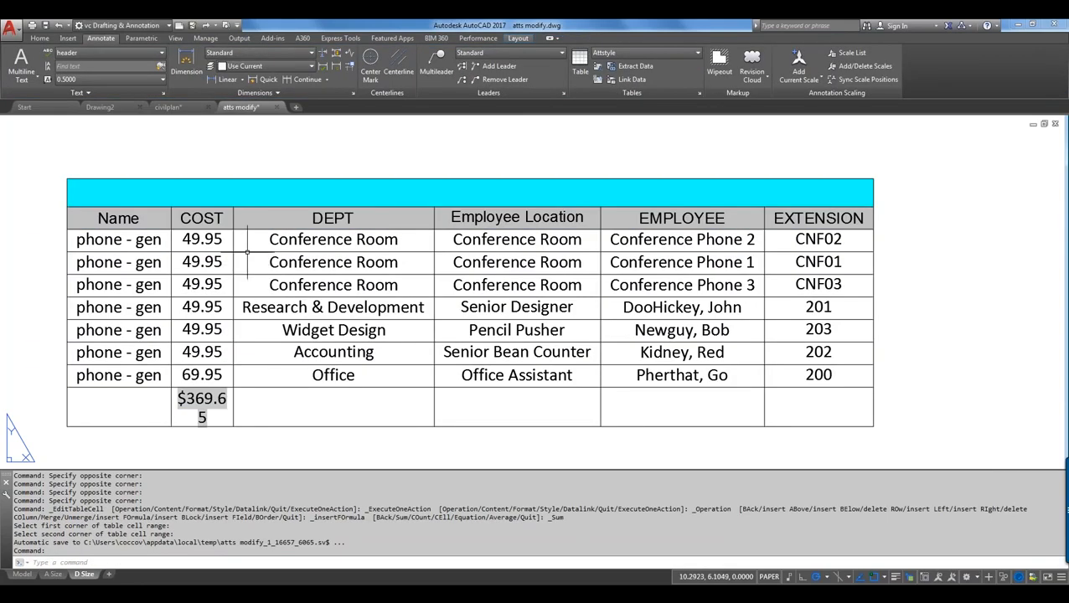
Widen the COST column by stretching its border with the DEPT column so the total fits on one line
click(234, 218)
click(234, 219)
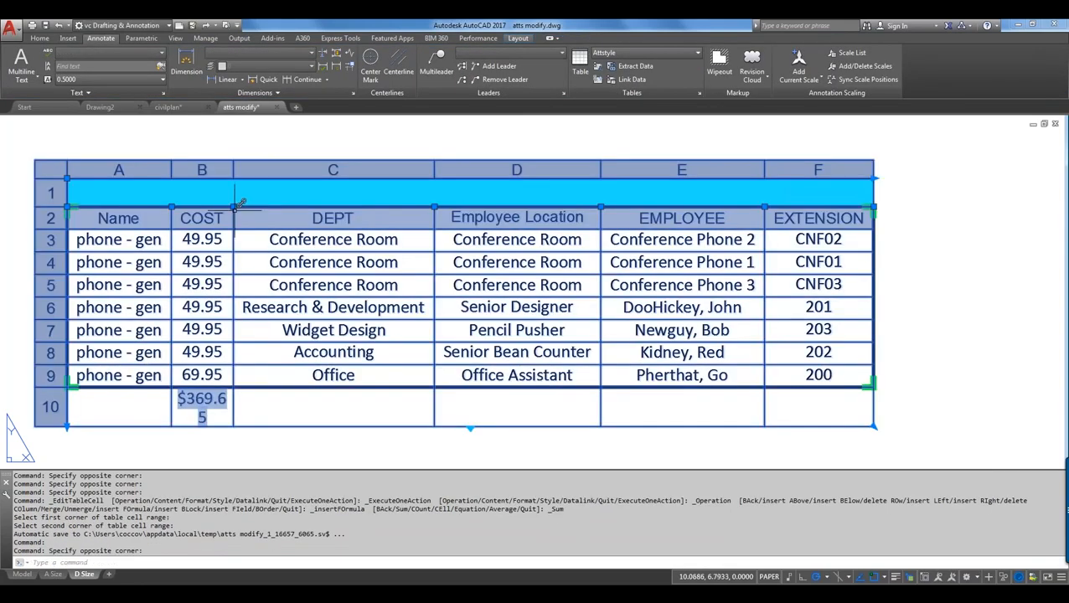
click(233, 206)
click(253, 219)
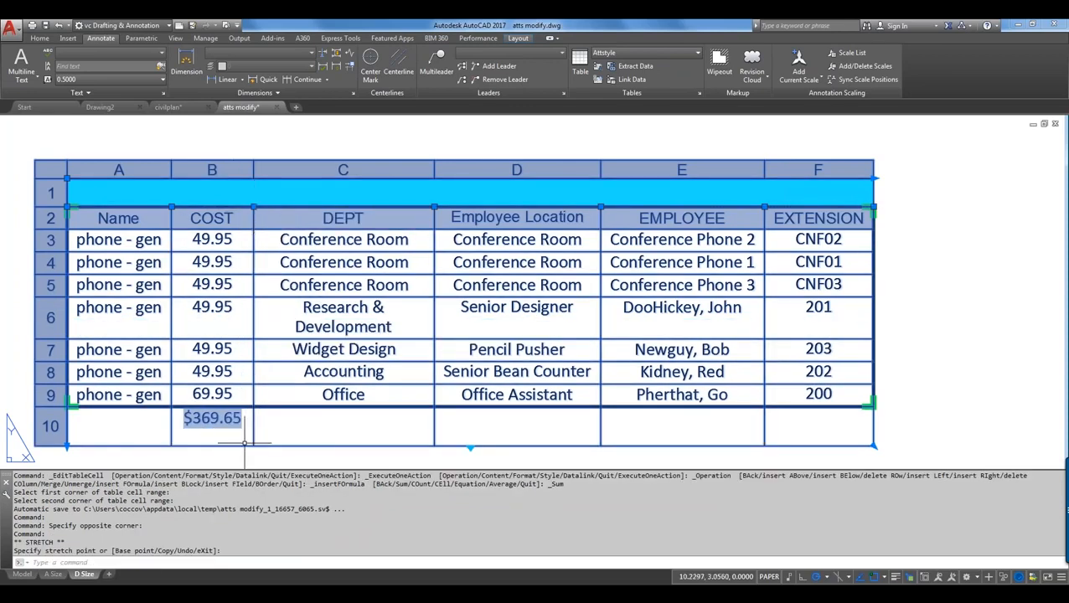